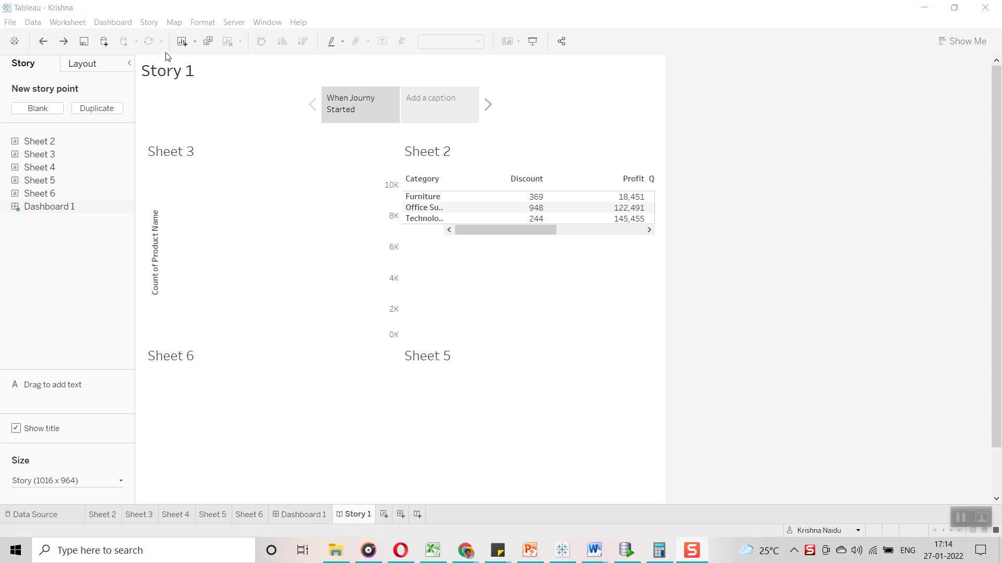
# Create a new worksheet and build a pie chart of Sales by Category
pyautogui.click(384, 514)
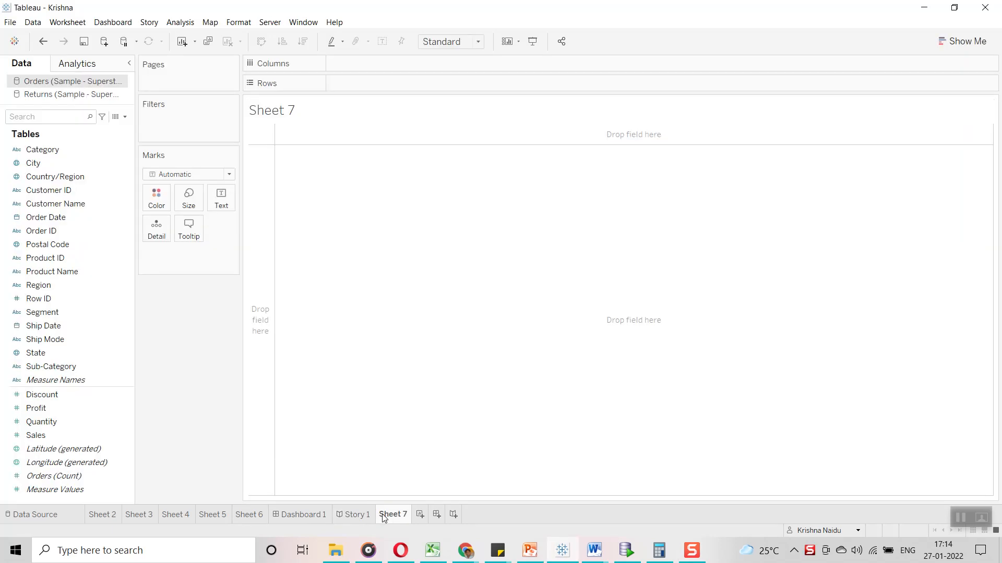
pyautogui.click(46, 152)
pyautogui.keyDown('ctrl'); pyautogui.click(79, 461); pyautogui.keyUp('ctrl')
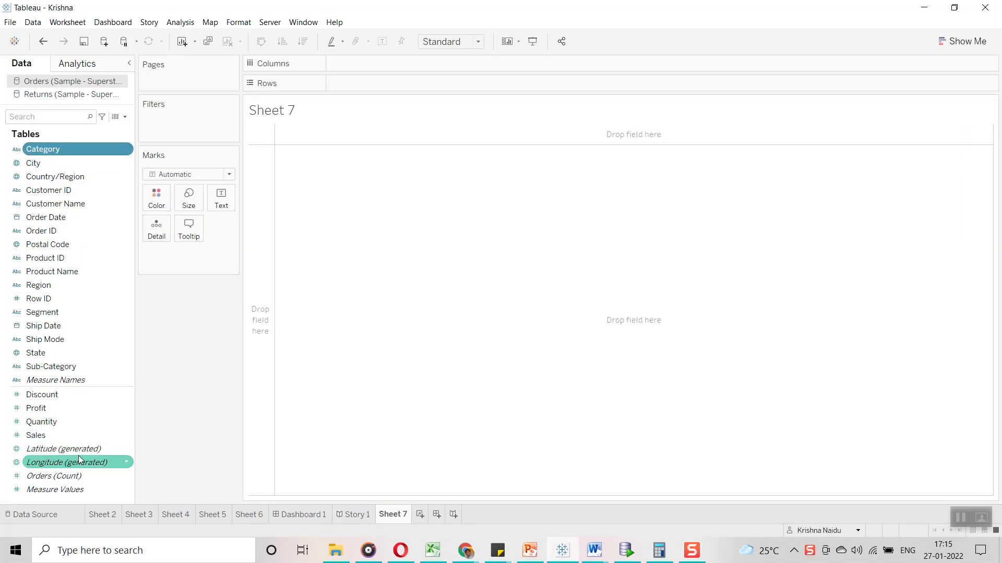
pyautogui.keyDown('ctrl'); pyautogui.click(62, 435); pyautogui.keyUp('ctrl')
pyautogui.click(978, 42)
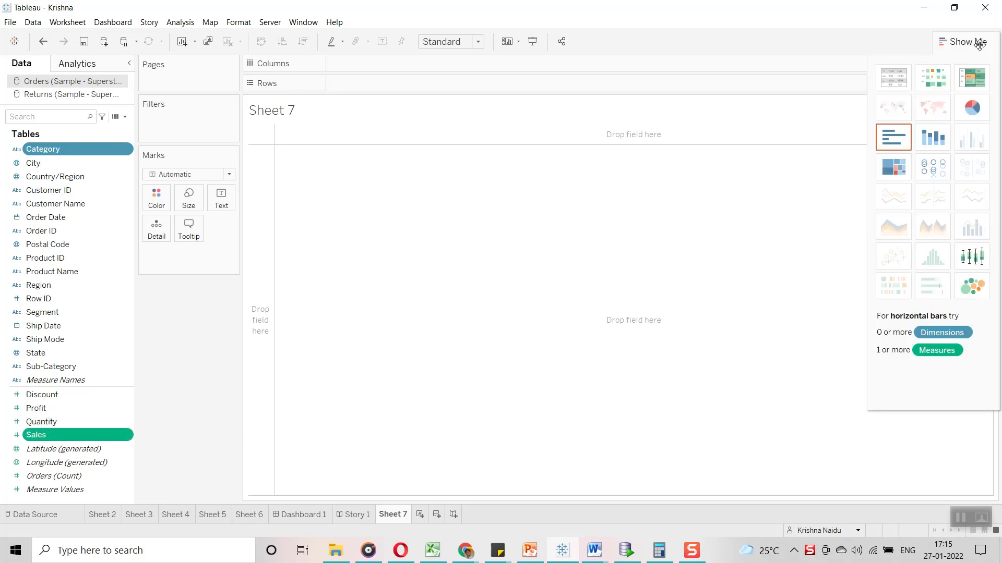
pyautogui.click(966, 115)
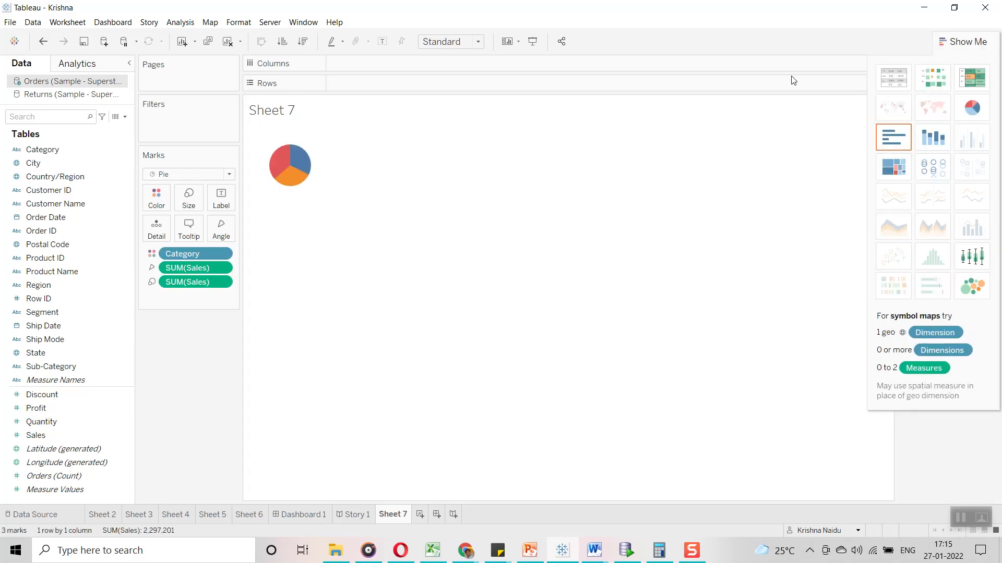
# Fit the pie chart to the entire view and hide the chart type suggestions
pyautogui.click(466, 44)
pyautogui.click(454, 92)
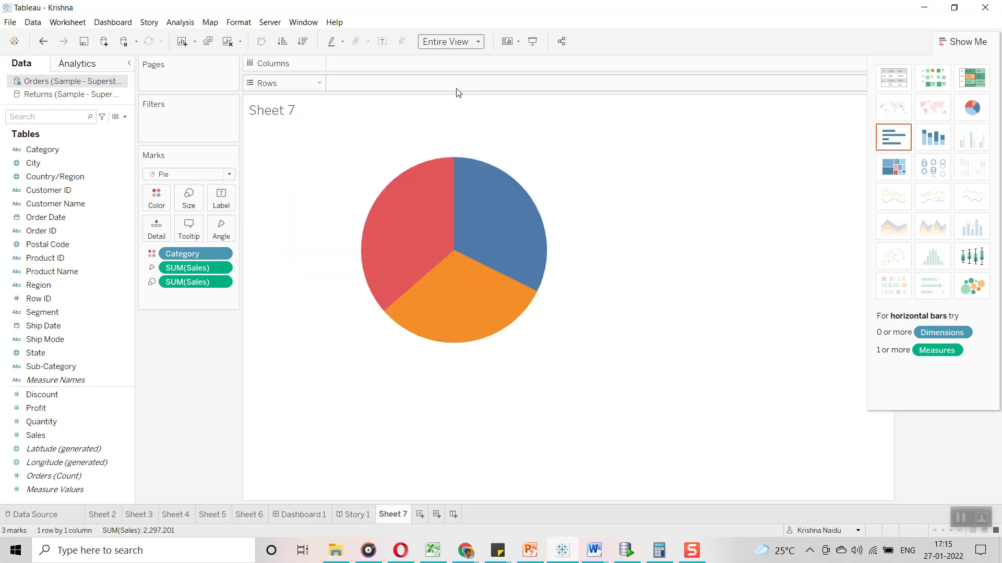
pyautogui.click(966, 43)
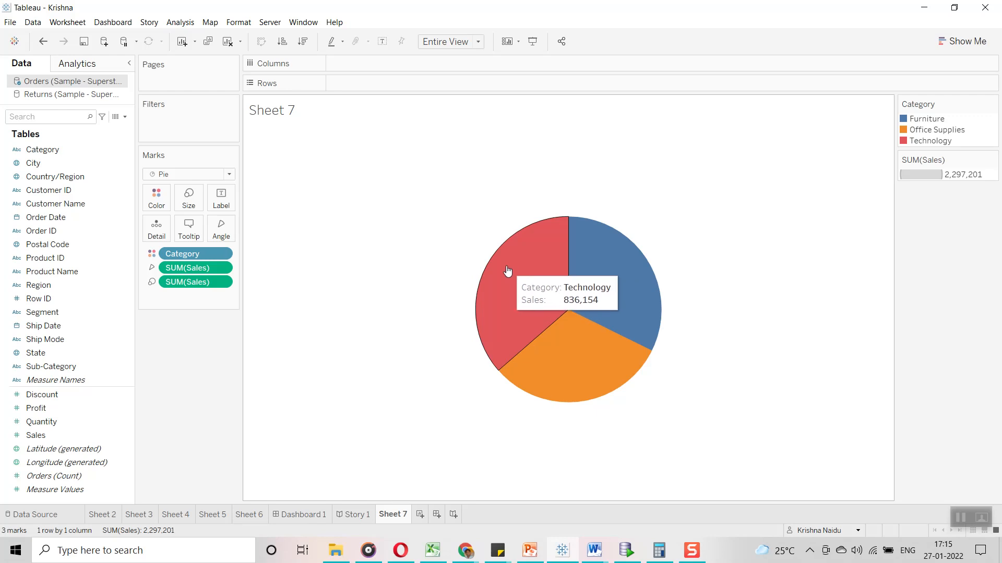
# Examine the category and sales details of each pie slice, selecting and deselecting the Office Supplies slice
pyautogui.moveTo(605, 314)
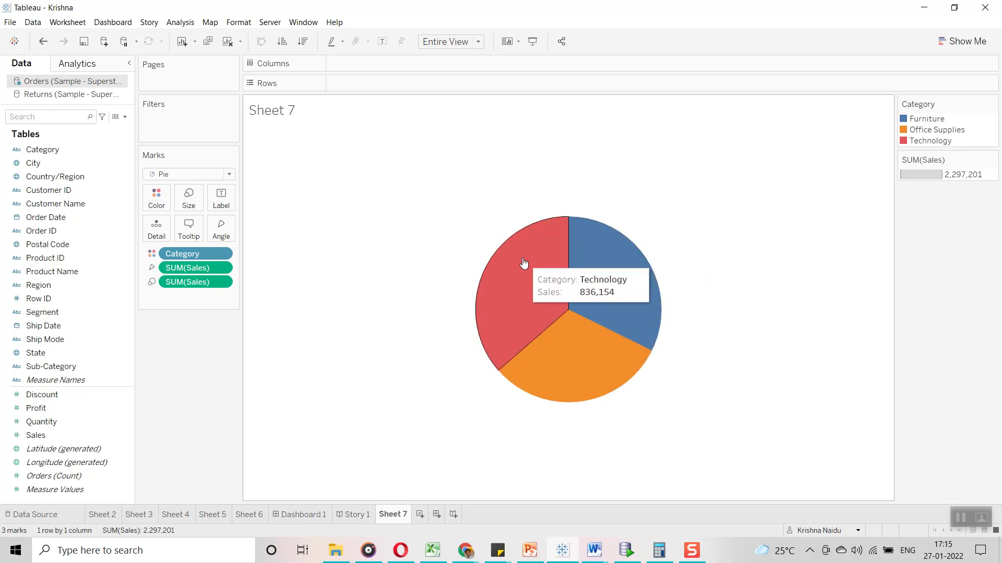
pyautogui.moveTo(532, 258)
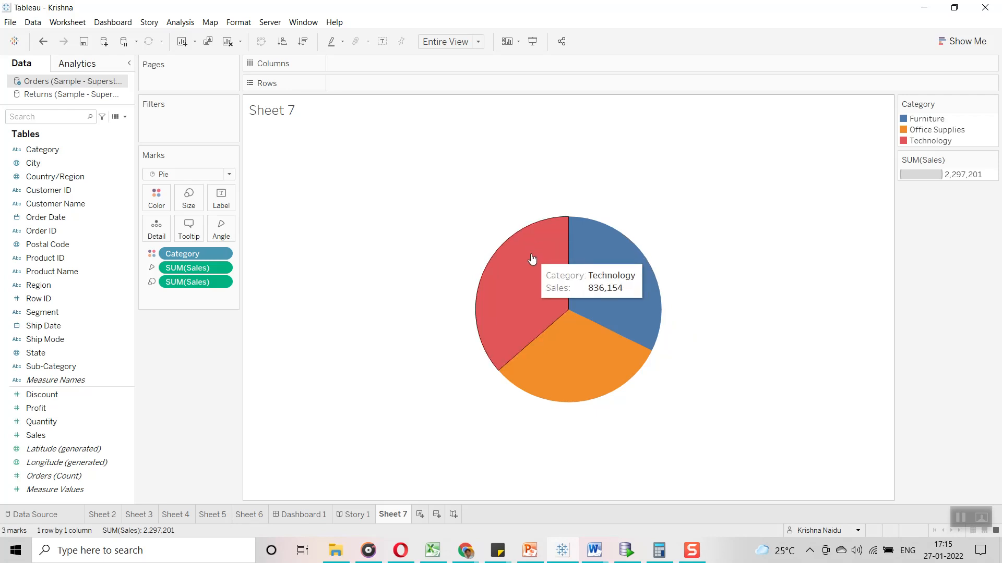
pyautogui.moveTo(600, 253)
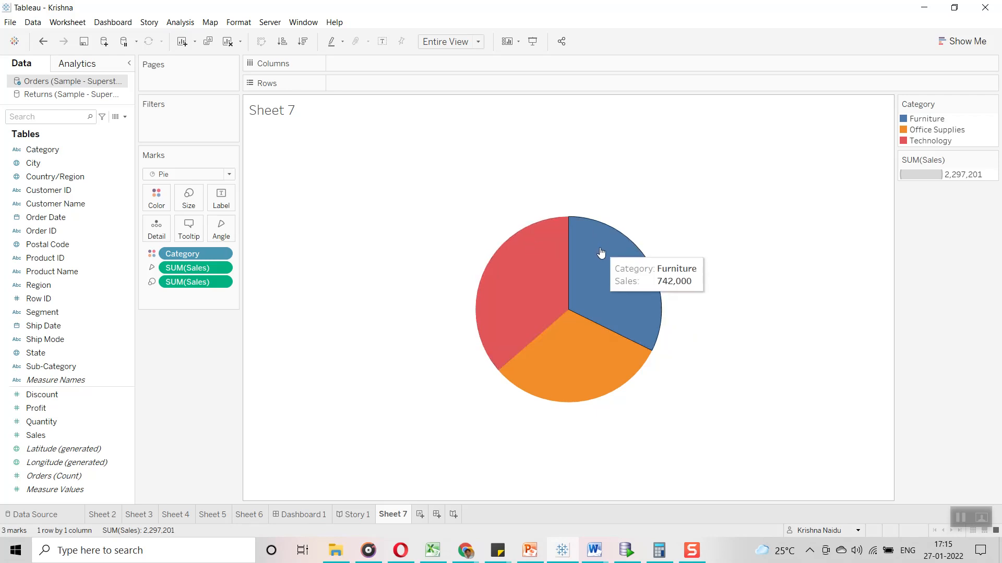
pyautogui.moveTo(577, 369)
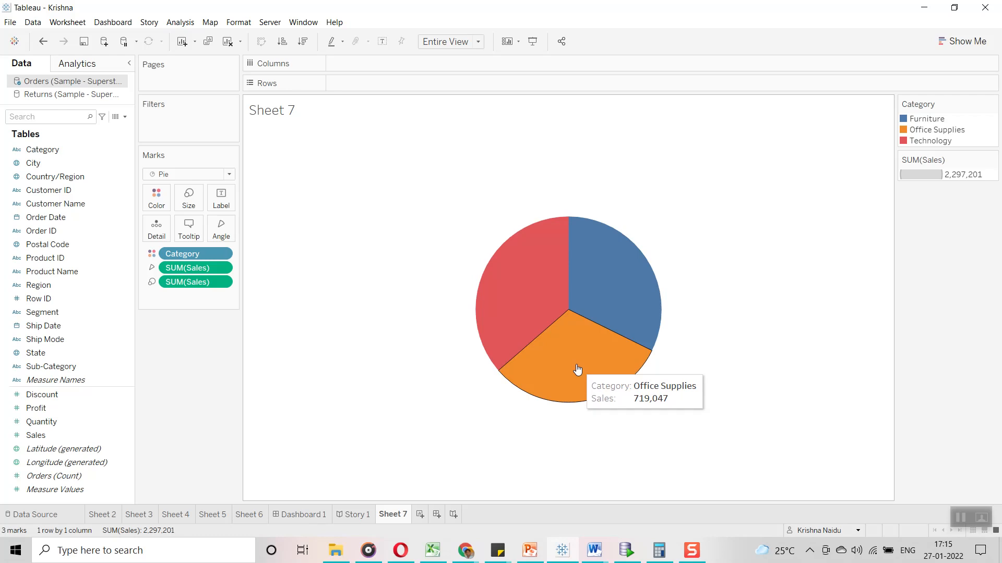
pyautogui.click(565, 364)
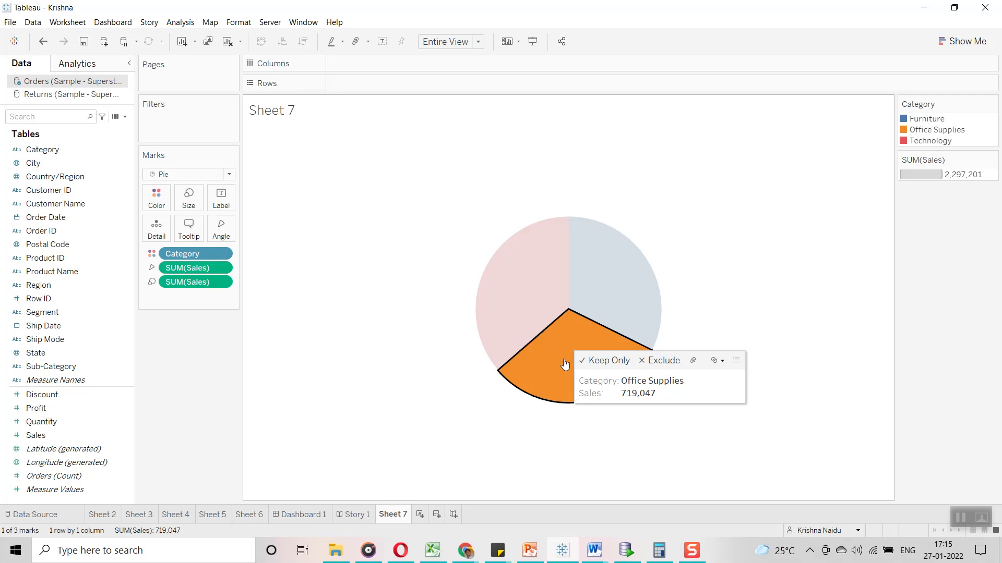
pyautogui.click(436, 405)
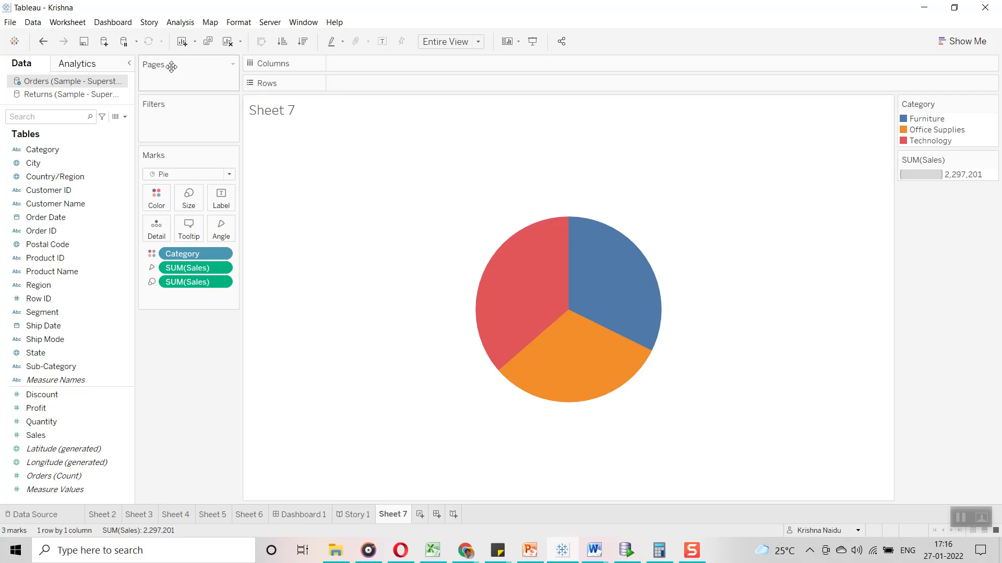
# Add a new filter action for the worksheet and reposition its settings dialog
pyautogui.click(68, 24)
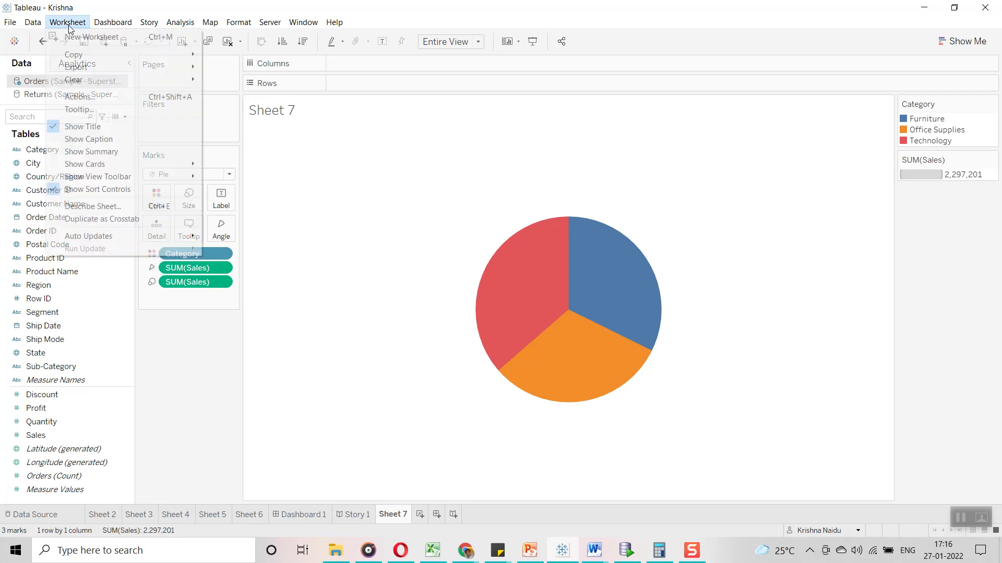
pyautogui.click(92, 97)
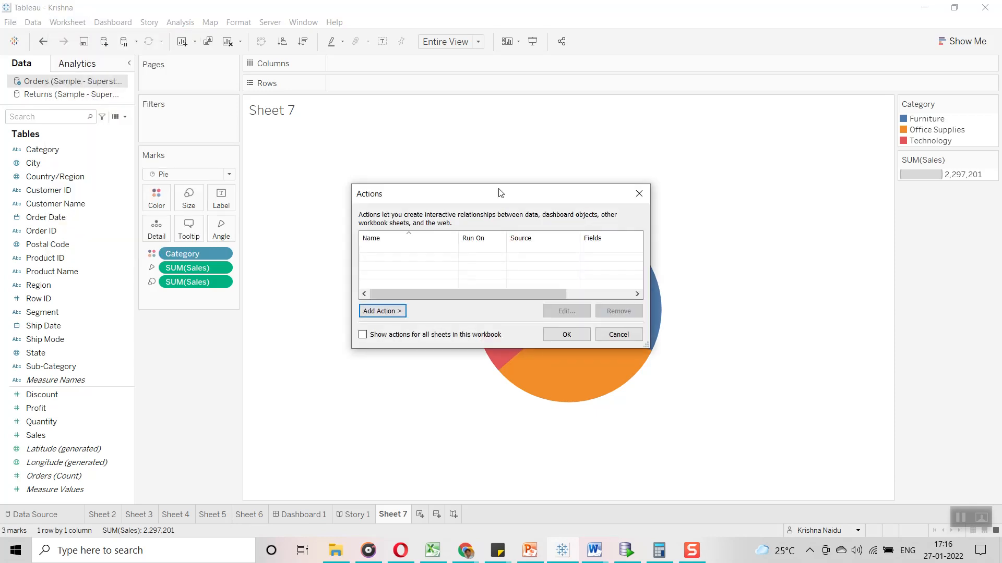
pyautogui.moveTo(500, 193); pyautogui.dragTo(498, 148)
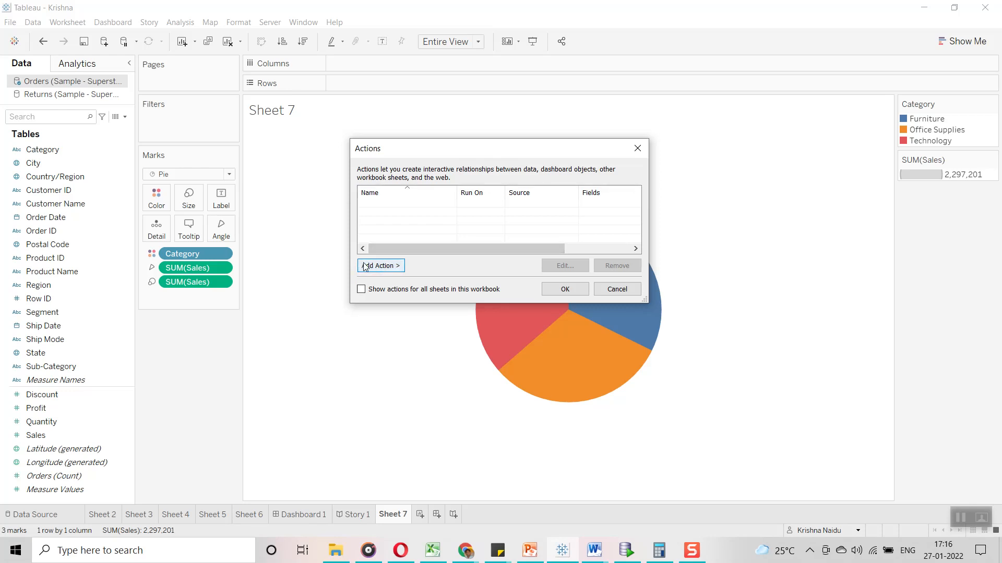
pyautogui.click(398, 267)
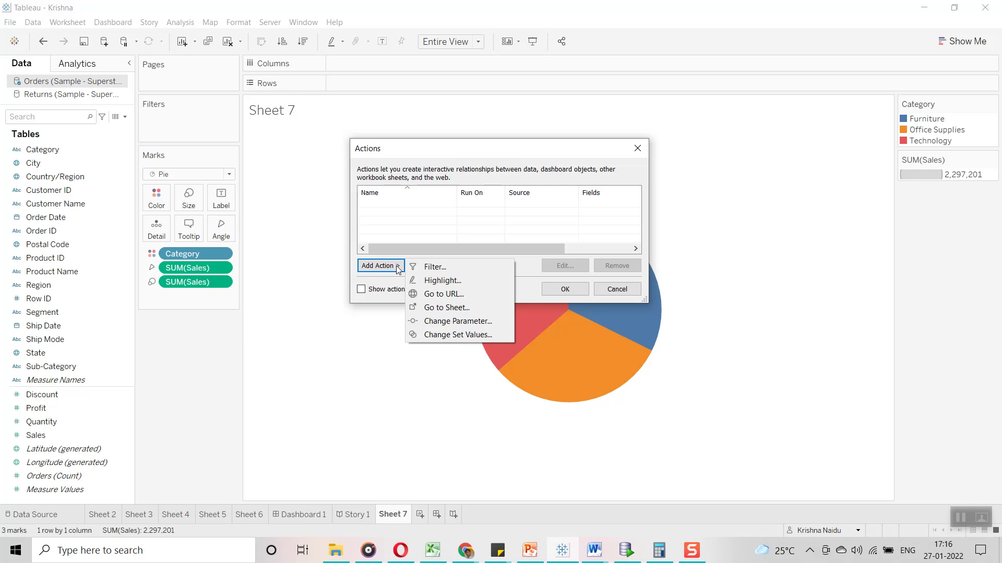
pyautogui.click(433, 267)
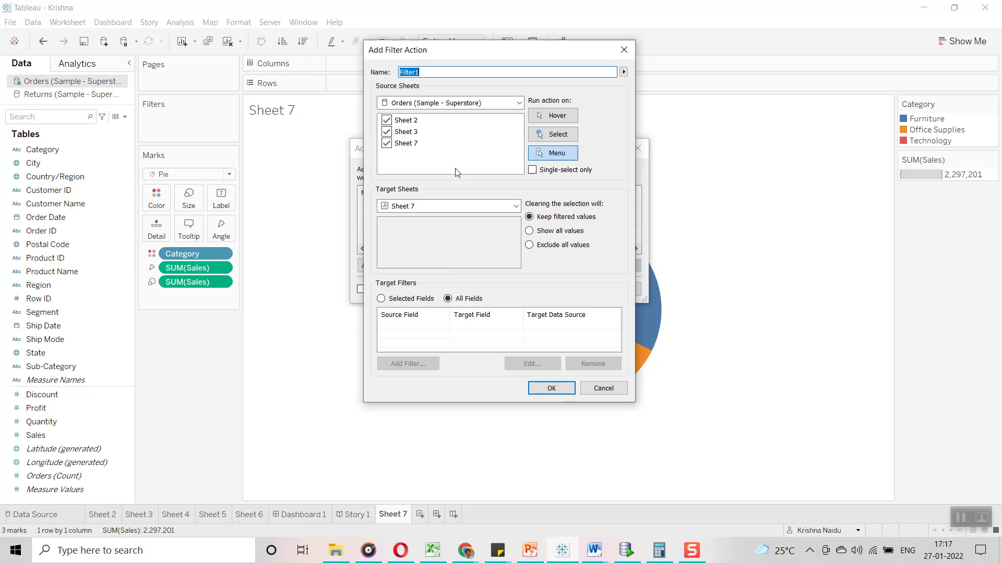
pyautogui.moveTo(464, 49); pyautogui.dragTo(502, 83)
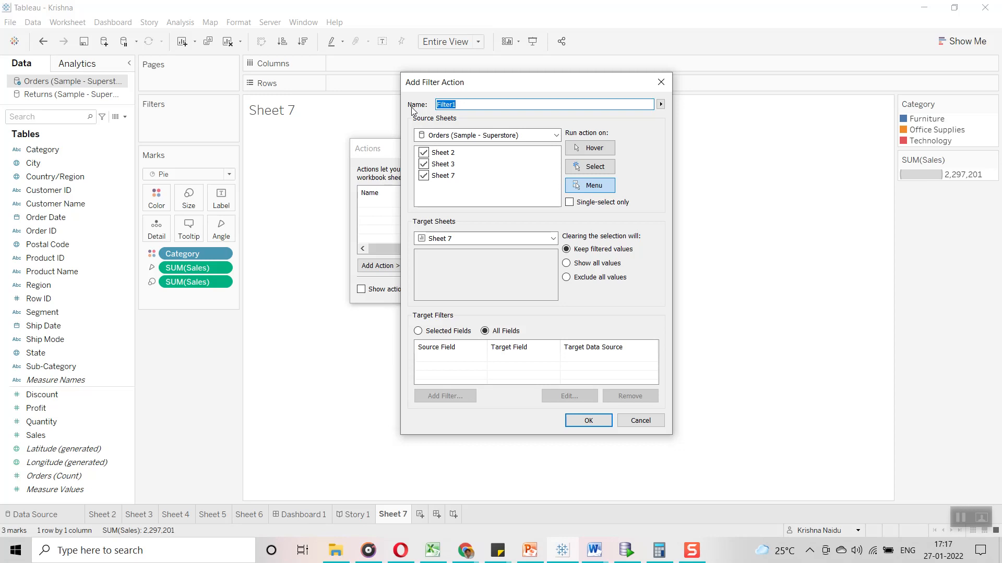
# Name the filter action "Sheet 7 - Sheet 2"
pyautogui.click(460, 104)
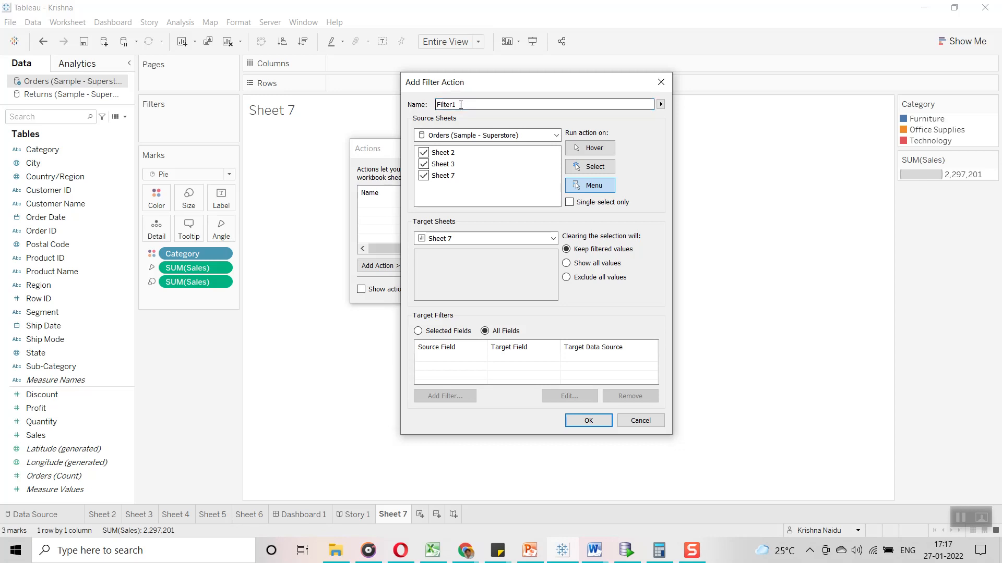
pyautogui.moveTo(460, 104); pyautogui.dragTo(434, 105)
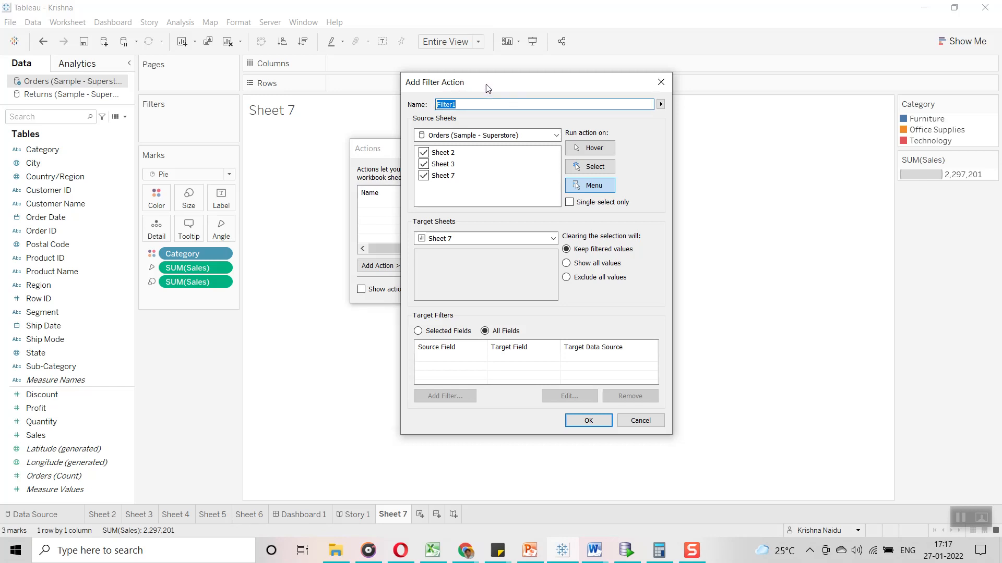
pyautogui.write('Cate')
pyautogui.press('BackSpace')
pyautogui.press('BackSpace')
pyautogui.press('BackSpace')
pyautogui.press('BackSpace')
pyautogui.write('Sheet 7')
pyautogui.write('eet 2')
pyautogui.click(459, 105)
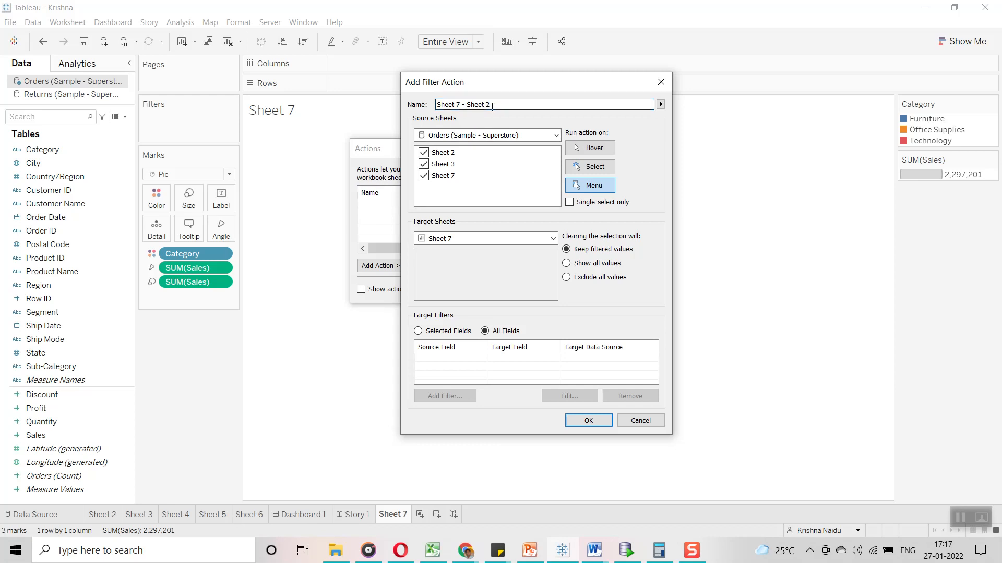
pyautogui.moveTo(499, 104); pyautogui.dragTo(438, 104)
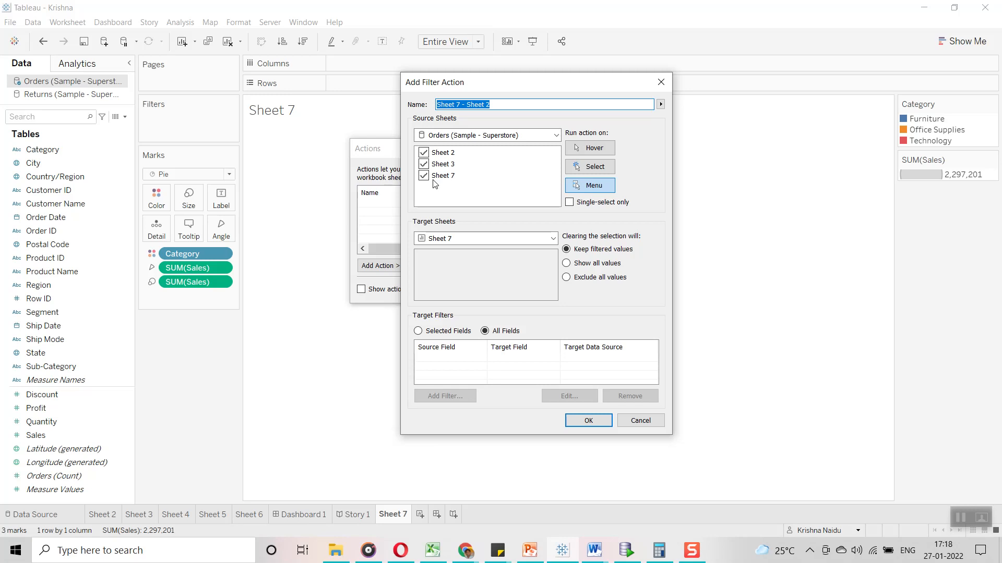
# Exclude Sheet 2 and Sheet 3 from the action's source sheets, leaving only Sheet 7
pyautogui.click(425, 153)
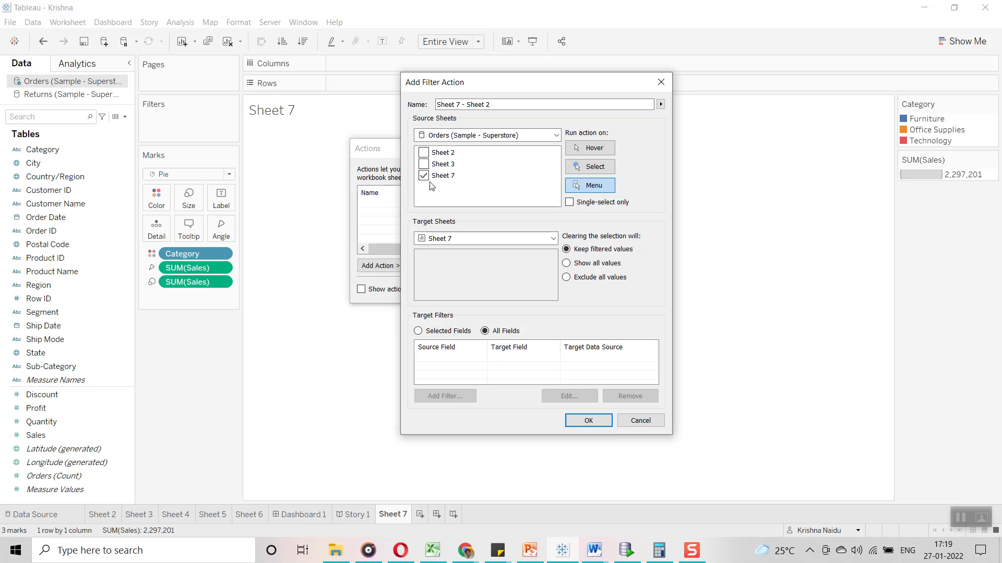
pyautogui.click(425, 165)
pyautogui.click(424, 166)
# Target Sheet 2 and run the action on hover, with all values shown when the selection is cleared
pyautogui.click(553, 239)
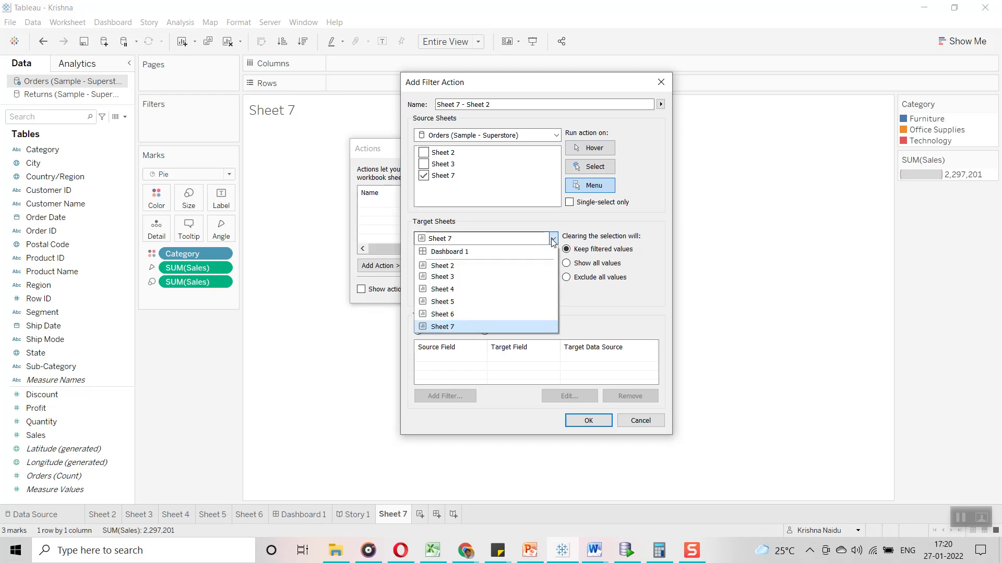
pyautogui.click(502, 267)
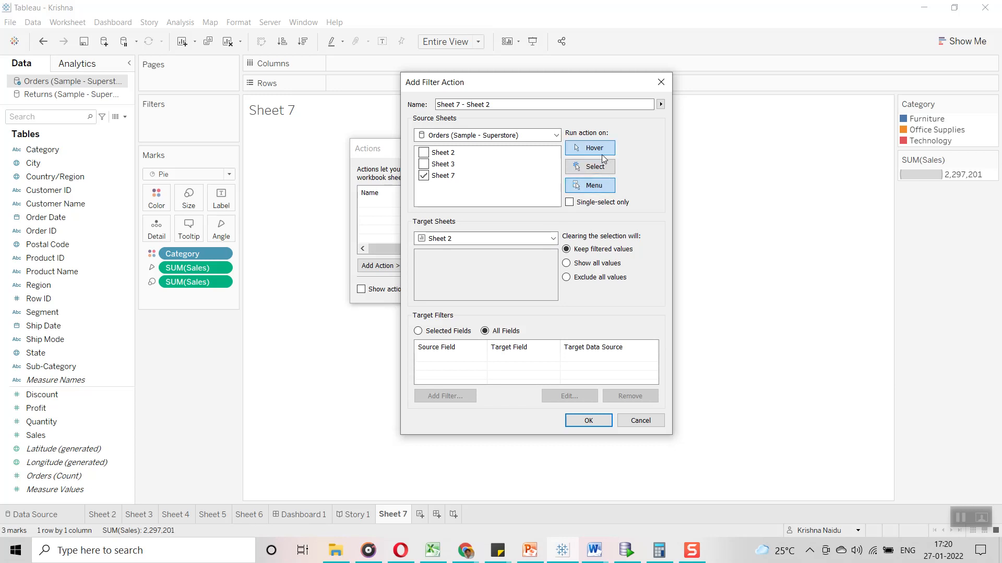
pyautogui.click(583, 149)
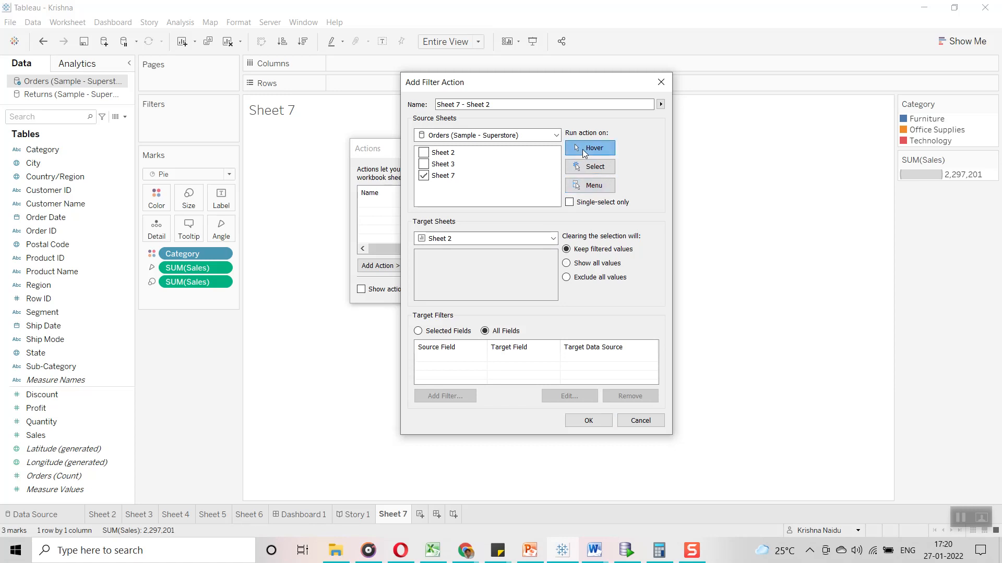
pyautogui.click(515, 239)
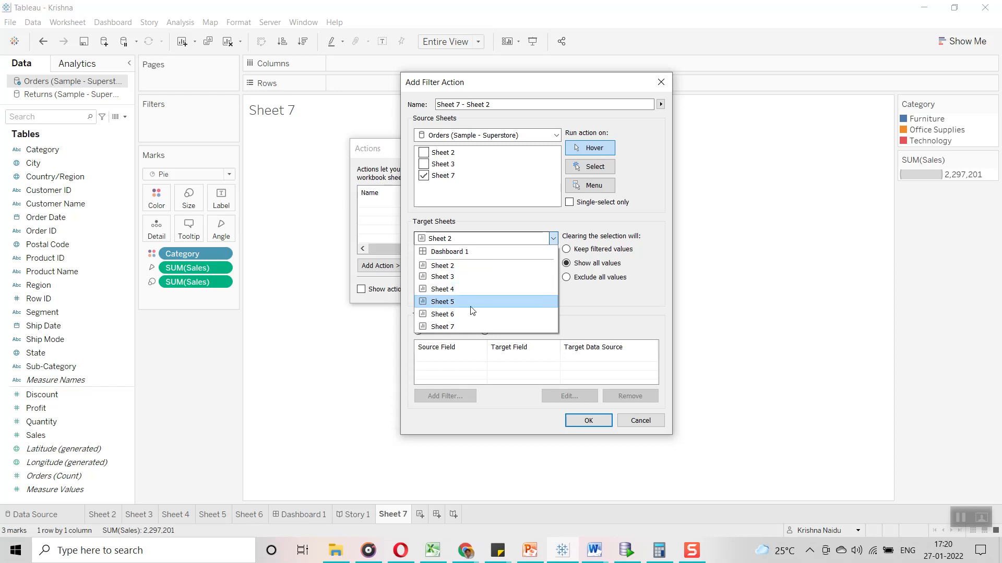
pyautogui.click(465, 329)
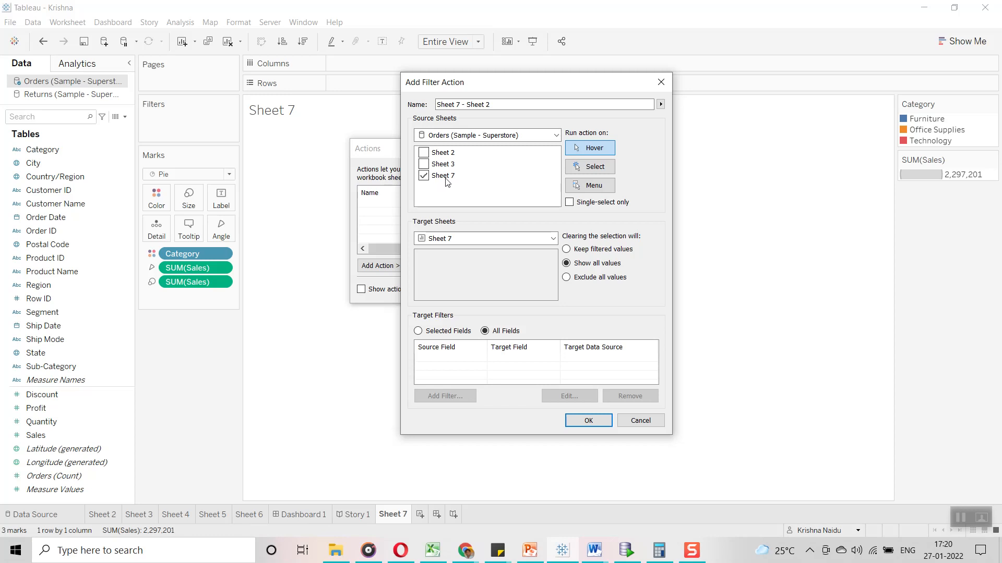
pyautogui.click(471, 239)
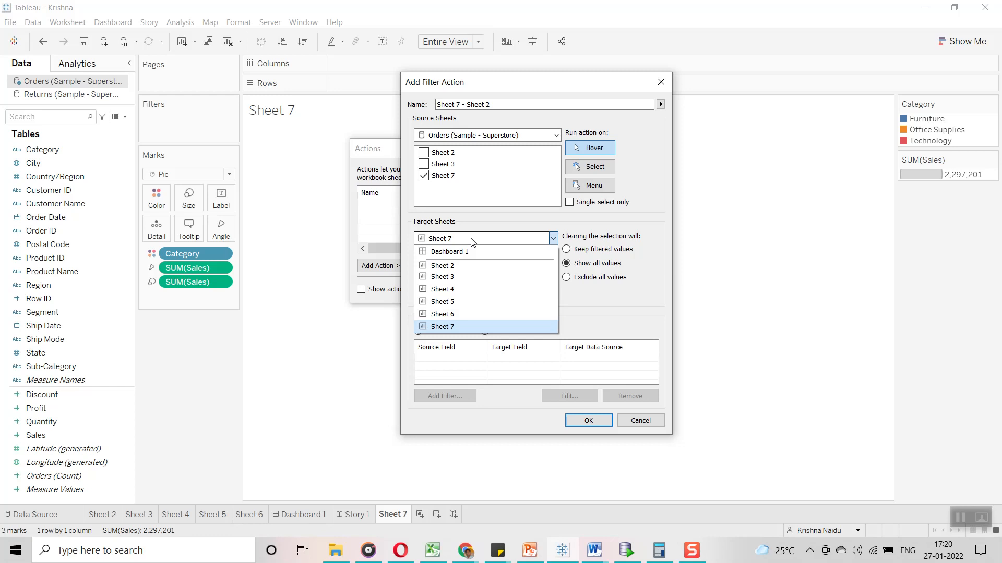
pyautogui.click(459, 267)
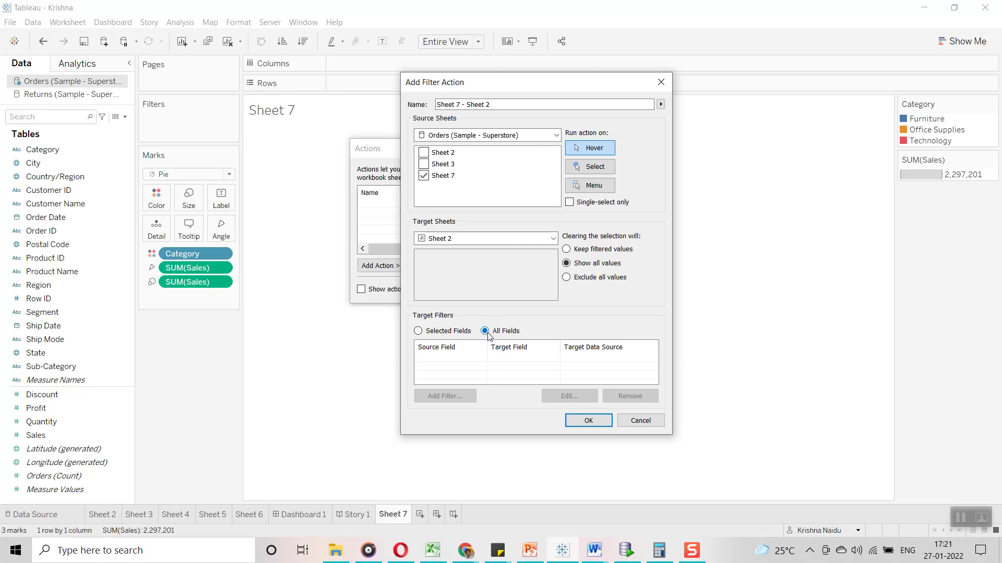
# Switch the target filters to selected fields and start a new filter, opening its source field choices
pyautogui.click(419, 332)
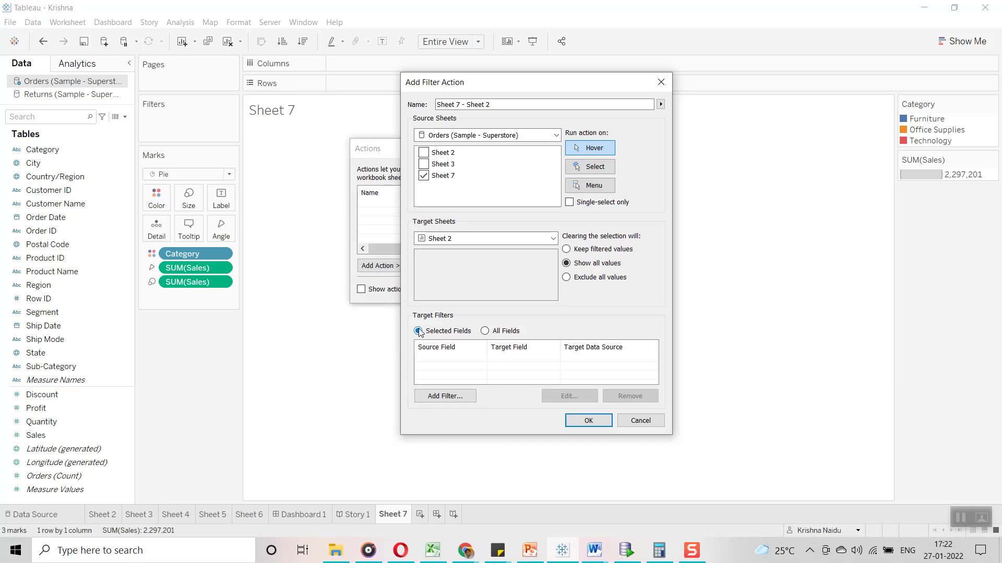
pyautogui.click(443, 396)
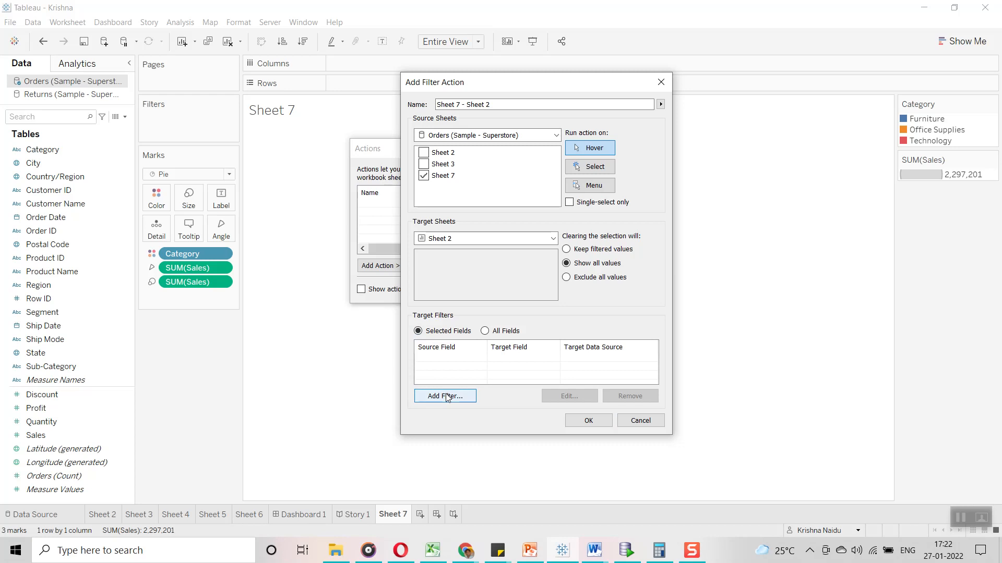
pyautogui.click(575, 243)
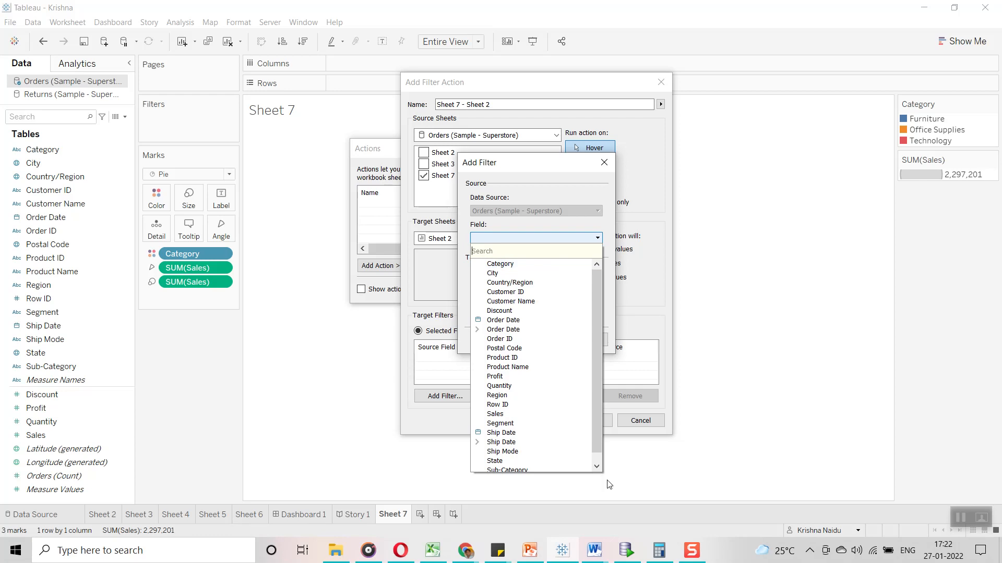
# Switch to the Google Meet call in Chrome to check the participants, and return to Tableau
pyautogui.click(472, 554)
pyautogui.click(408, 490)
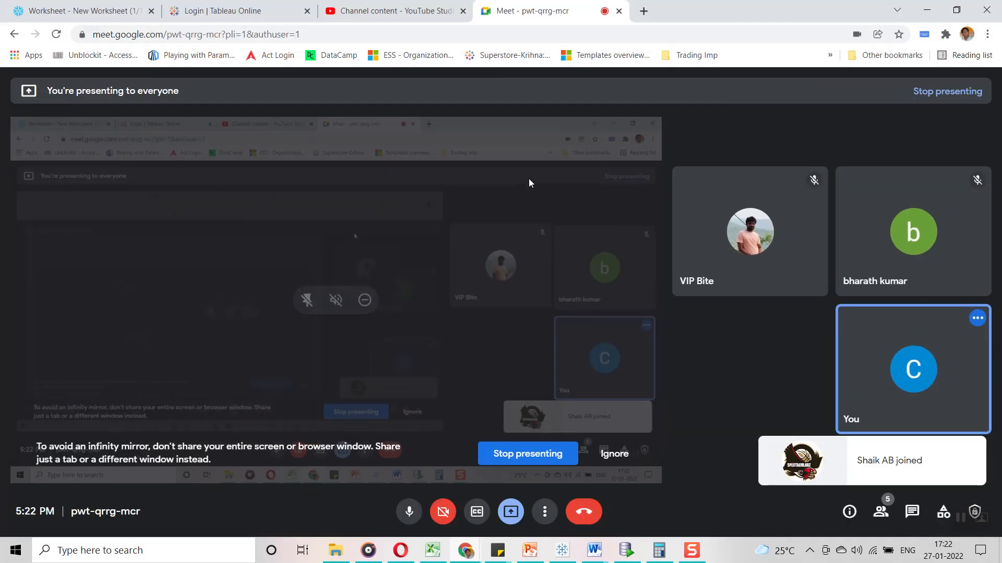
pyautogui.click(926, 9)
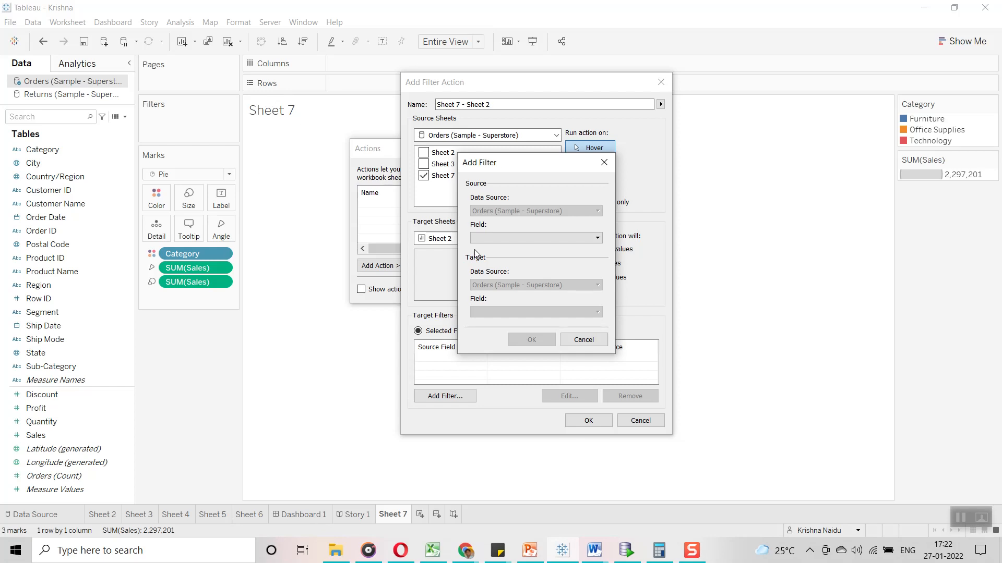
# Add a target filter to the action with Region as both the source and target field
pyautogui.moveTo(509, 166); pyautogui.dragTo(580, 149)
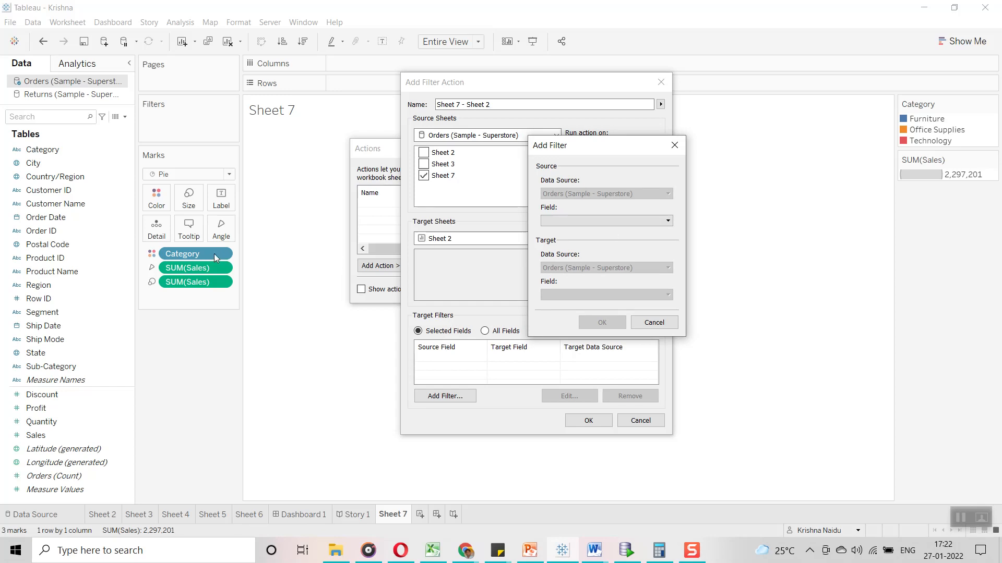
pyautogui.click(562, 221)
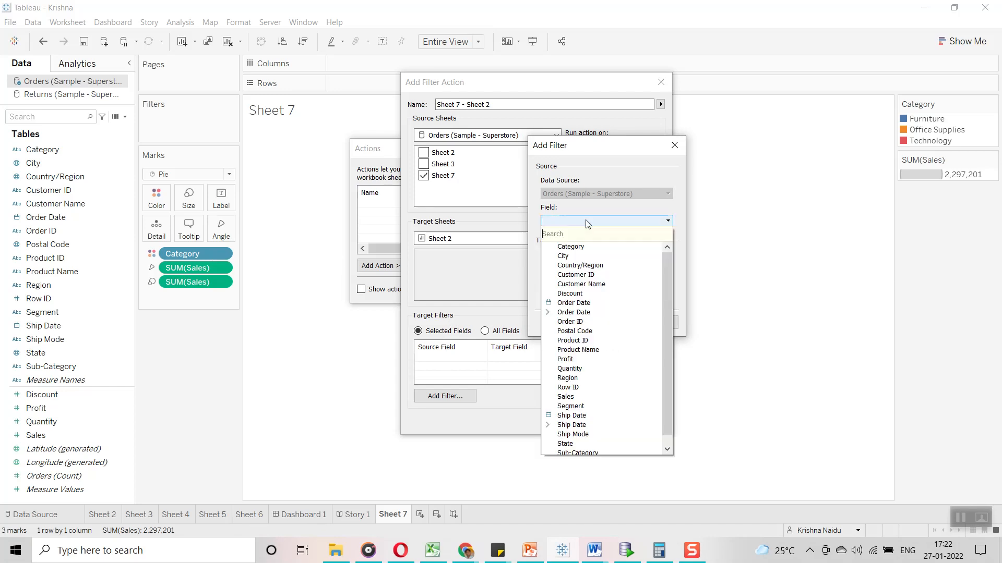
pyautogui.click(568, 377)
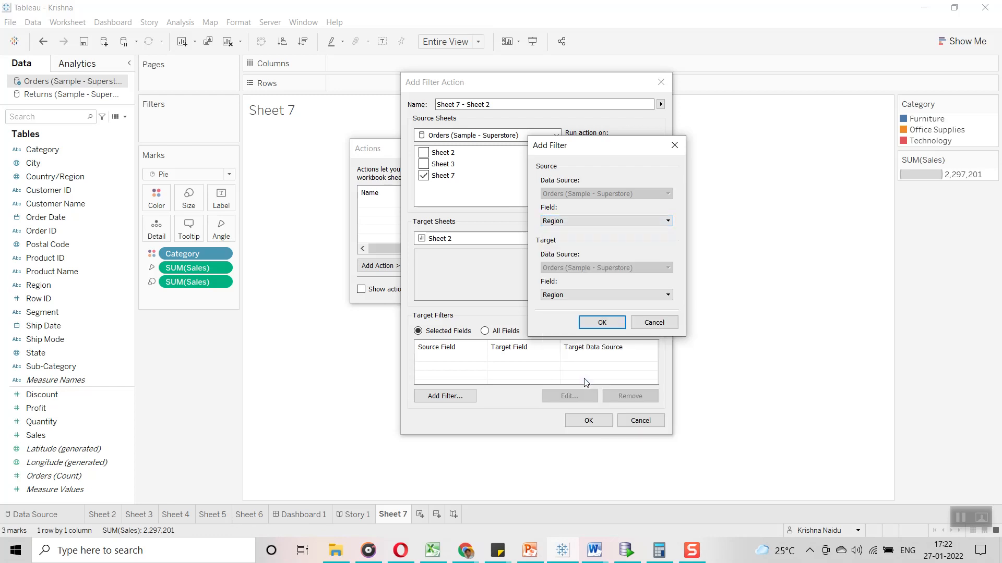
pyautogui.click(601, 314)
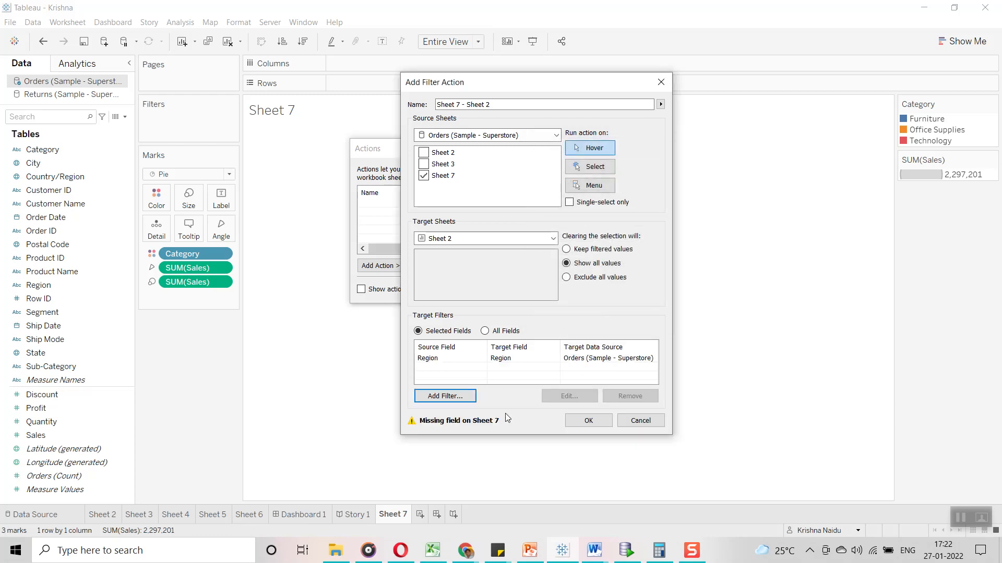
# Remove the Region target filter from the action
pyautogui.moveTo(470, 426)
pyautogui.click(447, 360)
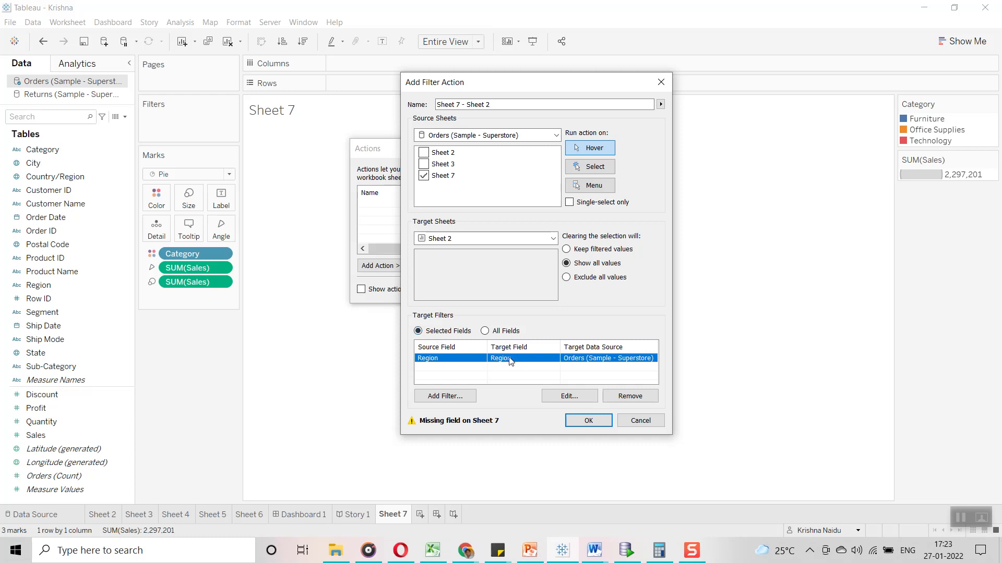
pyautogui.click(637, 397)
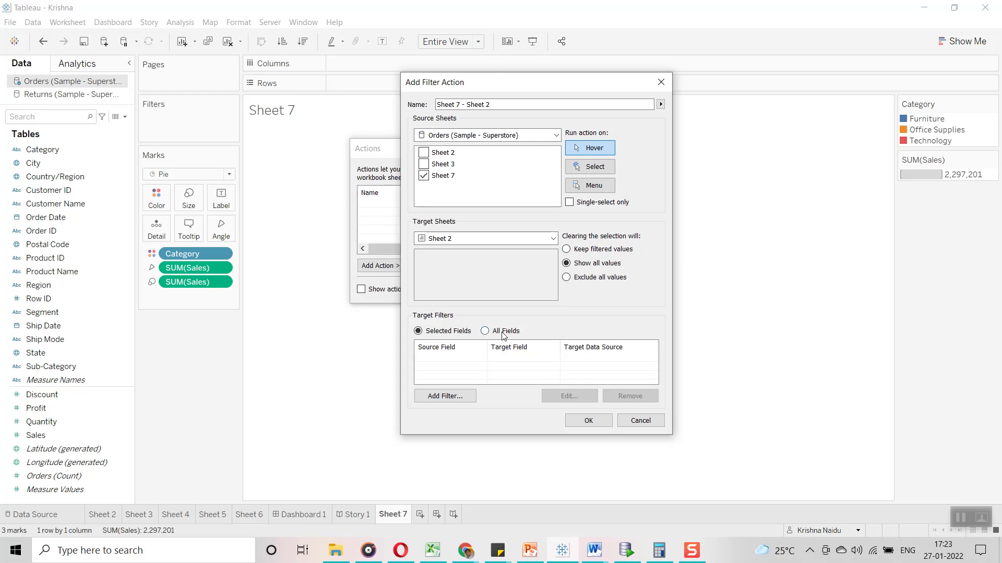
# Set the action's target filters to all fields and save the Sheet 7 - Sheet 2 action
pyautogui.click(485, 332)
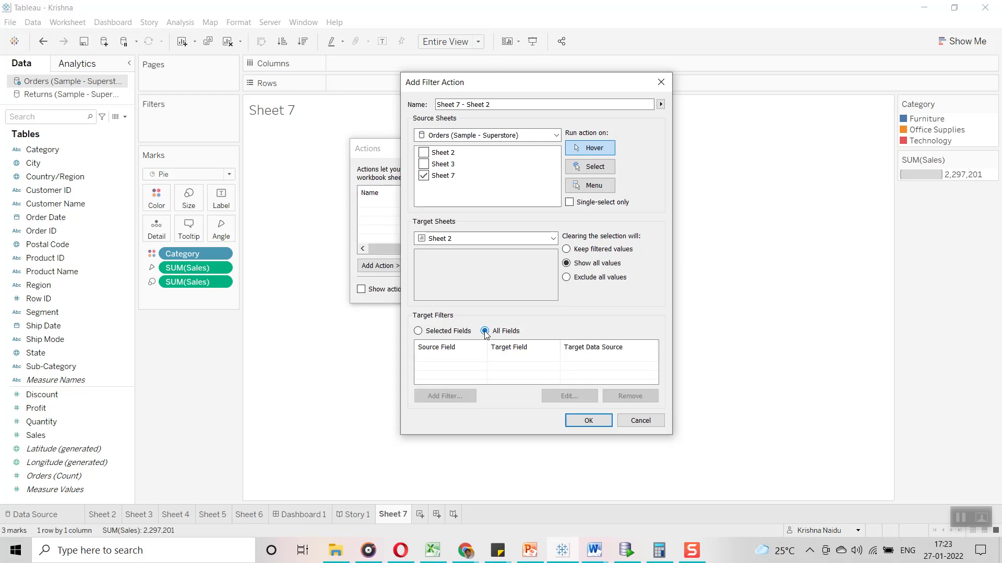
pyautogui.click(602, 421)
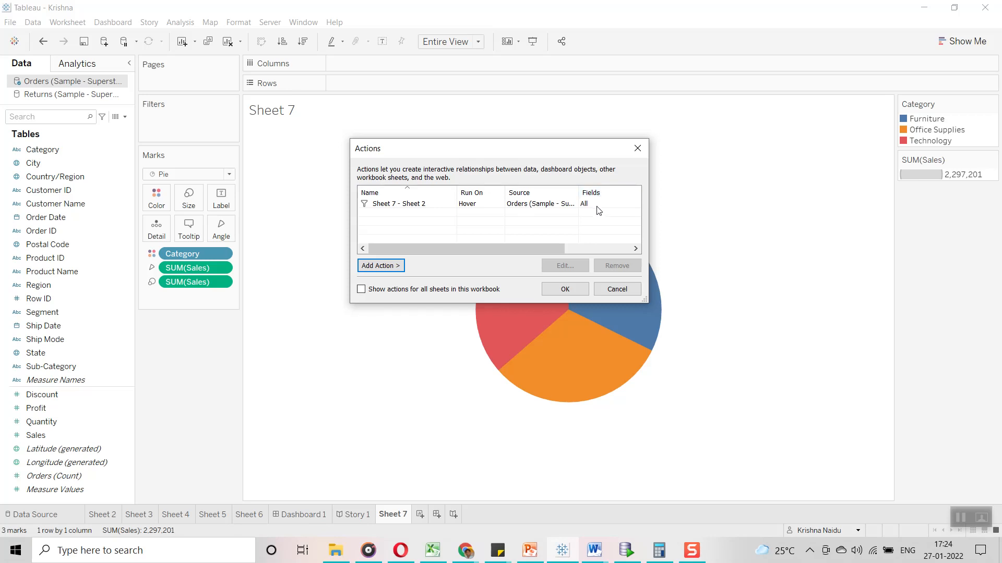
pyautogui.moveTo(549, 248); pyautogui.dragTo(440, 239)
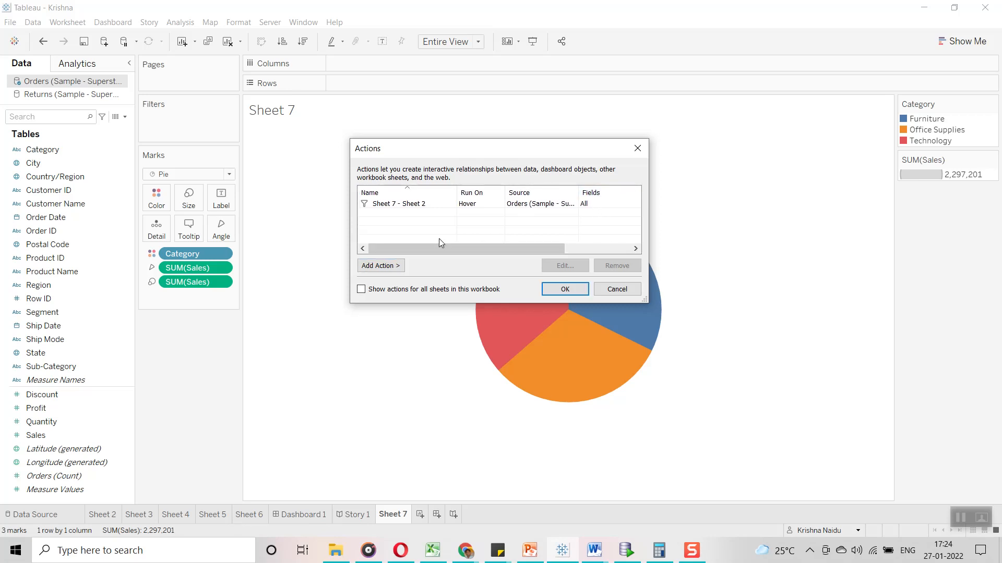
pyautogui.click(565, 289)
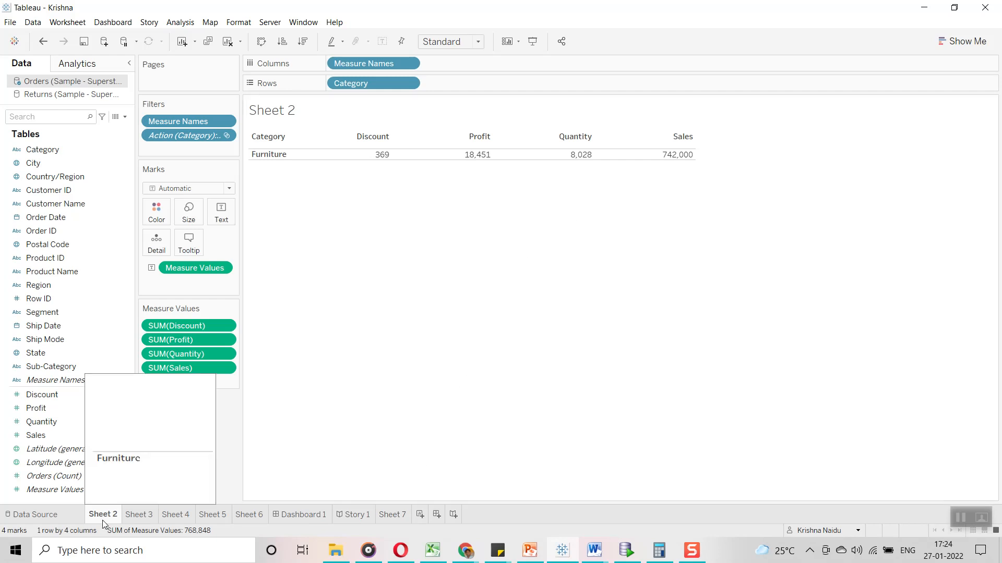
# Test the hover action on Sheet 7 with the pie's Office Supplies and Technology slices
pyautogui.click(390, 515)
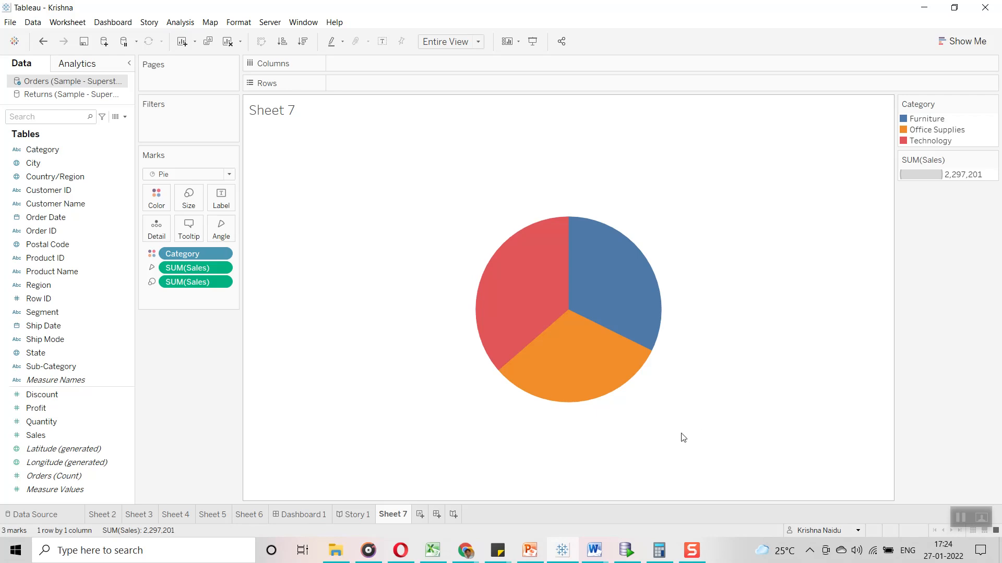
pyautogui.click(618, 385)
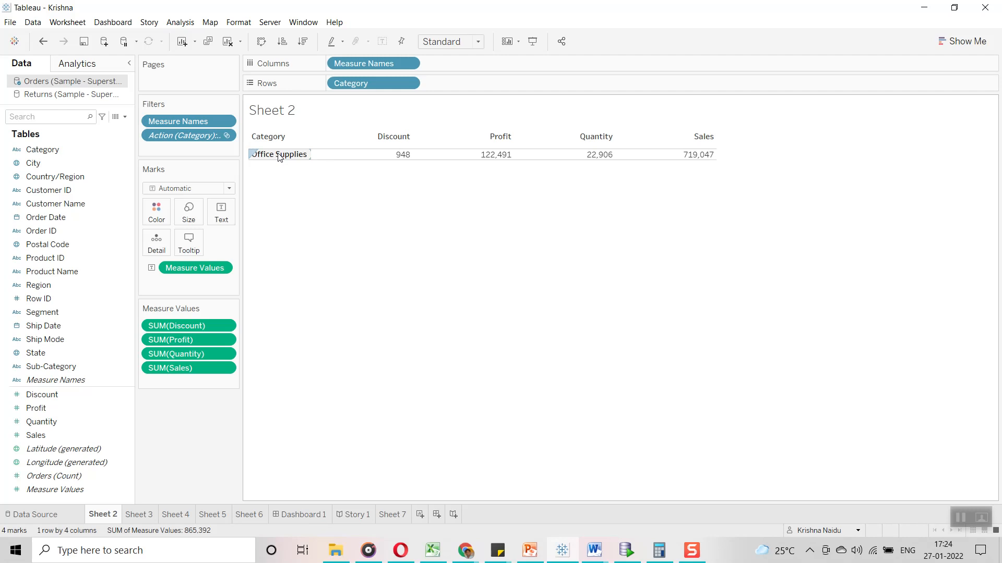
pyautogui.click(395, 513)
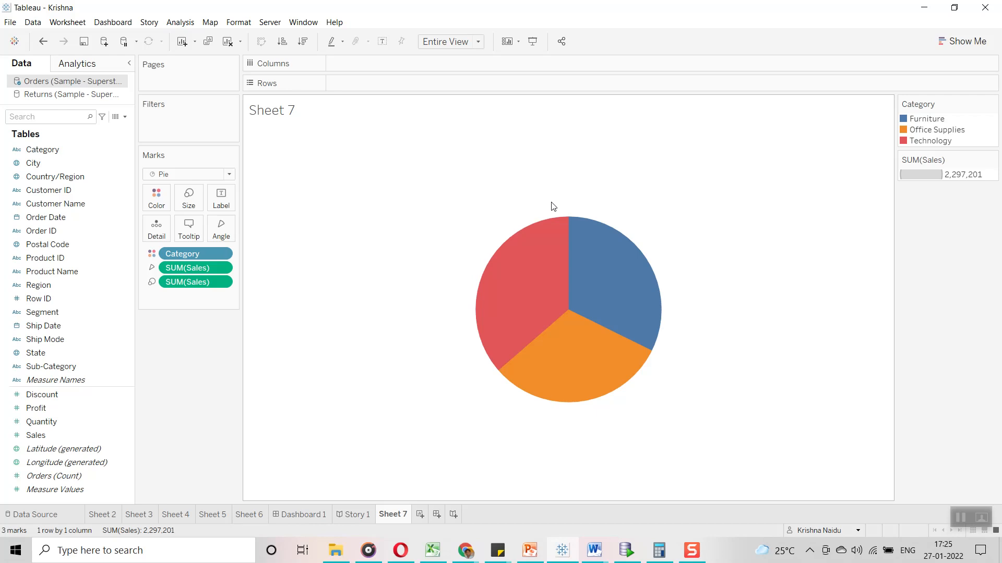
pyautogui.click(542, 229)
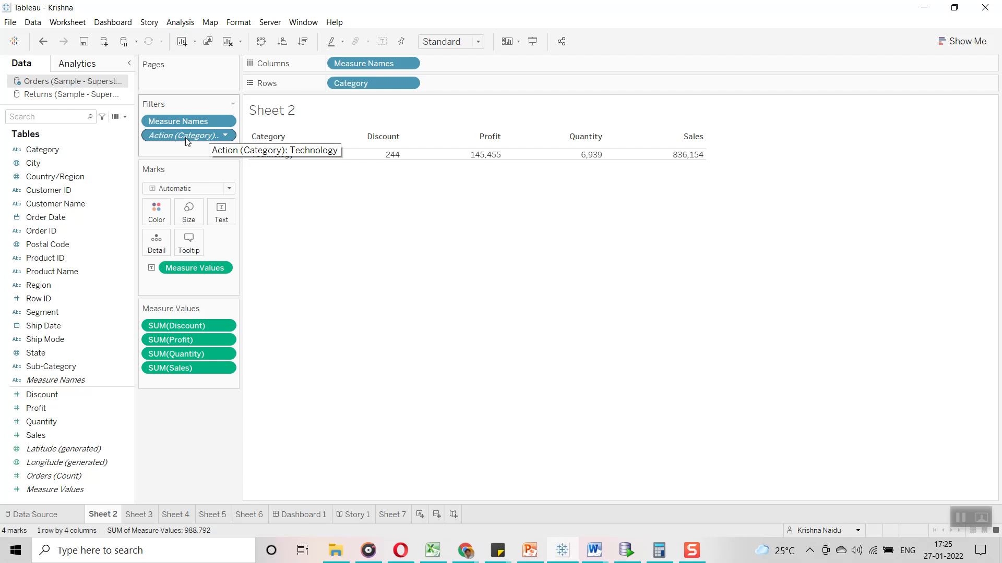
# Show the Action (Category) filter on Sheet 2 and test it with the Furniture slice on Sheet 7
pyautogui.click(226, 136)
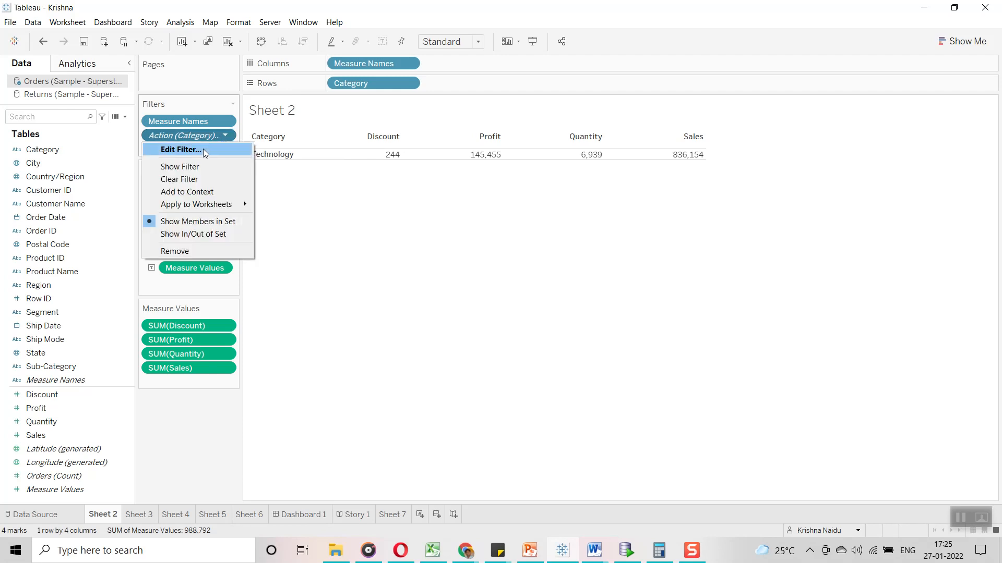
pyautogui.click(198, 166)
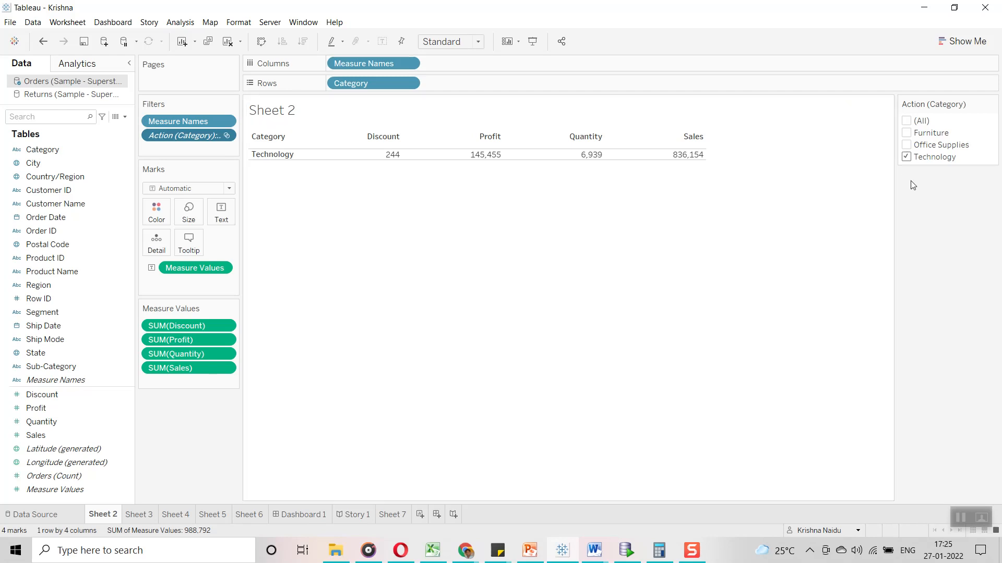
pyautogui.click(393, 515)
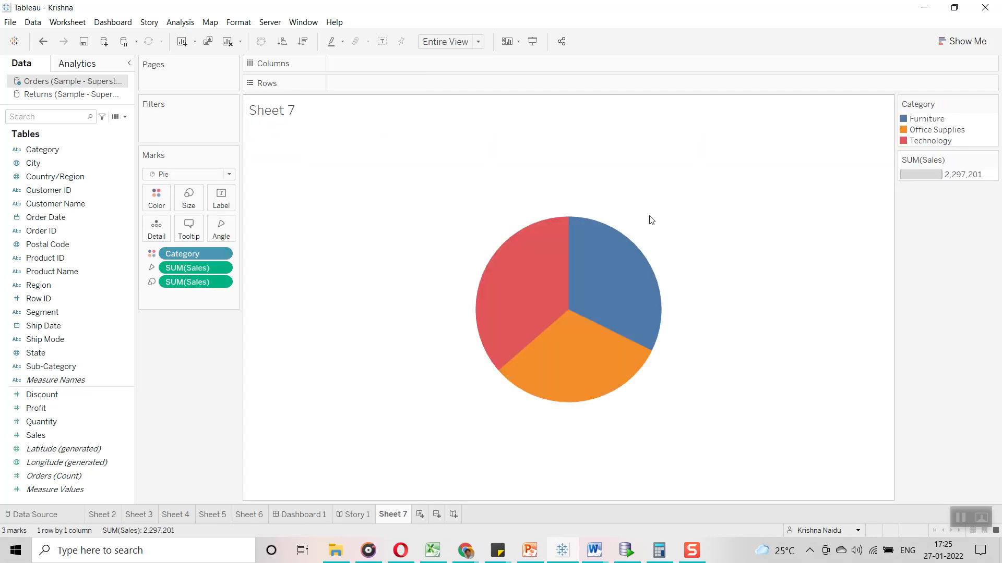
pyautogui.click(624, 257)
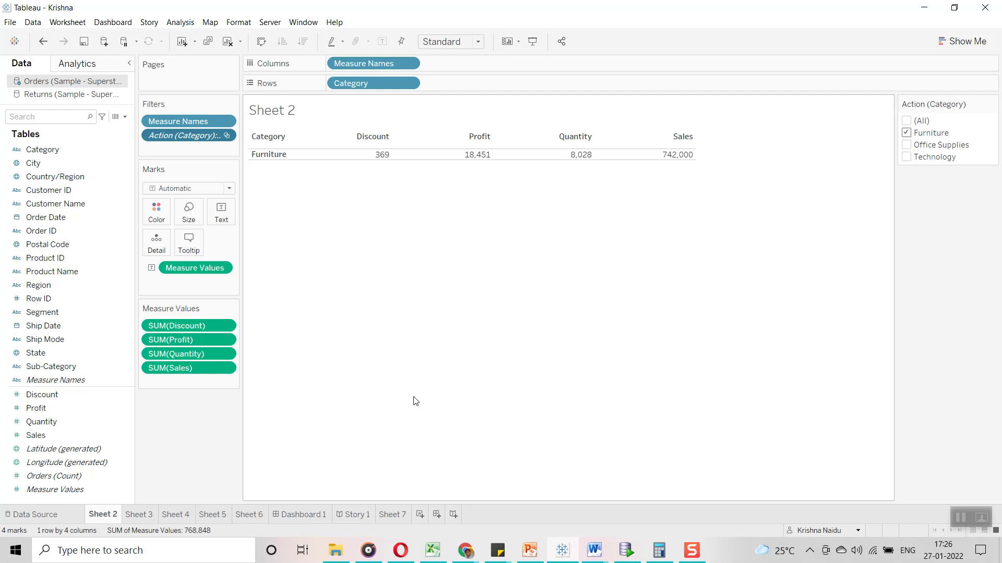
# Check Sheet 2's category filter against the Office Supplies and Technology slices, returning to the pie chart each time
pyautogui.click(400, 513)
pyautogui.click(582, 353)
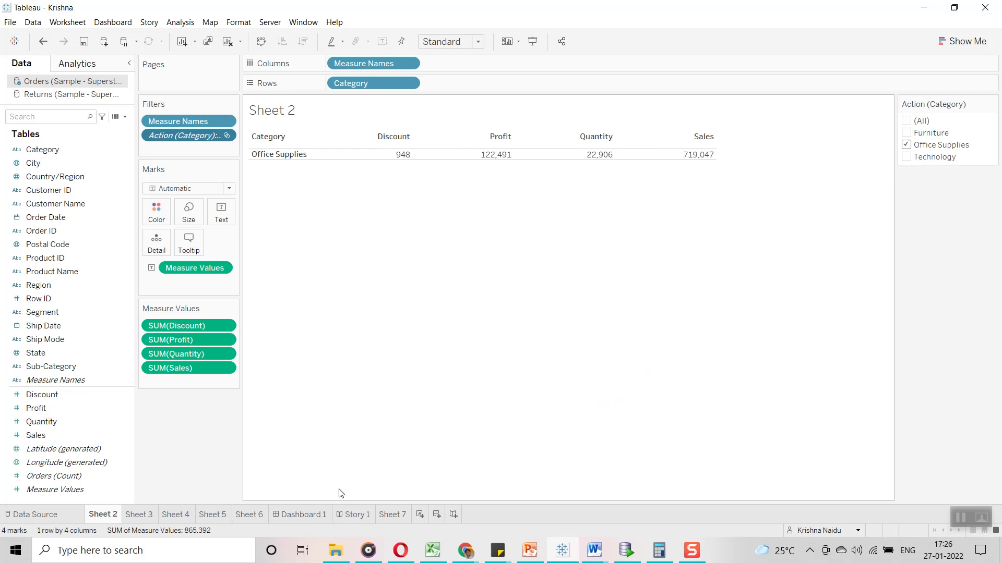
pyautogui.click(396, 515)
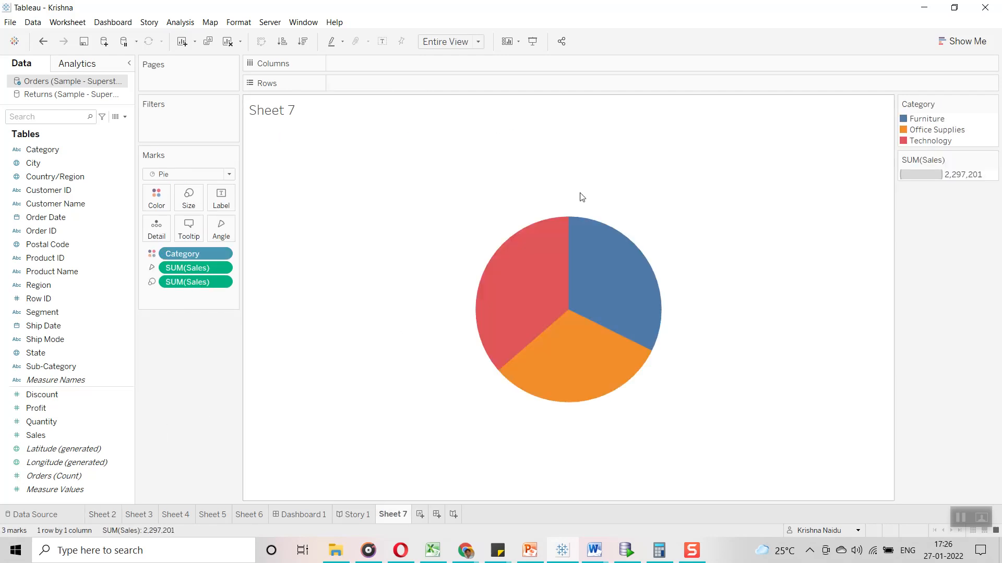
pyautogui.click(533, 286)
pyautogui.click(392, 515)
pyautogui.click(525, 290)
pyautogui.click(392, 515)
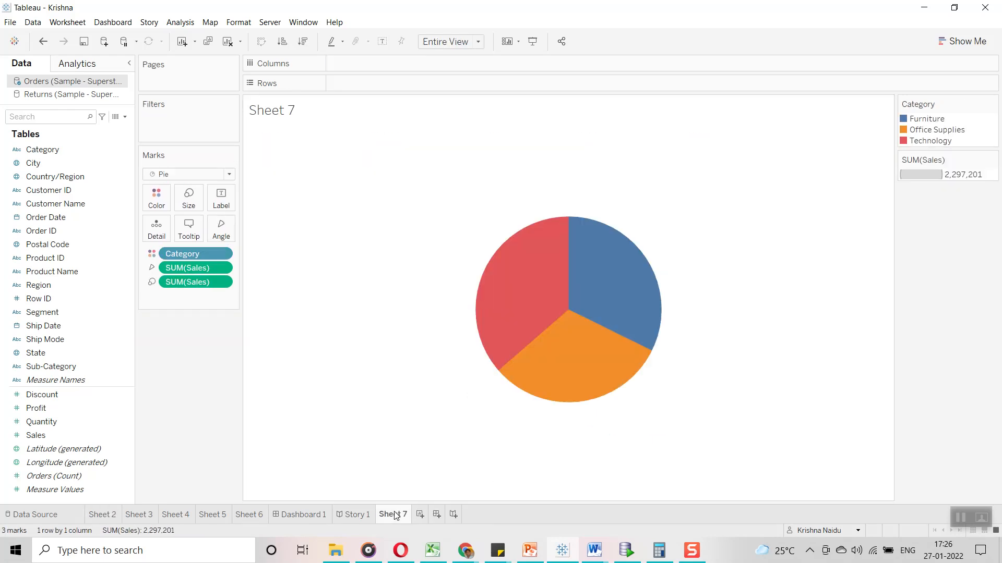
# Compare Sheet 2 when opened directly with Sheet 2 when reached through the Technology slice
pyautogui.click(97, 516)
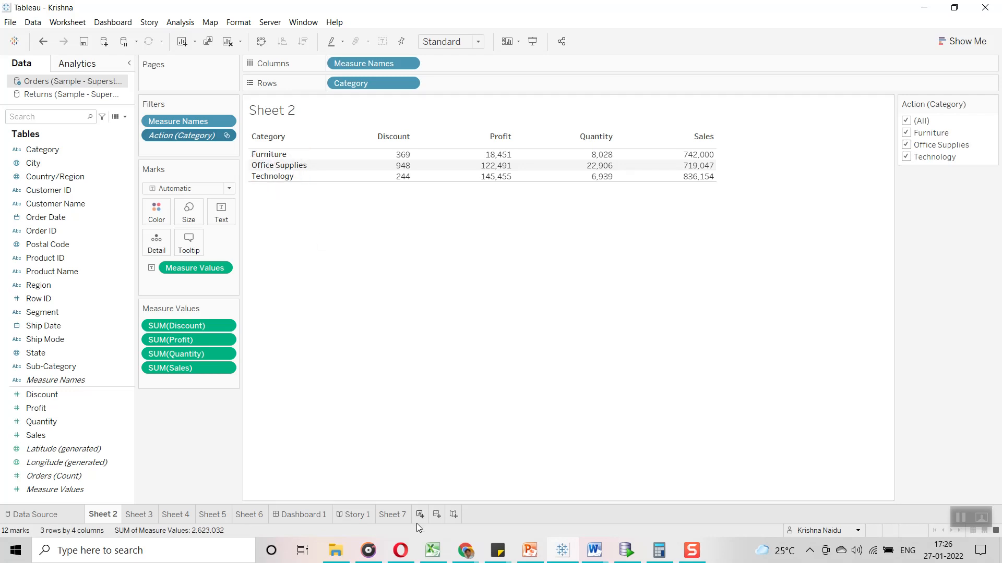
pyautogui.click(396, 516)
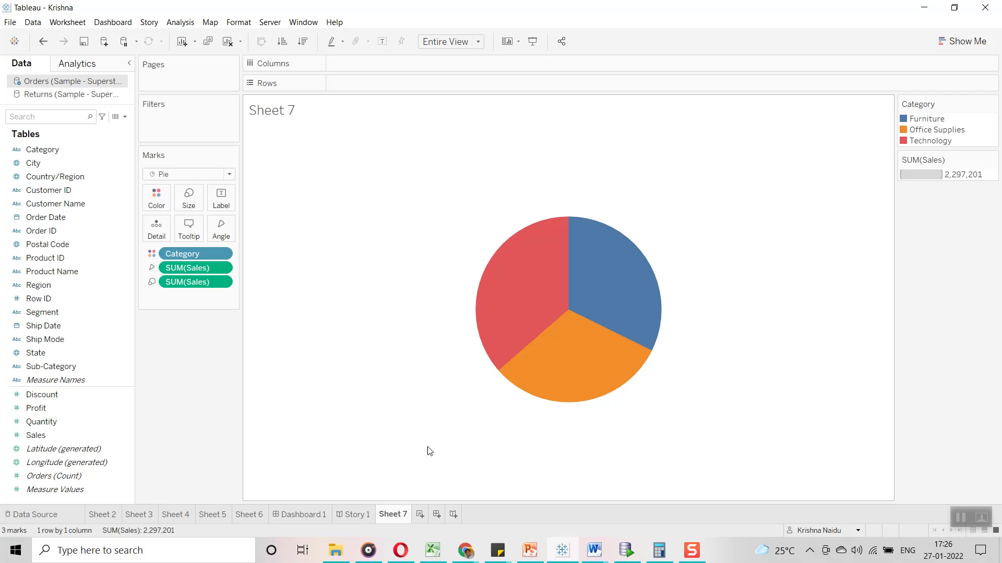
pyautogui.click(482, 334)
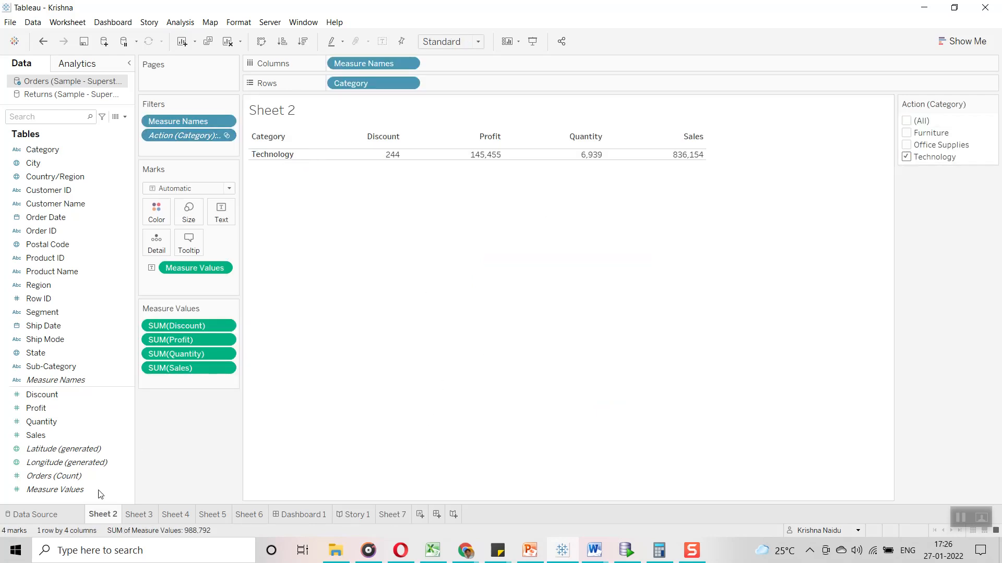
pyautogui.click(392, 515)
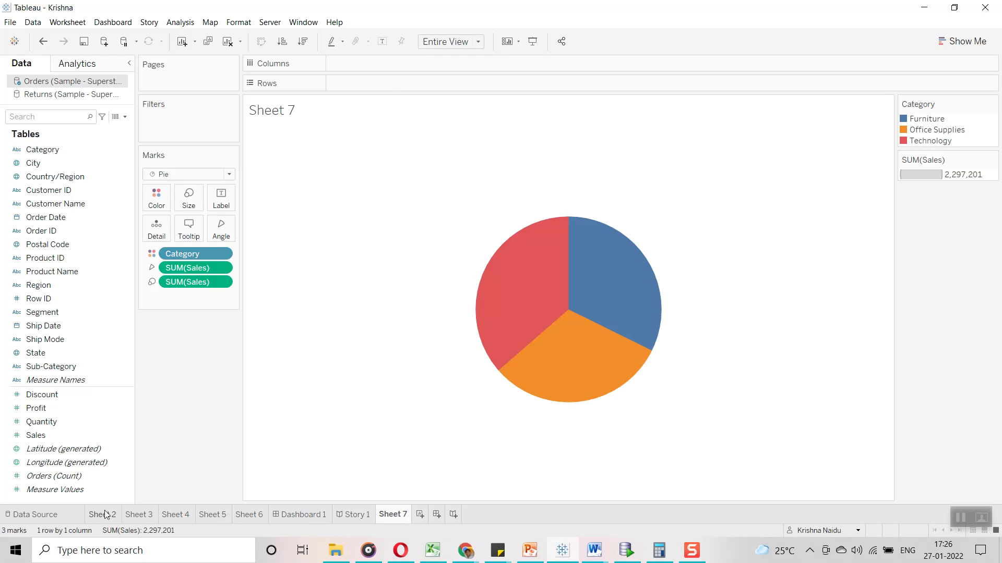
pyautogui.click(101, 515)
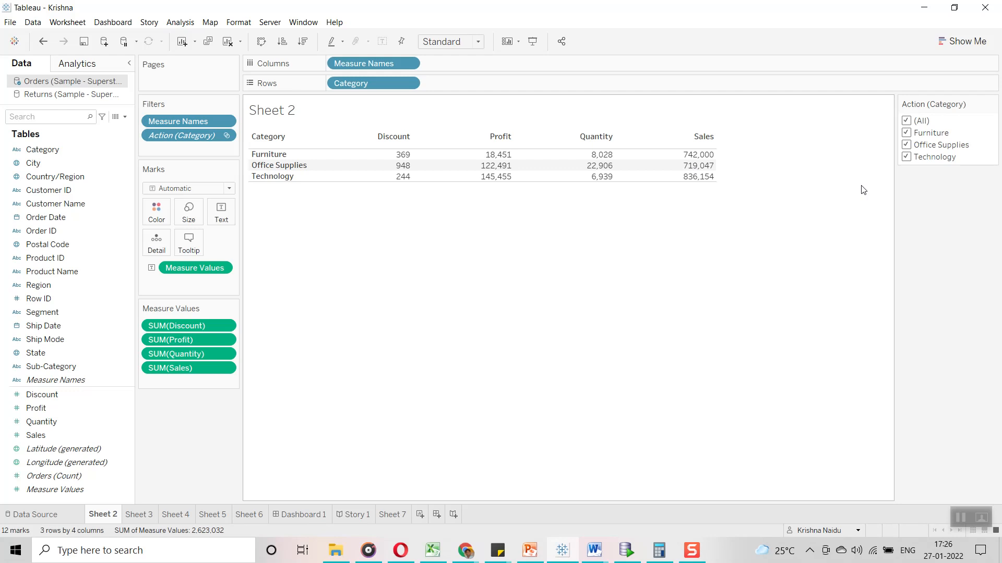
# Review the Sheet 7 - Sheet 2 filter action's settings from Sheet 7, including its show-all-values option, and leave without saving
pyautogui.click(381, 519)
pyautogui.click(109, 26)
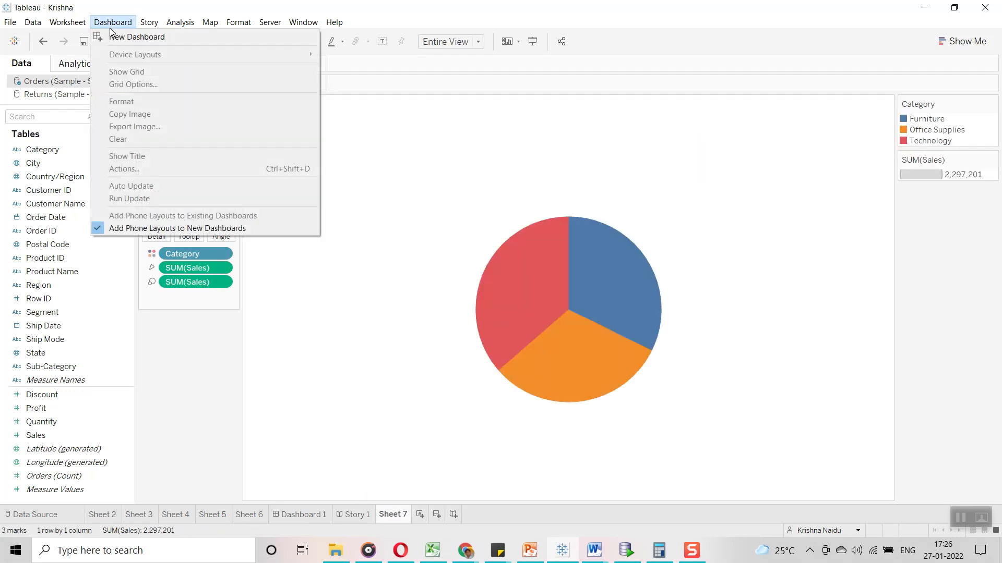
pyautogui.click(99, 97)
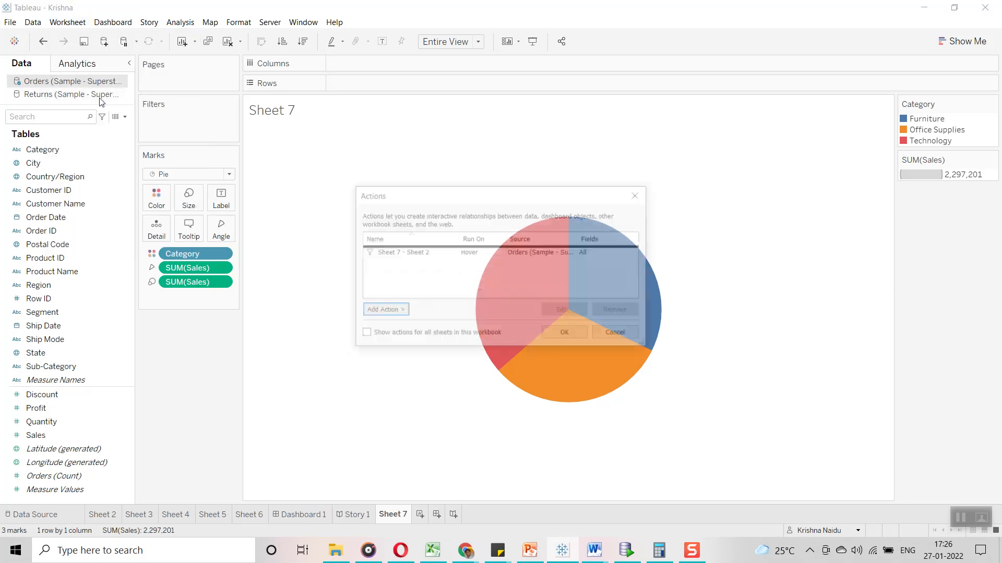
pyautogui.click(494, 250)
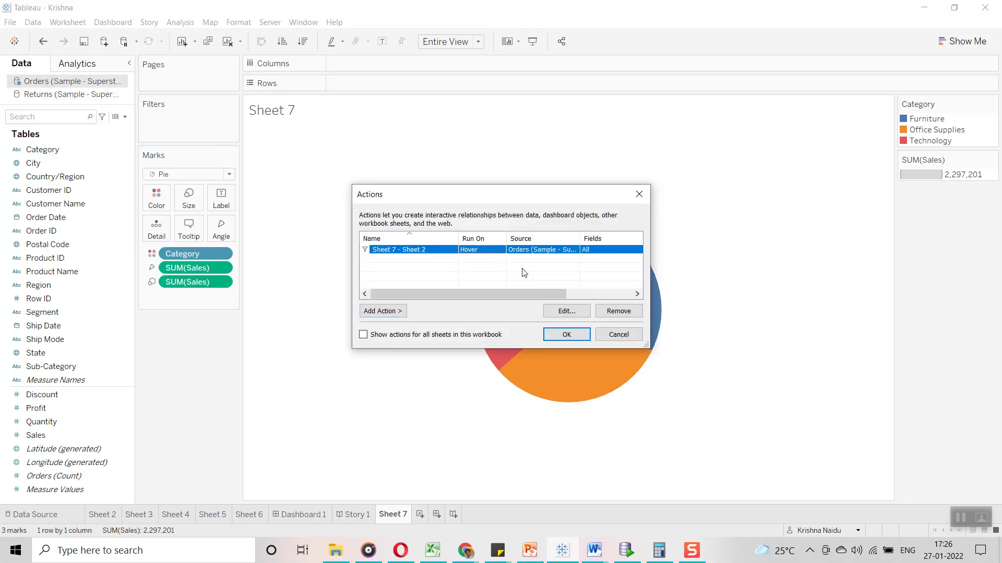
pyautogui.click(567, 310)
pyautogui.click(531, 276)
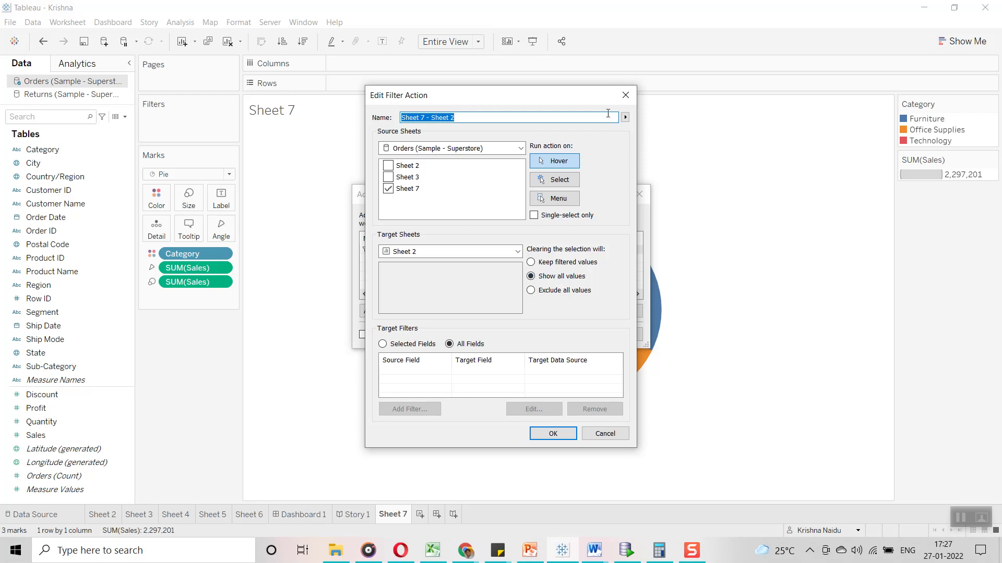
pyautogui.click(630, 92)
pyautogui.click(639, 194)
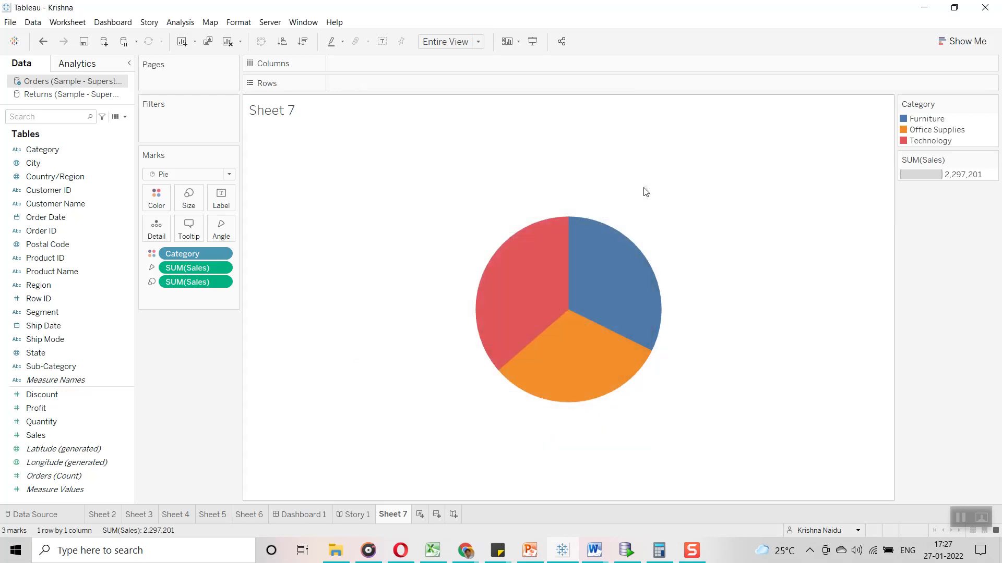
# Create a new dashboard with Sheet 7's pie chart at the top and the Sheet 2 table below it
pyautogui.moveTo(594, 261)
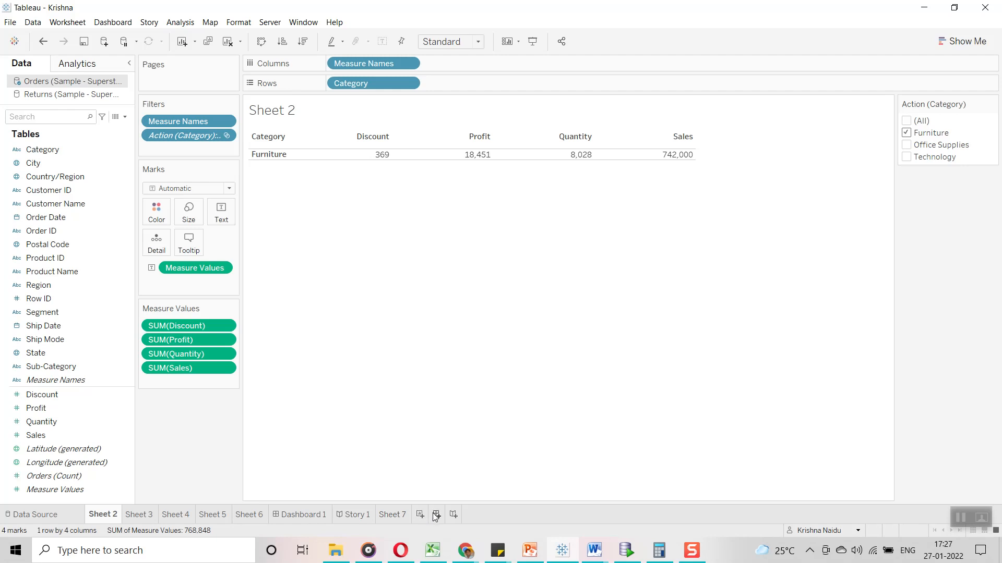
pyautogui.click(436, 515)
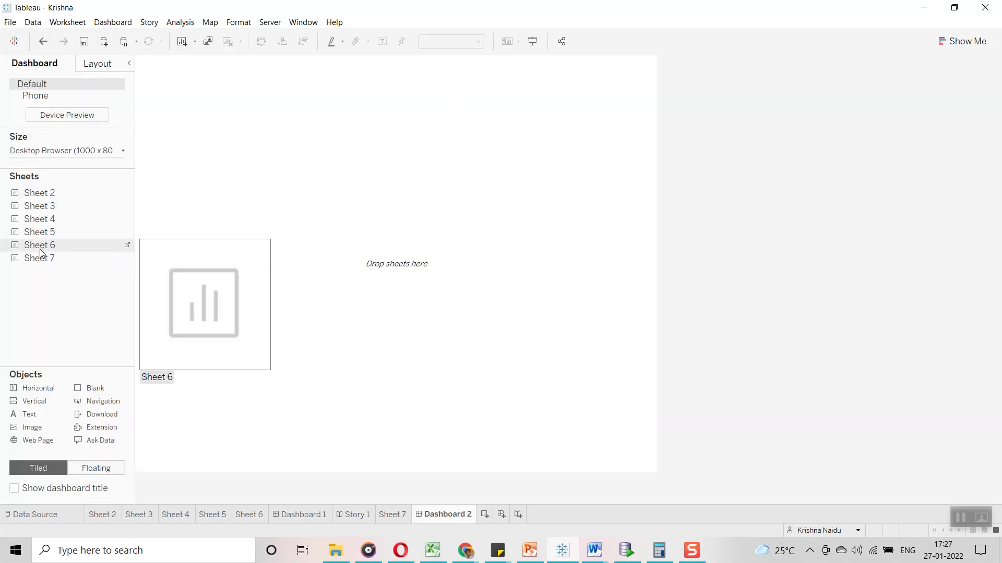
pyautogui.moveTo(38, 258); pyautogui.dragTo(181, 160)
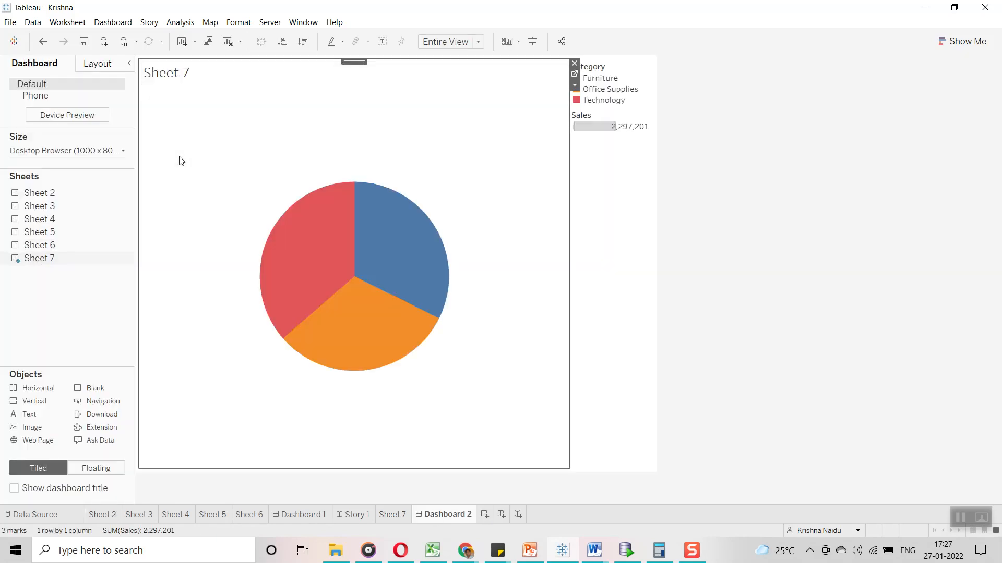
pyautogui.moveTo(39, 193); pyautogui.dragTo(365, 418)
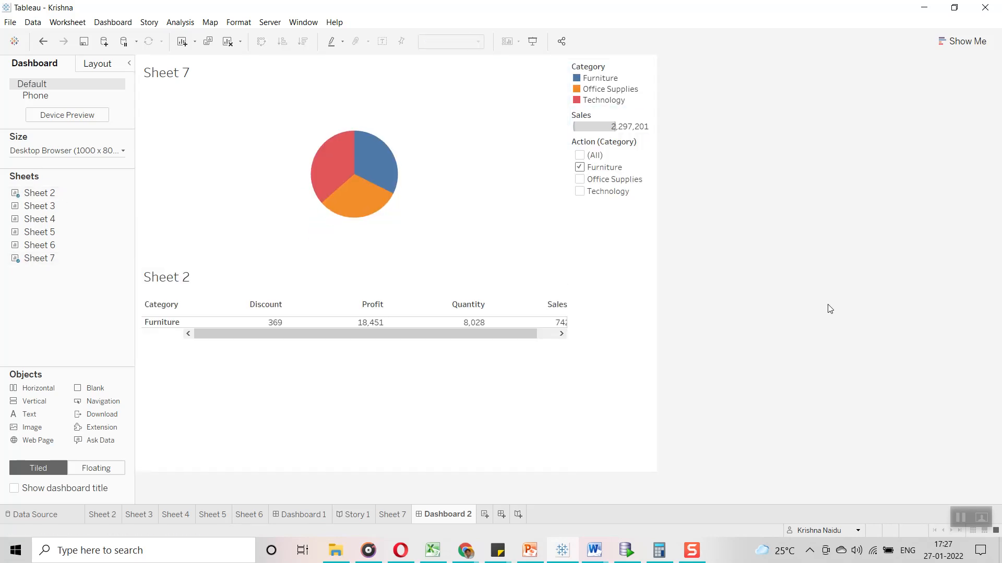
# Fit the Sheet 2 table to Entire View in Dashboard 2 and test the pie chart's filtering on its slices
pyautogui.click(480, 386)
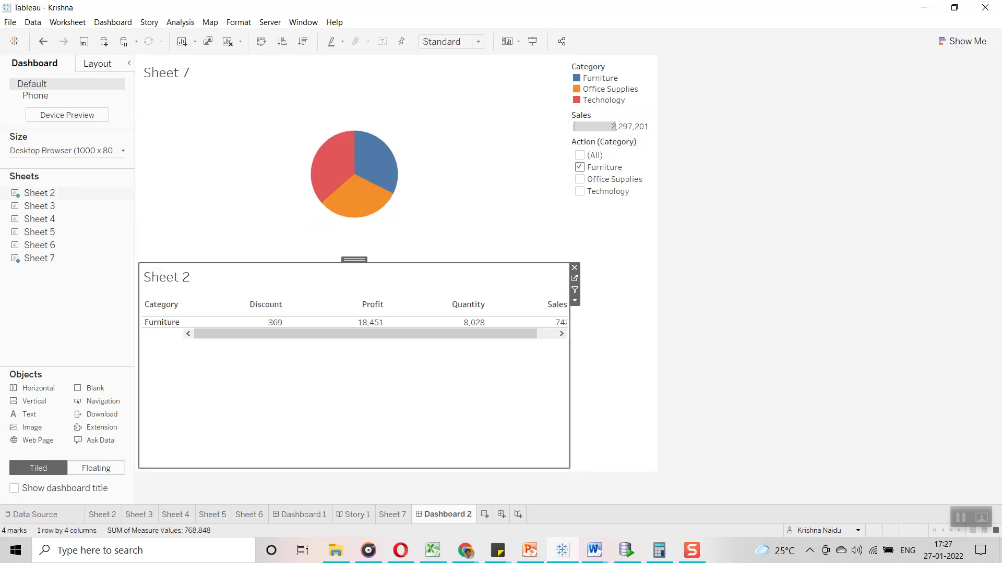
pyautogui.click(464, 45)
pyautogui.click(451, 89)
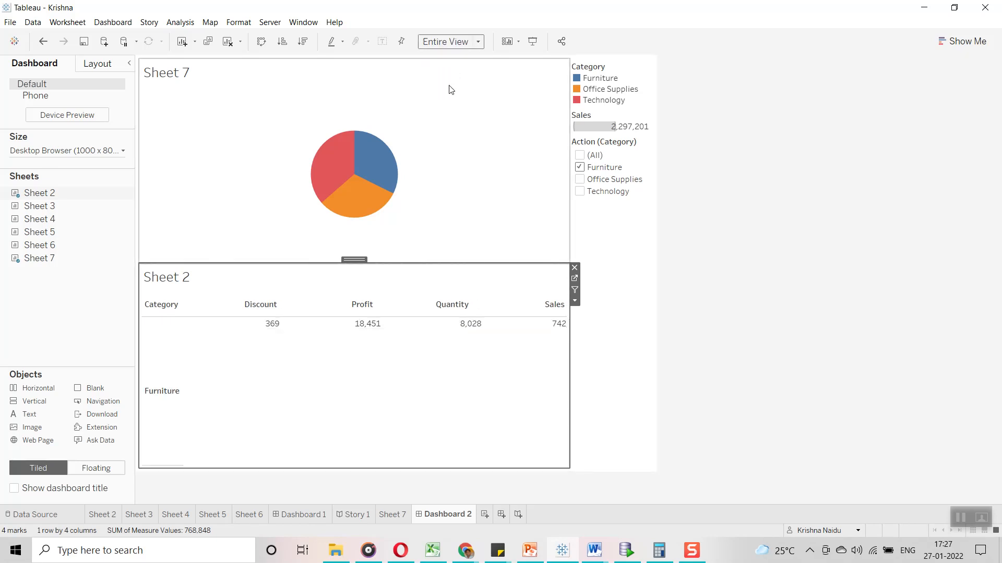
pyautogui.click(746, 342)
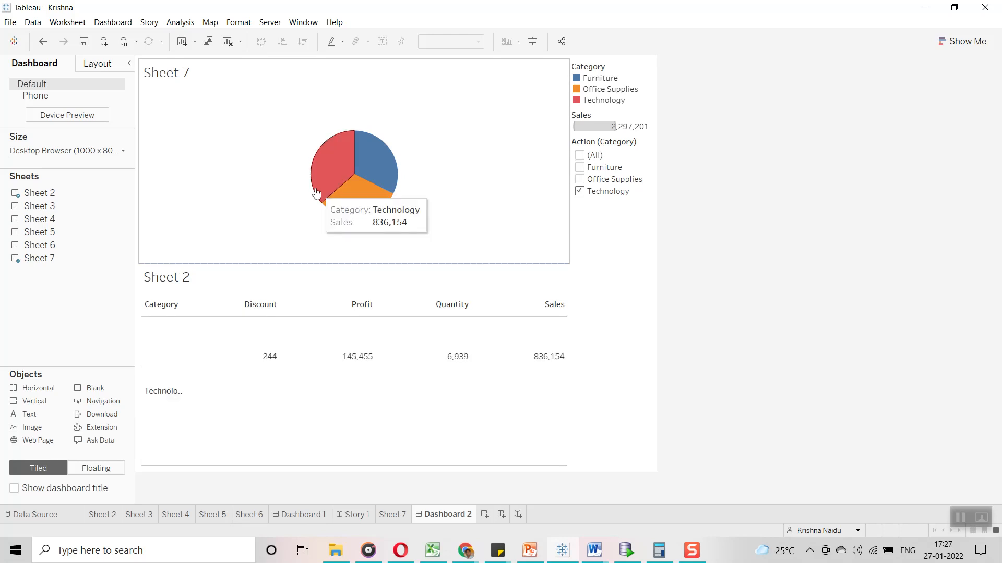
pyautogui.moveTo(376, 164)
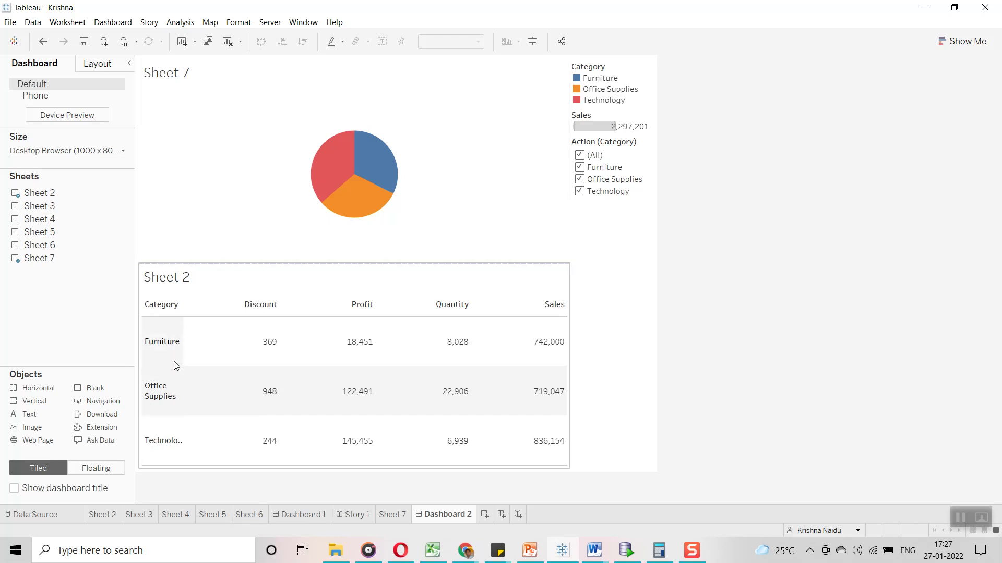
# Remove the Category colour legend and the Sales size legend from Dashboard 2
pyautogui.click(605, 67)
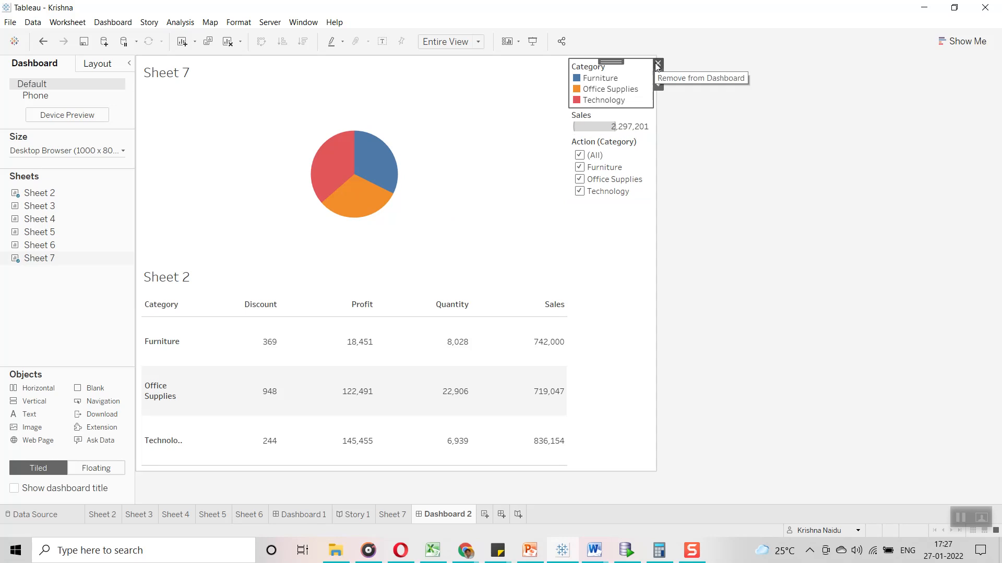
pyautogui.click(652, 63)
pyautogui.click(633, 67)
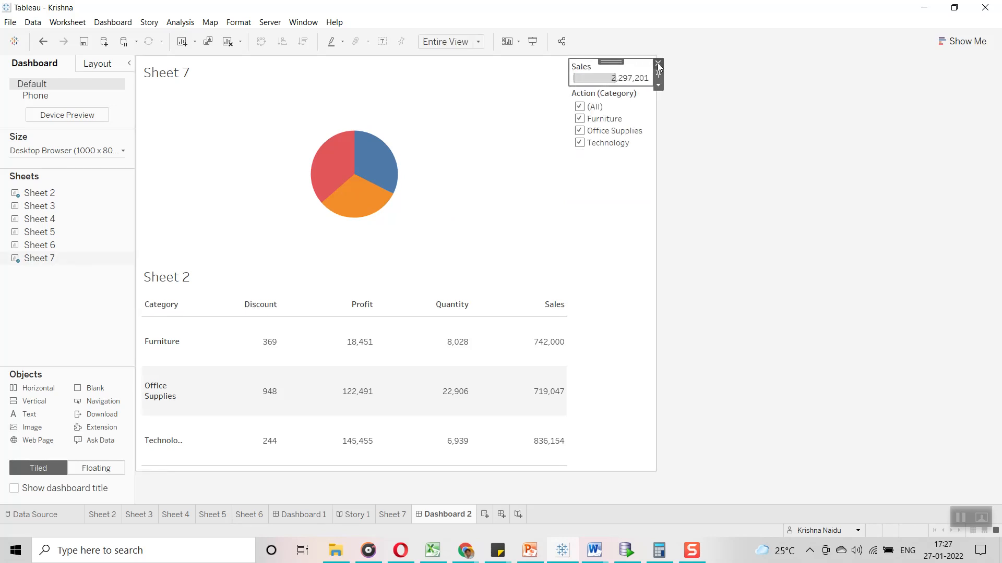
pyautogui.click(653, 64)
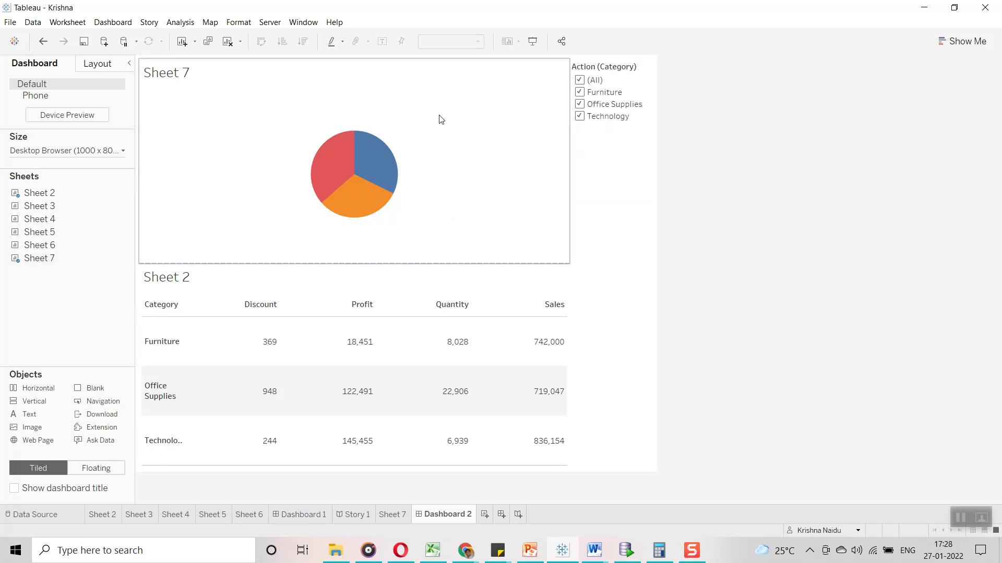
pyautogui.click(341, 168)
# Create a new dashboard and rebuild Sheet 3 as a bar chart of Profit by Sub-Category, removing the product name count
pyautogui.click(501, 514)
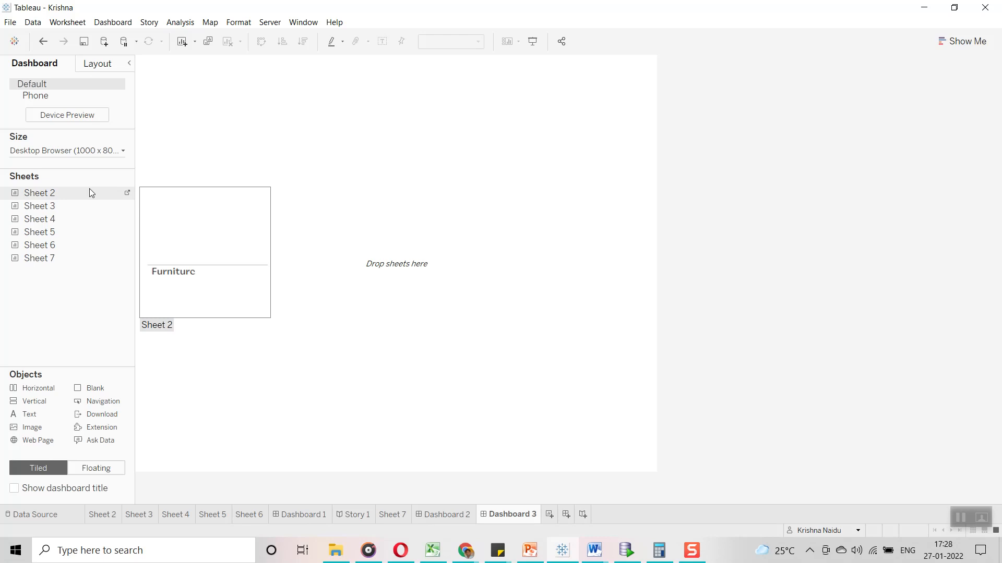
pyautogui.click(147, 514)
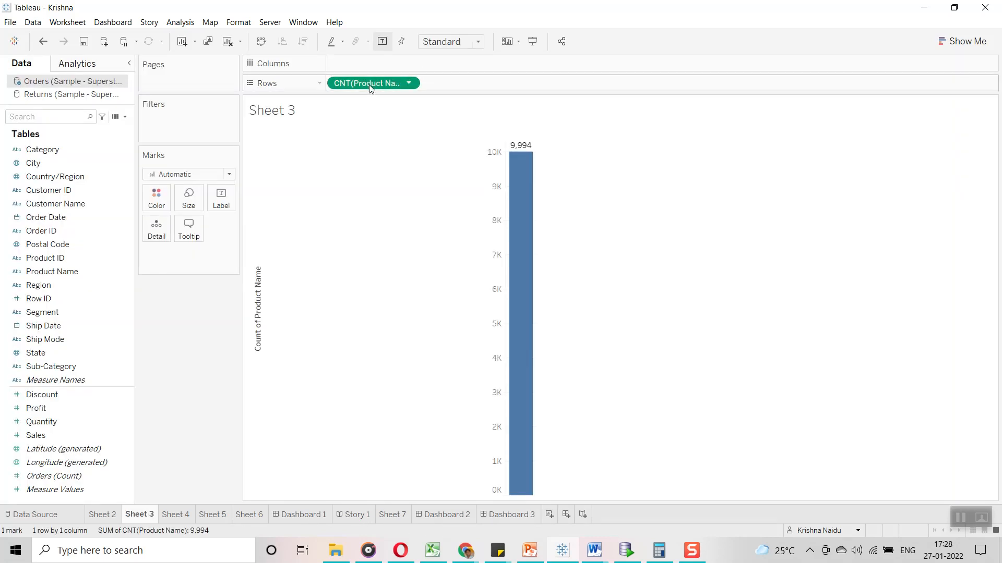
pyautogui.moveTo(368, 85); pyautogui.dragTo(96, 277)
pyautogui.click(50, 151)
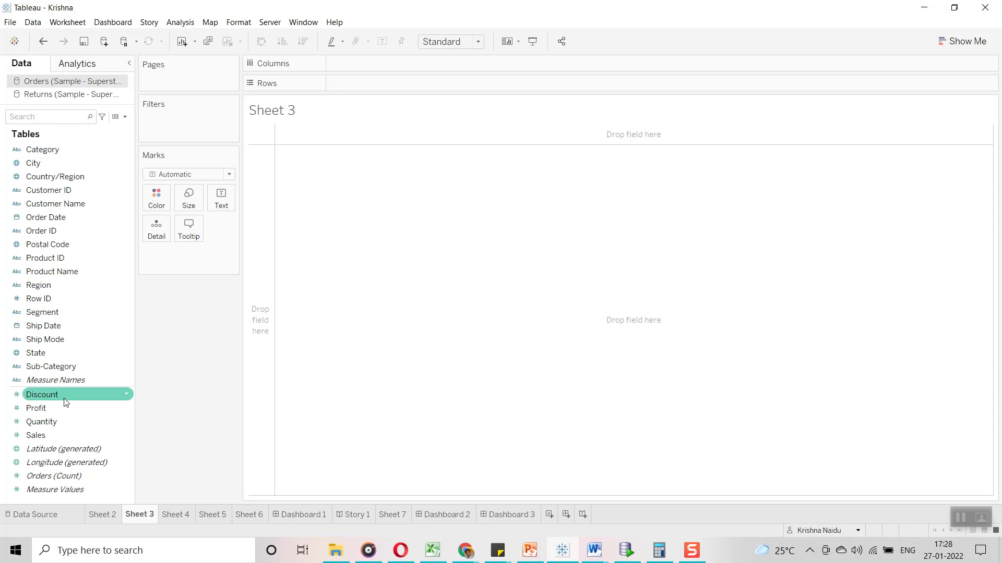
pyautogui.moveTo(58, 365); pyautogui.dragTo(373, 83)
pyautogui.moveTo(42, 409); pyautogui.dragTo(376, 62)
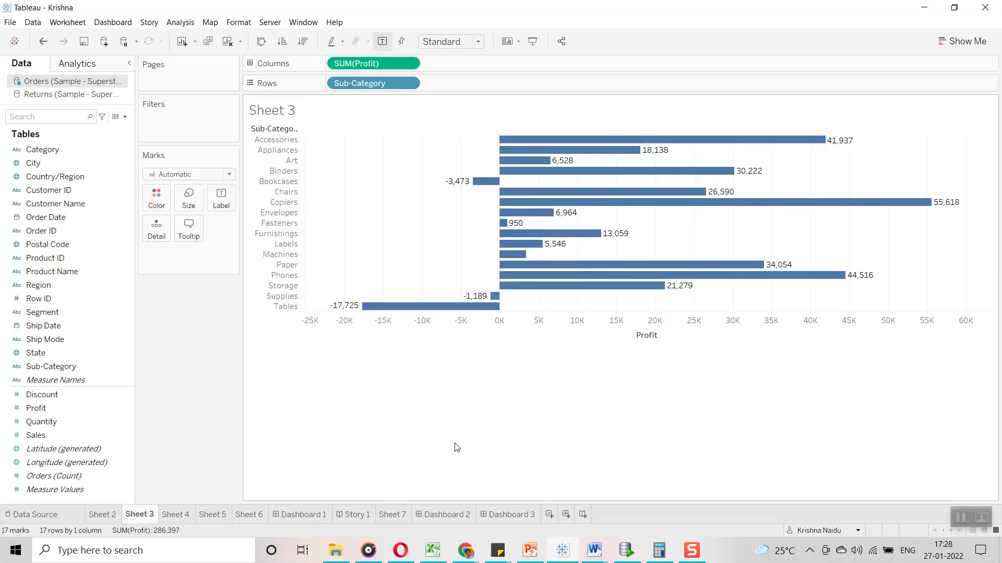
# Place the Sheet 3 bar chart on Dashboard 3
pyautogui.click(497, 515)
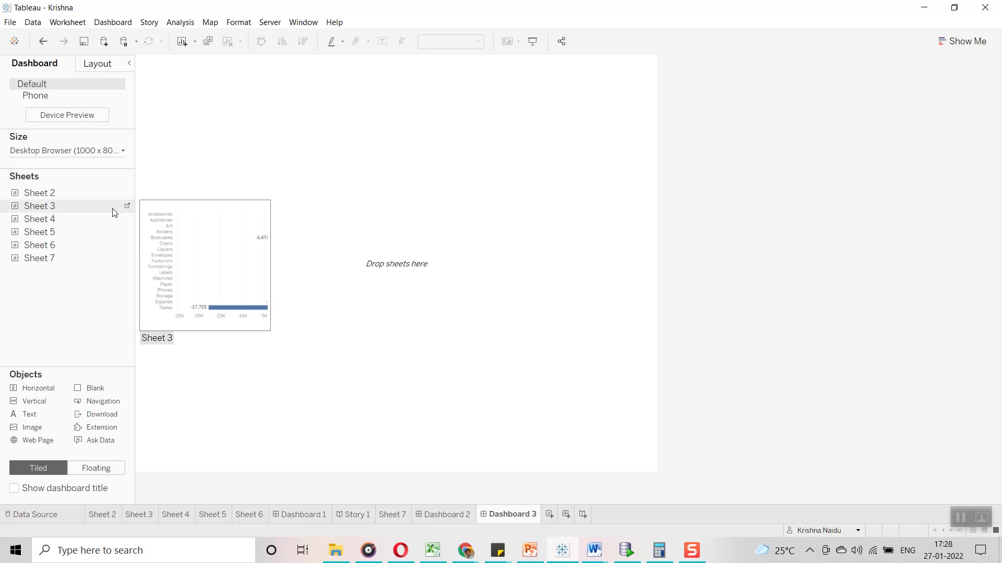
pyautogui.moveTo(42, 206); pyautogui.dragTo(245, 171)
pyautogui.click(757, 197)
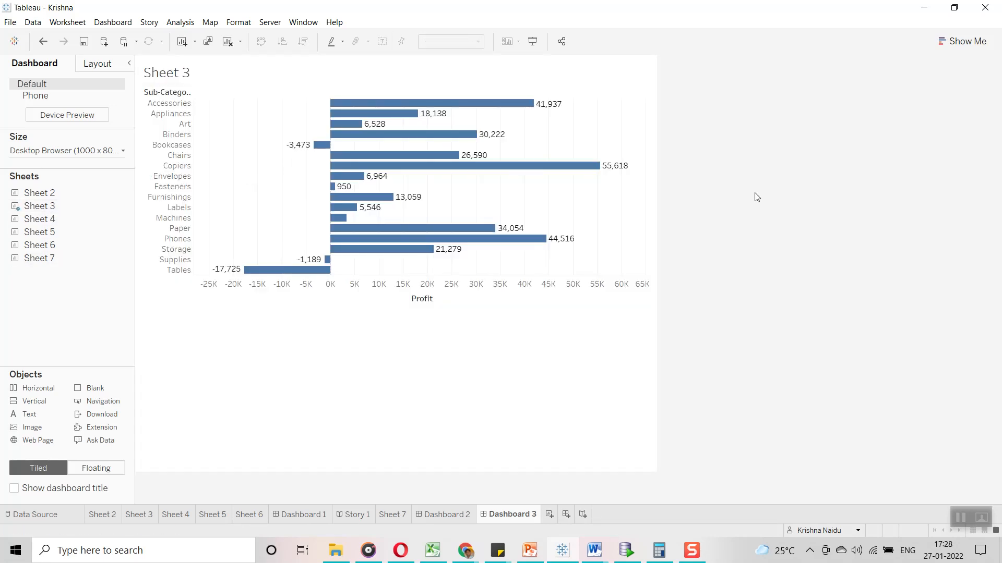
# Compare Dashboard 2's filtering on the Technology and Furniture slices with the Sheet 3 chart on Dashboard 3
pyautogui.click(438, 514)
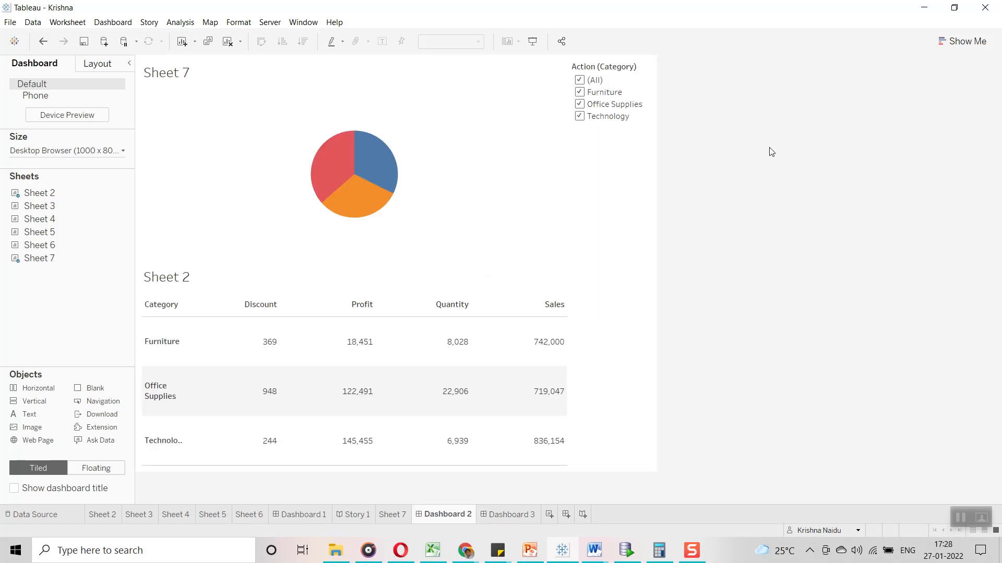
pyautogui.click(632, 86)
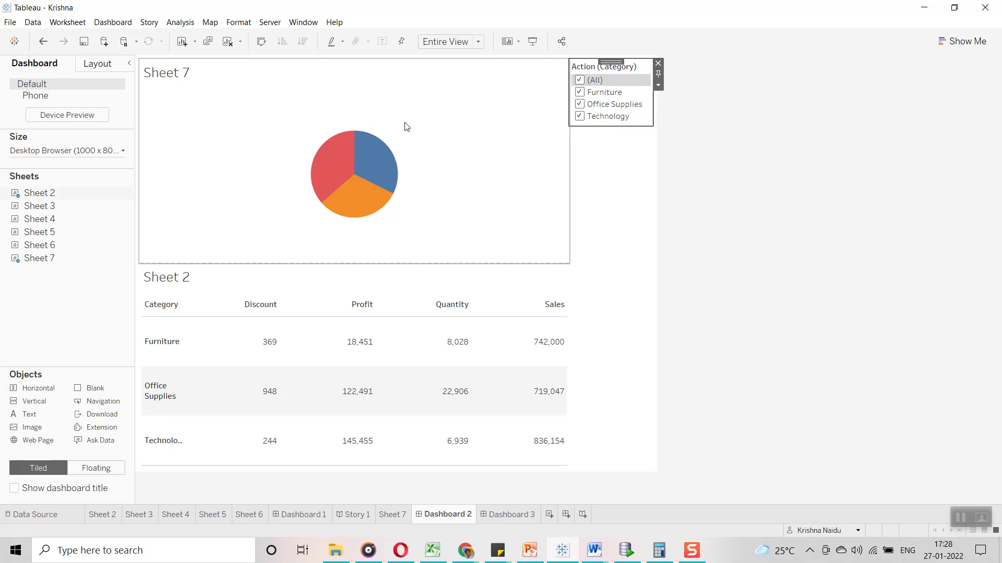
pyautogui.moveTo(337, 140)
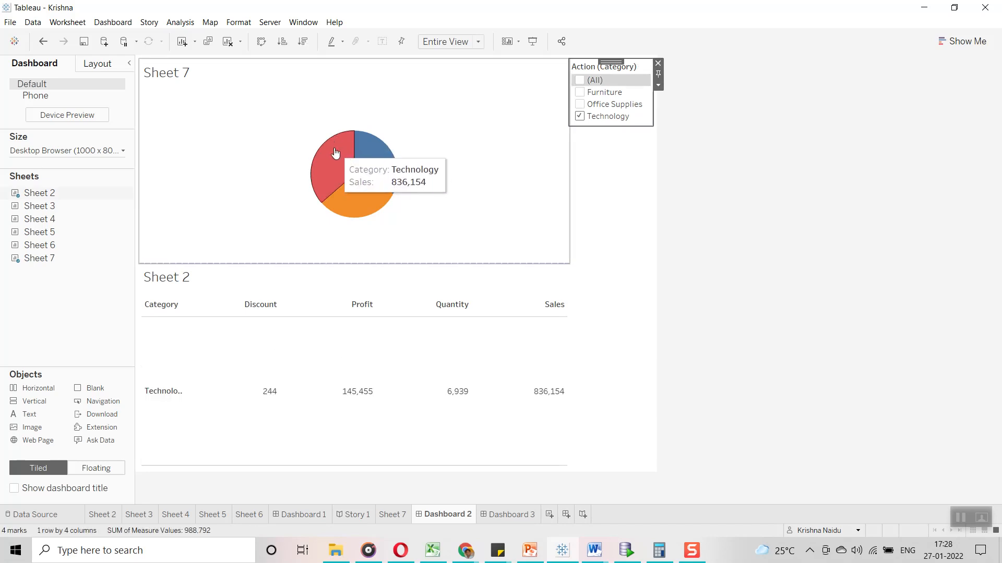
pyautogui.click(516, 518)
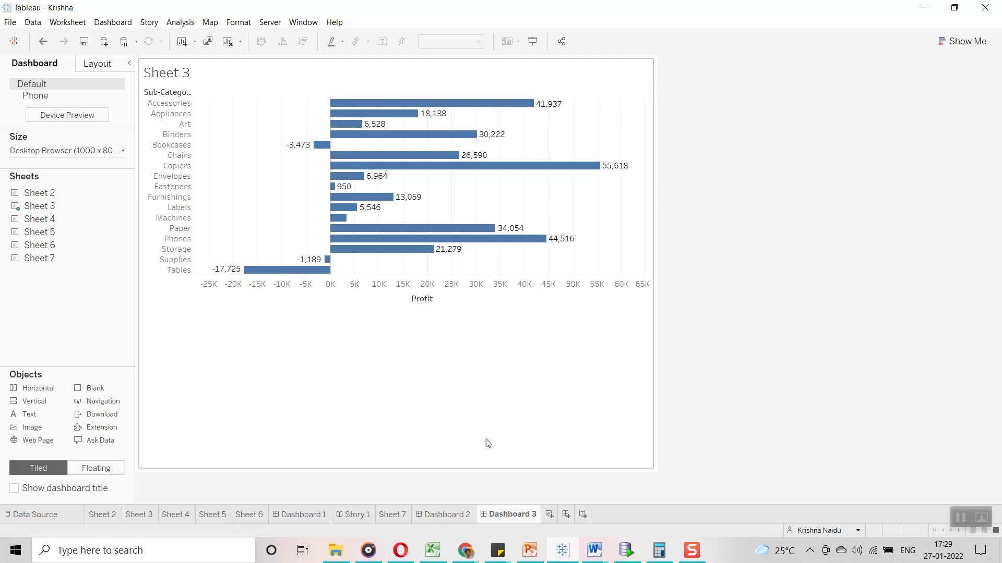
pyautogui.click(448, 515)
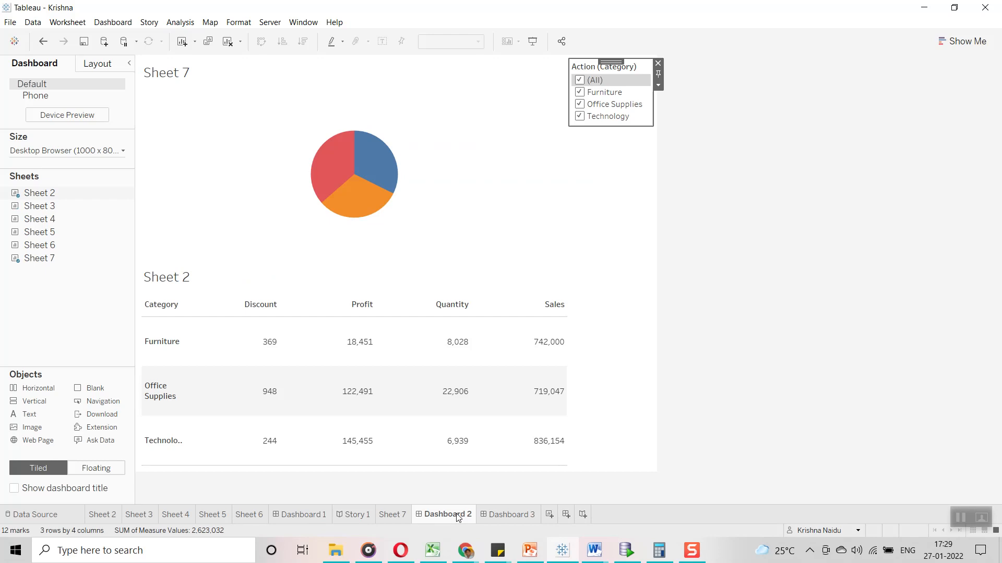
pyautogui.moveTo(356, 155)
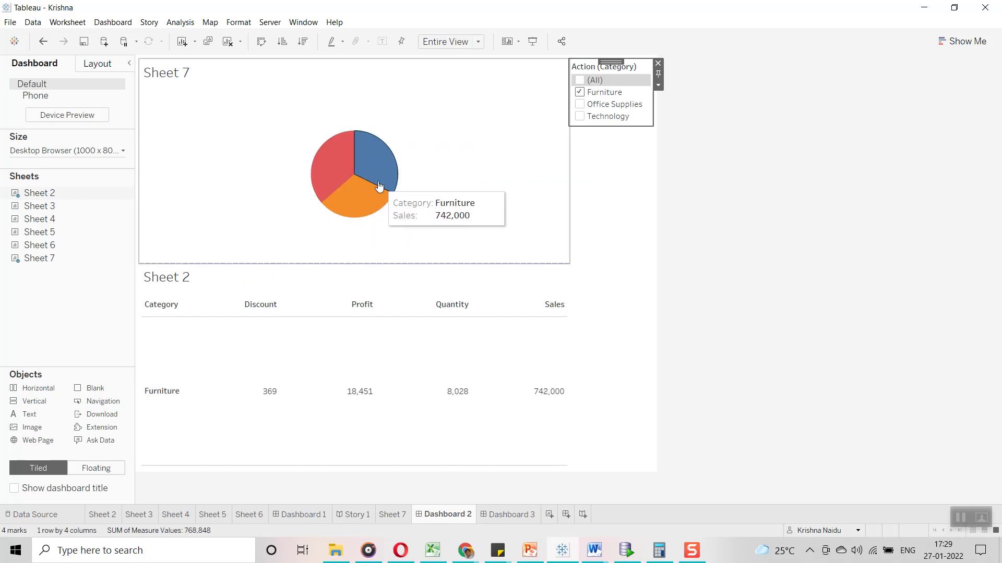
# Go from Dashboard 3 to Sheet 3 and add a Category filter that uses all values
pyautogui.click(493, 515)
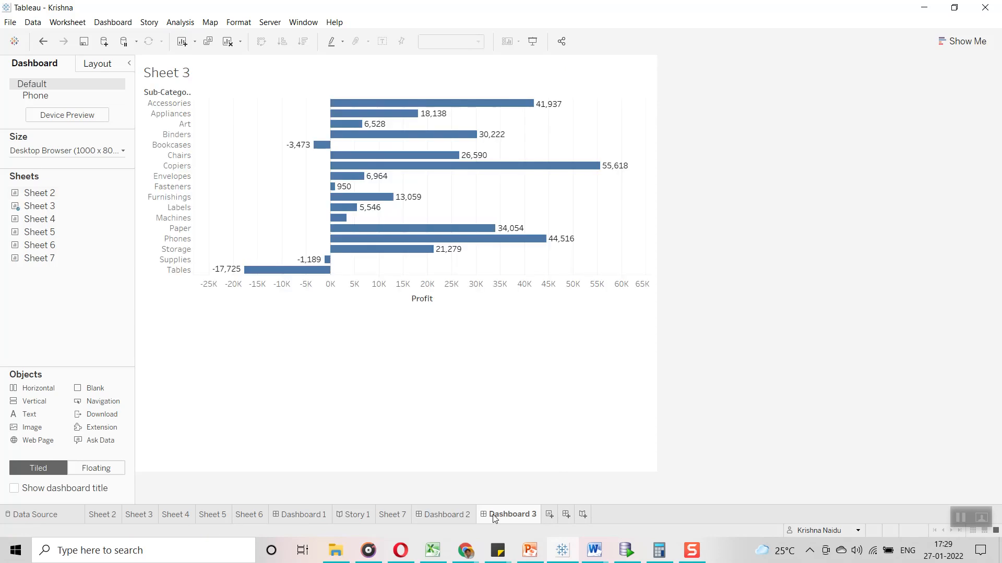
pyautogui.click(338, 74)
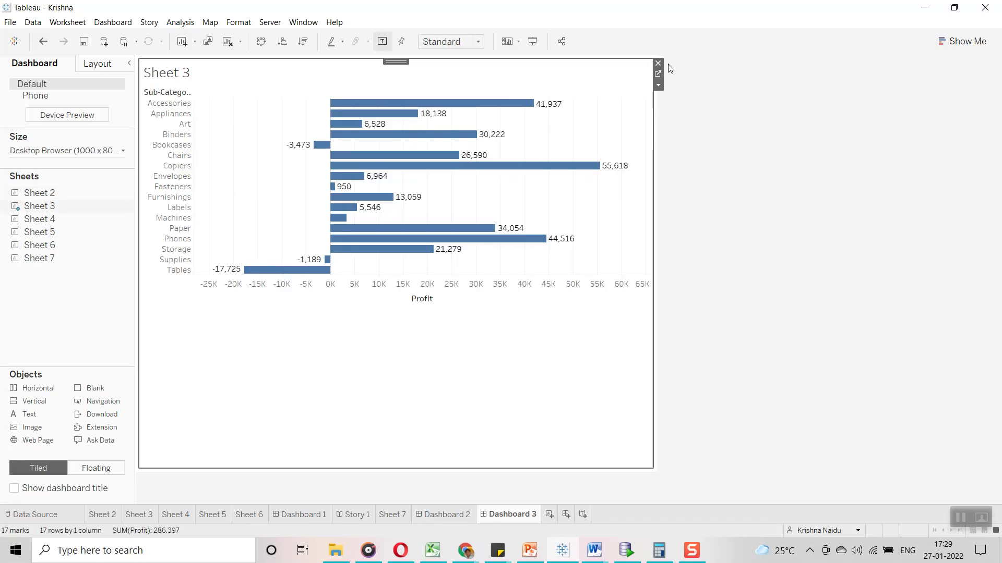
pyautogui.click(658, 74)
pyautogui.moveTo(42, 149); pyautogui.dragTo(207, 126)
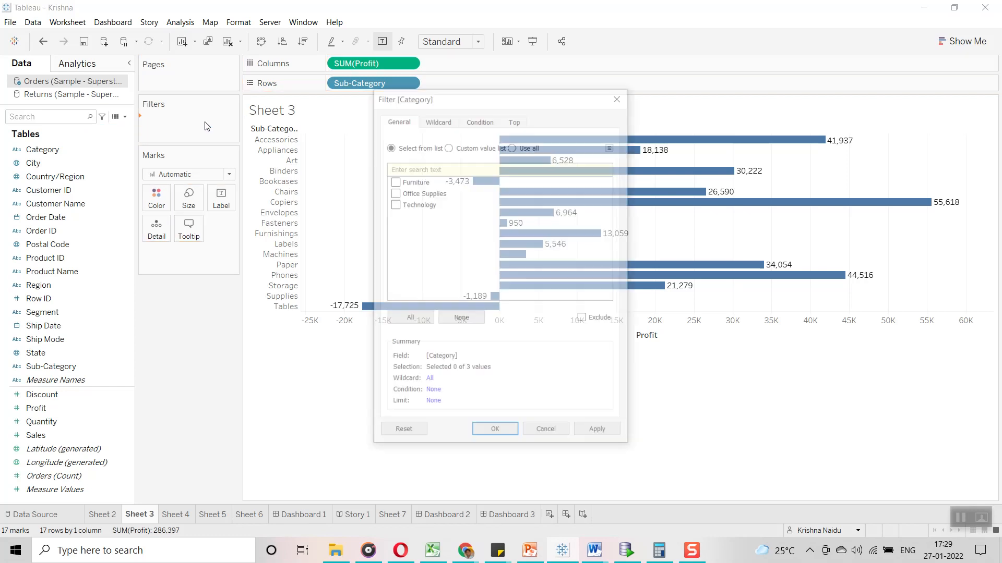
pyautogui.click(512, 144)
pyautogui.click(488, 433)
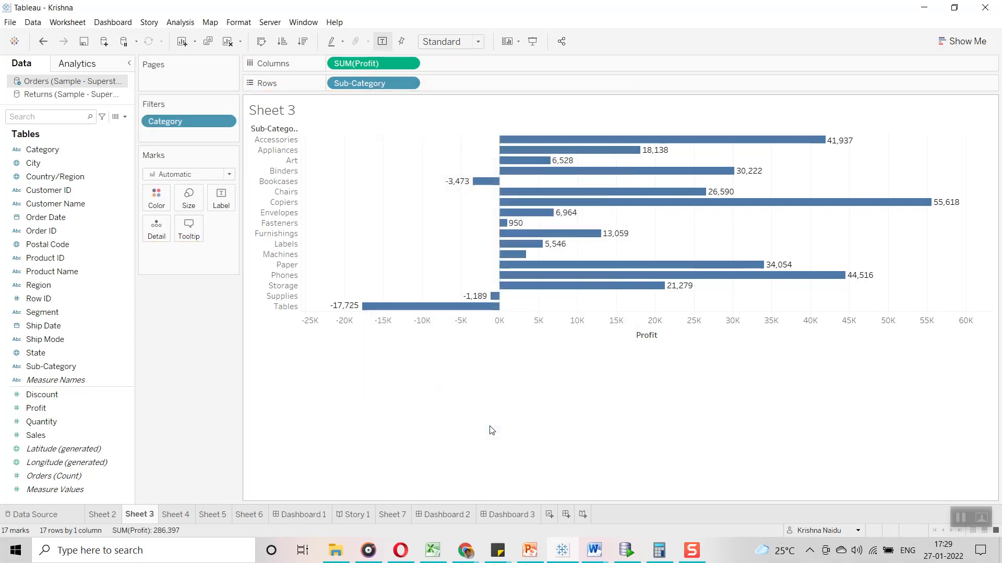
# Show the Category filter for the Sheet 3 chart on Dashboard 3
pyautogui.click(487, 515)
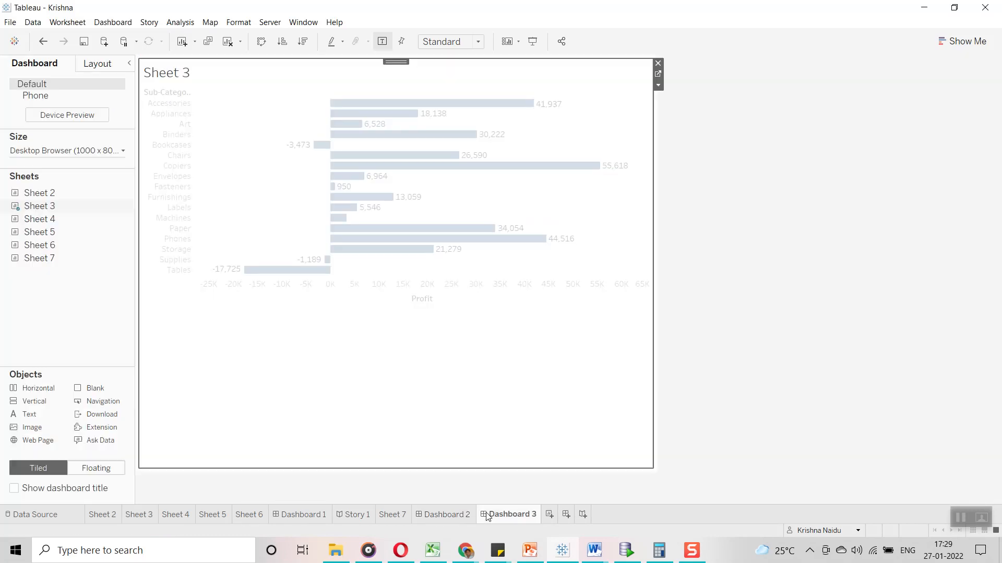
pyautogui.click(657, 85)
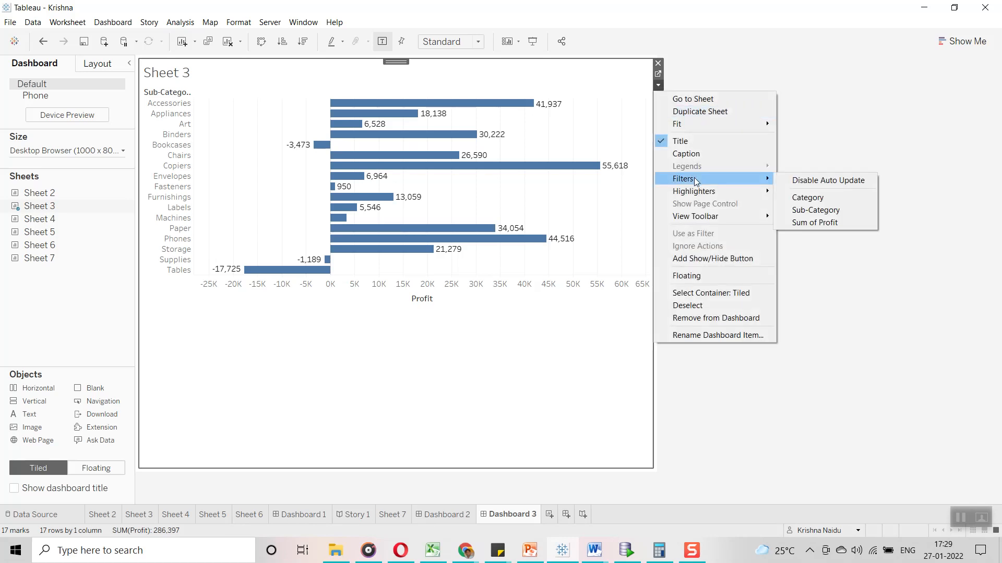
pyautogui.moveTo(768, 178)
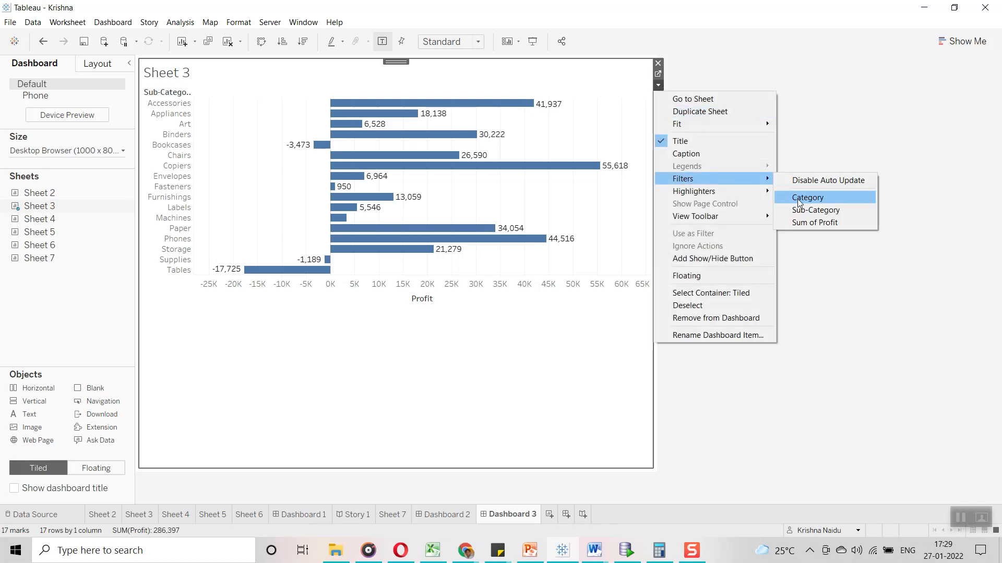
pyautogui.click(800, 203)
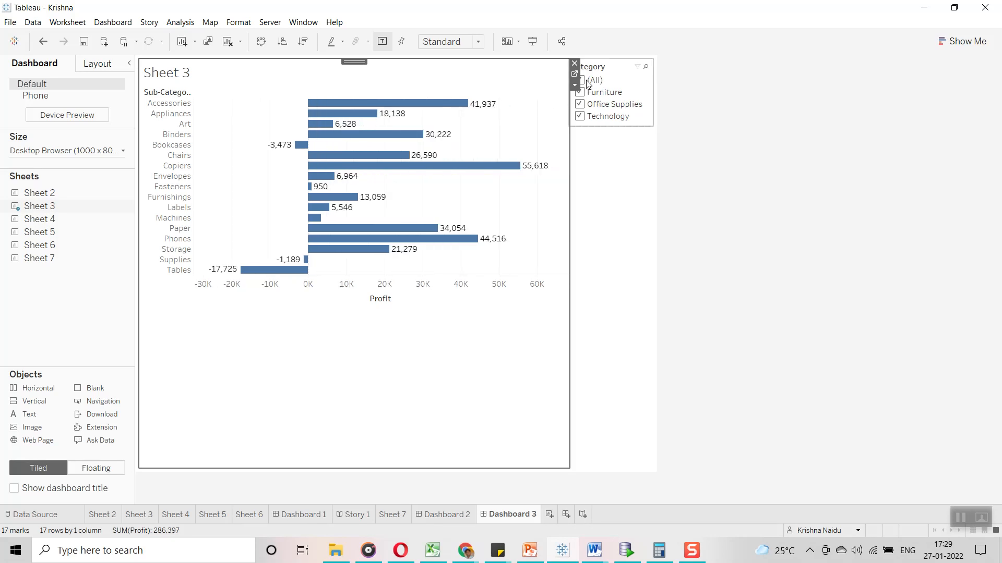
# Test Dashboard 3's Category filter by showing only Furniture, and reselect Office Supplies and Technology
pyautogui.click(583, 81)
pyautogui.click(584, 92)
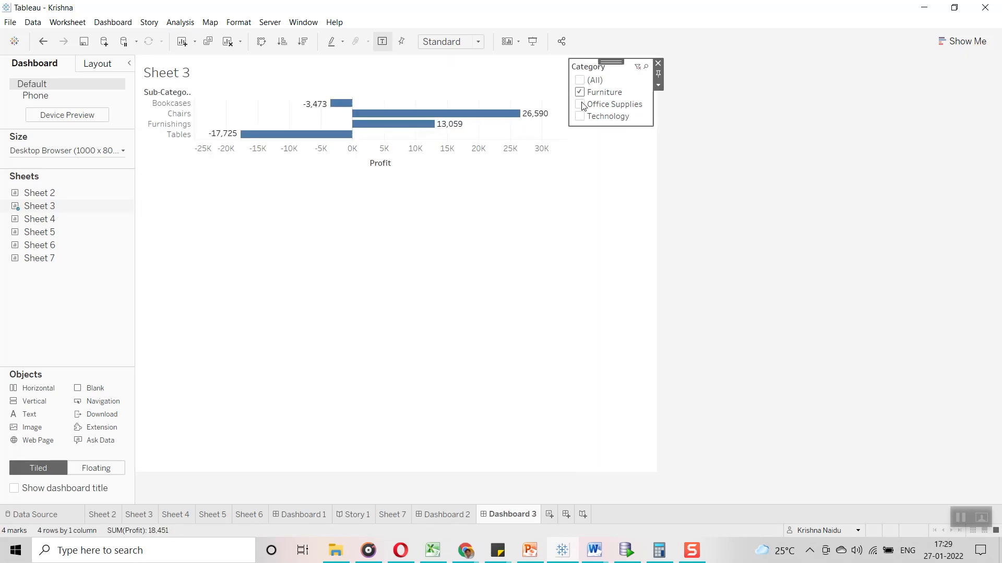
pyautogui.click(583, 103)
pyautogui.click(582, 118)
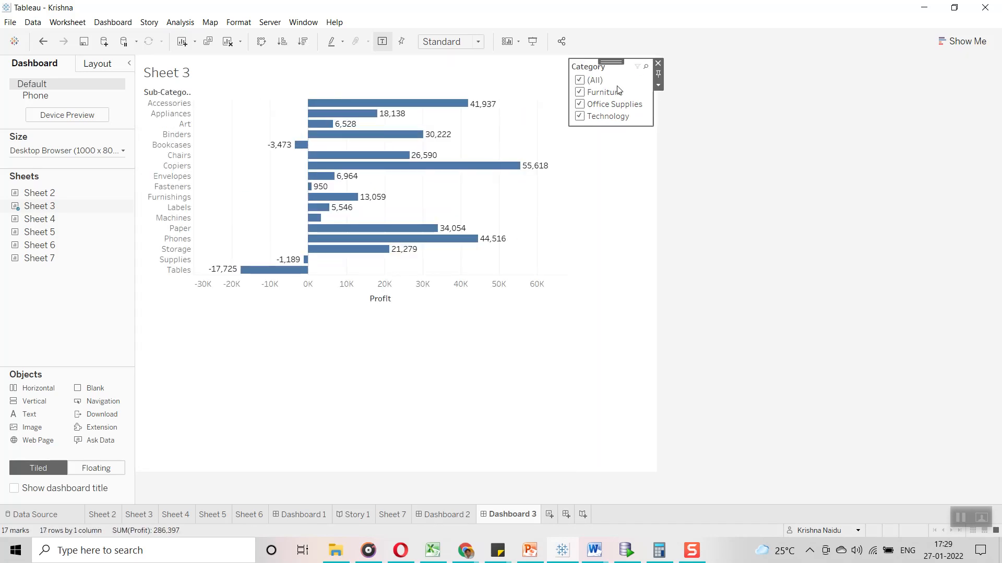
pyautogui.click(735, 262)
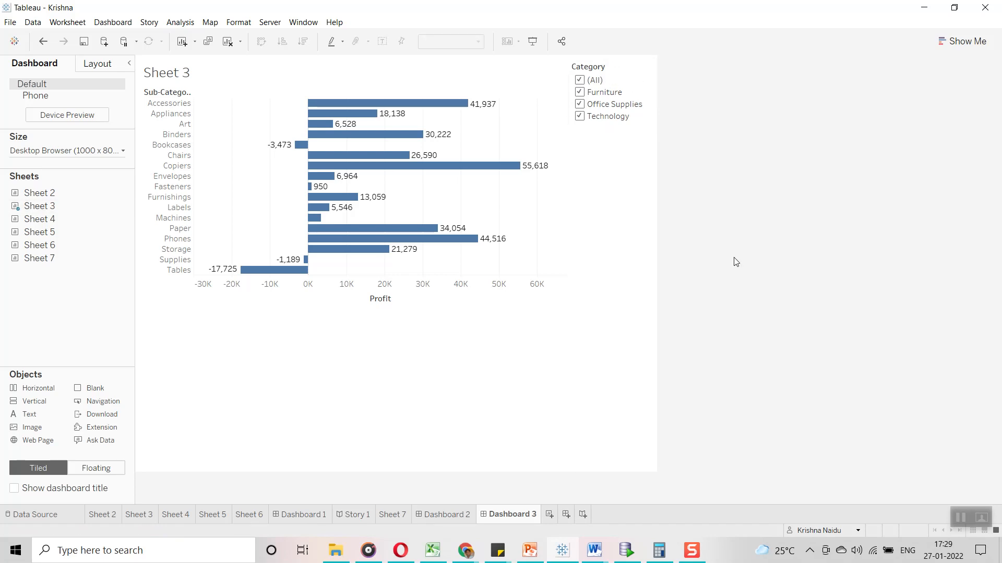
# Edit Dashboard 2's Sheet 7 - Sheet 2 filter action to run on Select and target Sheet 3 on Dashboard 3
pyautogui.click(443, 521)
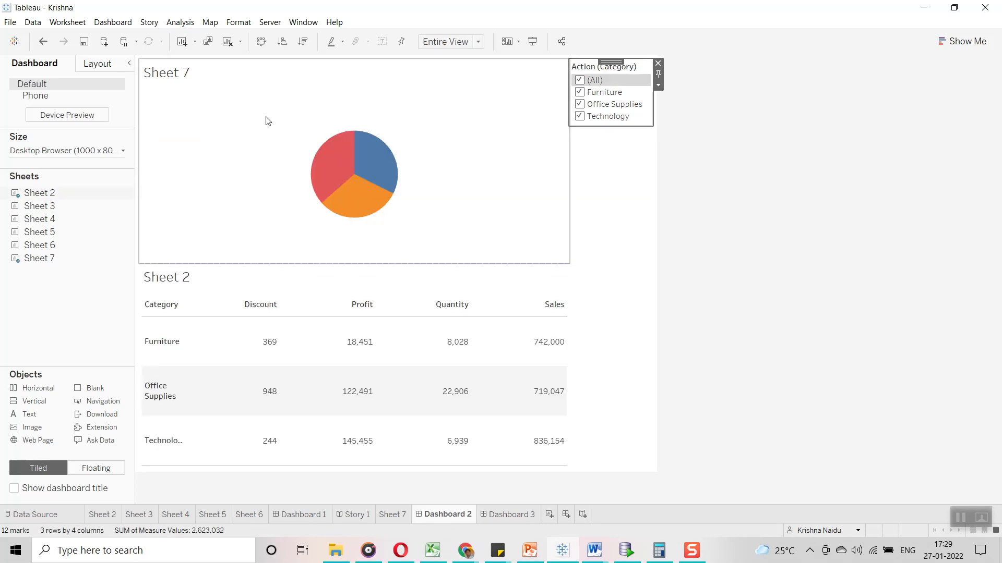
pyautogui.click(112, 23)
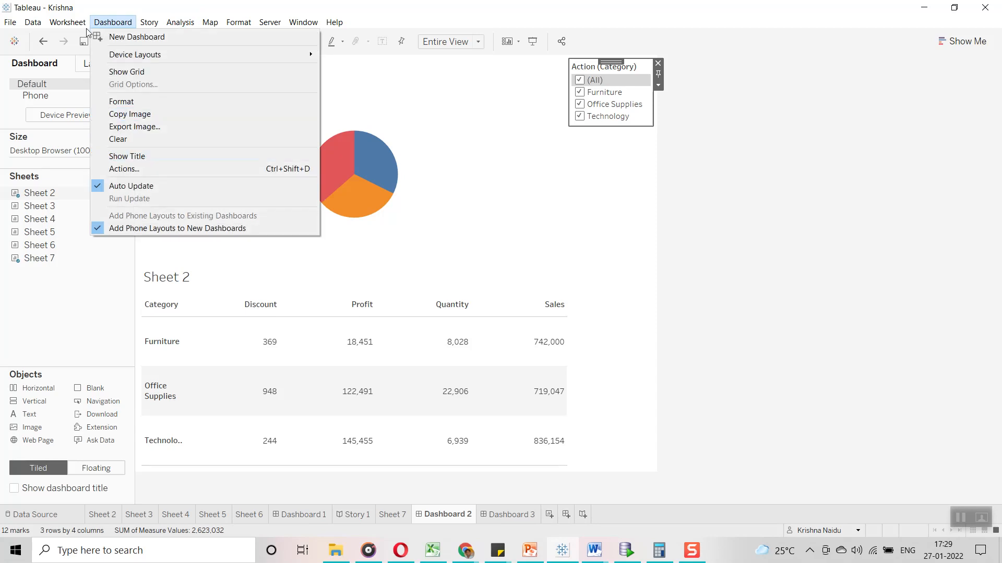
pyautogui.moveTo(69, 23)
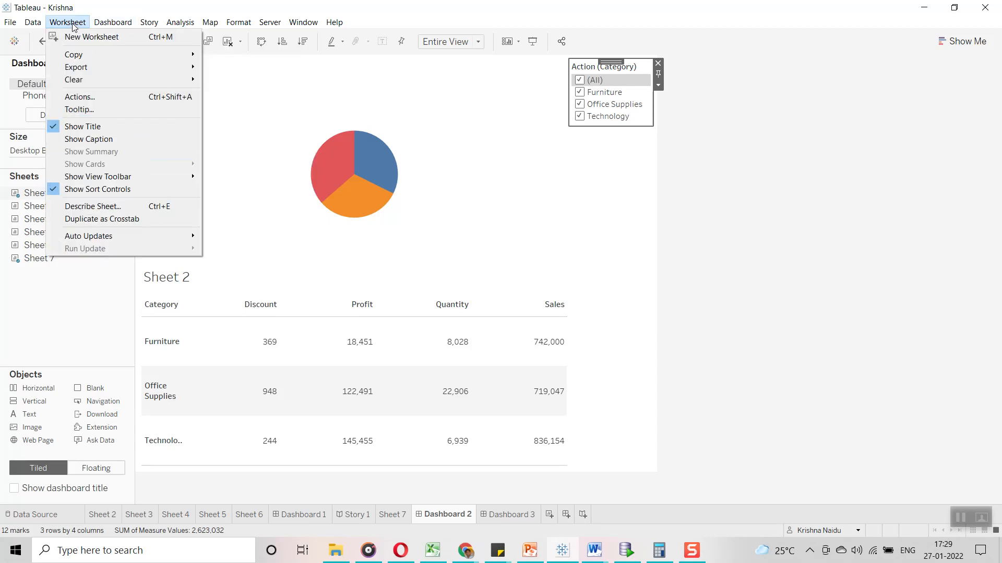
pyautogui.click(86, 97)
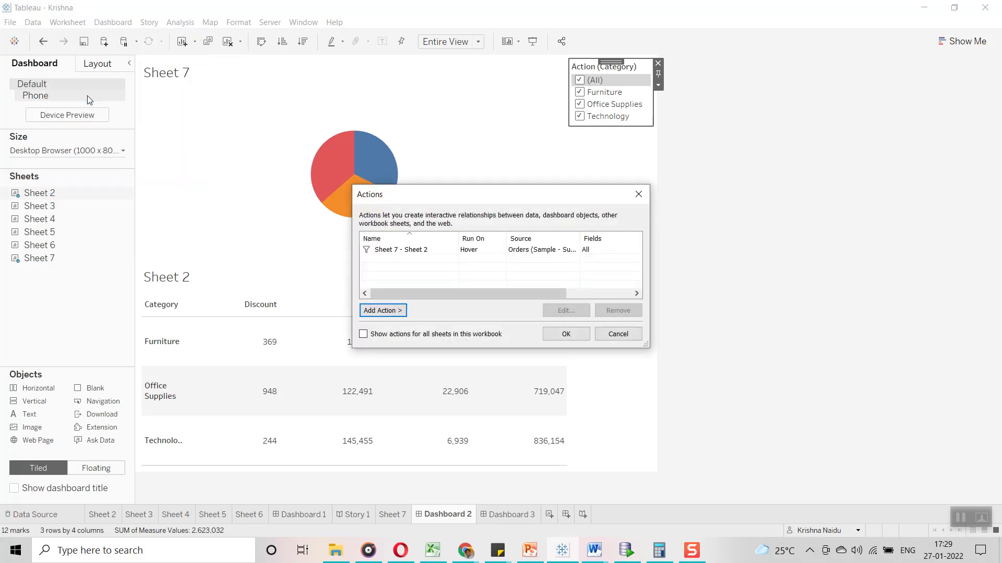
pyautogui.click(408, 253)
pyautogui.click(567, 310)
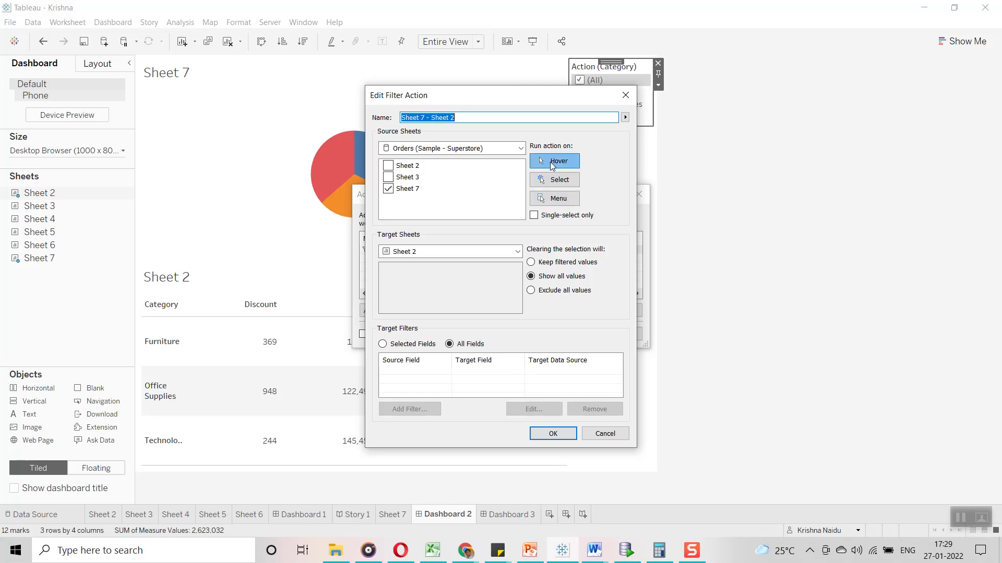
pyautogui.click(541, 182)
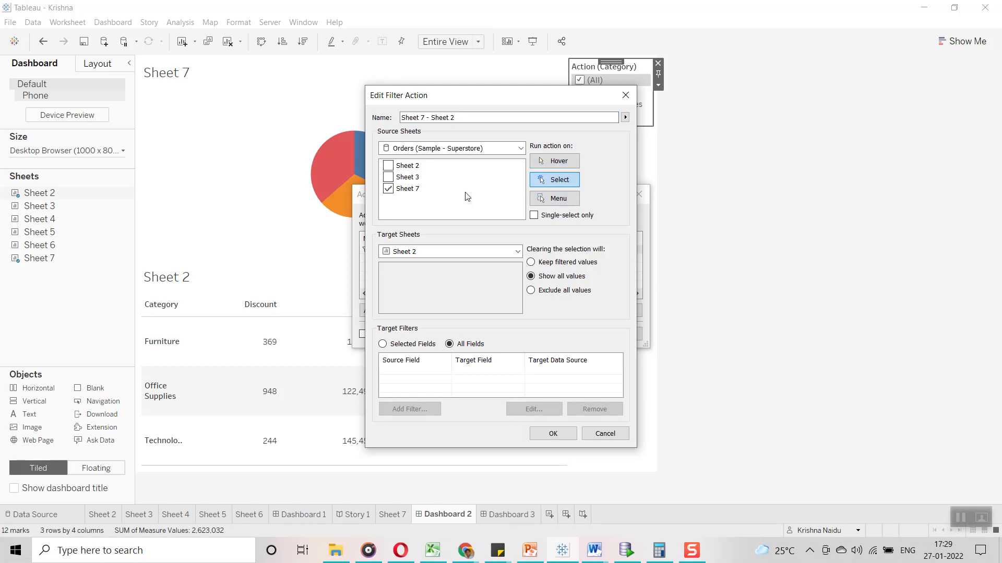
pyautogui.click(432, 252)
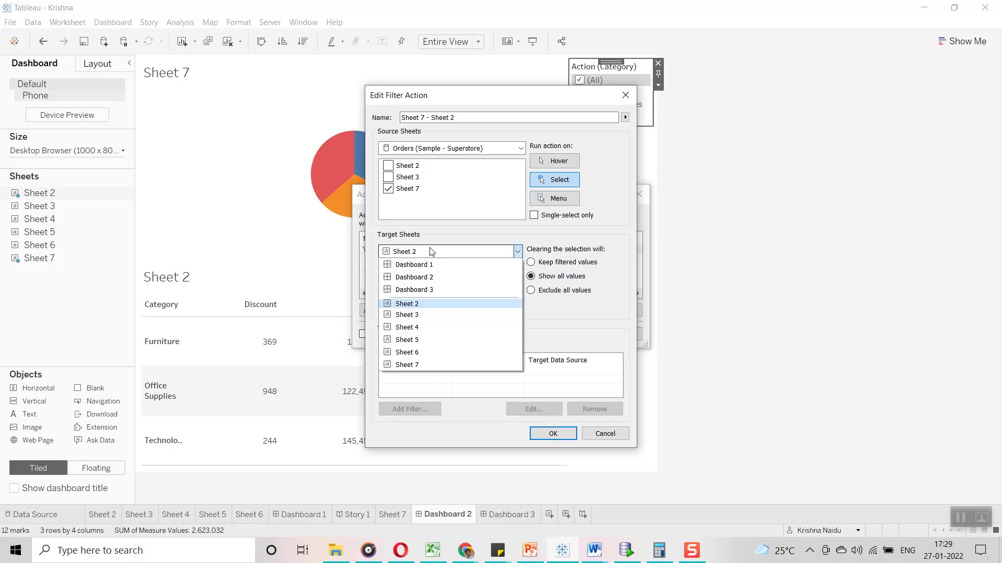
pyautogui.click(432, 290)
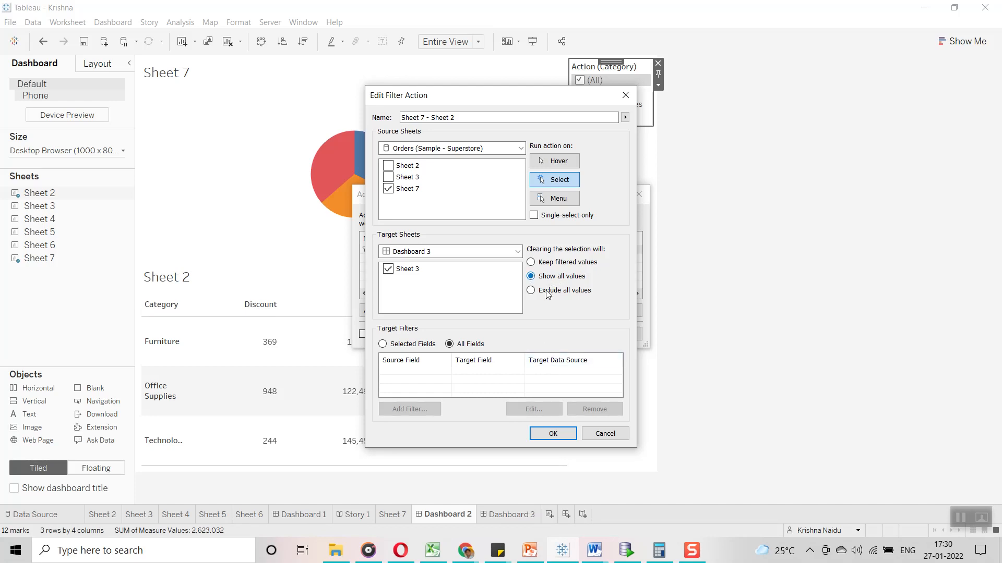
pyautogui.click(549, 433)
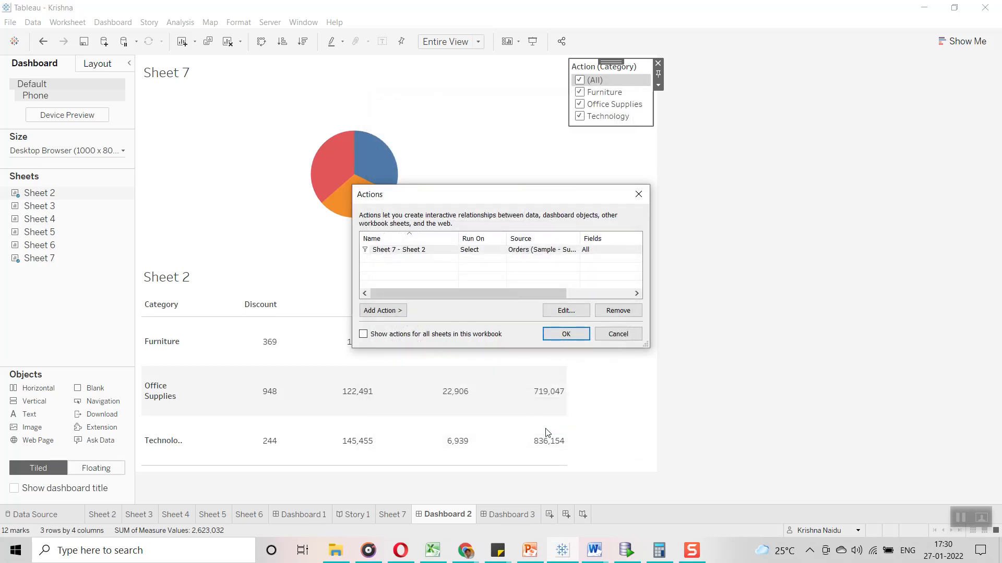
pyautogui.click(565, 334)
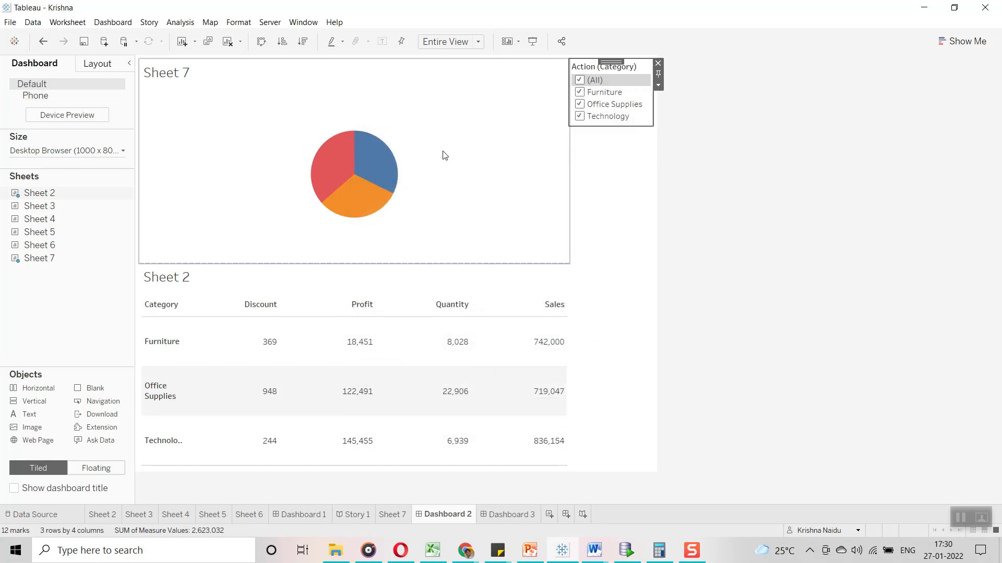
# Test the action by selecting the Furniture and Technology slices on Dashboard 2 and checking the Sheet 3 chart on Dashboard 3
pyautogui.moveTo(372, 162)
pyautogui.hotkey('ctrl', 'Tab')
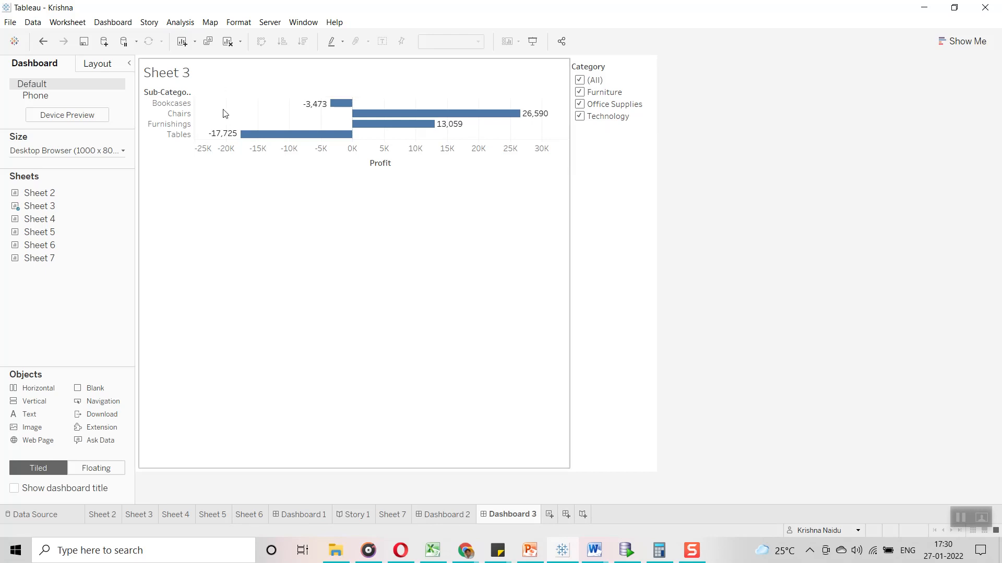
pyautogui.click(457, 517)
pyautogui.moveTo(394, 197)
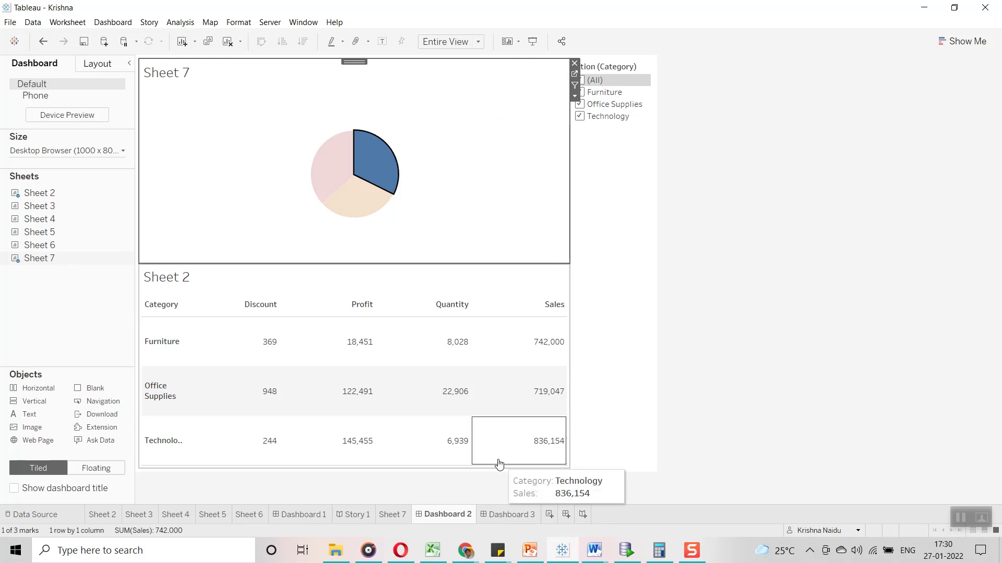
pyautogui.click(523, 517)
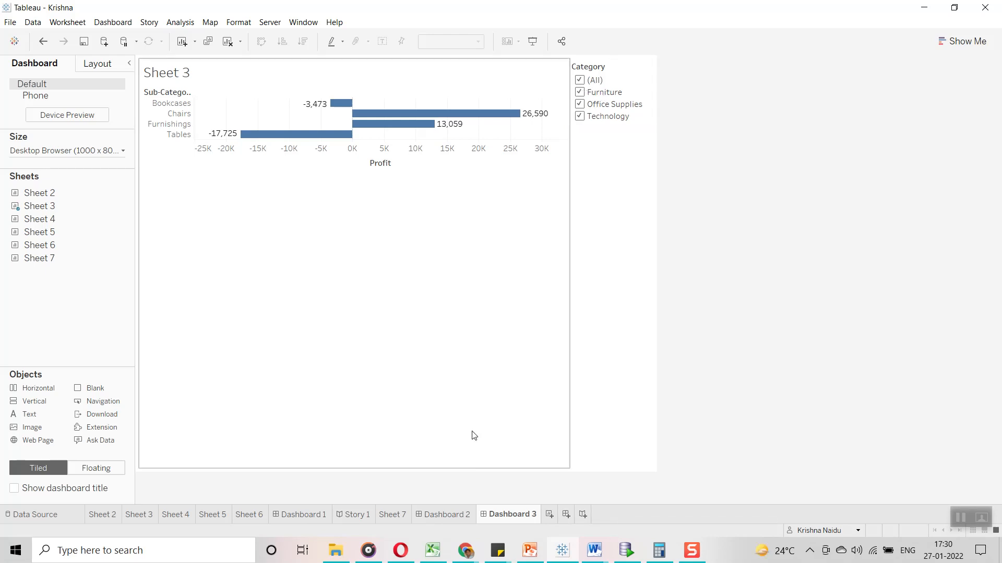
pyautogui.click(454, 514)
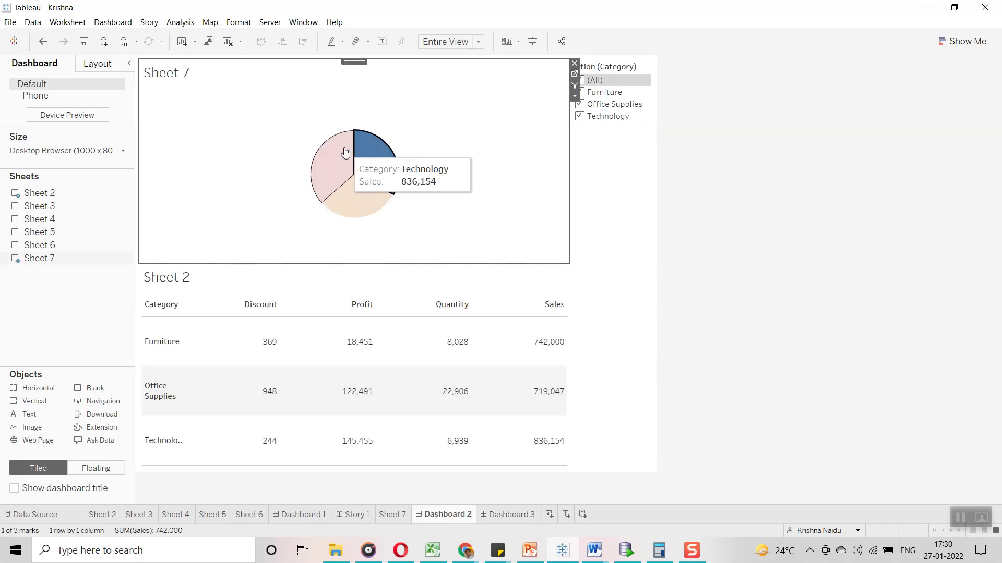
pyautogui.hotkey('ctrl', 'Tab')
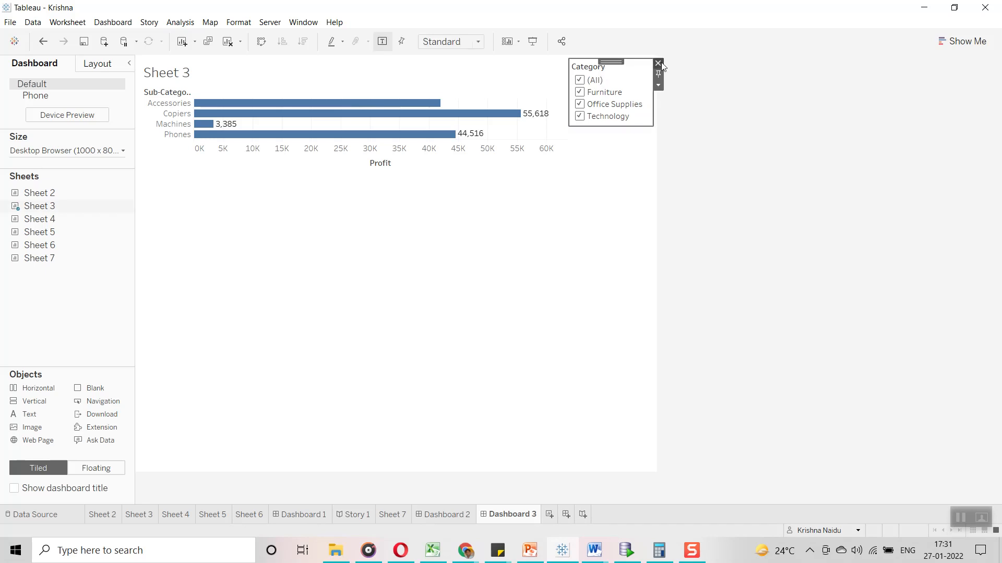
# Remove the Category filter card from Dashboard 3 and the Category filter from Sheet 3
pyautogui.click(657, 63)
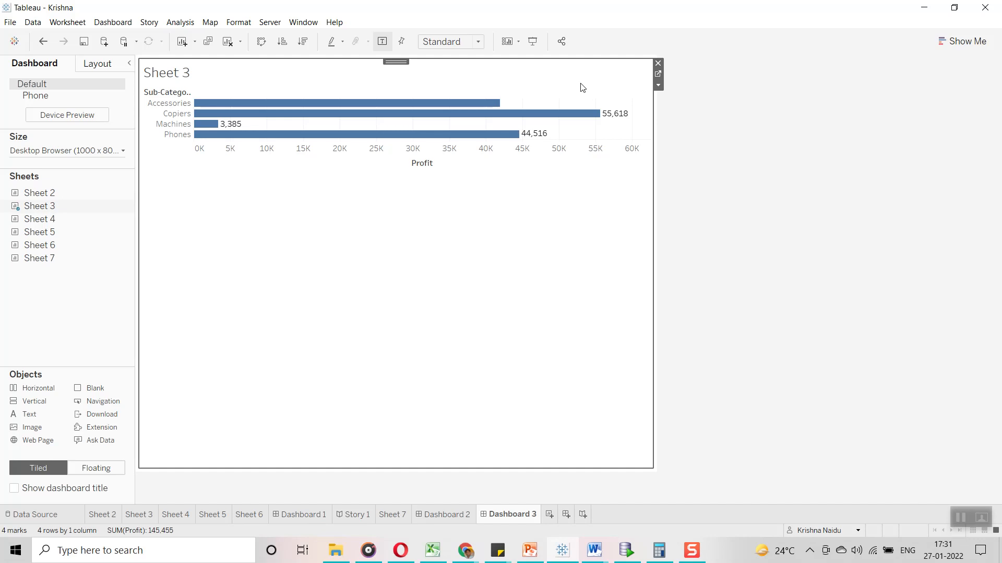
pyautogui.click(657, 74)
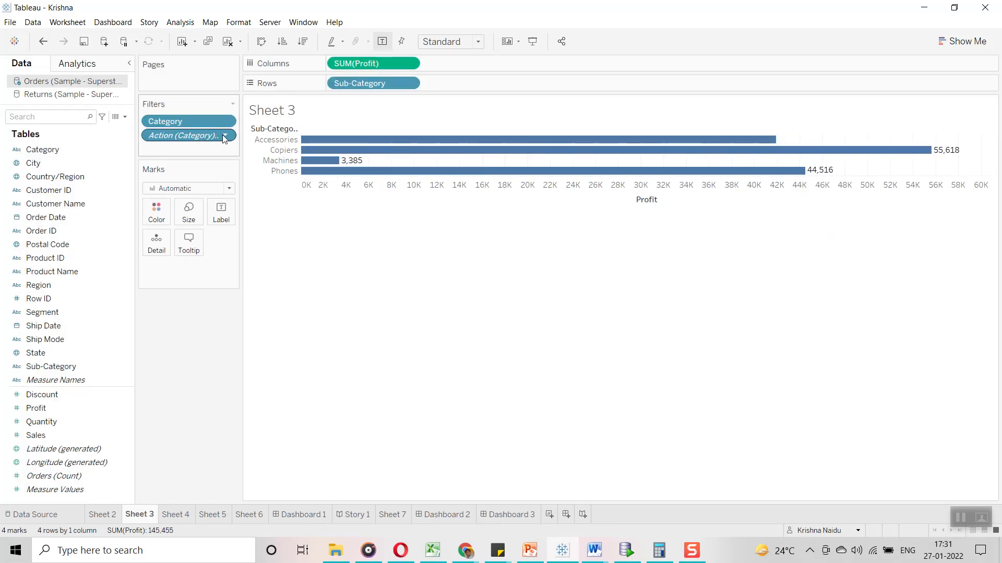
pyautogui.moveTo(186, 121); pyautogui.dragTo(61, 175)
# Show the Action (Category) filter on Sheet 3 and for the Sheet 3 chart on Dashboard 3
pyautogui.click(227, 121)
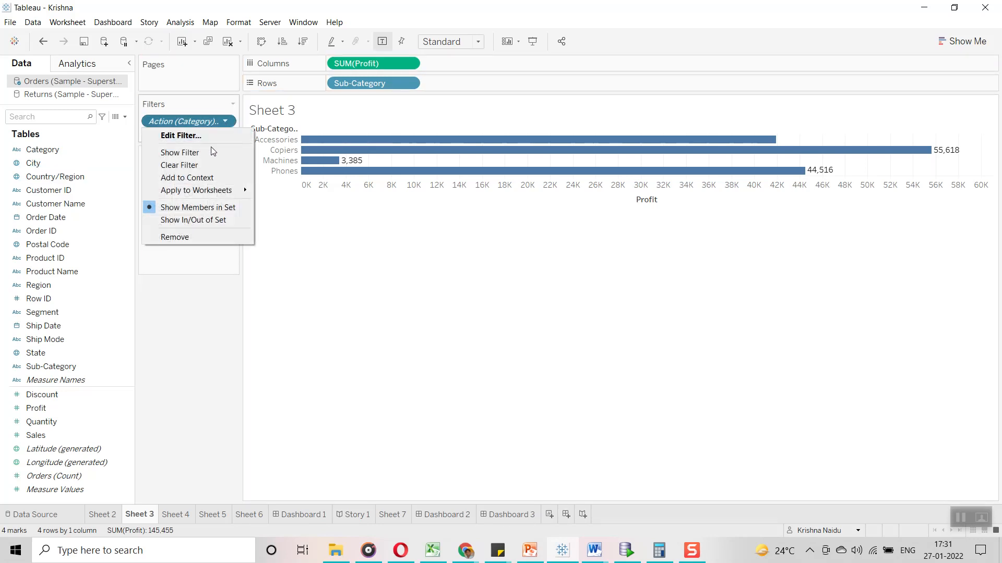
pyautogui.click(209, 151)
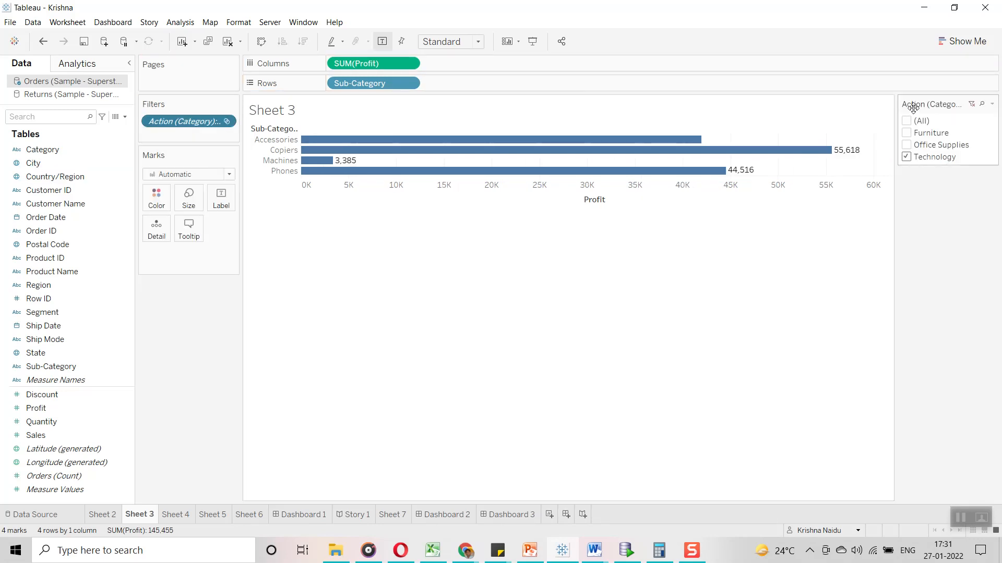
pyautogui.click(495, 515)
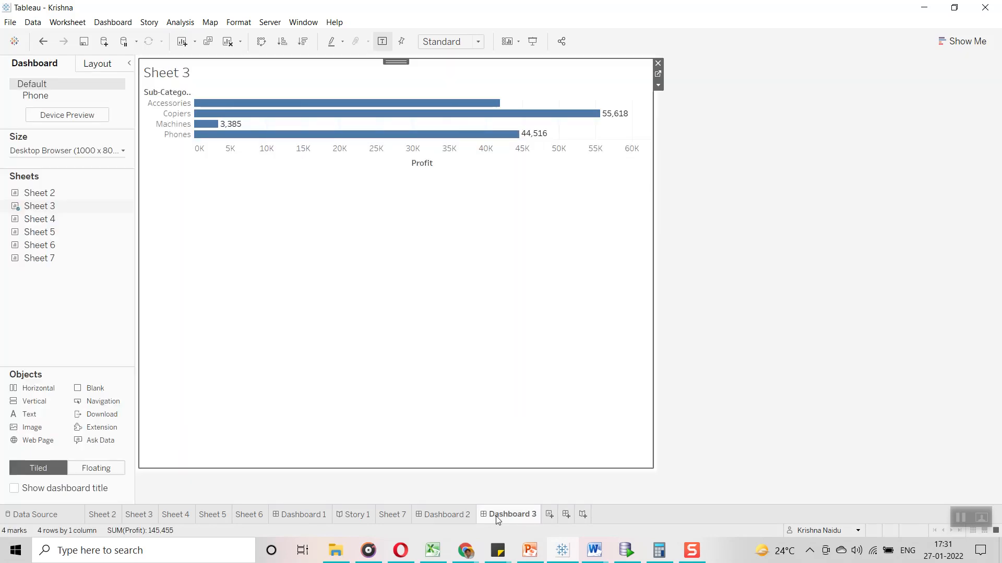
pyautogui.click(659, 87)
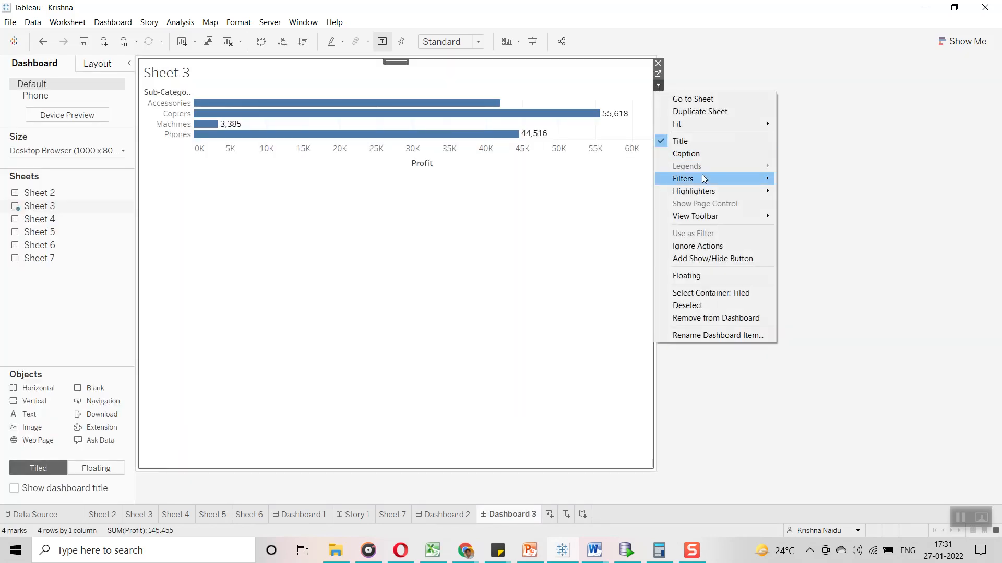
pyautogui.moveTo(704, 180)
pyautogui.click(852, 191)
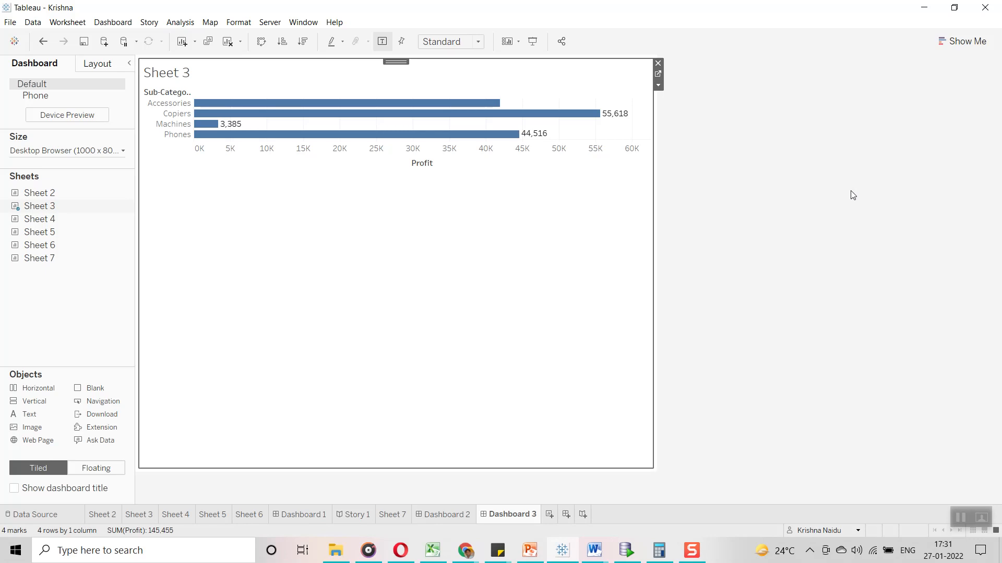
pyautogui.click(658, 85)
pyautogui.moveTo(719, 177)
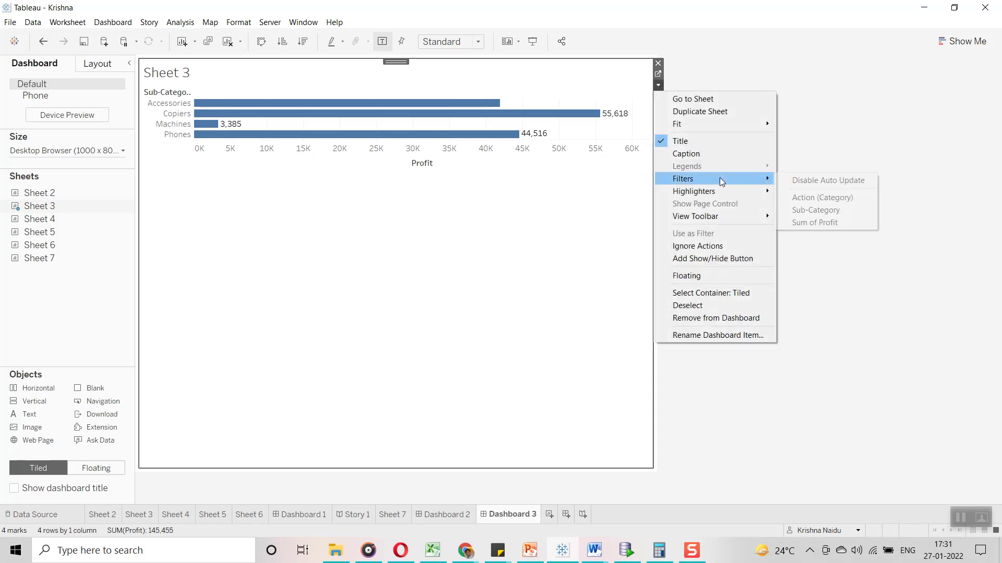
pyautogui.click(817, 197)
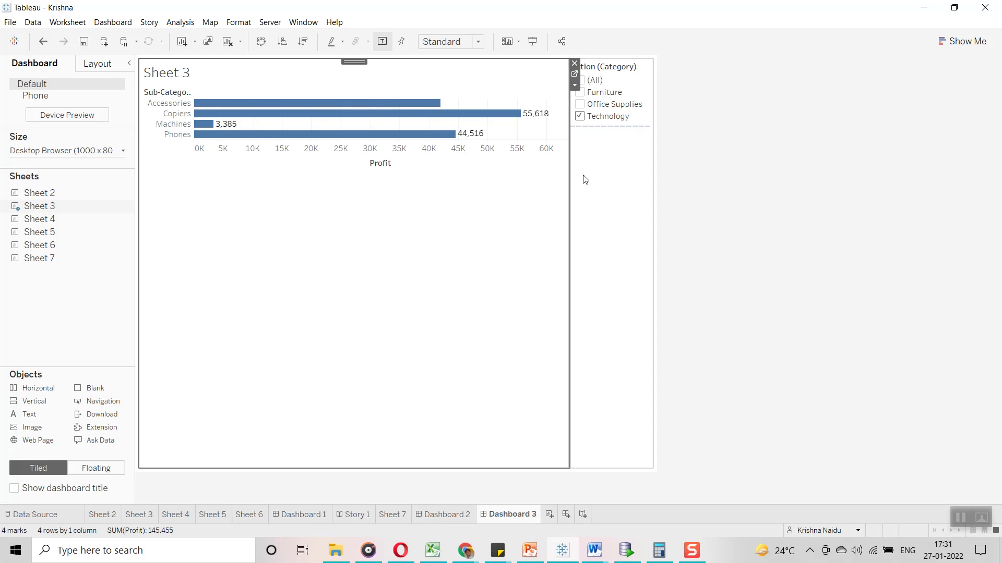
# Select the Office Supplies slice on Dashboard 2, check Dashboard 3's Action (Category) filter, and clear the slice selection
pyautogui.click(432, 515)
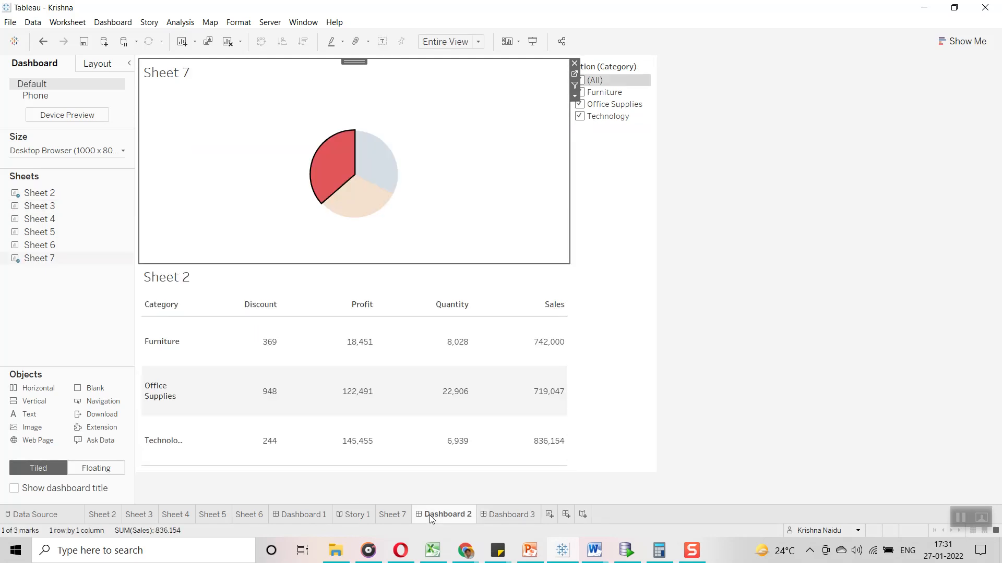
pyautogui.click(351, 196)
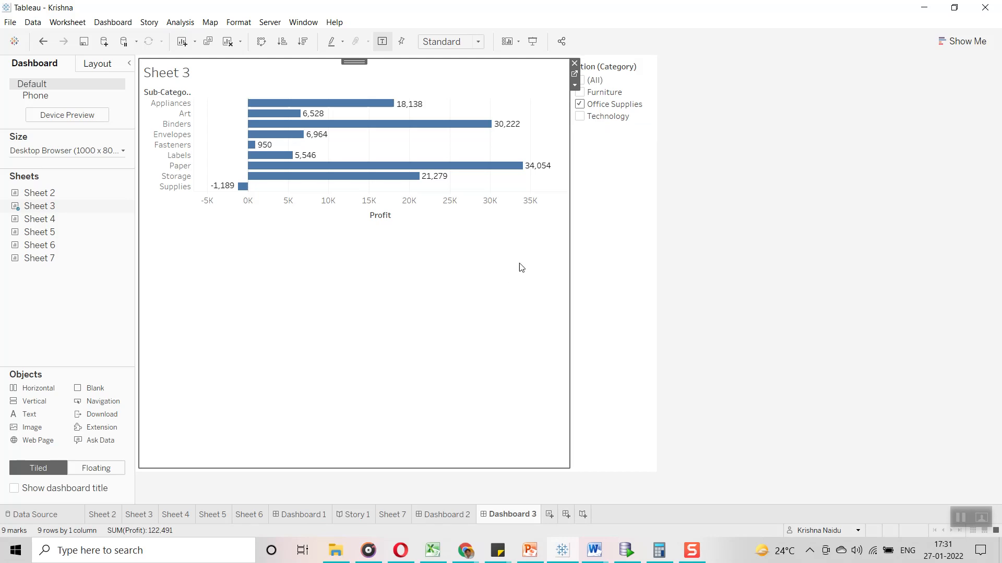
pyautogui.click(599, 70)
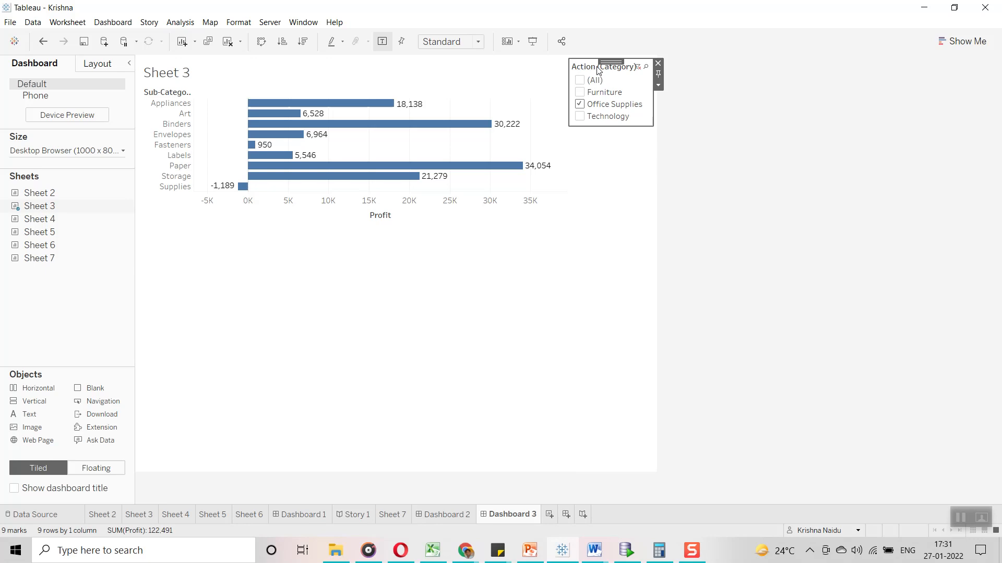
pyautogui.click(449, 514)
pyautogui.click(481, 152)
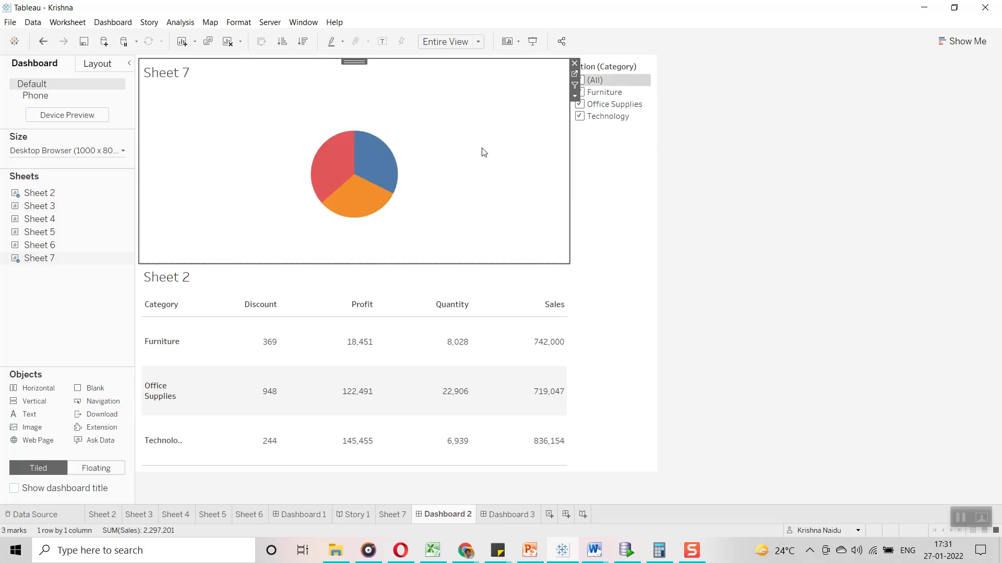
# Go from Dashboard 2 to Sheet 7 and change its pie chart to horizontal bars
pyautogui.click(576, 75)
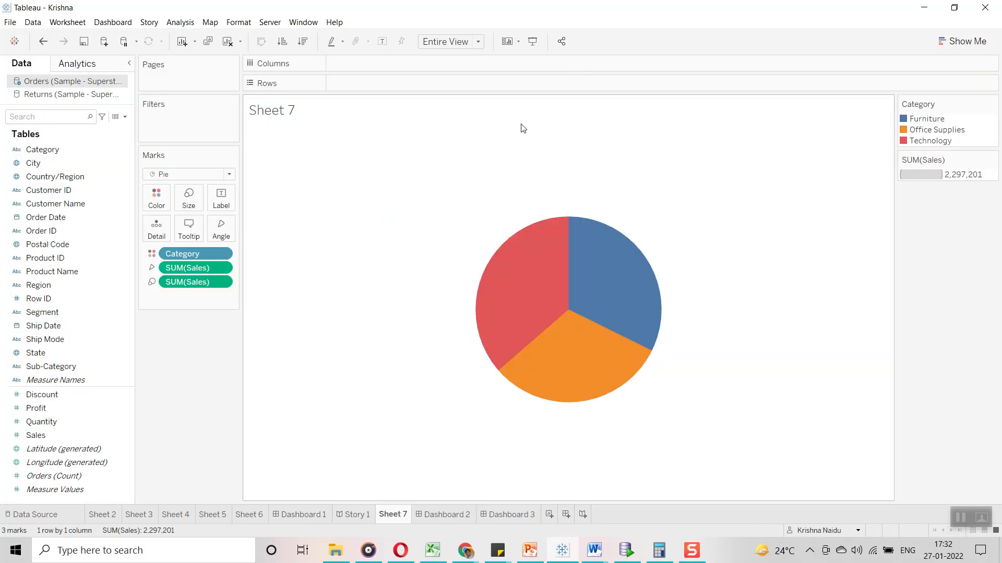
pyautogui.click(965, 41)
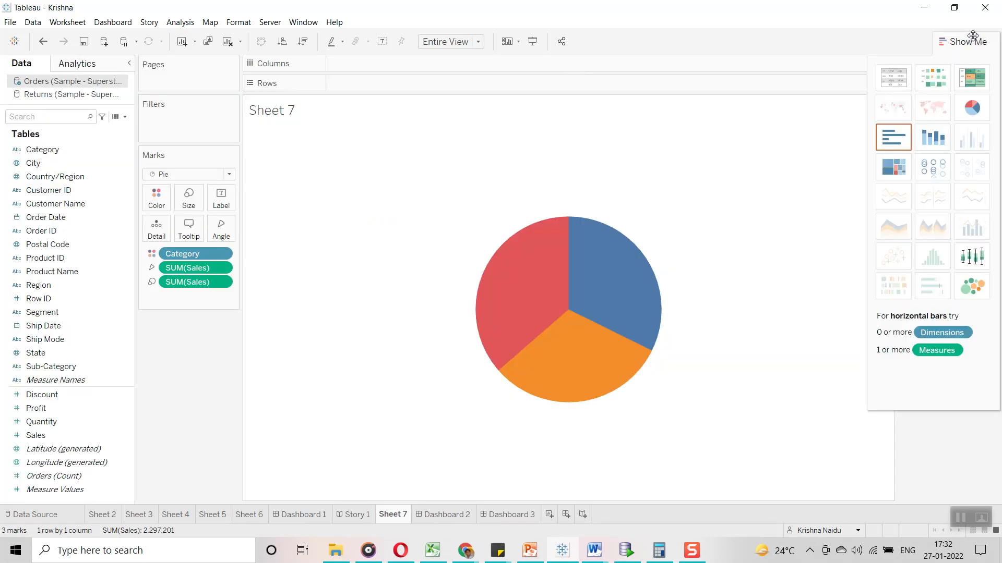
pyautogui.click(894, 150)
# Add Region after Category on the rows of Sheet 7 and hide the chart type suggestions
pyautogui.click(114, 179)
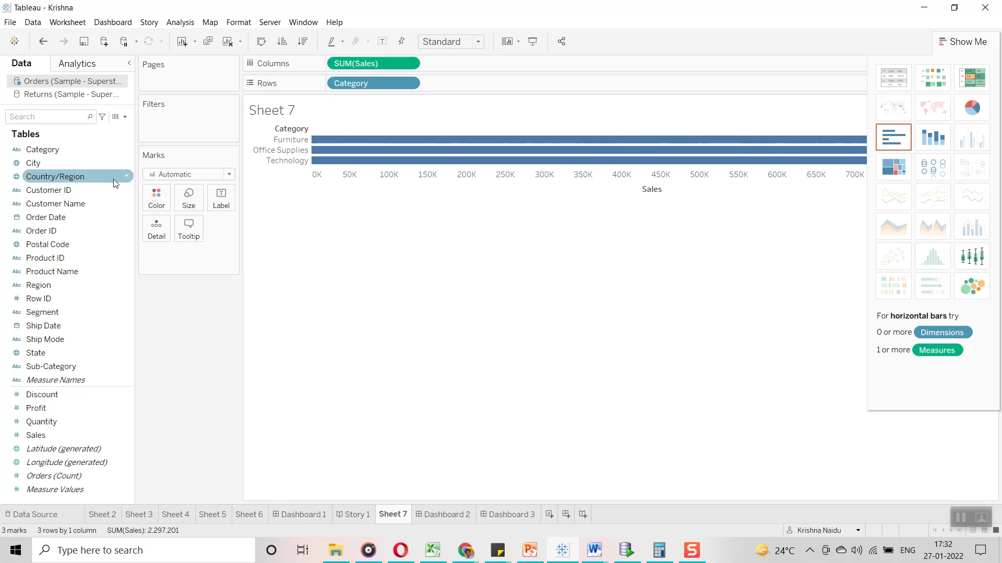
pyautogui.click(84, 354)
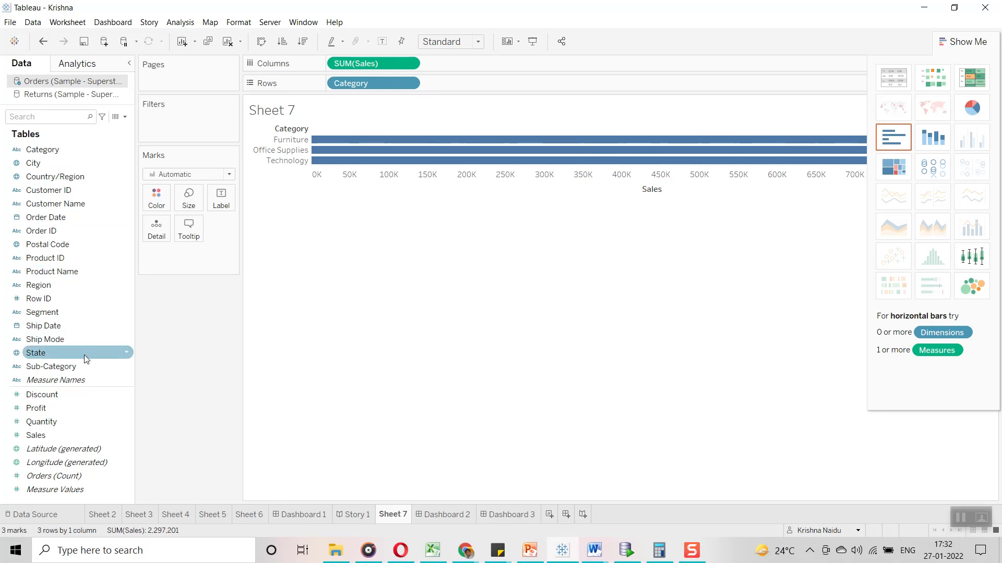
pyautogui.click(59, 366)
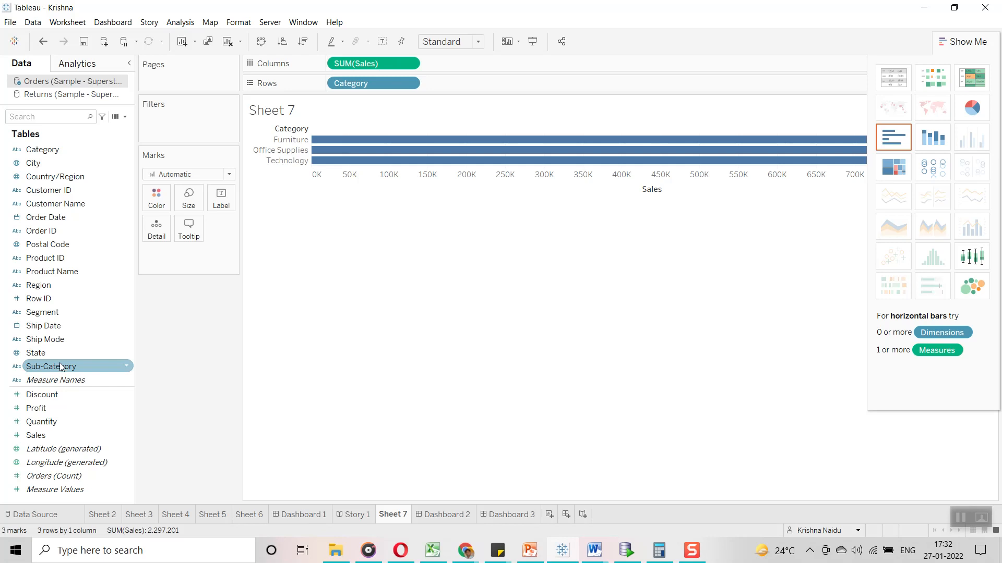
pyautogui.moveTo(61, 283); pyautogui.dragTo(464, 80)
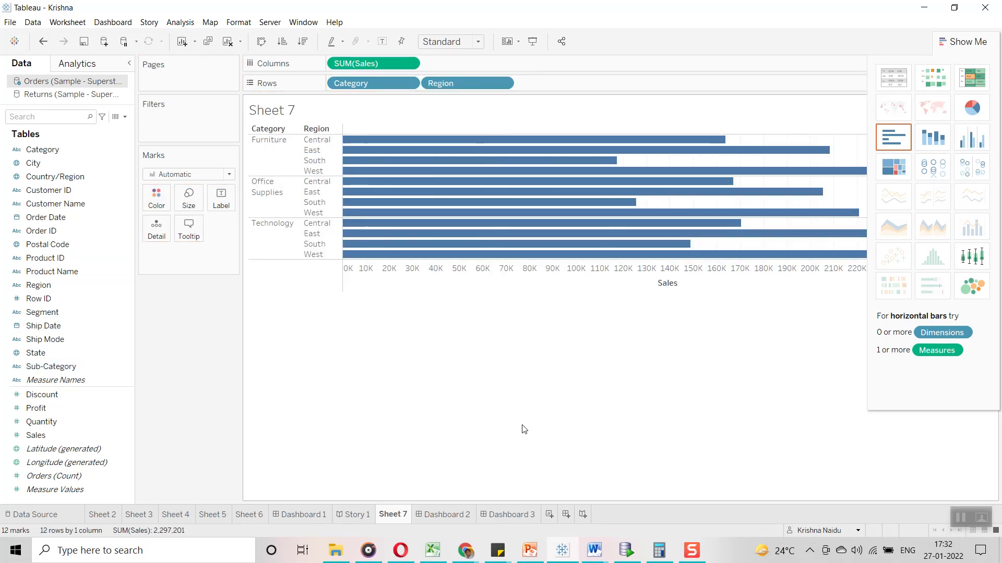
pyautogui.click(948, 44)
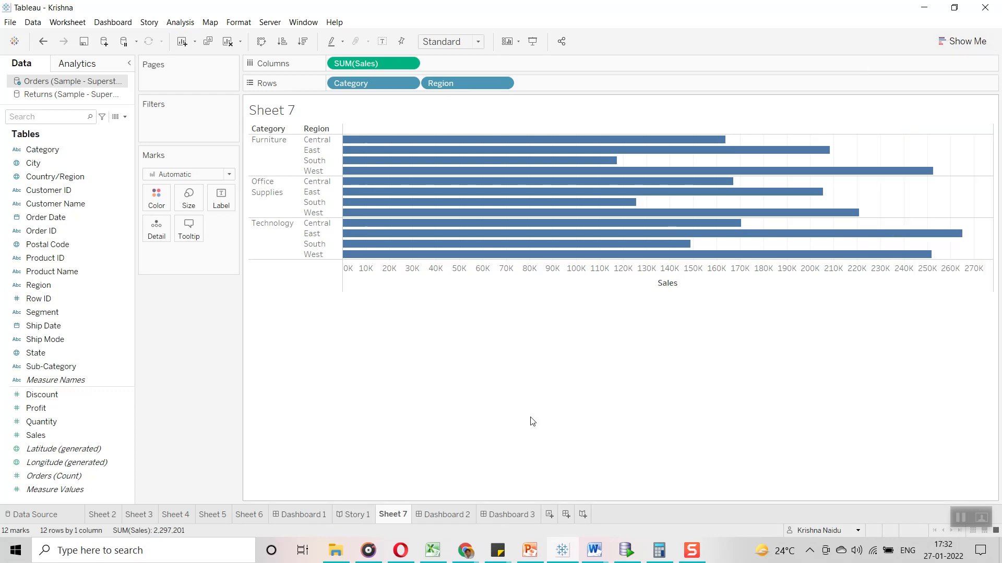
# Select the Furniture, Central bar on Dashboard 2 and go from the filtered Dashboard 3 to its Sheet 3 worksheet
pyautogui.click(445, 514)
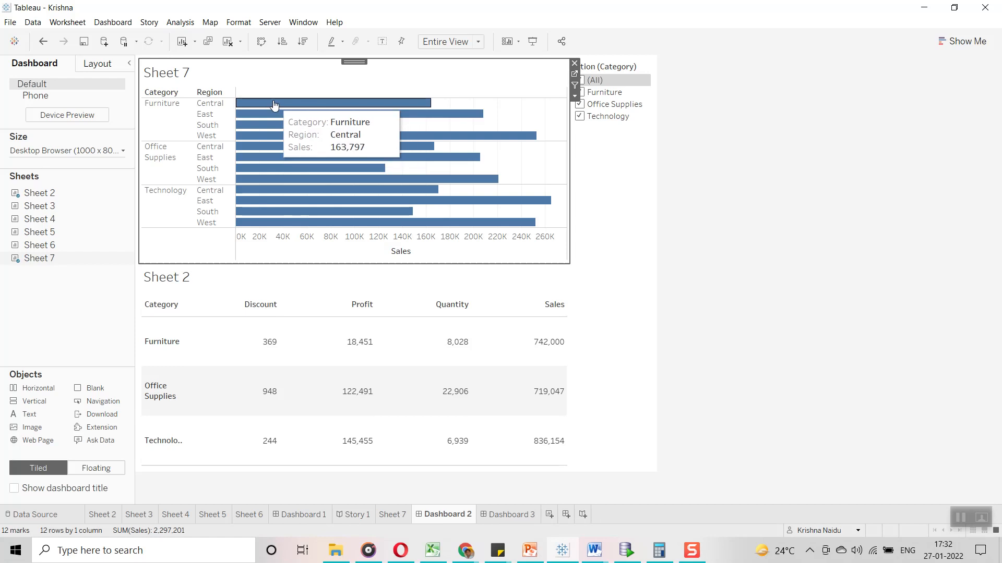
pyautogui.hotkey('ctrl', 'Tab')
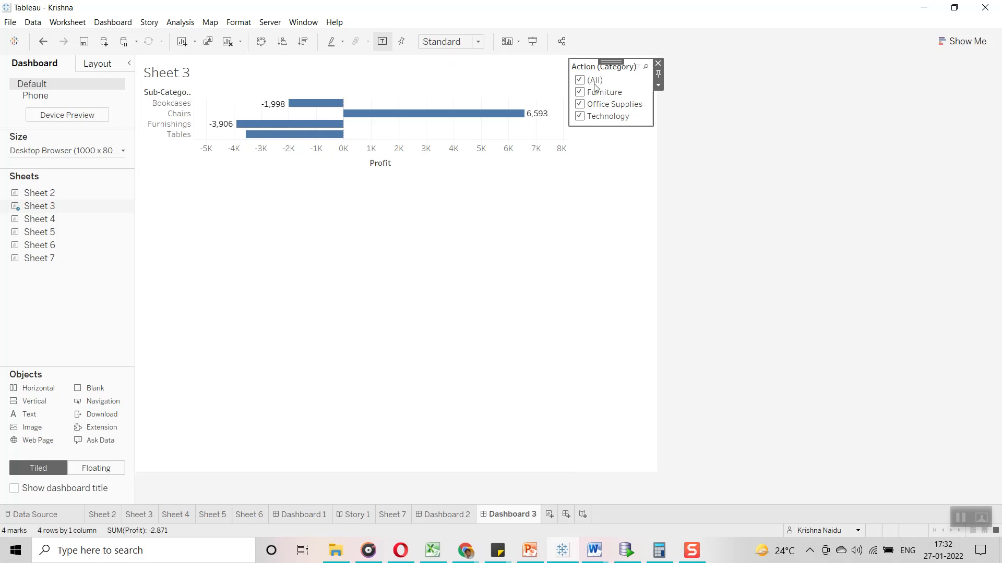
pyautogui.click(493, 71)
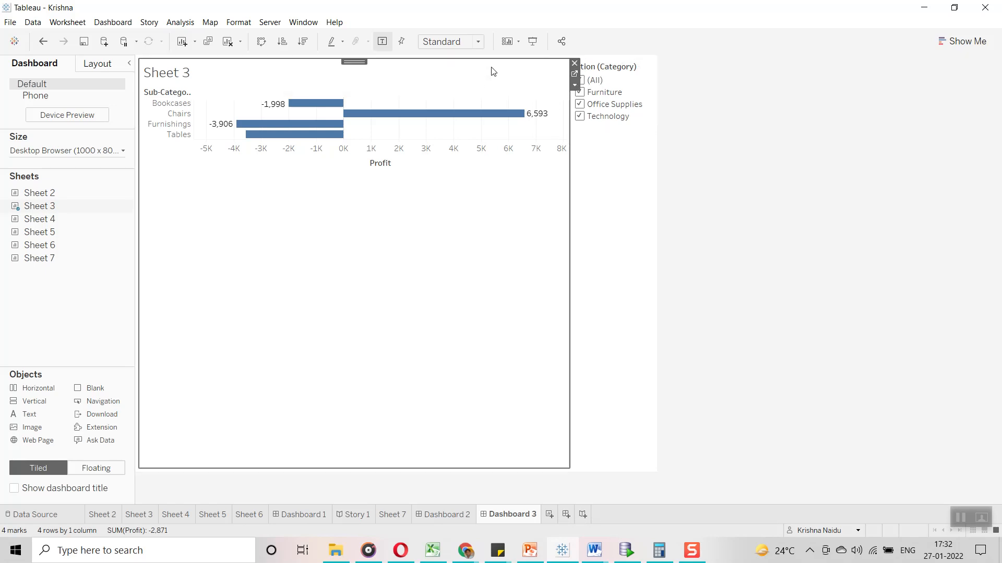
pyautogui.click(573, 73)
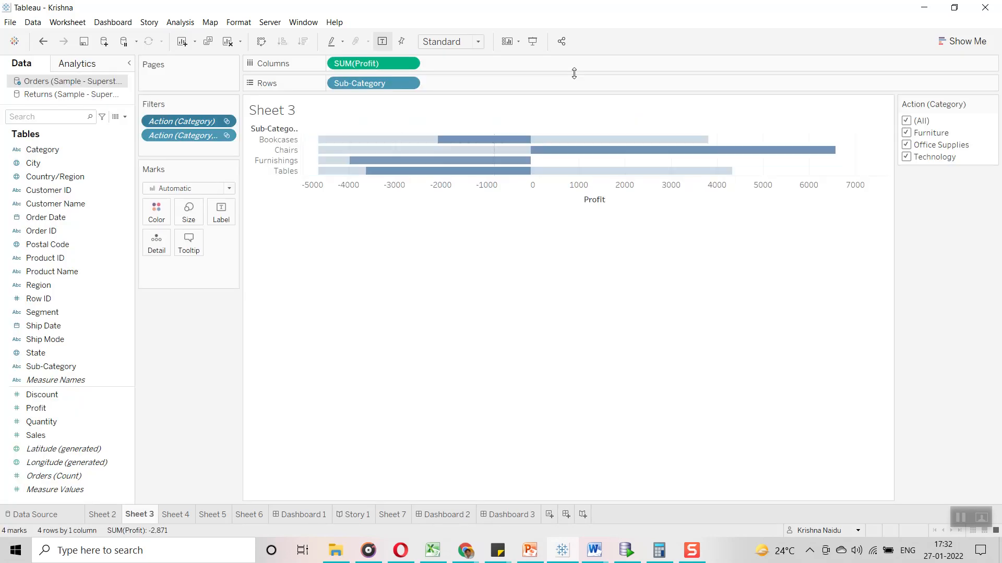
# Show the Action (Category,Region) filter on Sheet 3 and compare it with the row fields of Sheet 7
pyautogui.click(225, 137)
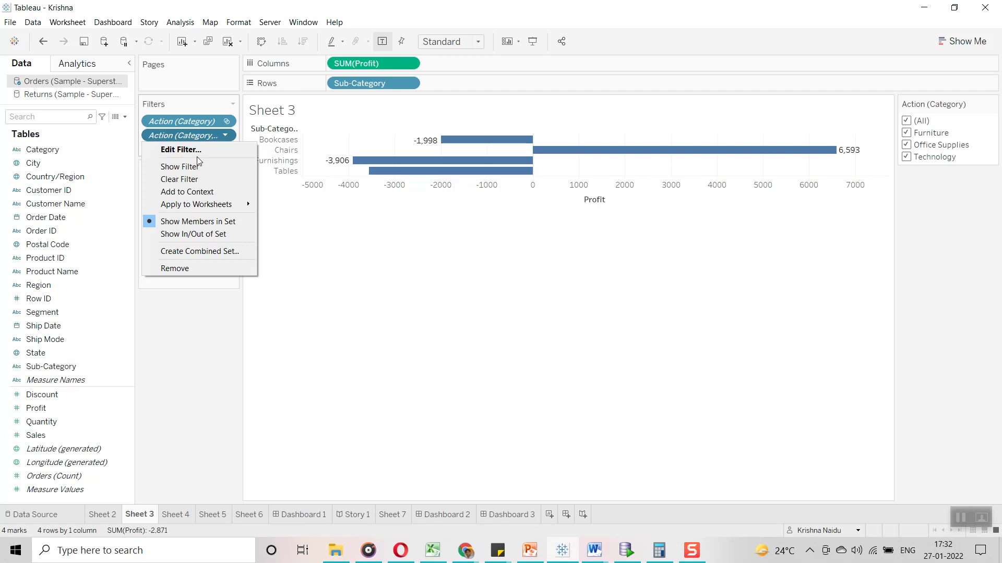
pyautogui.click(180, 166)
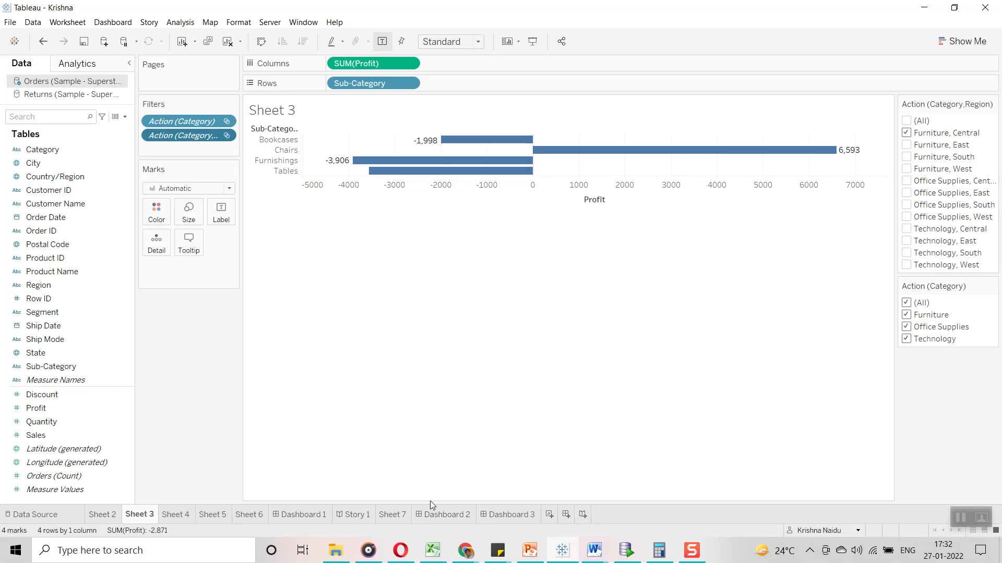
pyautogui.click(388, 514)
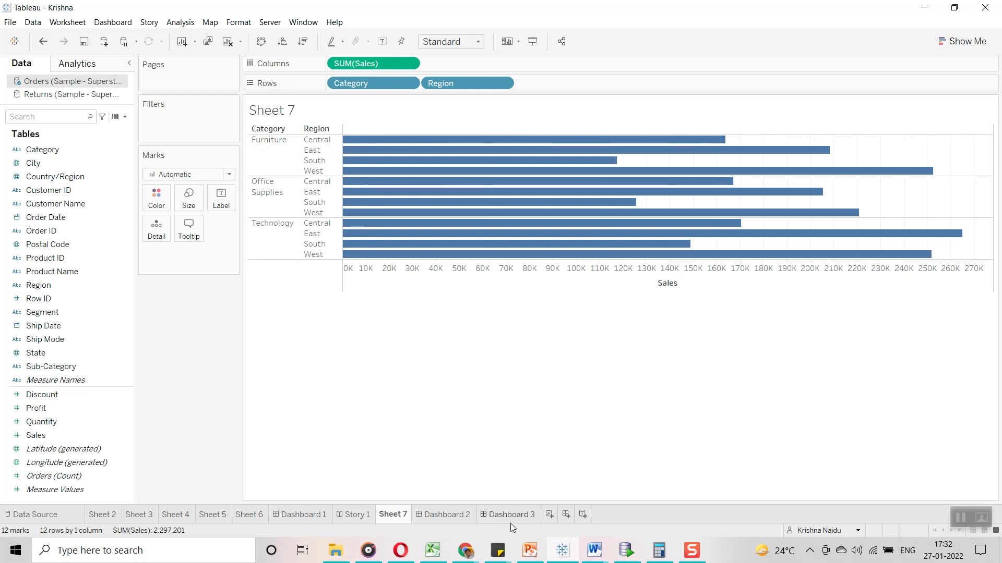
pyautogui.moveTo(502, 517)
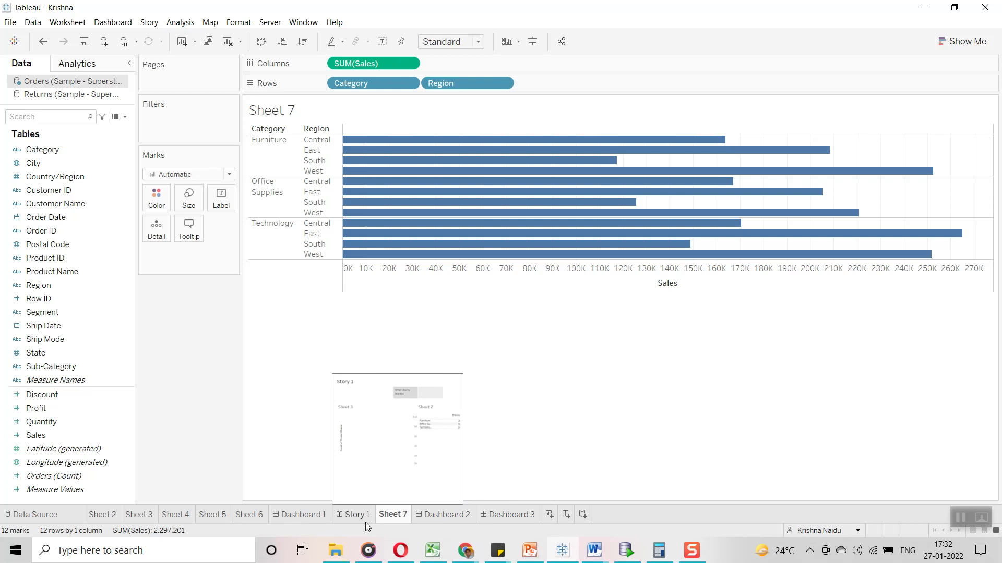
# Remove both action filters from Sheet 3 and return to Dashboard 2
pyautogui.click(140, 518)
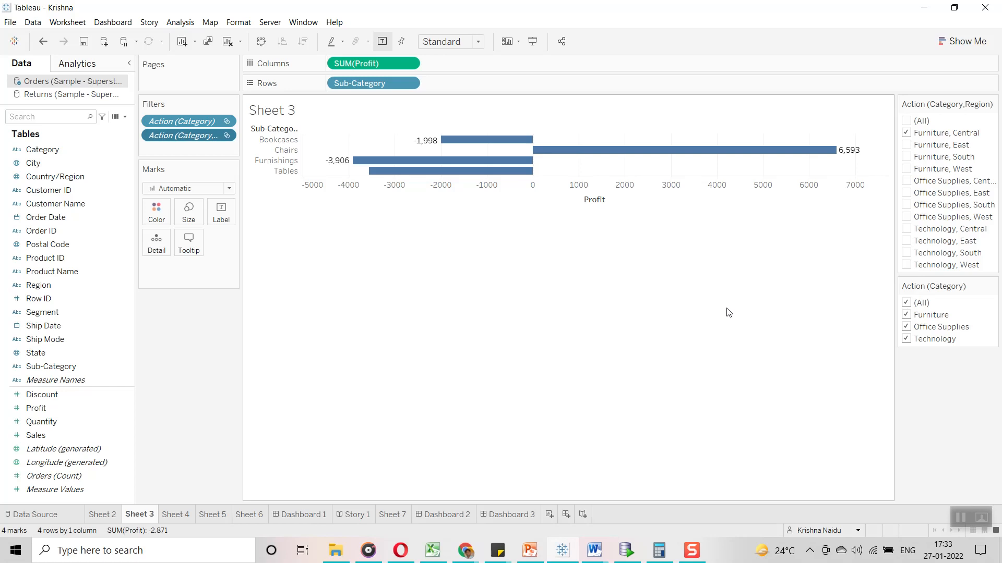
pyautogui.moveTo(192, 136); pyautogui.dragTo(46, 209)
pyautogui.moveTo(185, 130); pyautogui.dragTo(73, 230)
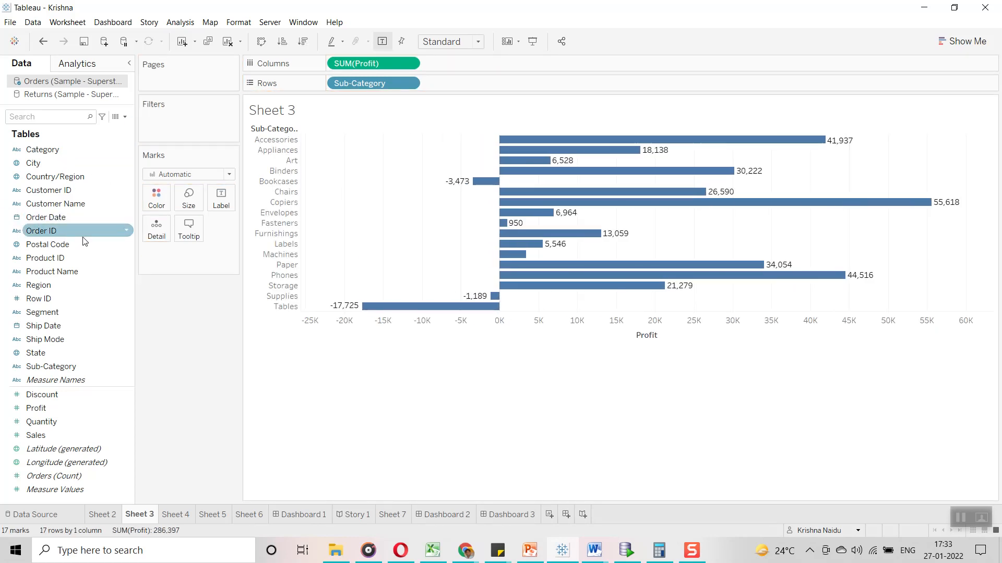
pyautogui.click(427, 516)
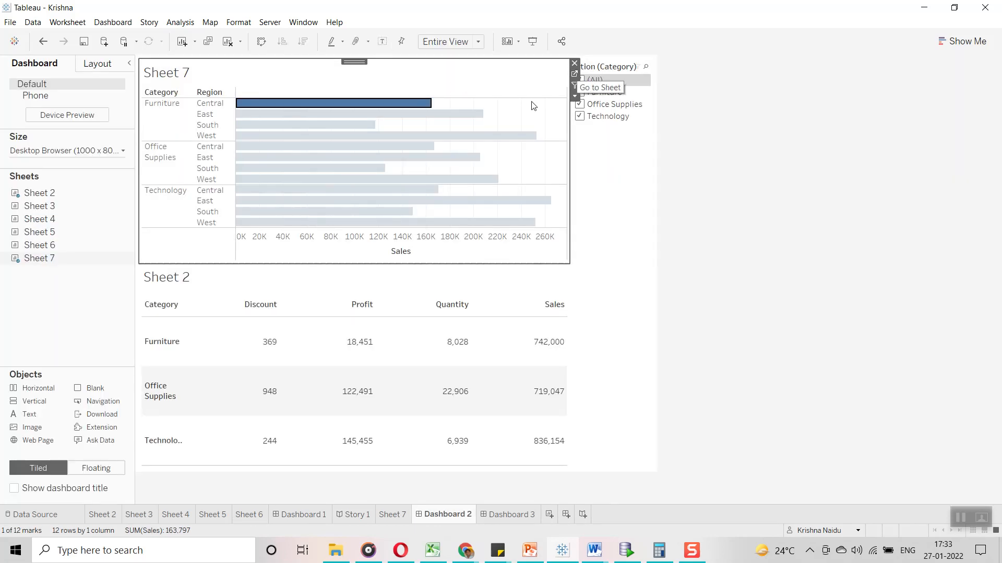
pyautogui.click(112, 22)
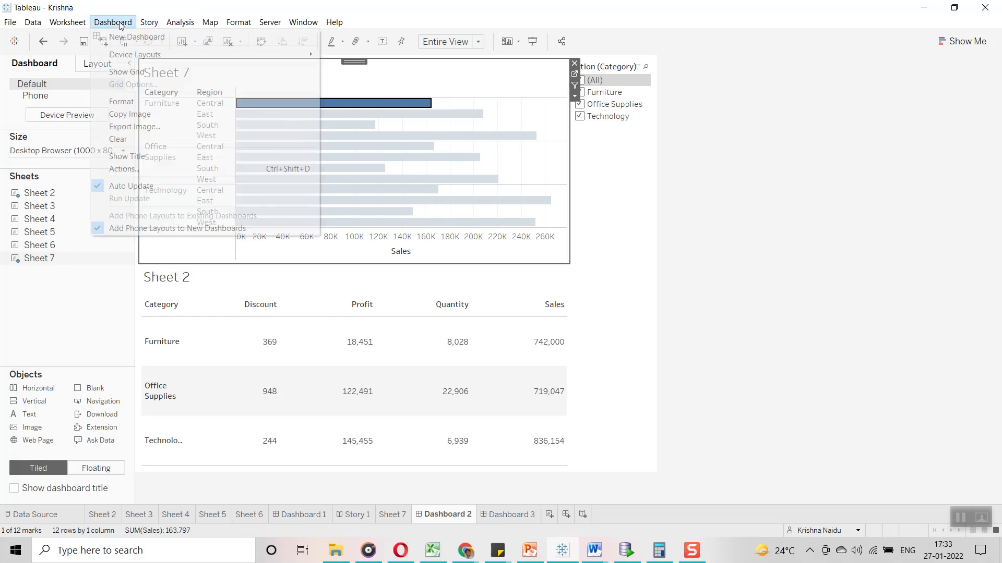
pyautogui.click(136, 101)
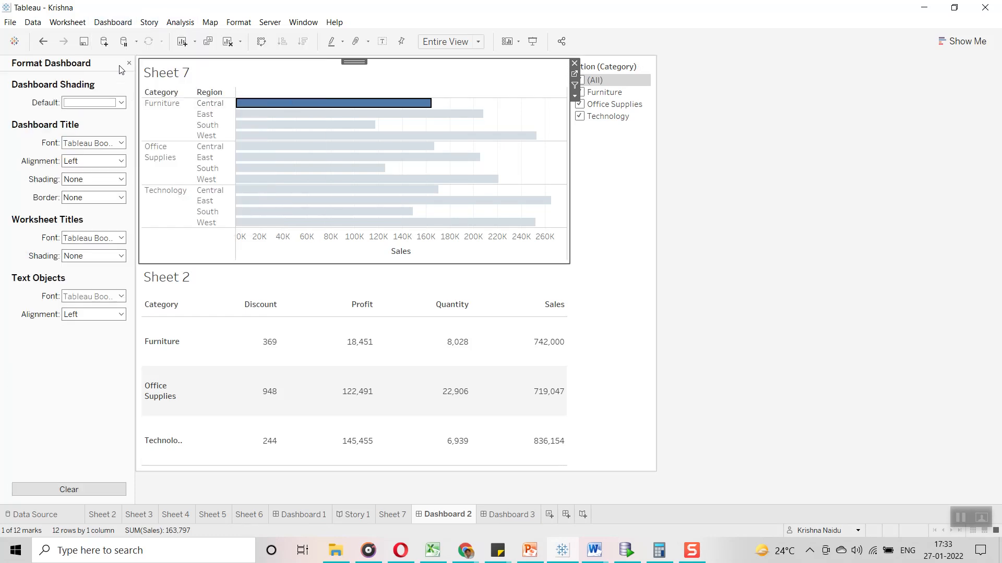
pyautogui.click(128, 64)
# Edit Dashboard 2's Sheet 7 - Sheet 2 filter action to filter on selected fields, with Category as its only field
pyautogui.click(113, 22)
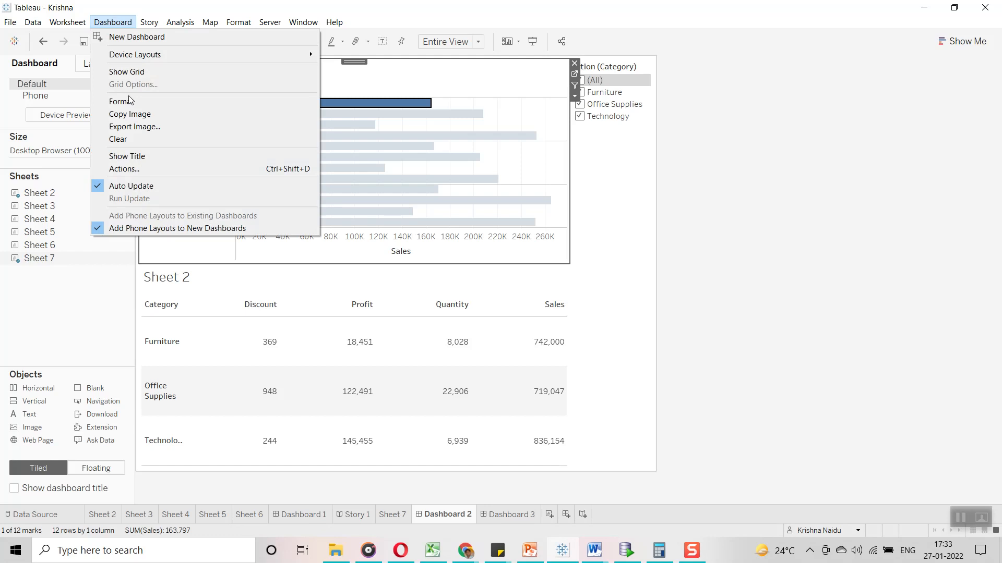
pyautogui.click(137, 168)
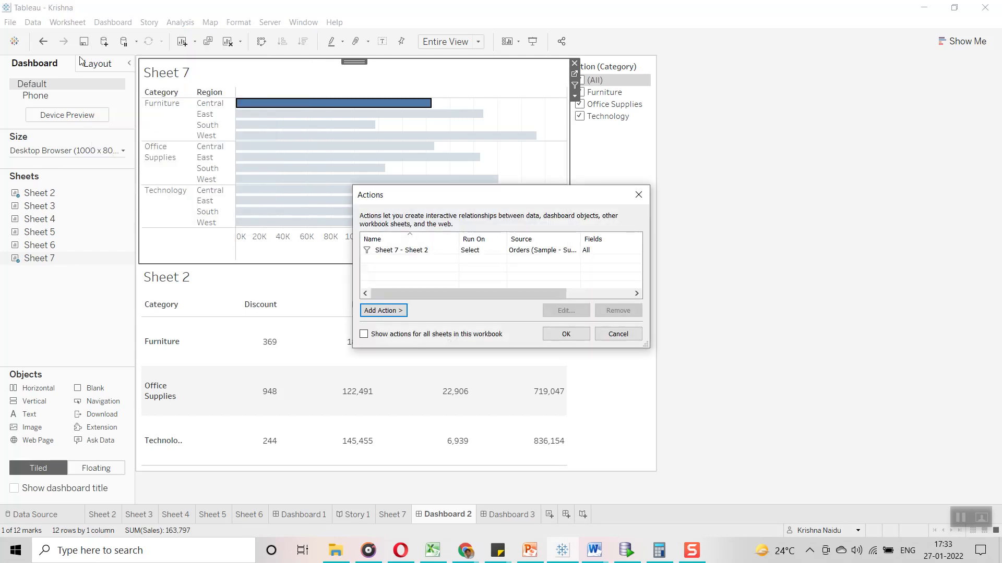
pyautogui.click(458, 252)
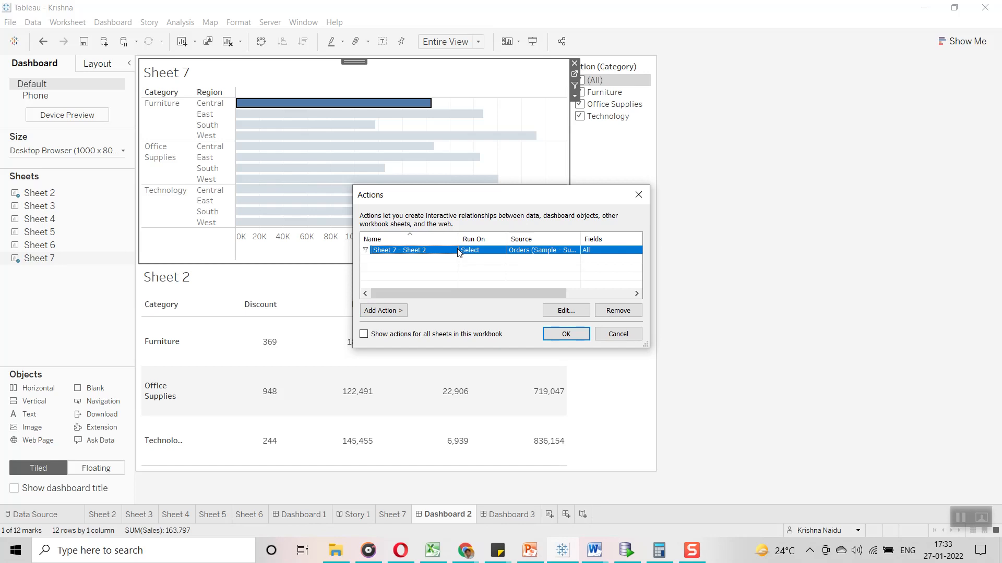
pyautogui.click(564, 311)
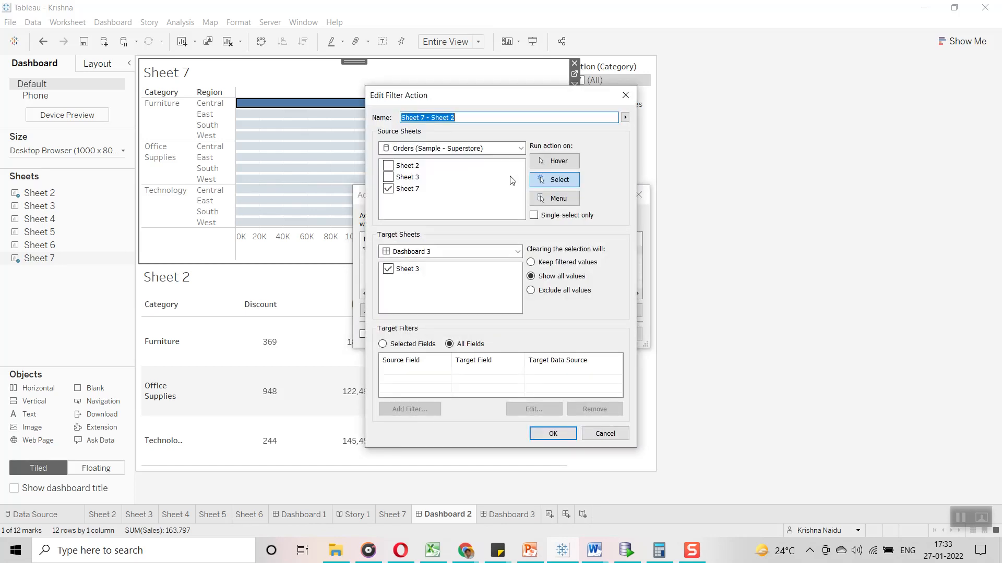
pyautogui.moveTo(505, 102); pyautogui.dragTo(535, 90)
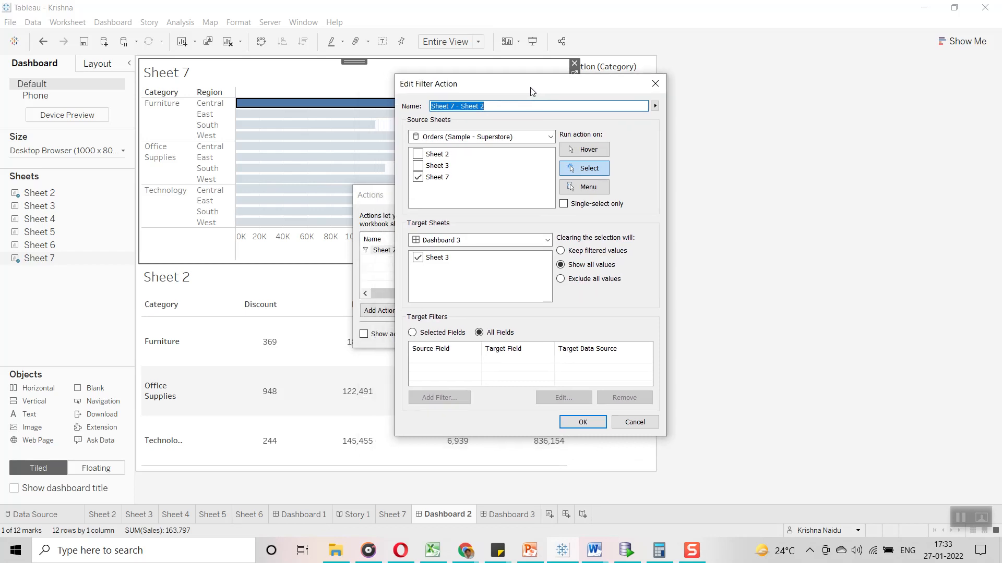
pyautogui.click(412, 333)
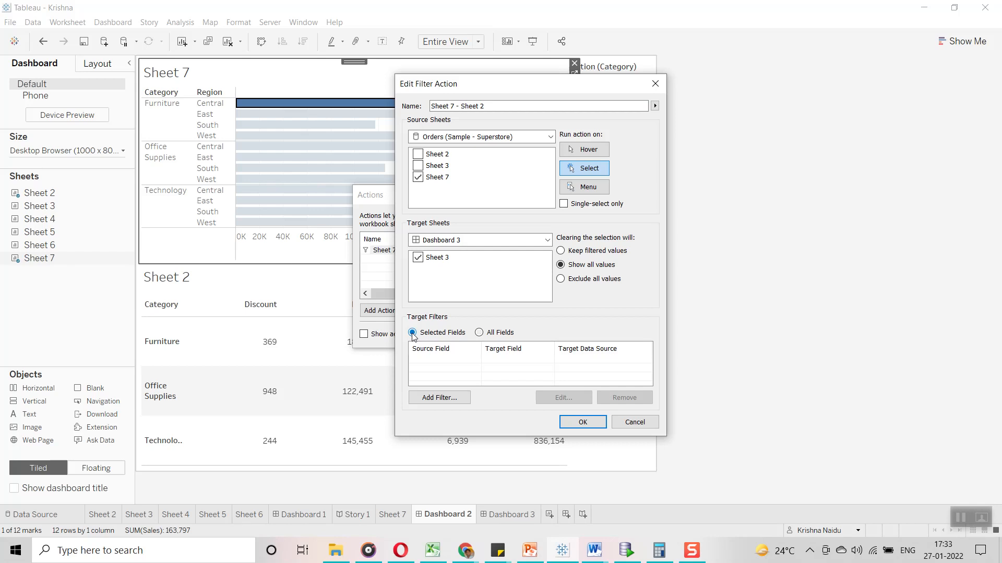
pyautogui.click(440, 398)
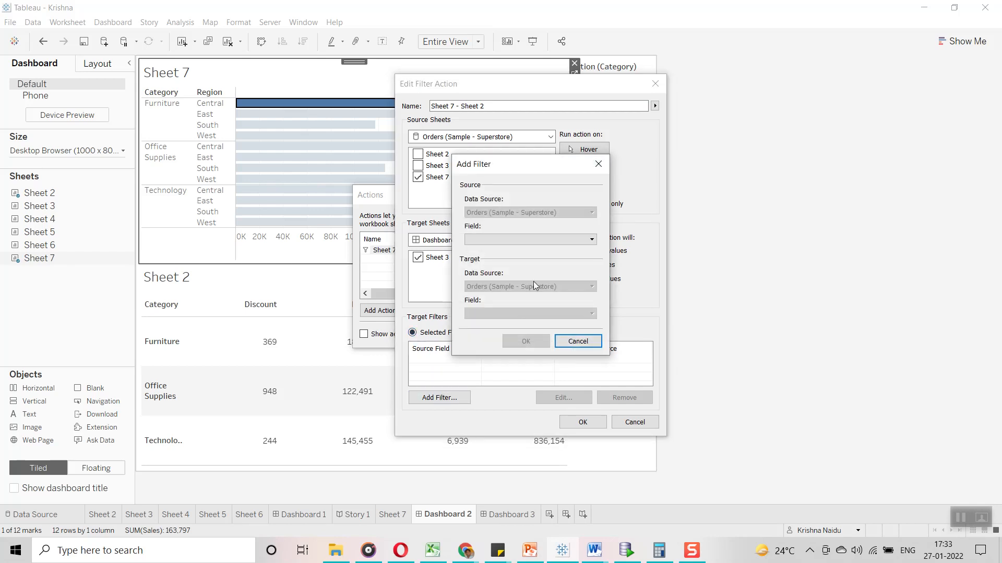
pyautogui.click(558, 240)
pyautogui.click(523, 268)
pyautogui.click(536, 339)
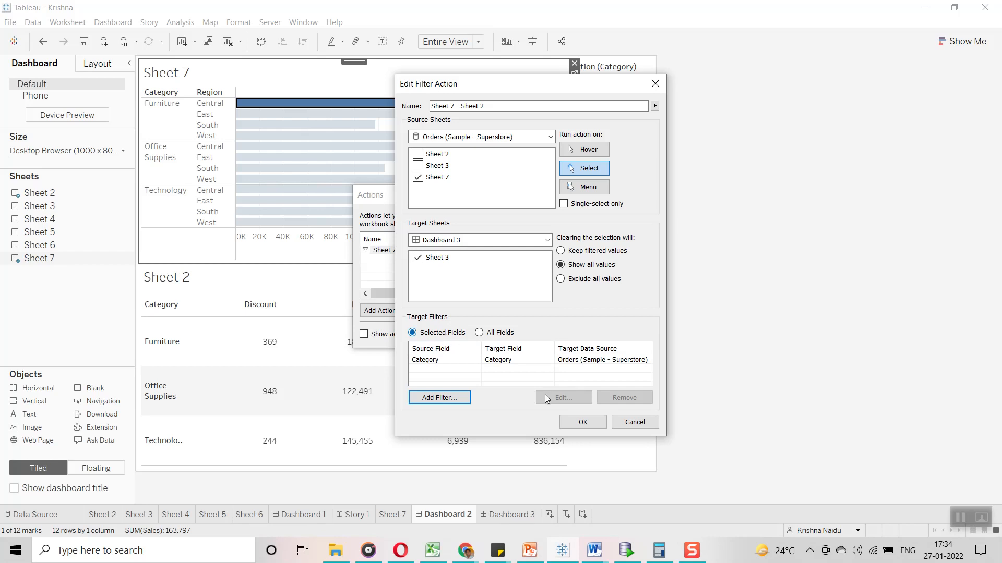
pyautogui.click(584, 420)
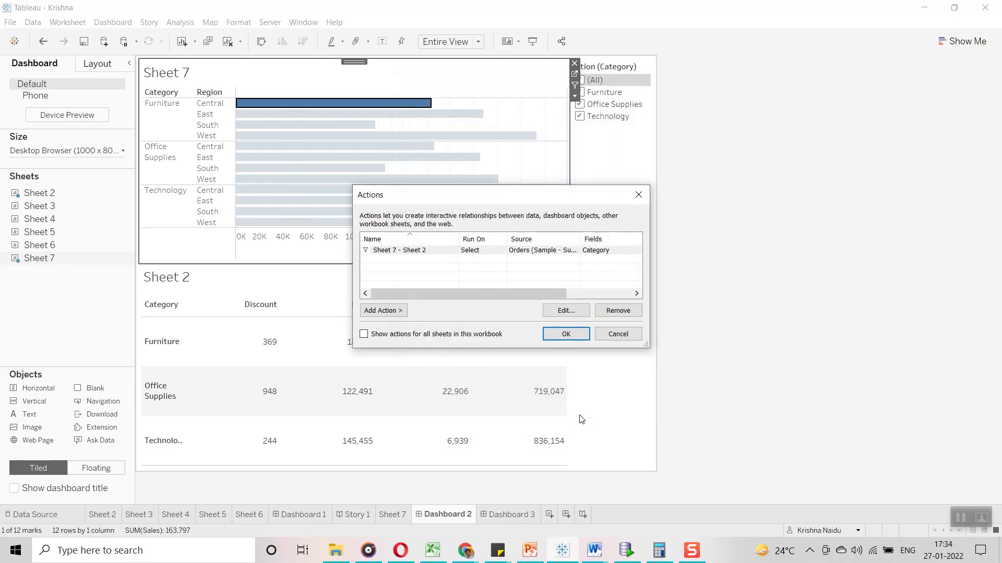
pyautogui.click(575, 336)
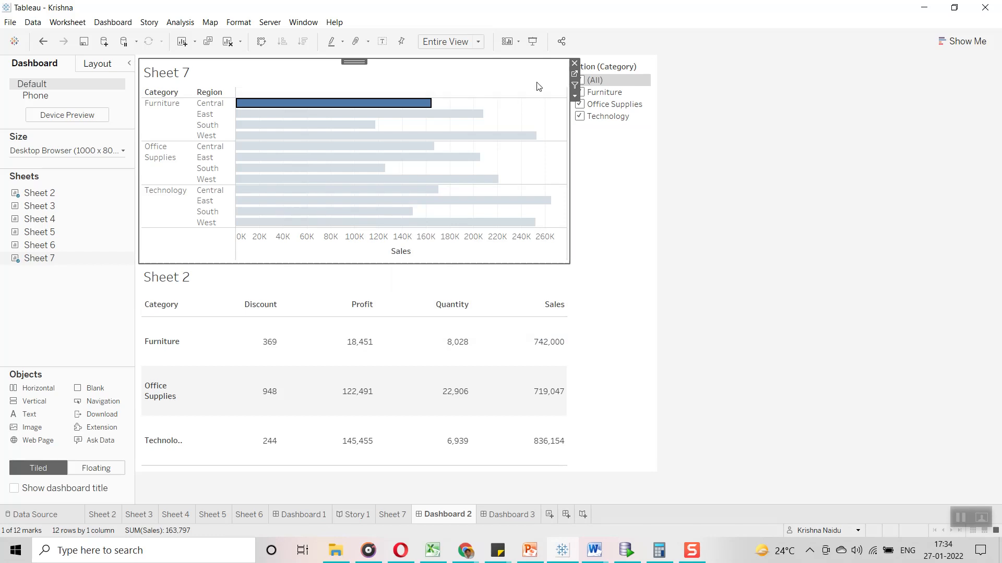
# Select the Furniture, East bar on Dashboard 2, check Sheet 3 on Dashboard 3, and return to Dashboard 2
pyautogui.click(292, 114)
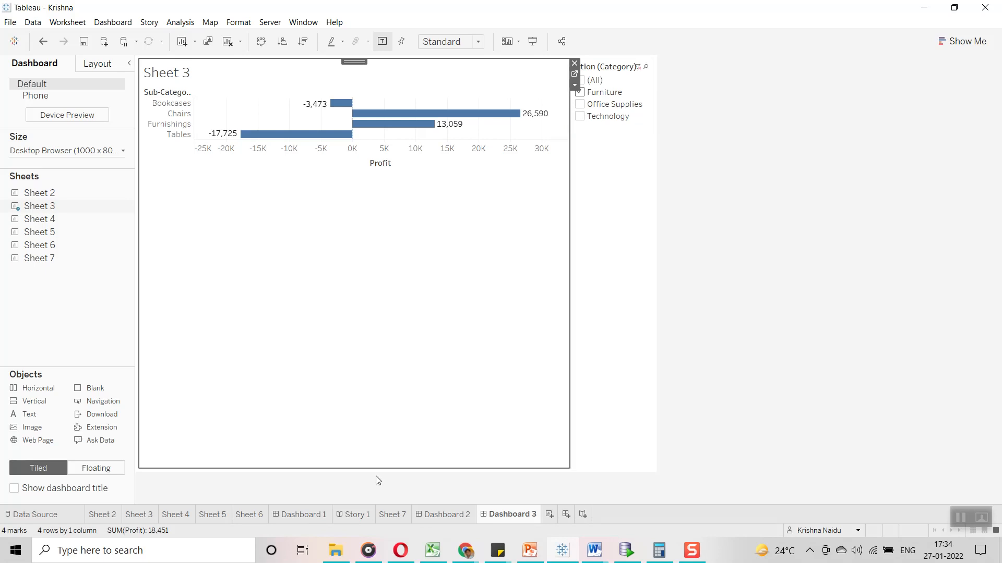
pyautogui.click(436, 515)
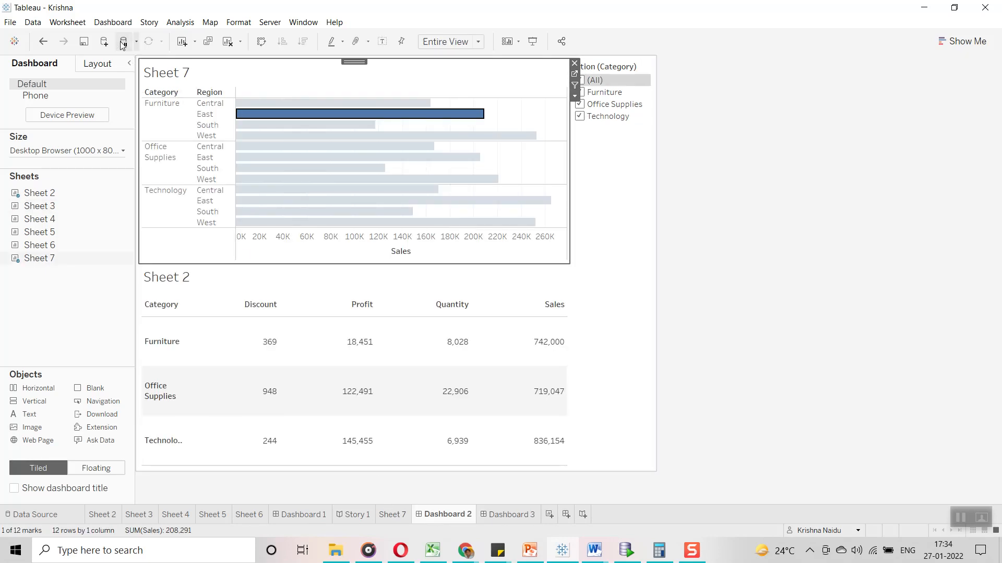
# Add a select filter action on Dashboard 2 from Sheet 7 to Sheet 3 on Dashboard 3, showing all values when cleared
pyautogui.click(101, 24)
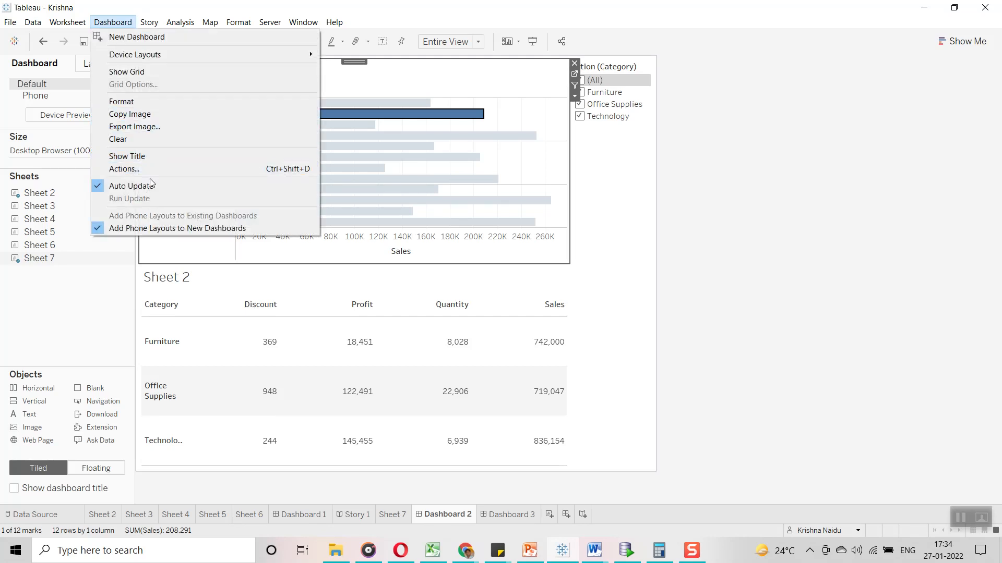
pyautogui.click(124, 169)
pyautogui.click(384, 310)
pyautogui.click(441, 311)
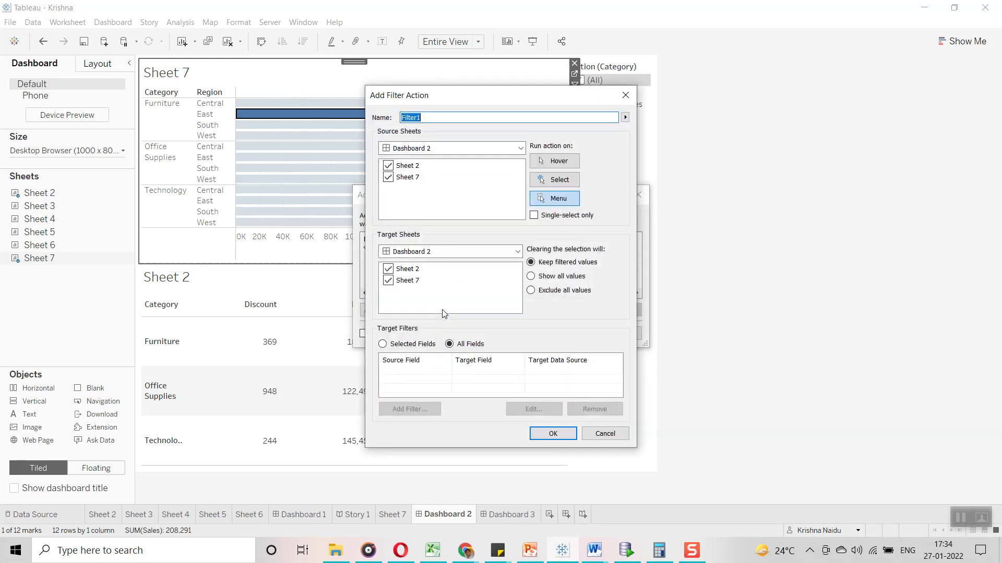
pyautogui.click(388, 166)
pyautogui.click(456, 252)
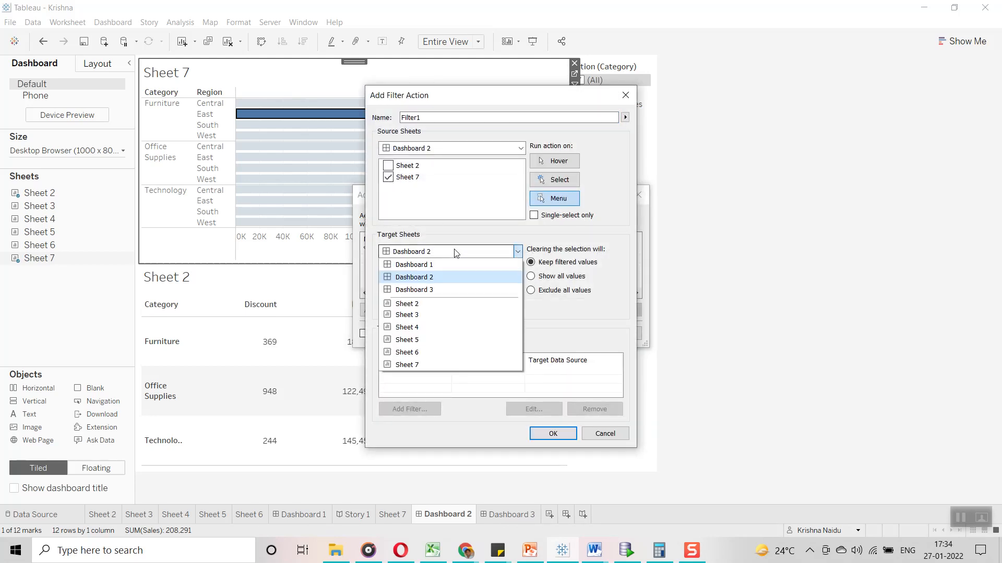
pyautogui.click(433, 289)
pyautogui.click(540, 183)
pyautogui.click(530, 276)
# Limit the new filter action to the Region field and save the dashboard actions
pyautogui.click(383, 344)
pyautogui.click(423, 404)
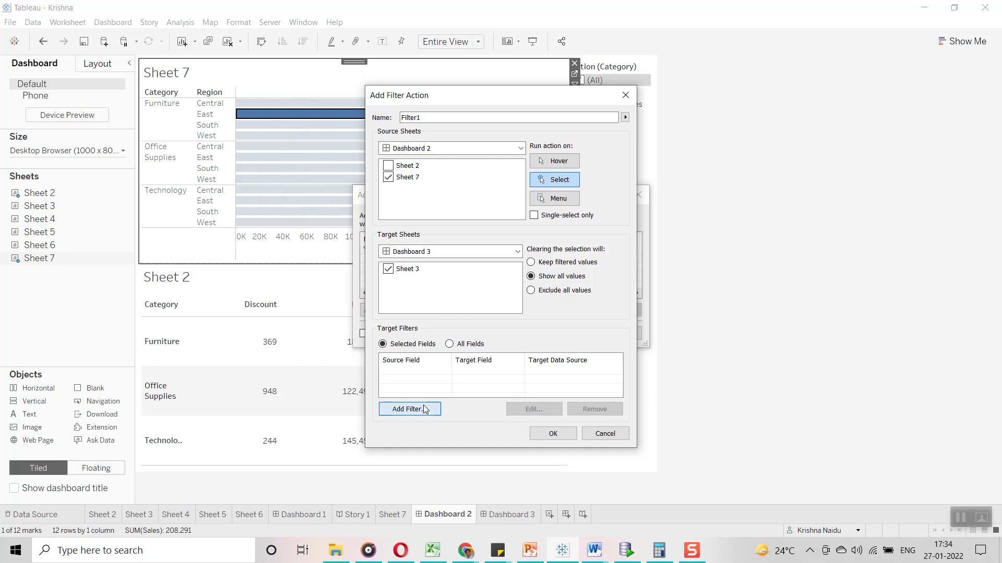
pyautogui.click(506, 252)
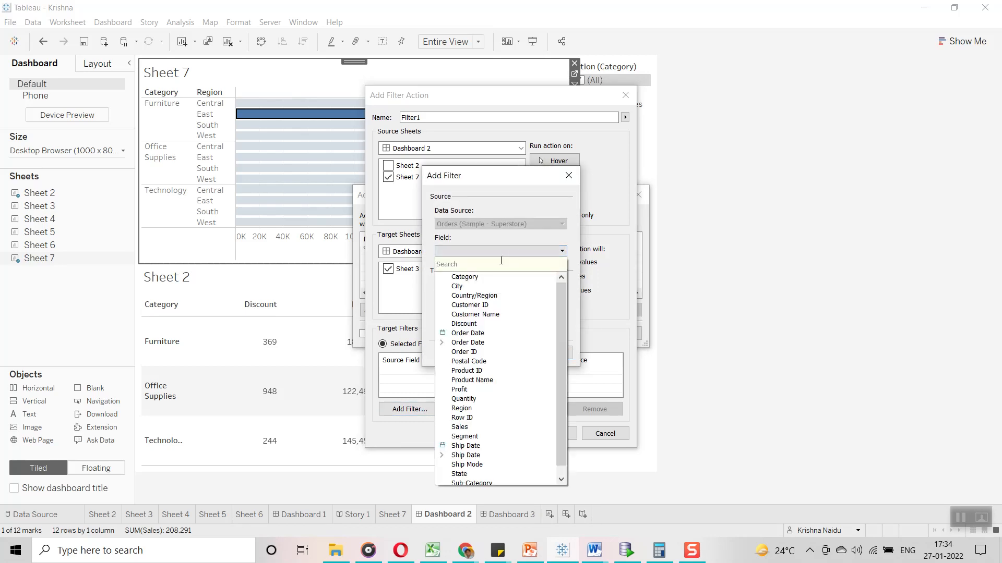
pyautogui.write('re')
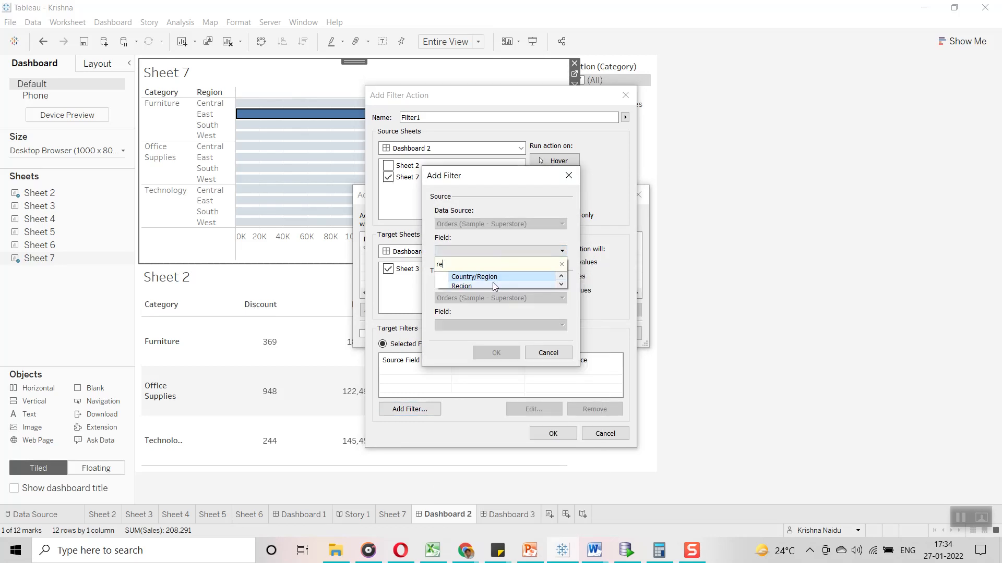
pyautogui.click(493, 283)
pyautogui.click(497, 353)
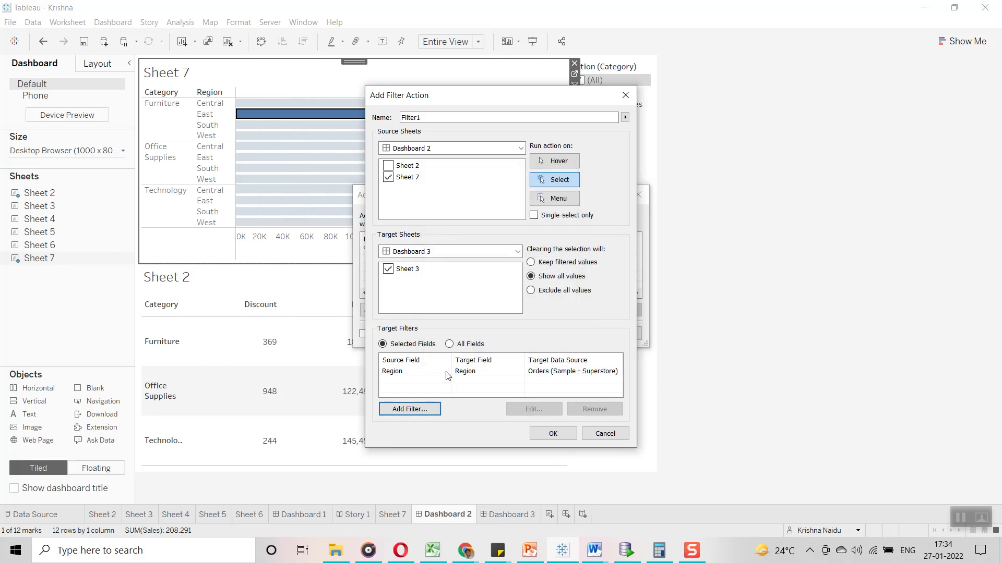
pyautogui.click(553, 434)
pyautogui.click(565, 334)
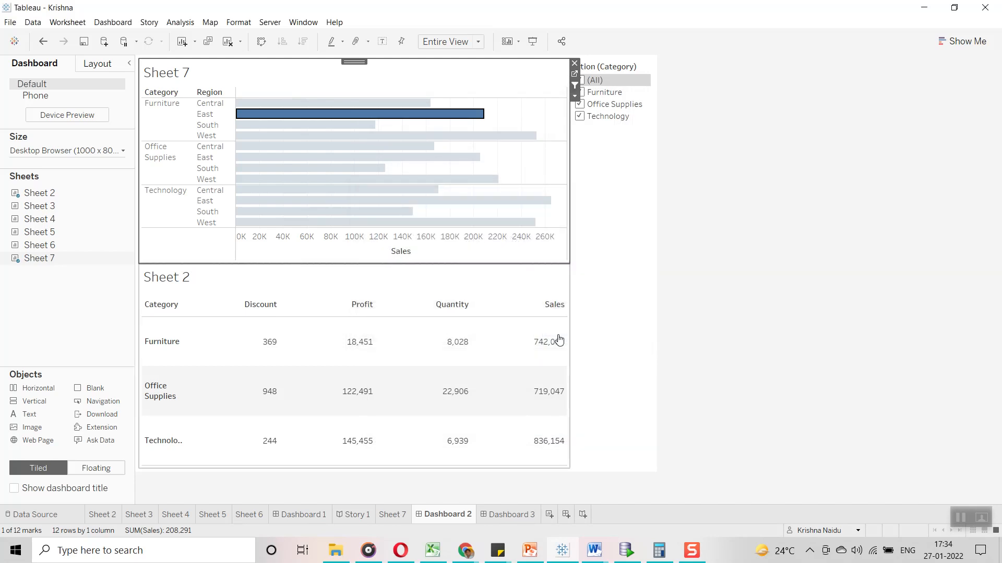
# Test both actions with the Furniture, Central bar on Dashboard 2 and open Sheet 3 from Dashboard 3 to inspect its filters
pyautogui.click(323, 107)
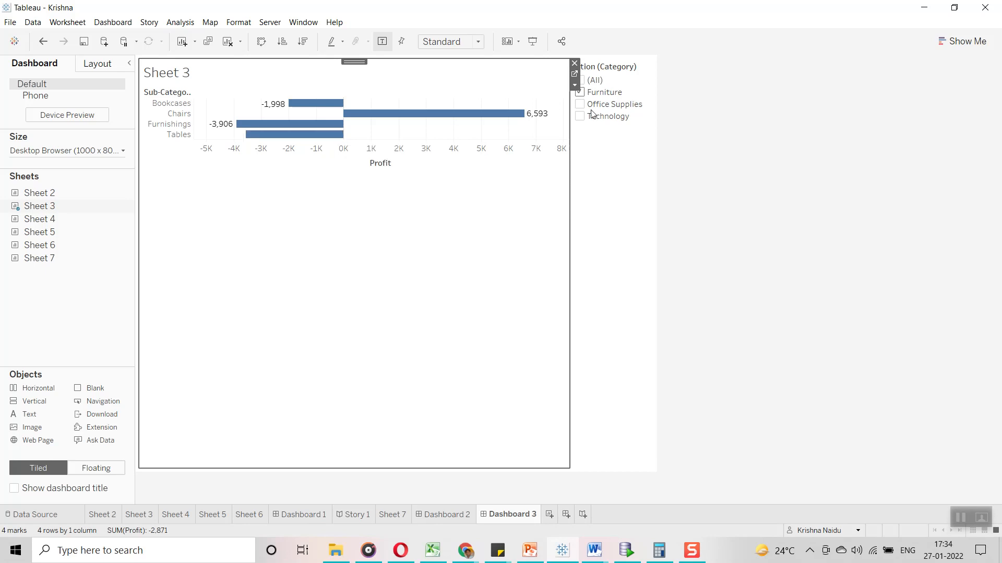
pyautogui.click(575, 73)
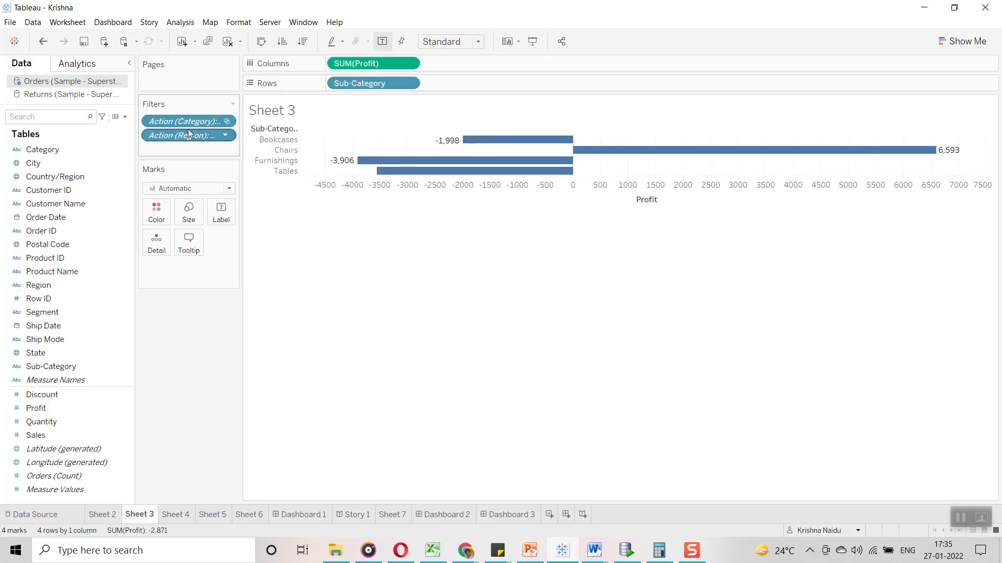
# Show the Action (Category) and Action (Region) filters as filter cards on Sheet 3
pyautogui.click(225, 121)
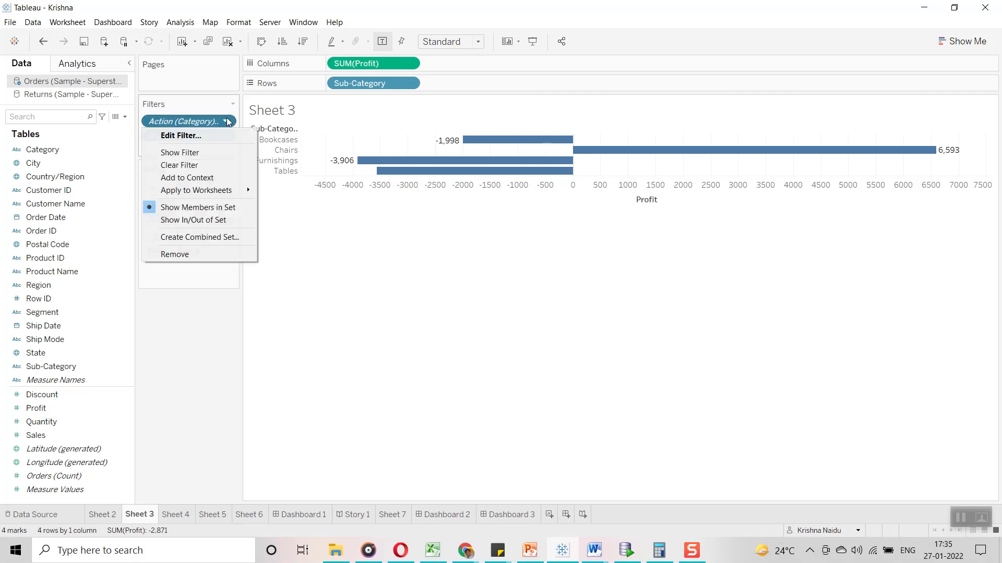
pyautogui.click(193, 150)
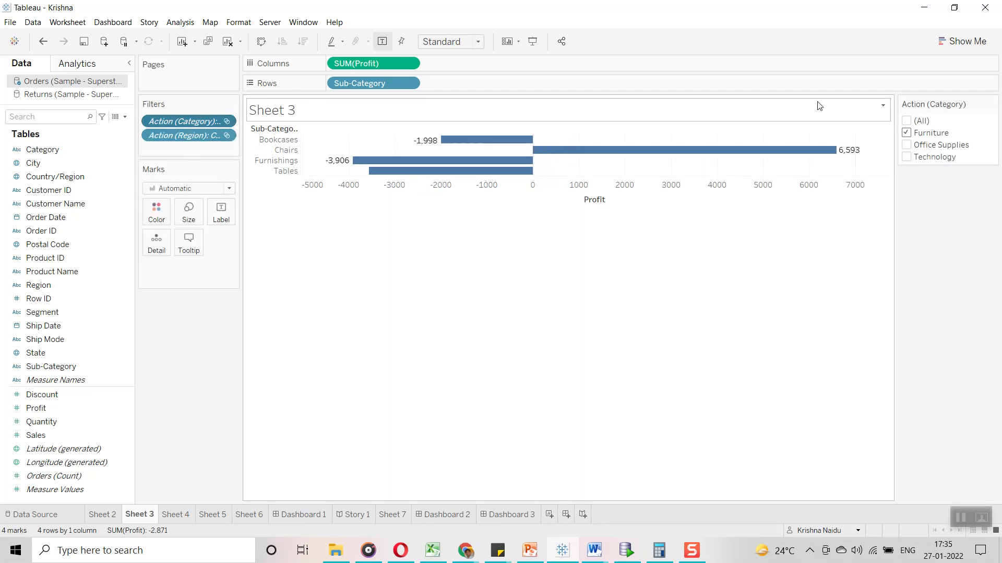
pyautogui.click(226, 135)
pyautogui.click(196, 166)
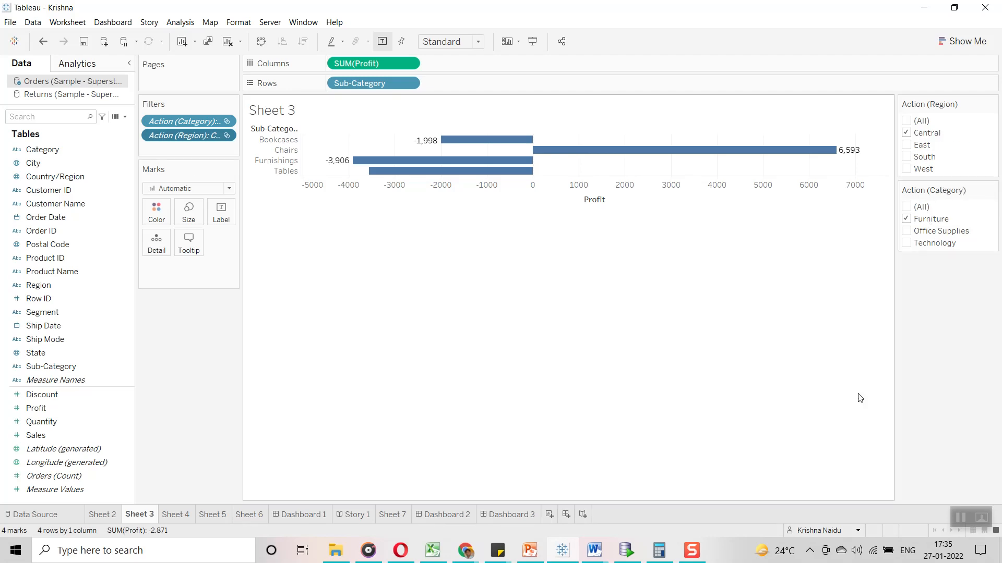
# Show the Action (Region) filter for Sheet 3 on Dashboard 3
pyautogui.click(489, 518)
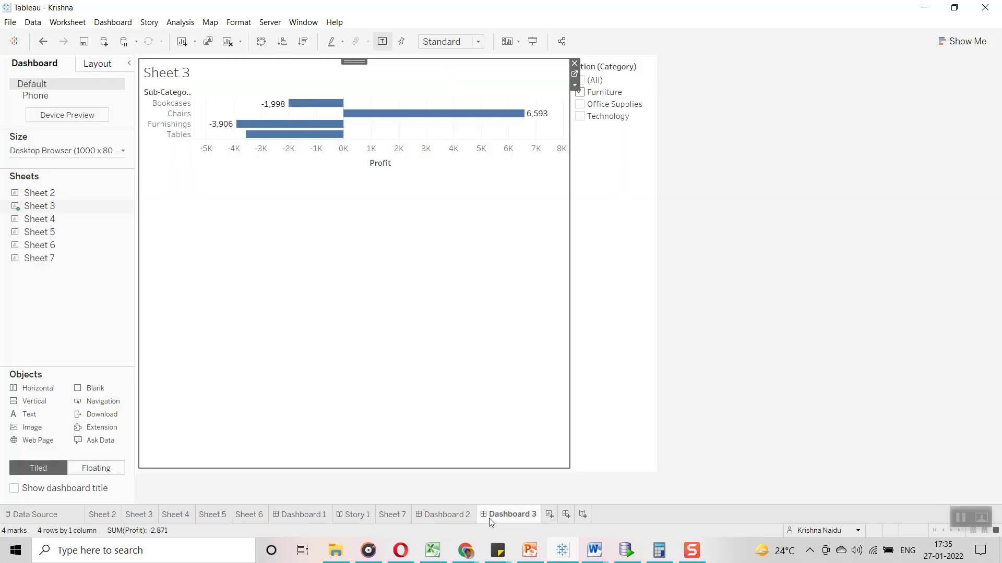
pyautogui.click(574, 85)
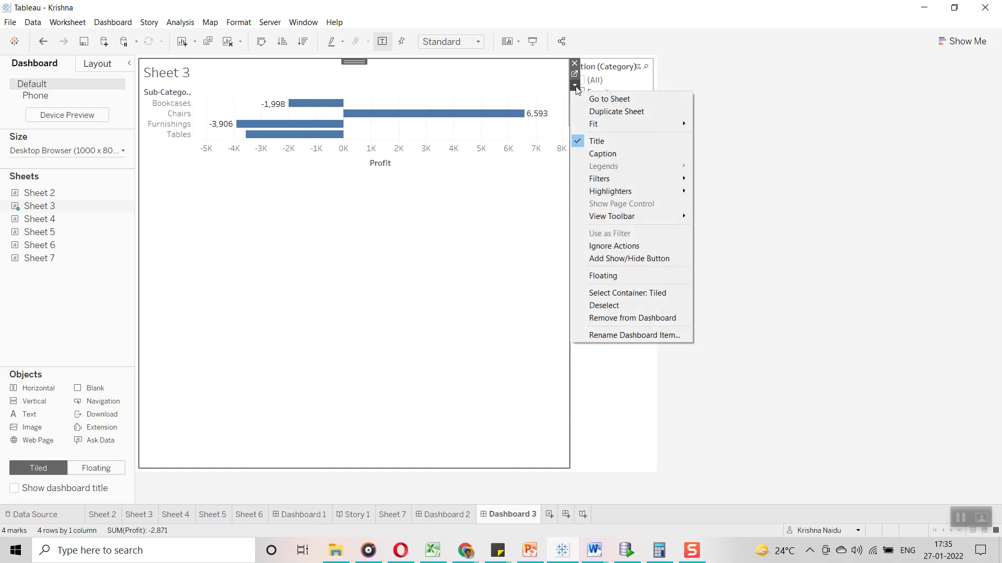
pyautogui.moveTo(636, 179)
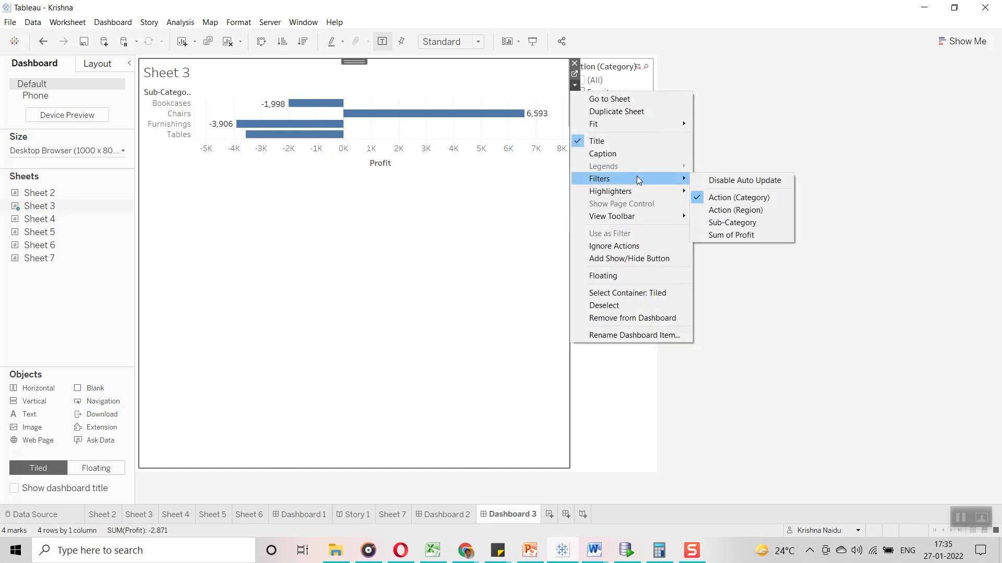
pyautogui.click(734, 210)
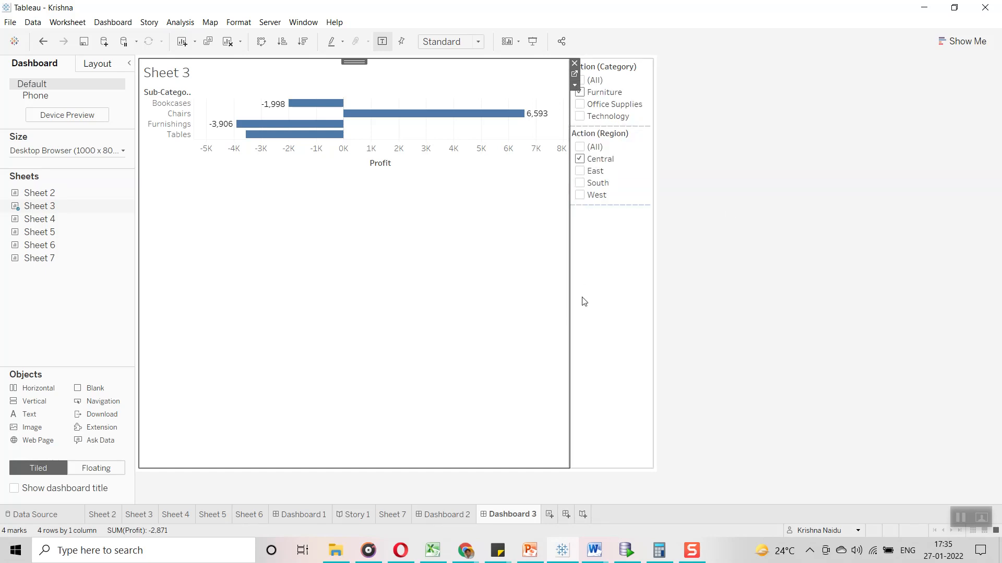
# Test the actions with the Office Supplies, South bar on Dashboard 2, check Dashboard 3, and return to clear the selection
pyautogui.click(439, 514)
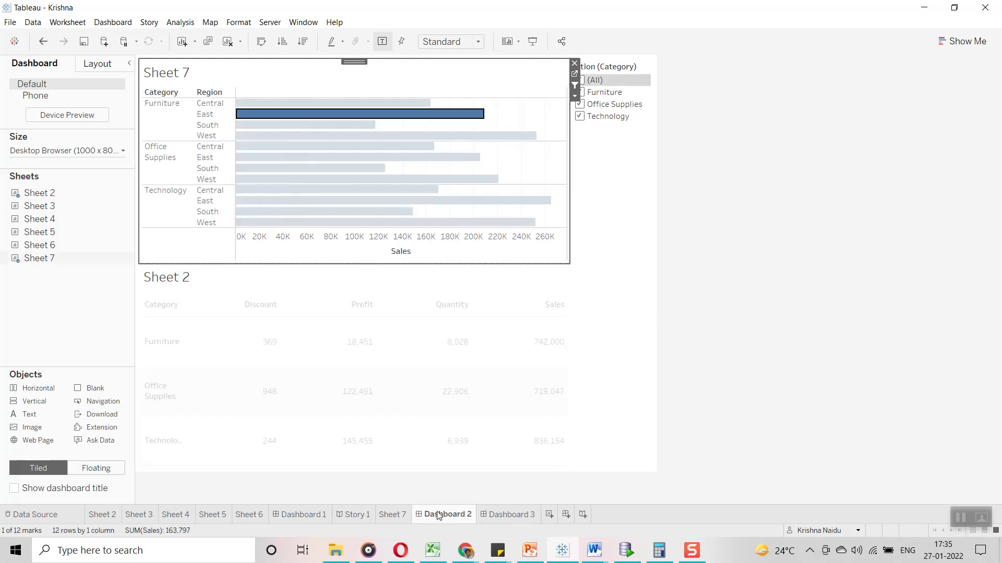
pyautogui.click(255, 175)
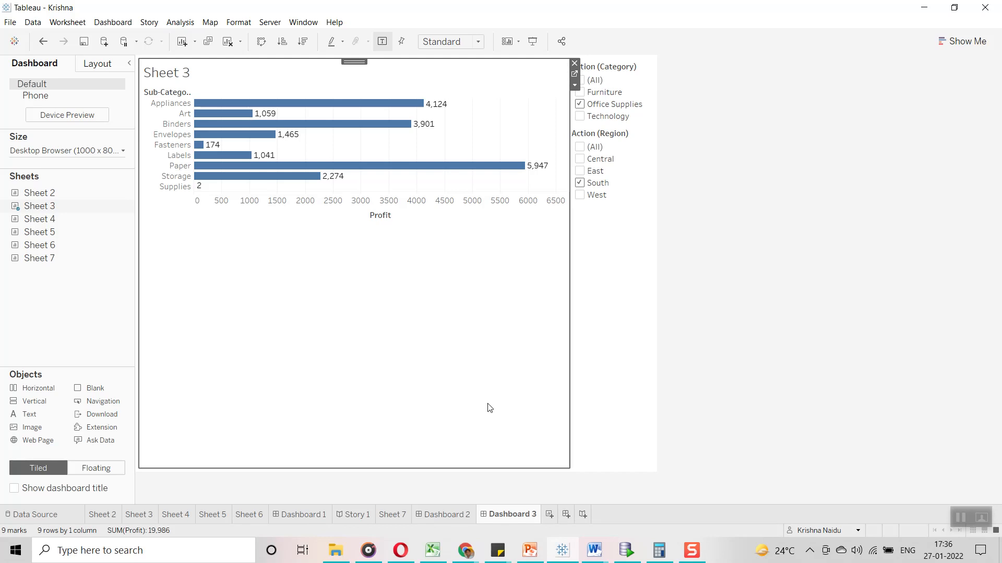
pyautogui.click(462, 512)
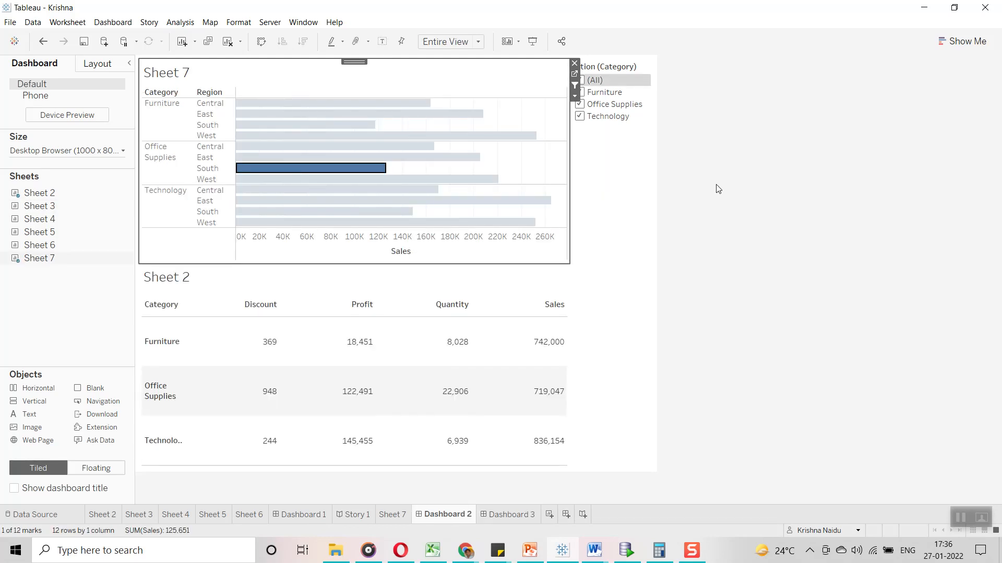
pyautogui.click(609, 183)
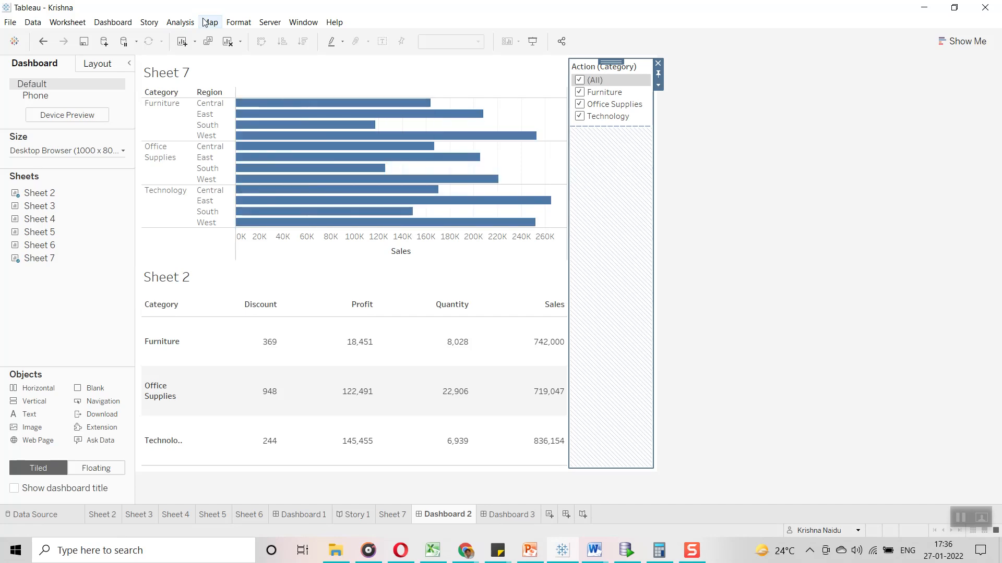
# Remove the Filter1 action from Dashboard 2's actions
pyautogui.click(112, 22)
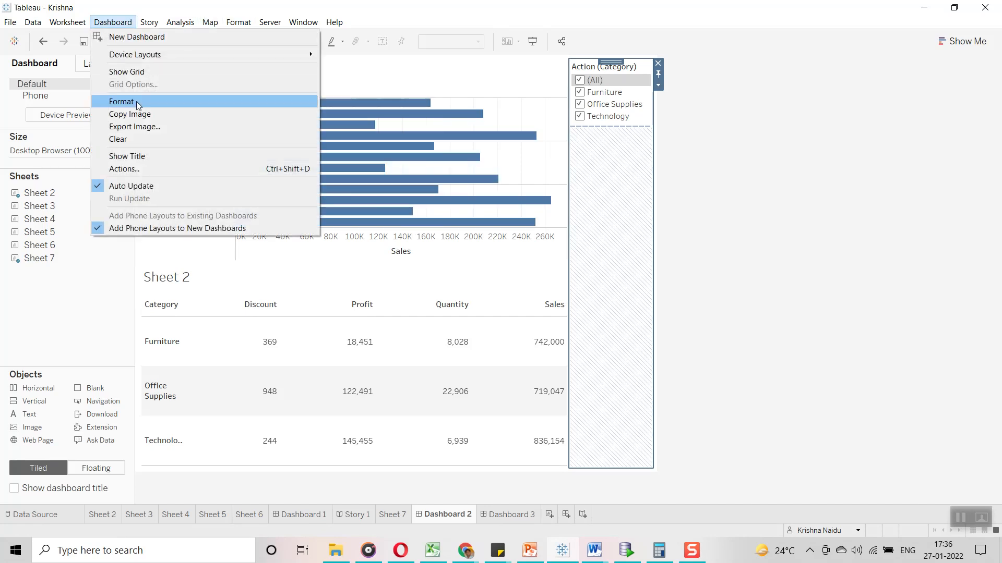
pyautogui.click(124, 168)
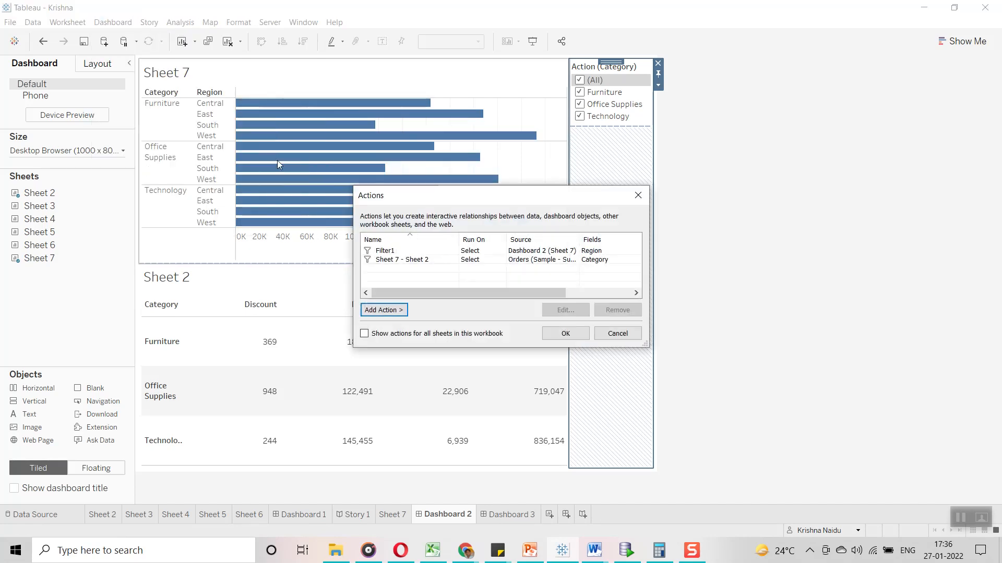
pyautogui.click(475, 252)
pyautogui.click(615, 311)
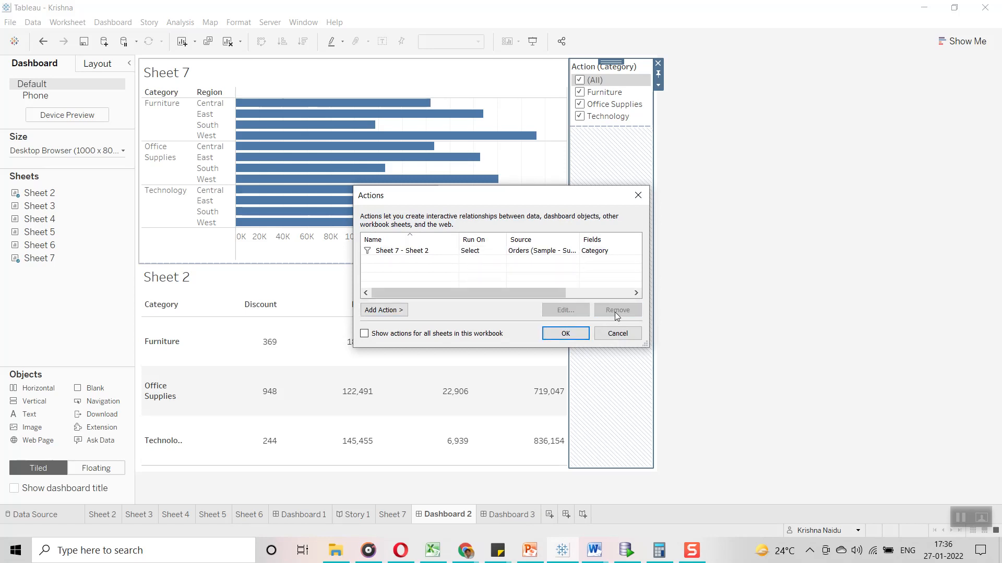
# Retarget the Sheet 7 - Sheet 2 filter action to Sheet 2 on Dashboard 2 using all fields, and save the actions
pyautogui.click(446, 252)
pyautogui.click(574, 313)
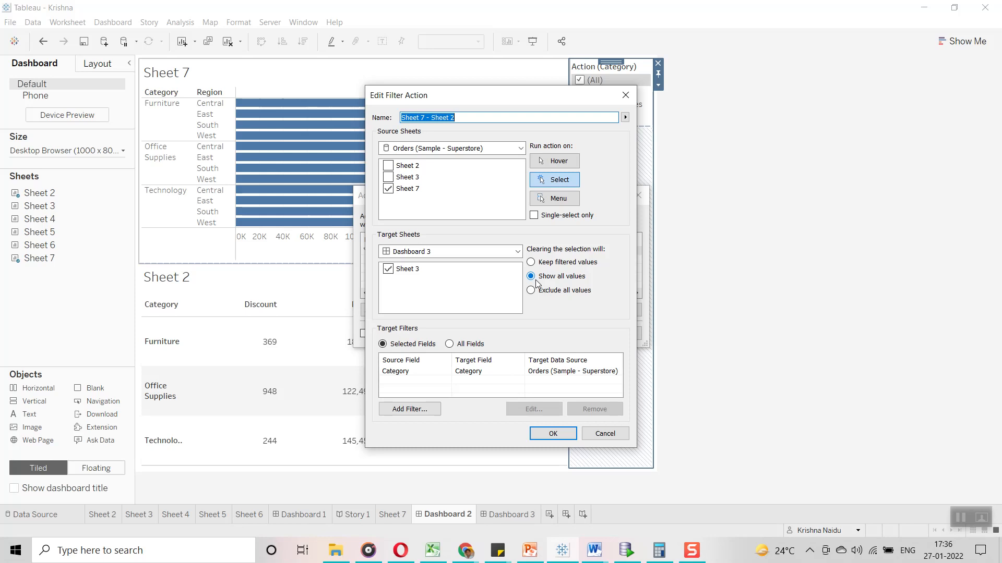
pyautogui.click(493, 251)
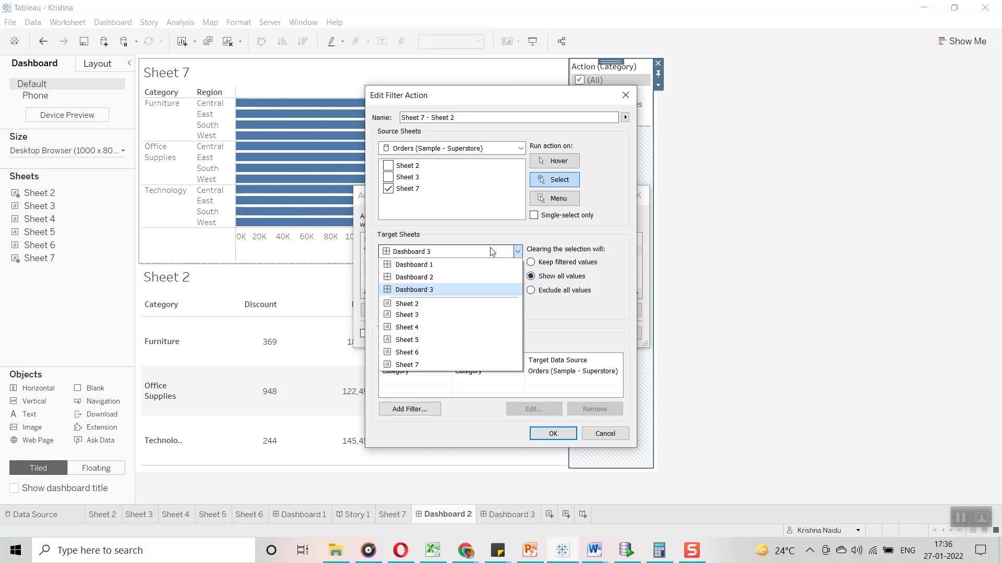
pyautogui.click(451, 266)
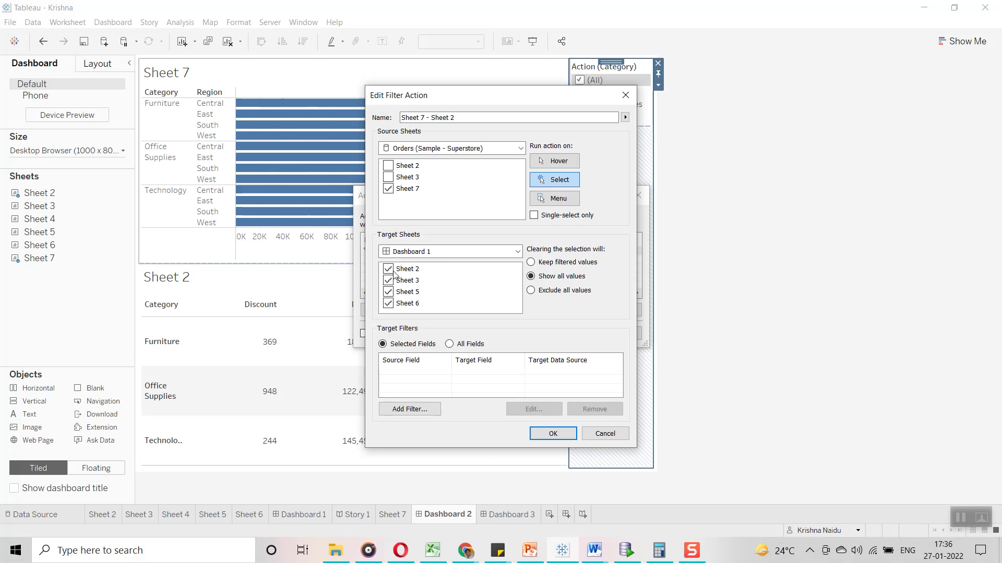
pyautogui.click(473, 252)
pyautogui.click(437, 278)
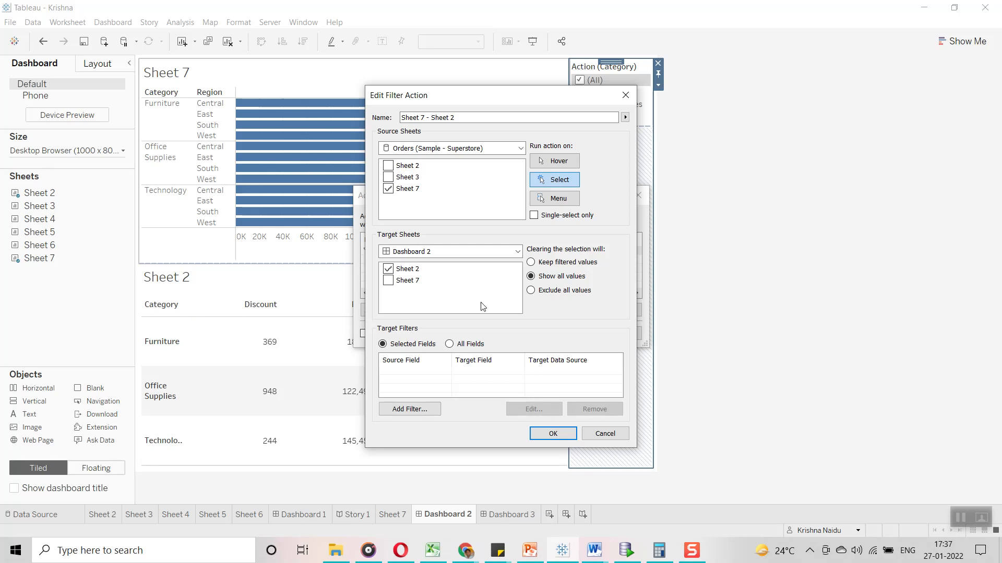
pyautogui.click(449, 345)
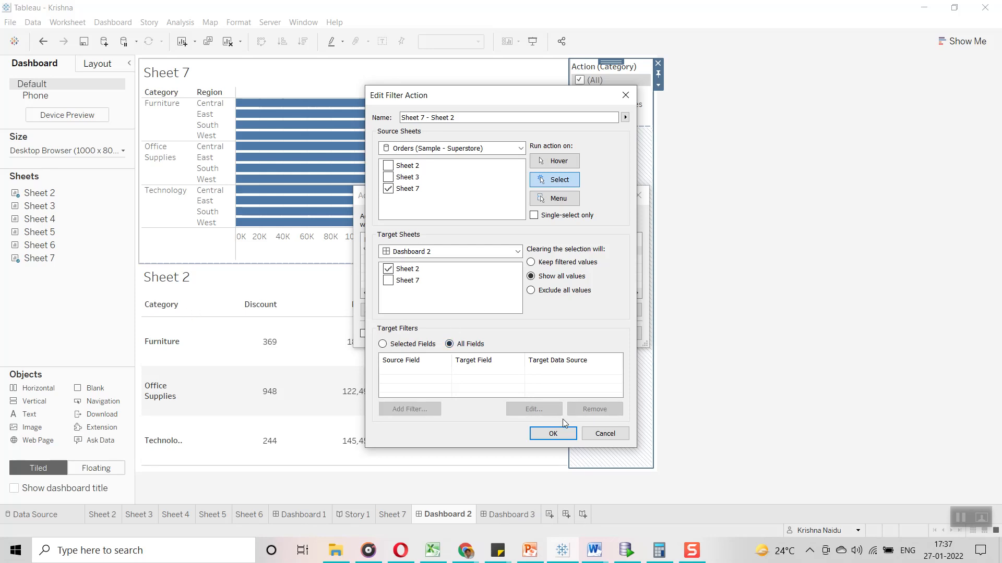
pyautogui.click(557, 434)
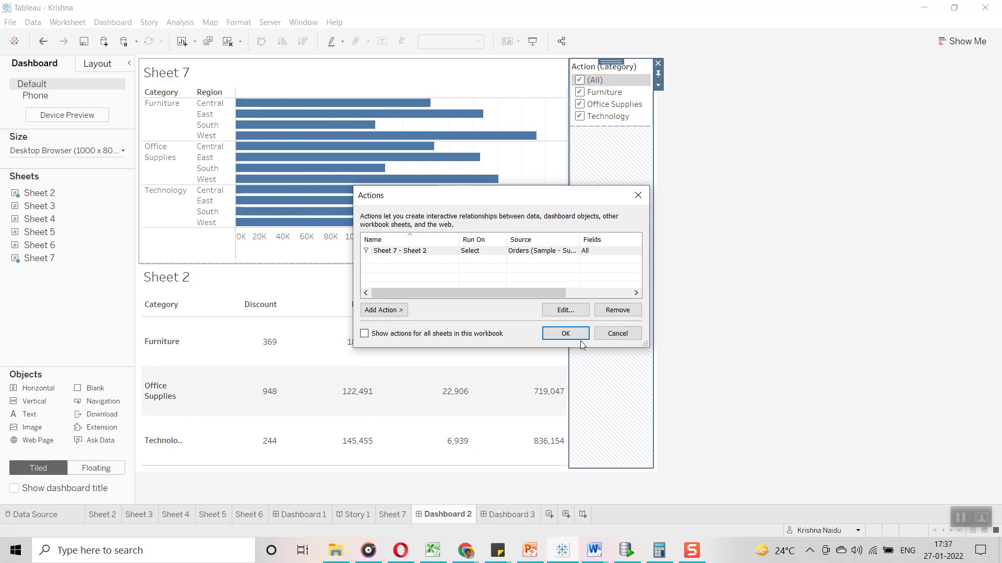
pyautogui.click(565, 333)
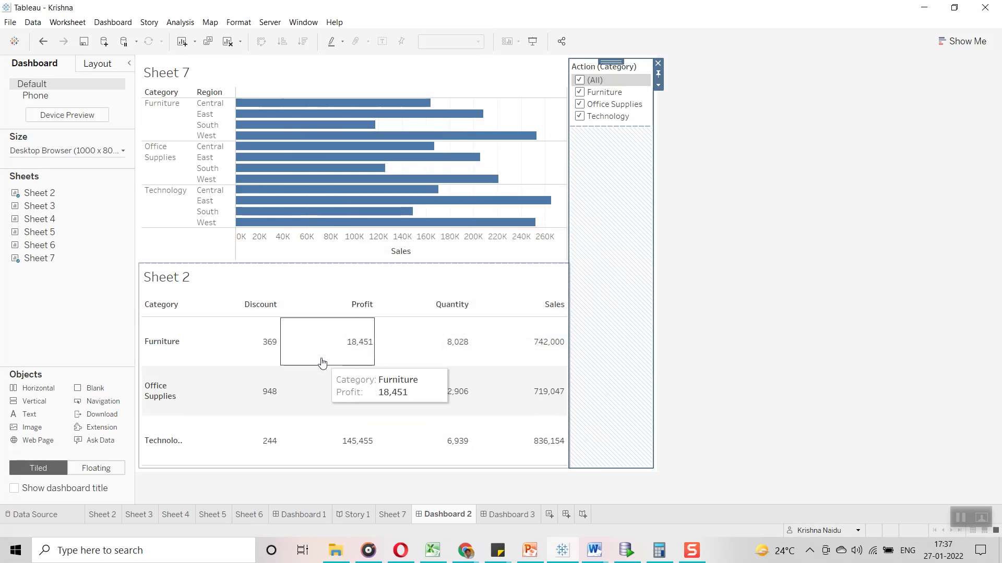
# Test the action by selecting Furniture and Office Supplies bars in Sheet 7 and clearing the selection to compare Sheet 2
pyautogui.click(313, 107)
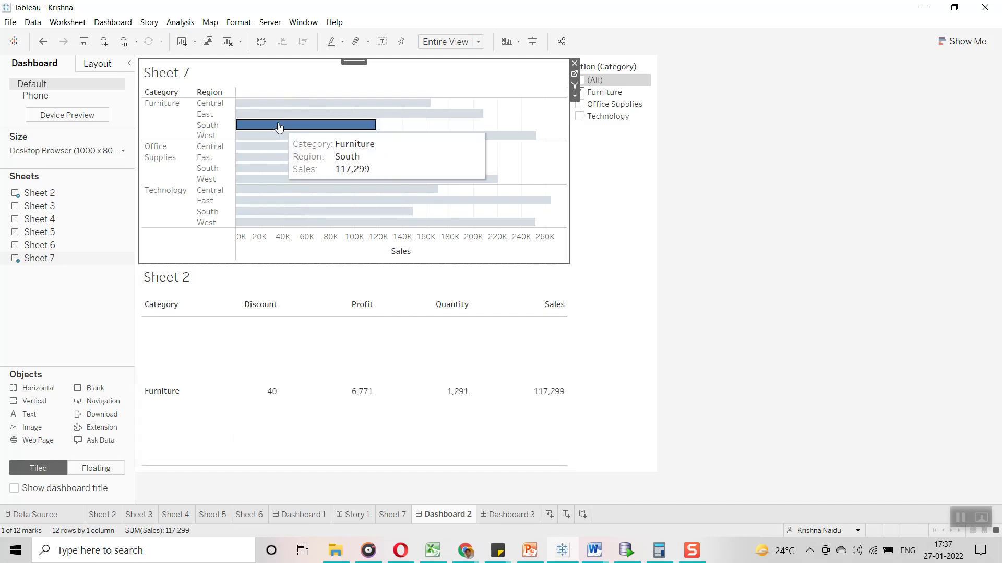
pyautogui.click(266, 147)
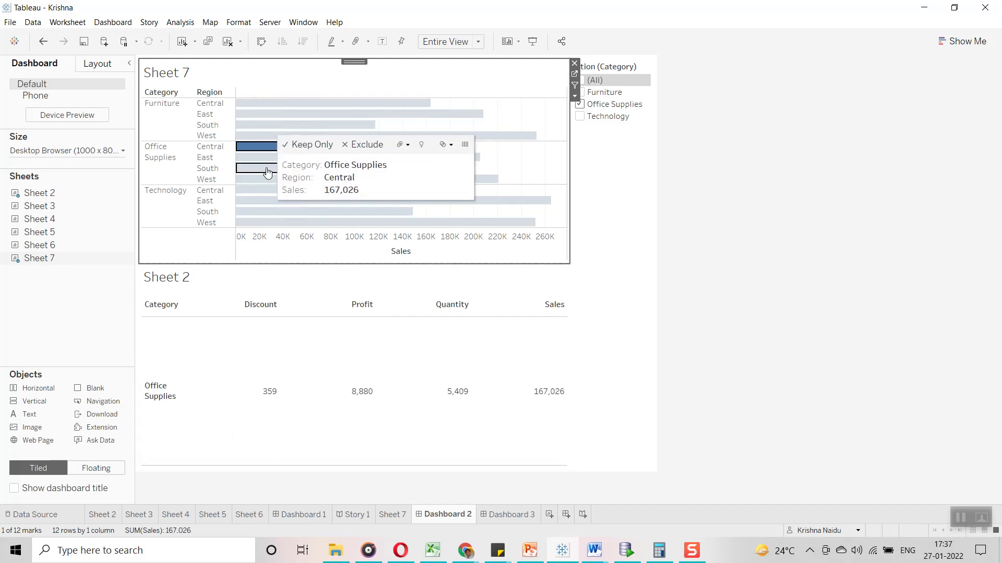
pyautogui.click(268, 170)
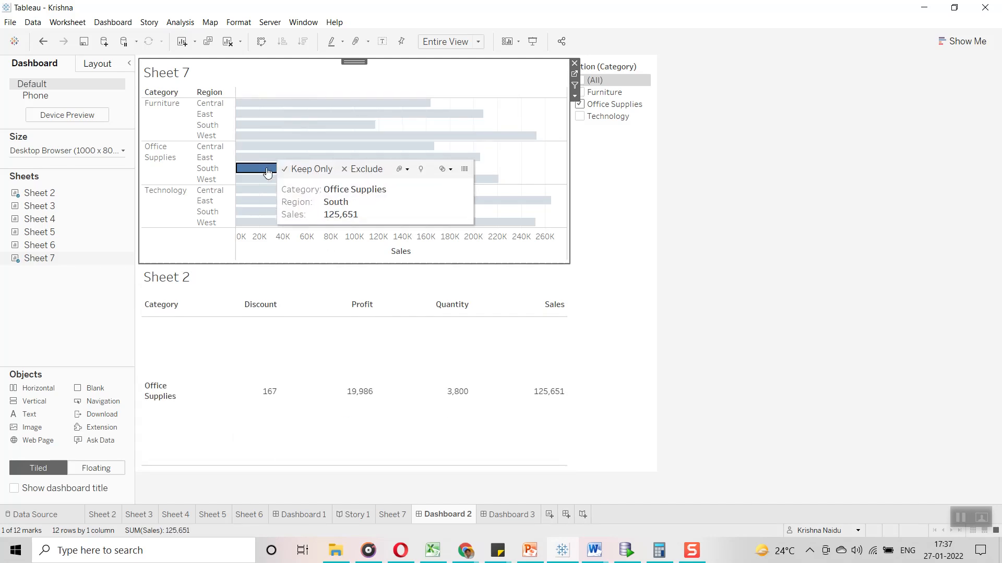
pyautogui.click(702, 216)
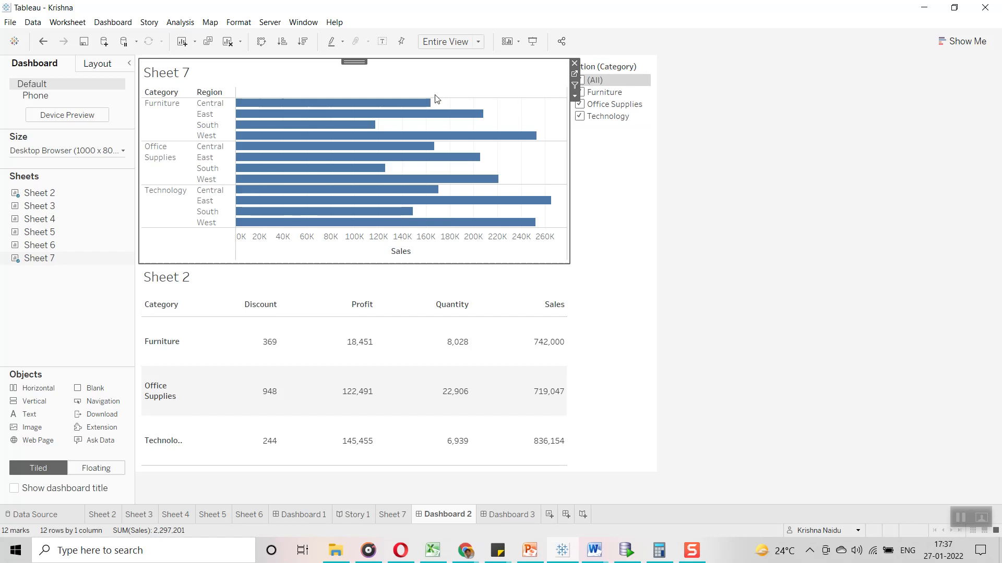
pyautogui.click(385, 114)
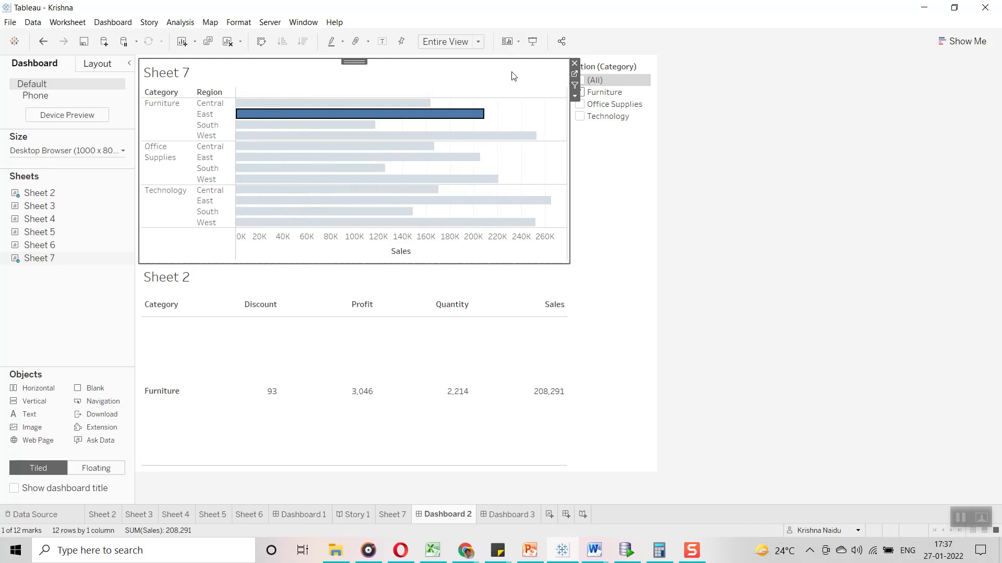
pyautogui.click(560, 163)
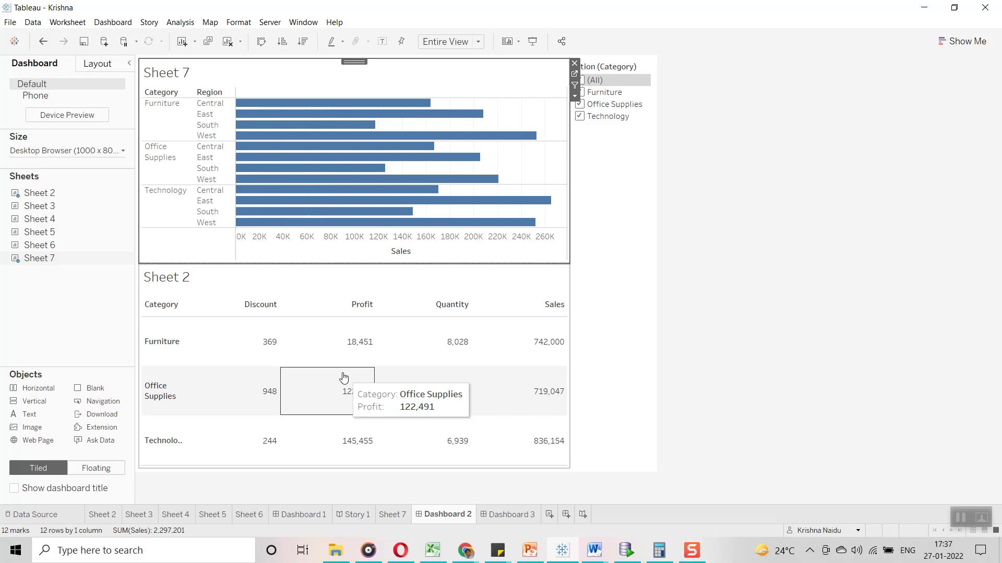
# Set the Sheet 7 - Sheet 2 action to keep filtered values when the selection is cleared, and save the actions
pyautogui.click(113, 22)
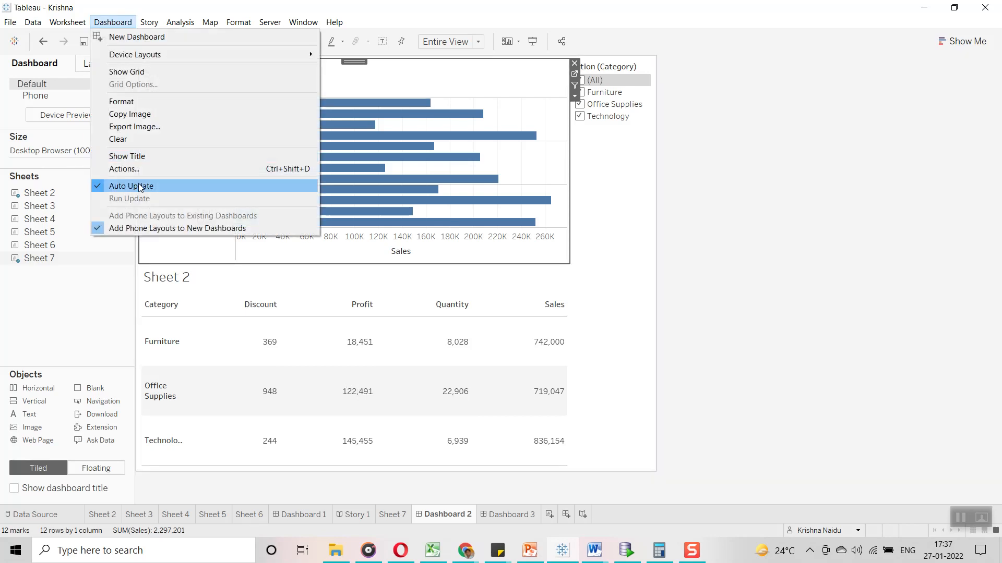
pyautogui.click(142, 170)
pyautogui.click(492, 252)
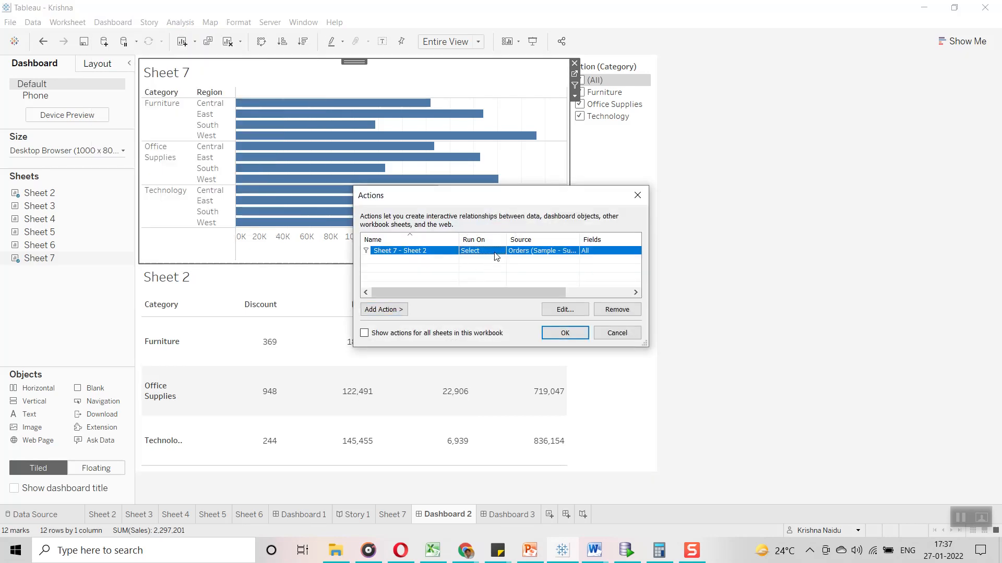
pyautogui.click(565, 309)
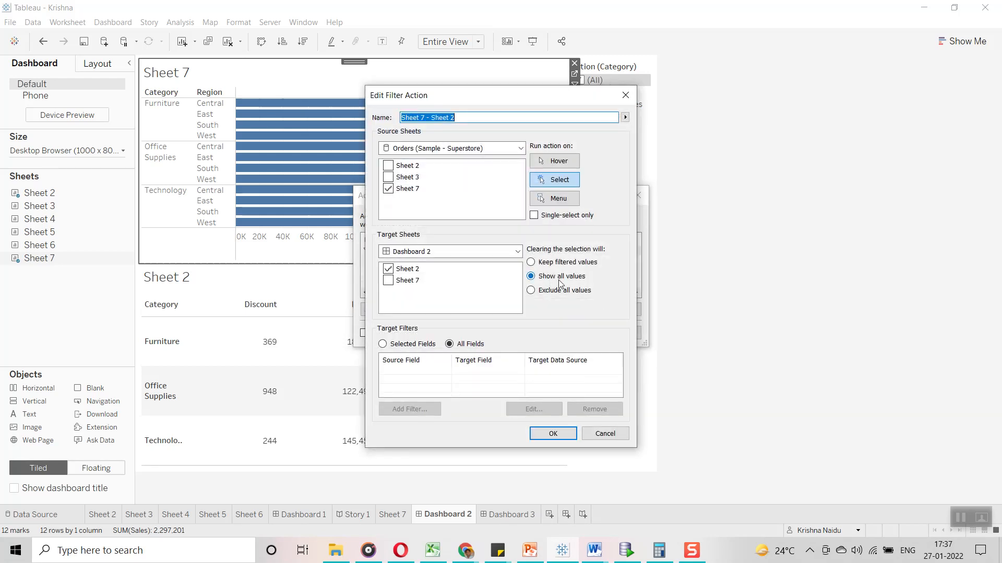
pyautogui.click(532, 263)
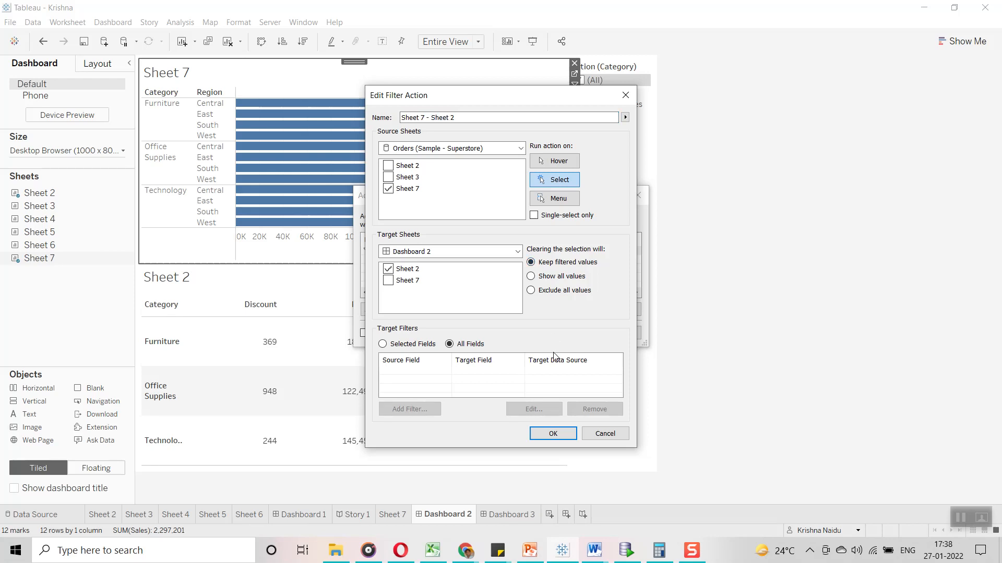
pyautogui.click(554, 435)
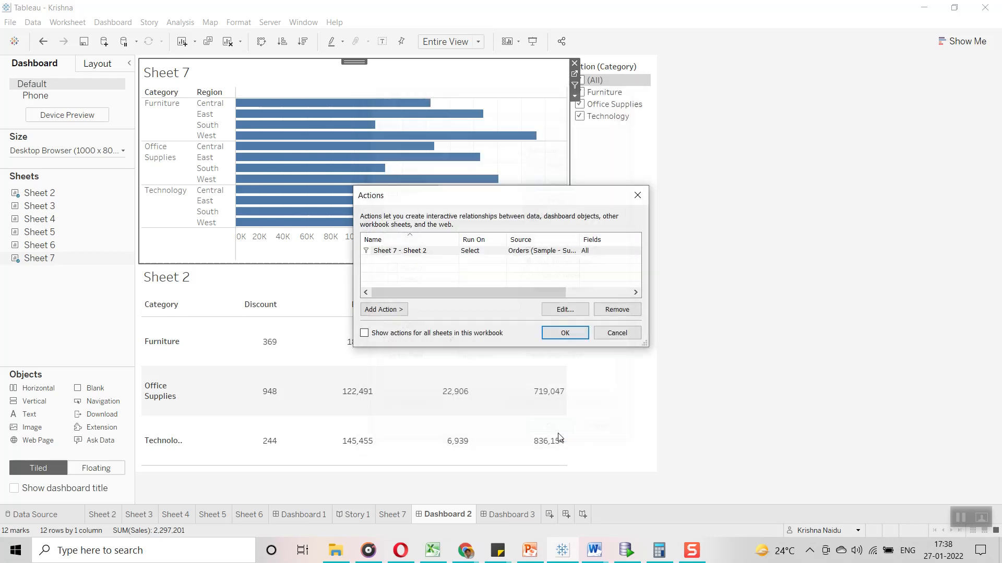
pyautogui.click(565, 333)
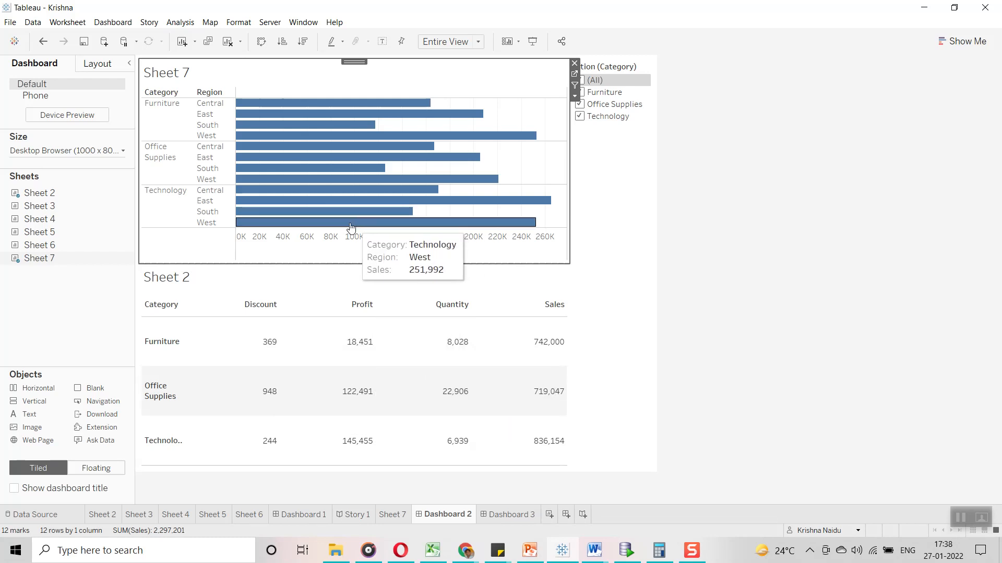
# Select the Technology, West bar in Sheet 7 and clear the selection to check how Sheet 2 responds
pyautogui.click(283, 223)
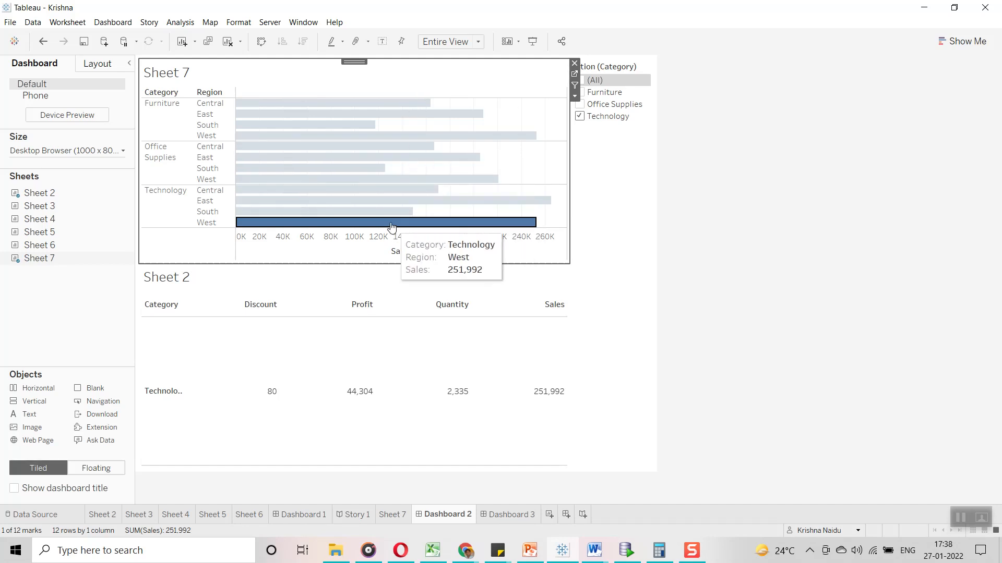
pyautogui.click(562, 166)
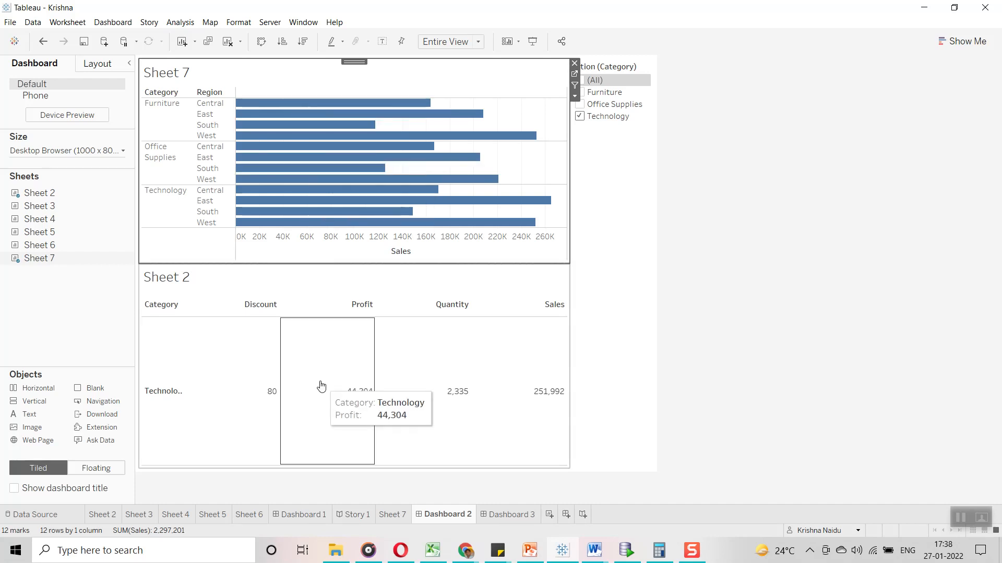
# Select several Furniture and Office Supplies bars in Sheet 7, ending with Furniture, South, and clear the selection to check Sheet 2
pyautogui.click(219, 293)
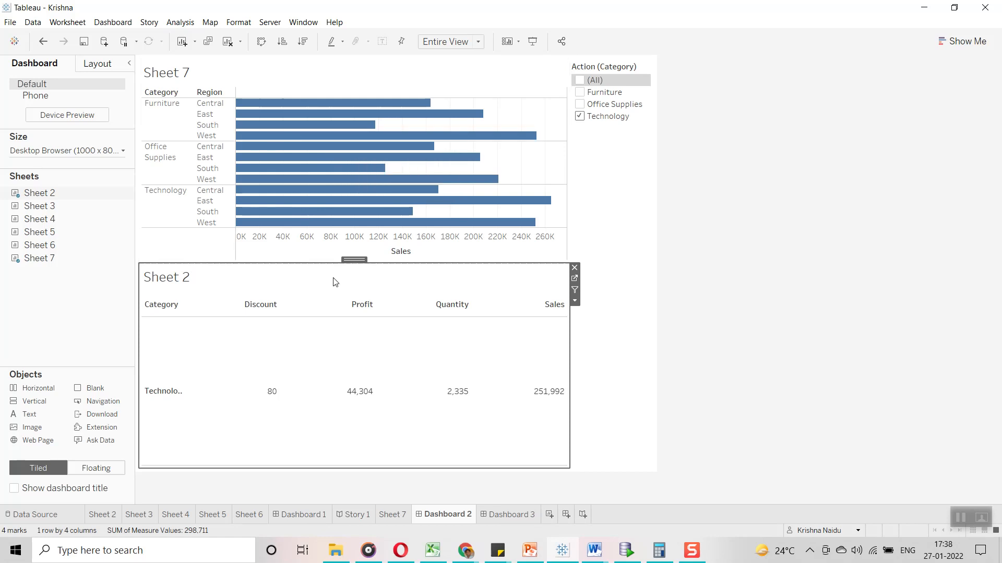
pyautogui.click(346, 104)
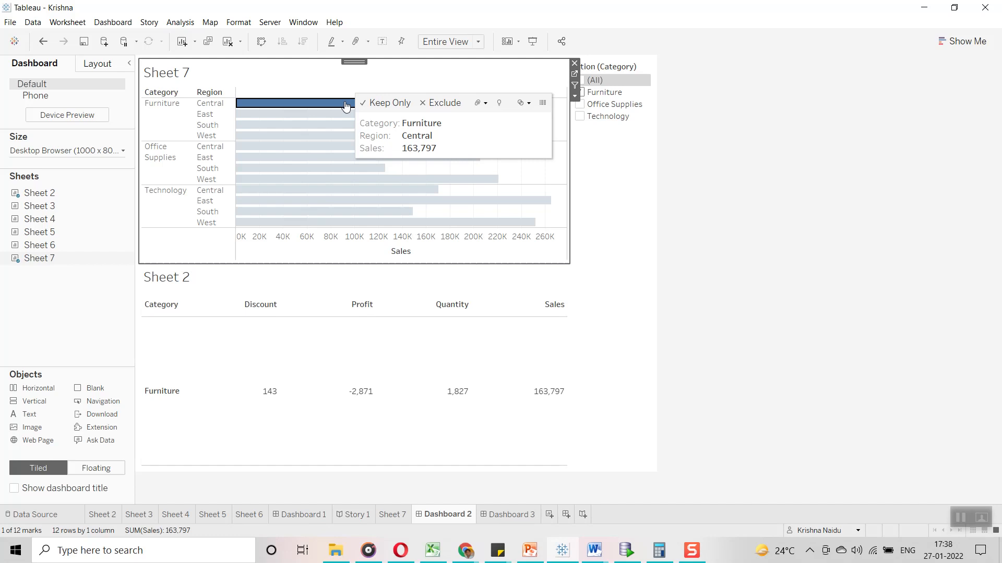
pyautogui.click(326, 158)
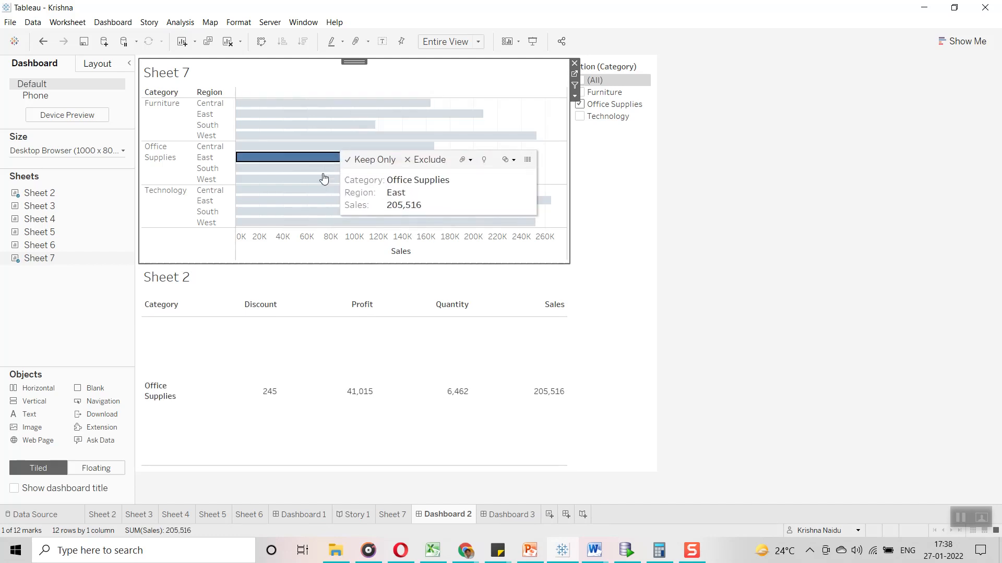
pyautogui.click(324, 178)
pyautogui.click(324, 146)
pyautogui.click(325, 126)
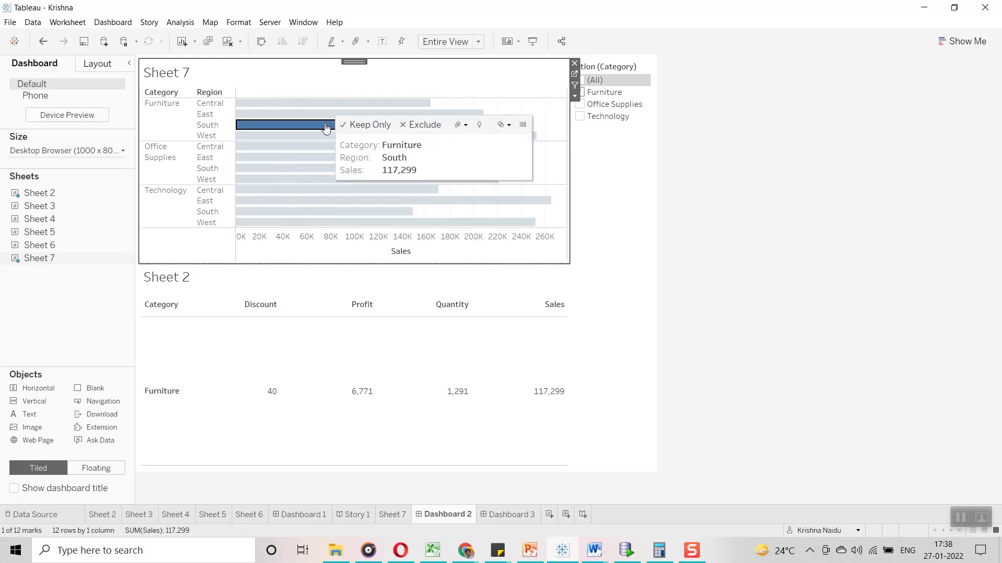
pyautogui.click(555, 125)
pyautogui.moveTo(305, 390)
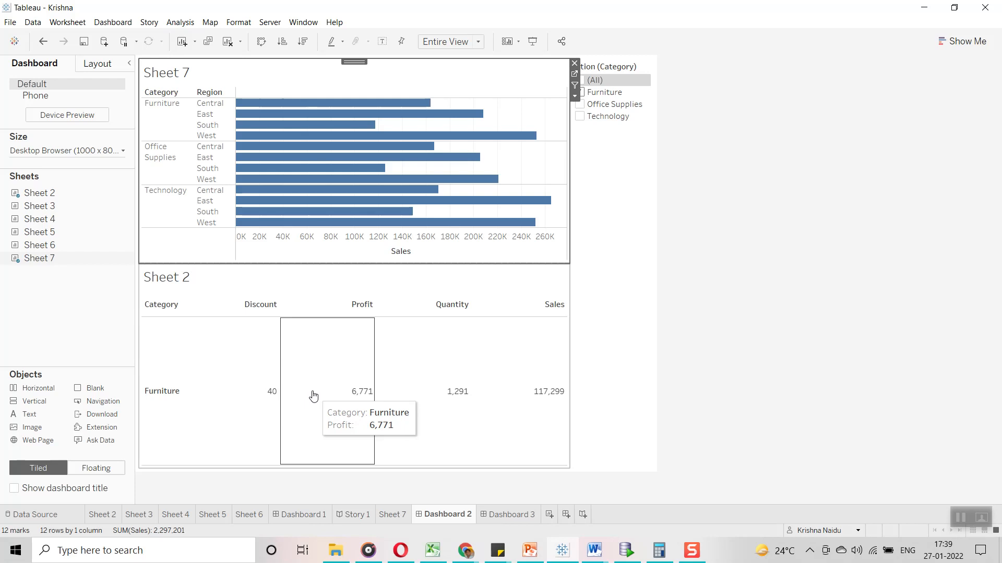
# Set the Sheet 7 - Sheet 2 filter action to exclude all values when the selection is cleared, and save the actions
pyautogui.click(113, 22)
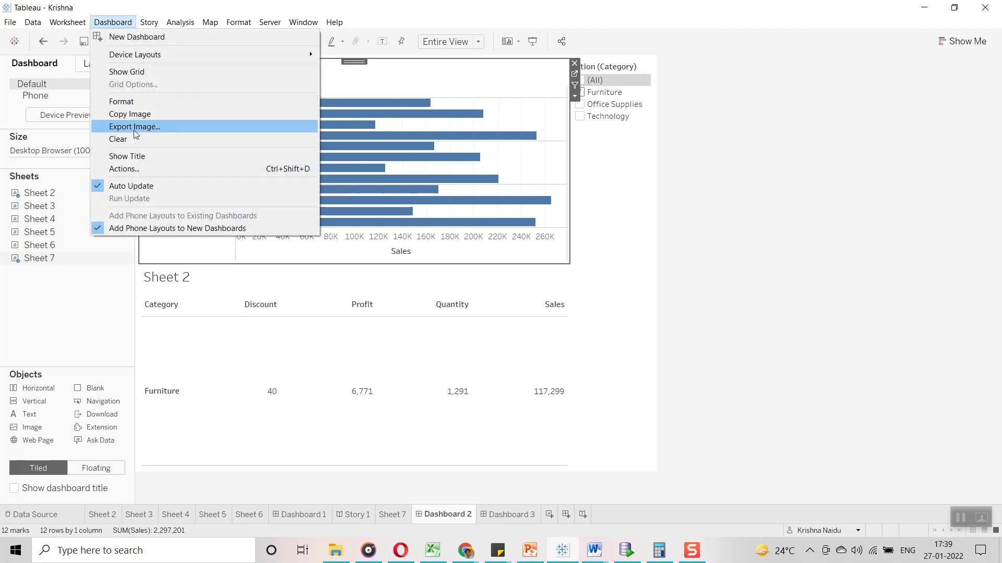
pyautogui.click(141, 173)
pyautogui.click(518, 254)
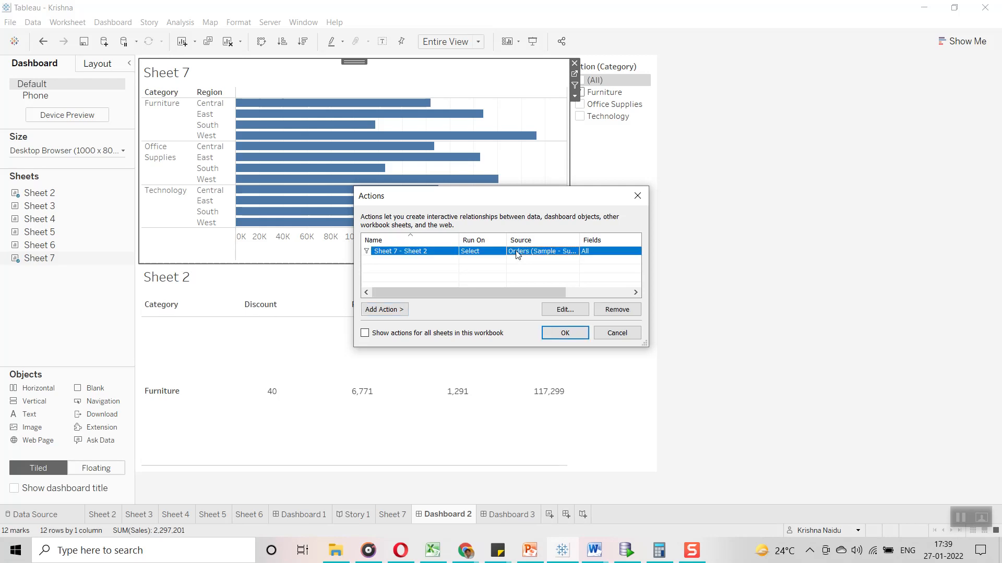
pyautogui.click(565, 309)
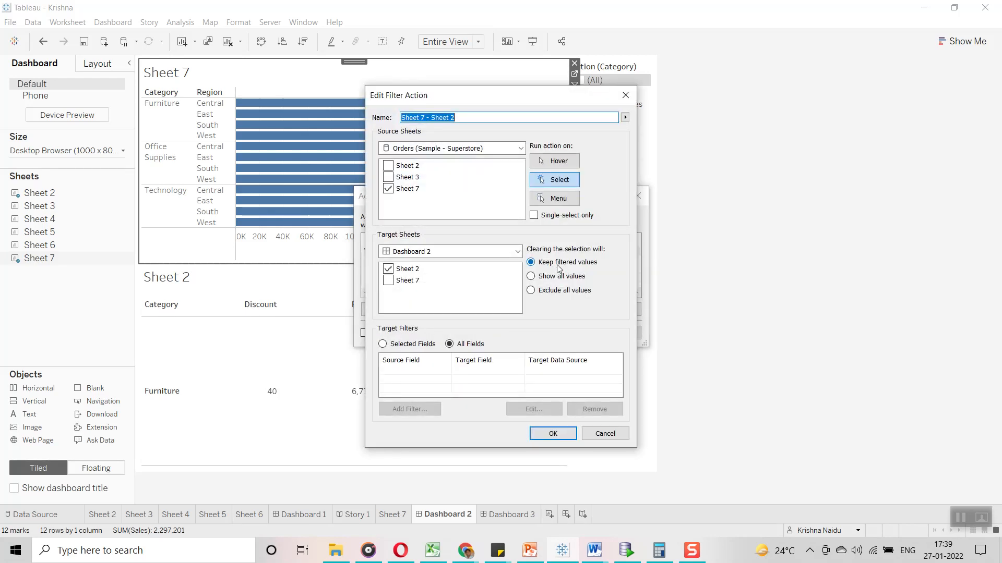
pyautogui.click(532, 290)
pyautogui.click(552, 435)
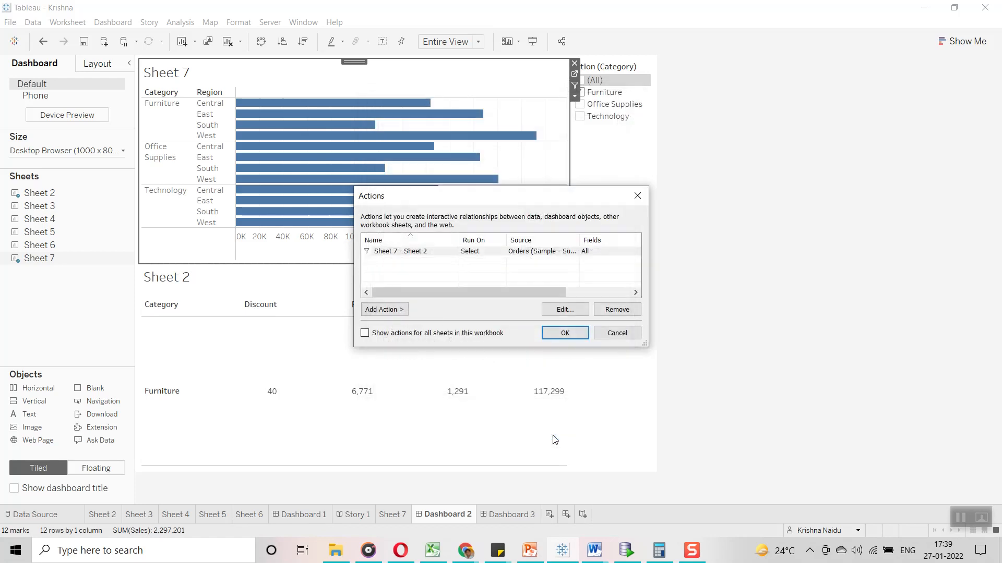
pyautogui.click(566, 332)
# Select Furniture, Office Supplies and Technology bars in Sheet 7 one after another, and clear the selection to check Sheet 2
pyautogui.moveTo(396, 149)
pyautogui.click(324, 108)
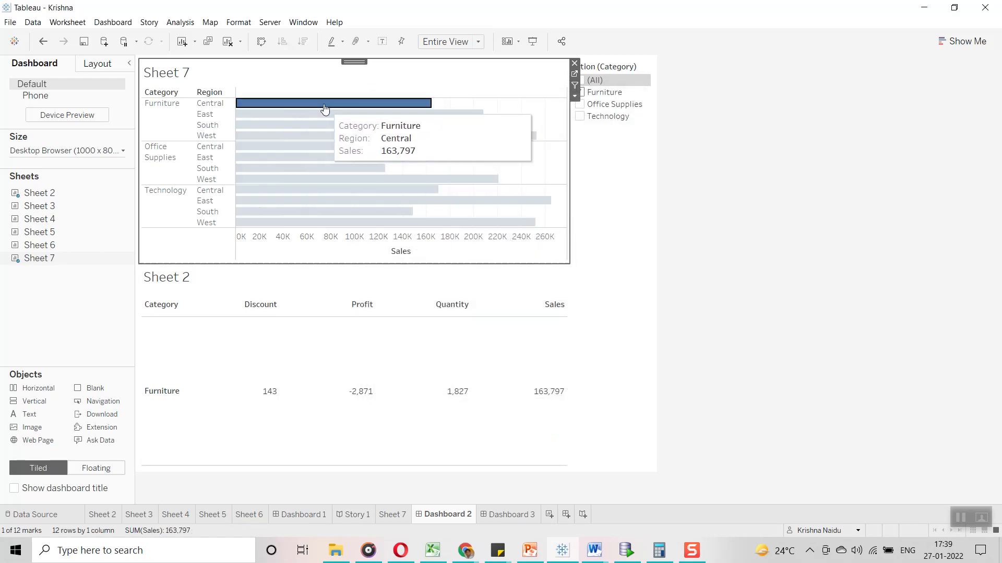
pyautogui.click(304, 126)
pyautogui.click(293, 158)
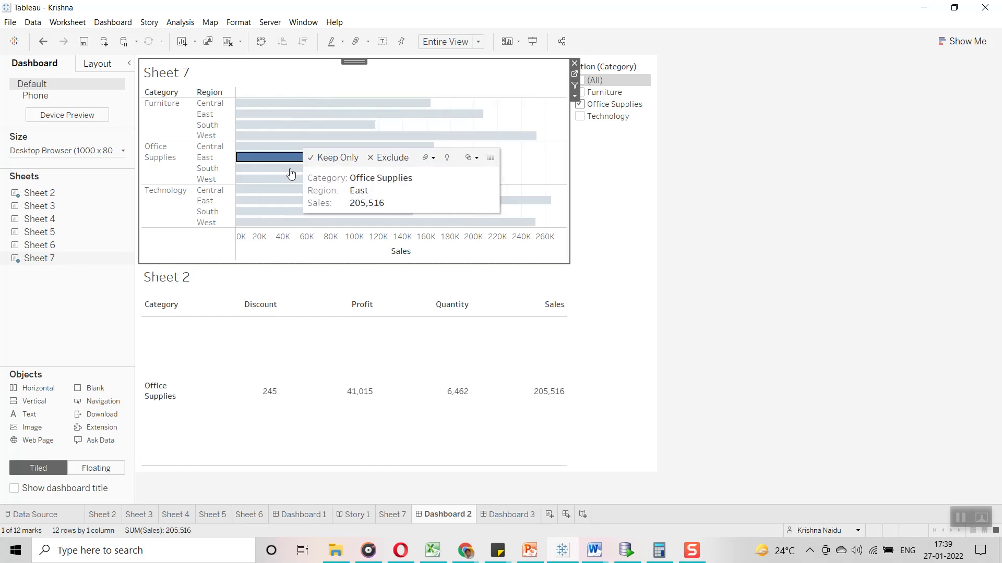
pyautogui.click(291, 168)
pyautogui.click(287, 180)
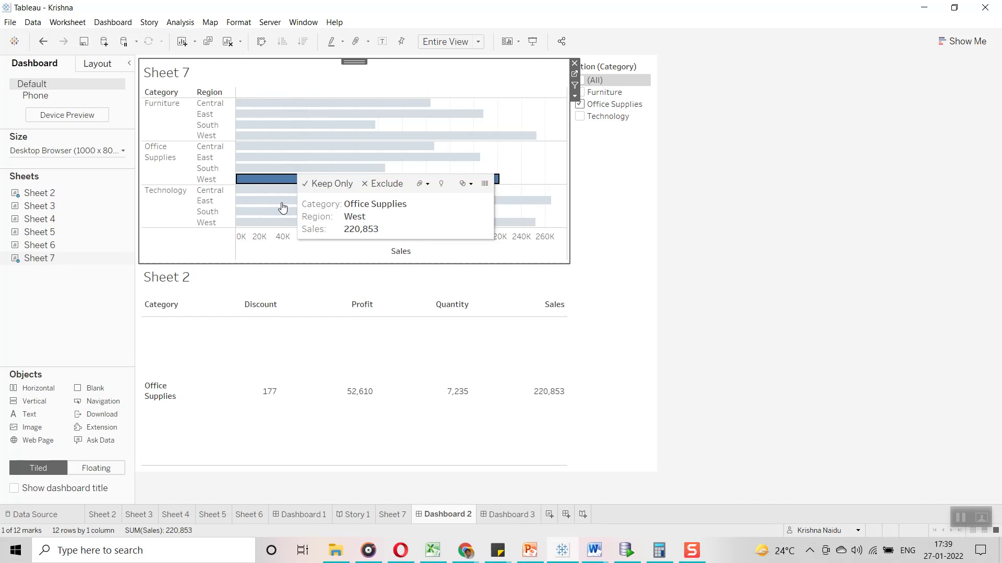
pyautogui.click(285, 200)
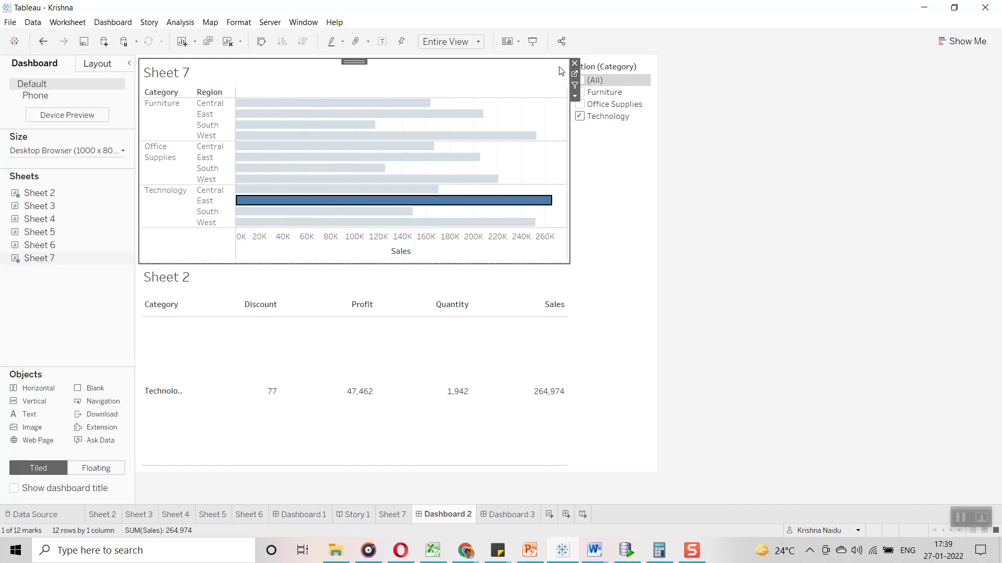
pyautogui.click(558, 115)
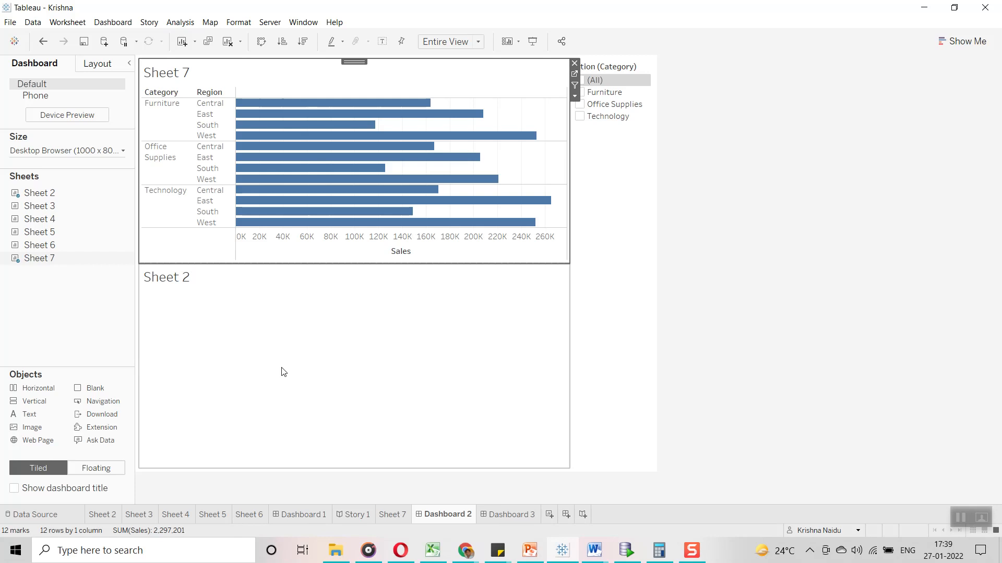
# Select the Technology, Furniture and Office Supplies category headers in Sheet 7 in turn, and clear the selection to compare Sheet 2
pyautogui.click(163, 205)
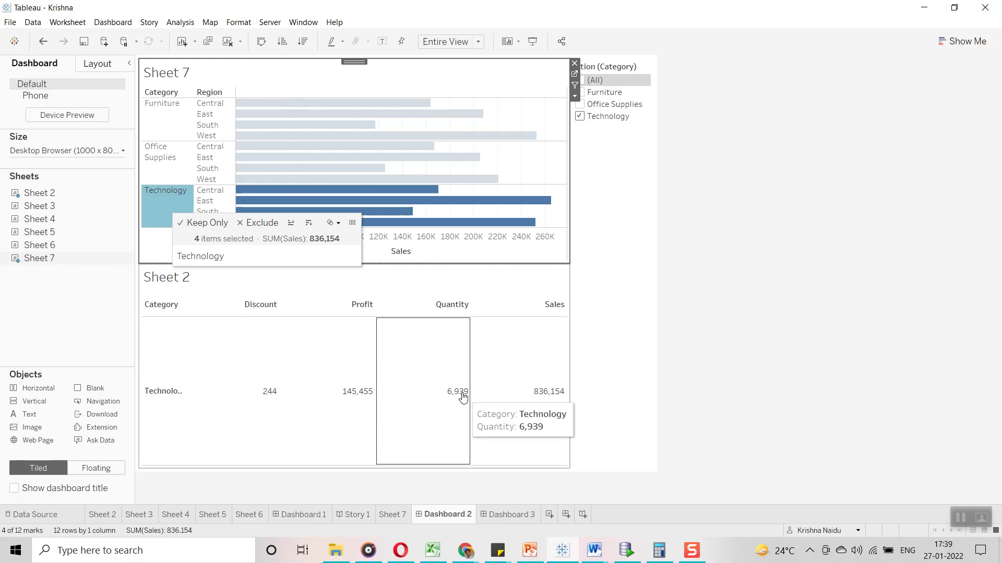
pyautogui.click(165, 127)
pyautogui.click(162, 167)
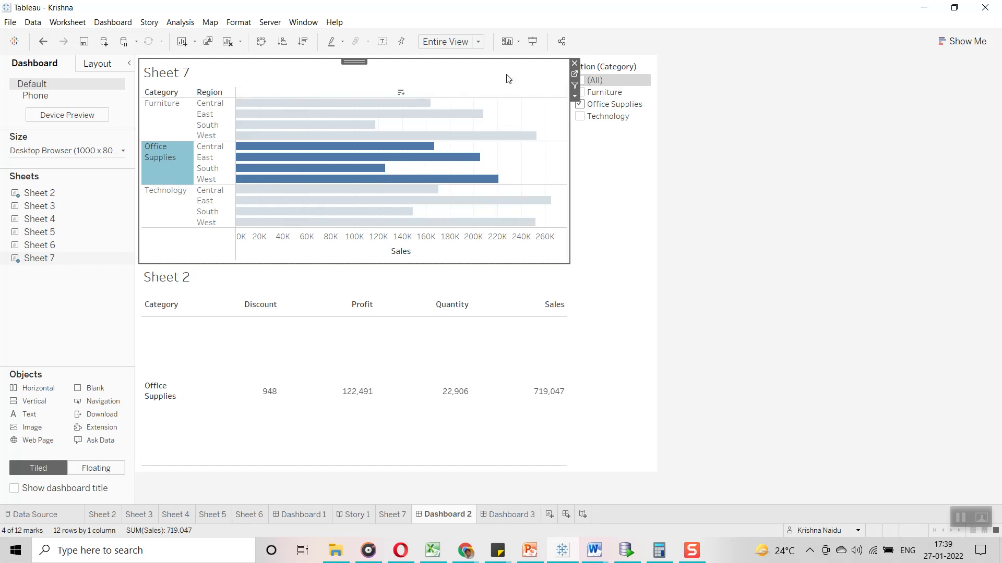
pyautogui.click(547, 110)
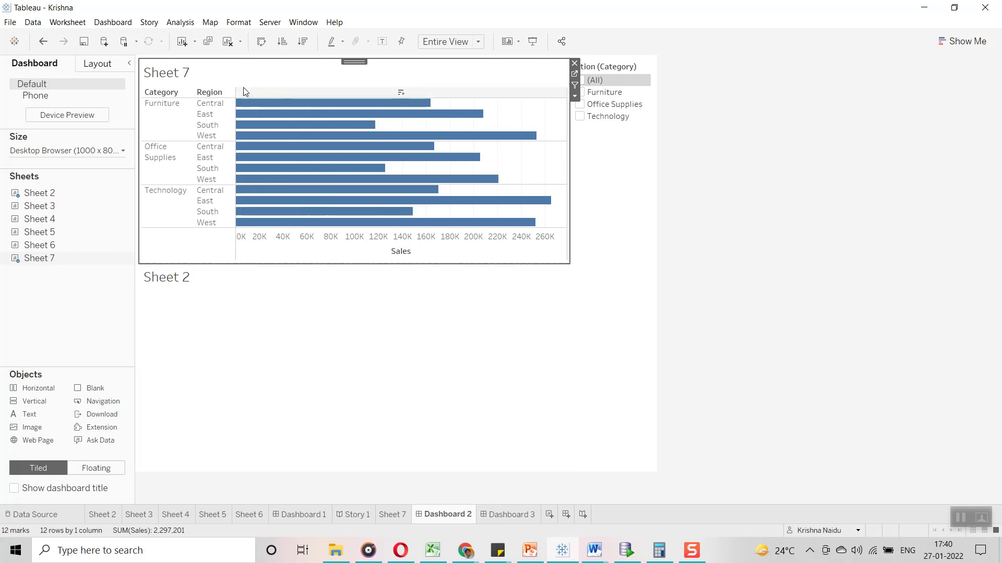
pyautogui.click(108, 26)
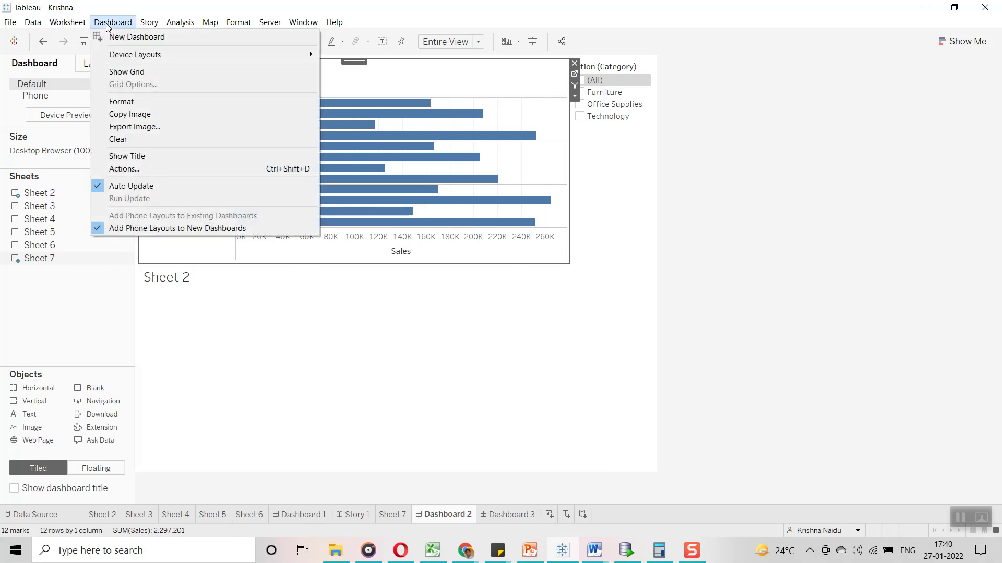
pyautogui.click(156, 168)
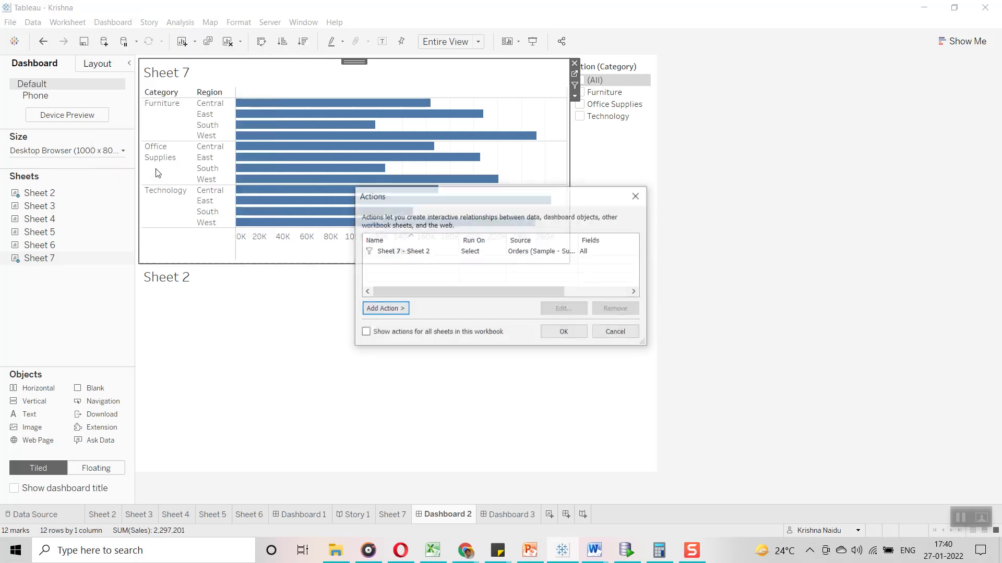
pyautogui.click(484, 251)
pyautogui.click(561, 309)
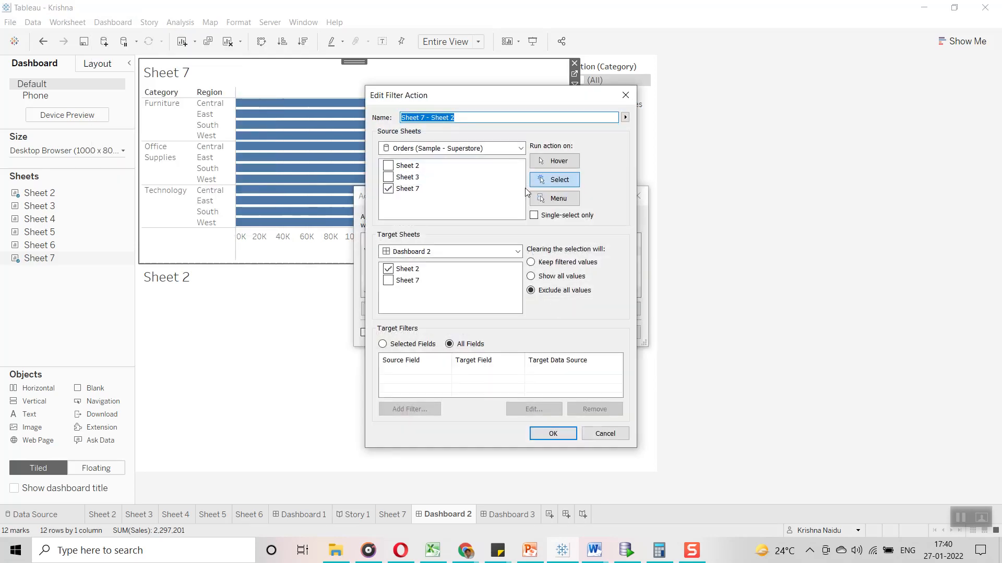
pyautogui.click(396, 346)
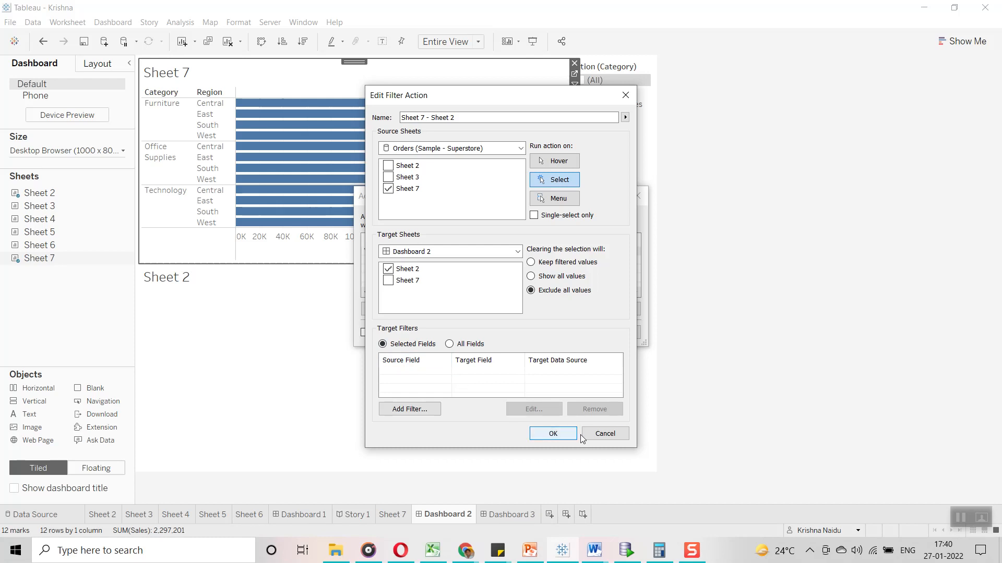
pyautogui.click(603, 437)
pyautogui.click(624, 333)
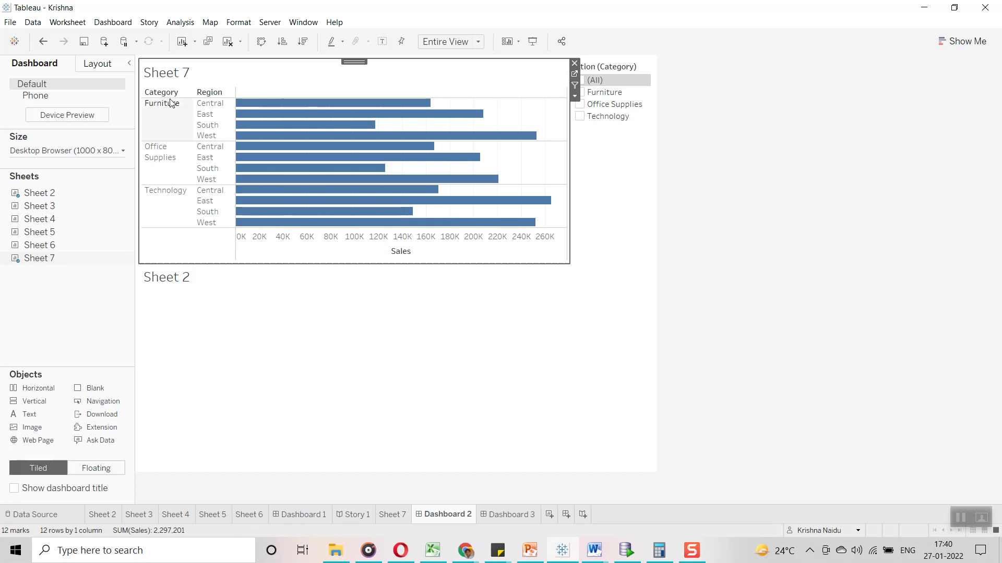
# Retarget the Sheet 7 - Sheet 2 filter action to Sheet 3 on Dashboard 3 using all fields, and save the actions
pyautogui.click(515, 516)
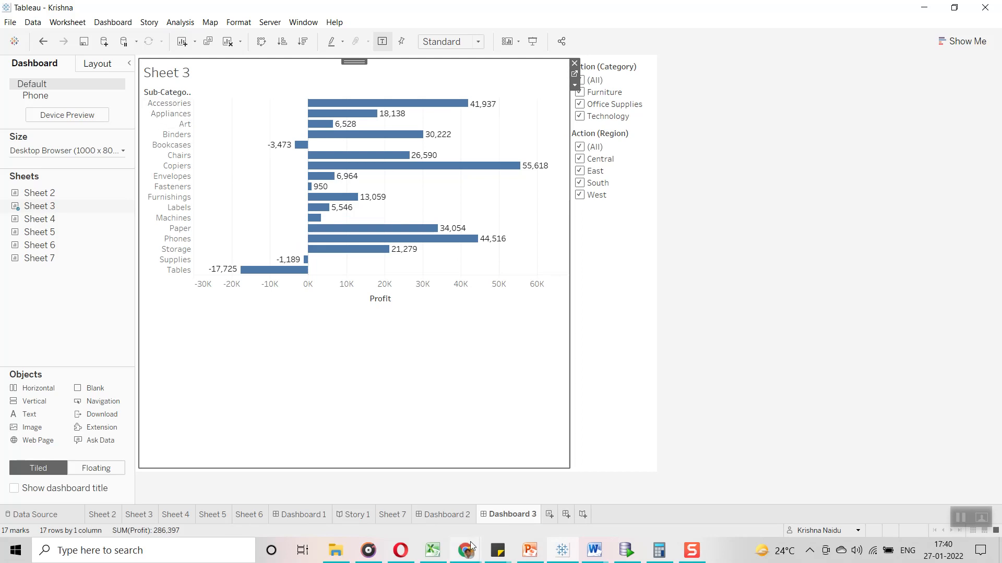
pyautogui.moveTo(471, 544)
pyautogui.click(444, 514)
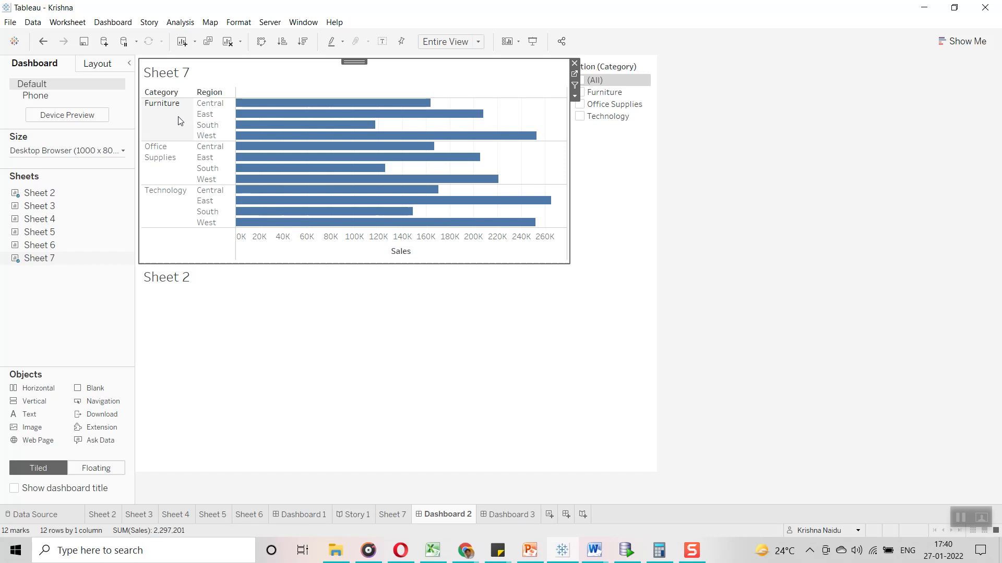
pyautogui.click(114, 22)
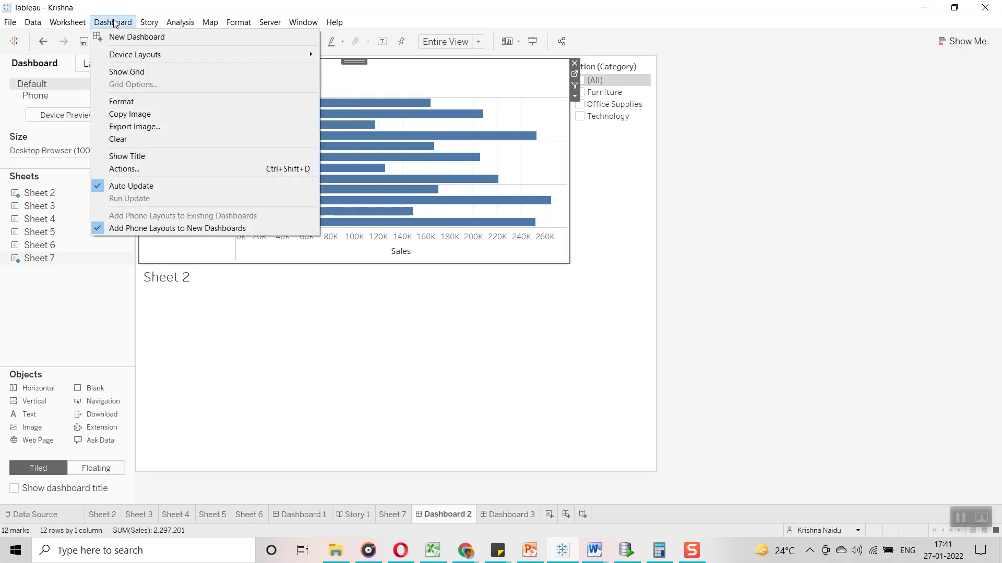
pyautogui.click(125, 168)
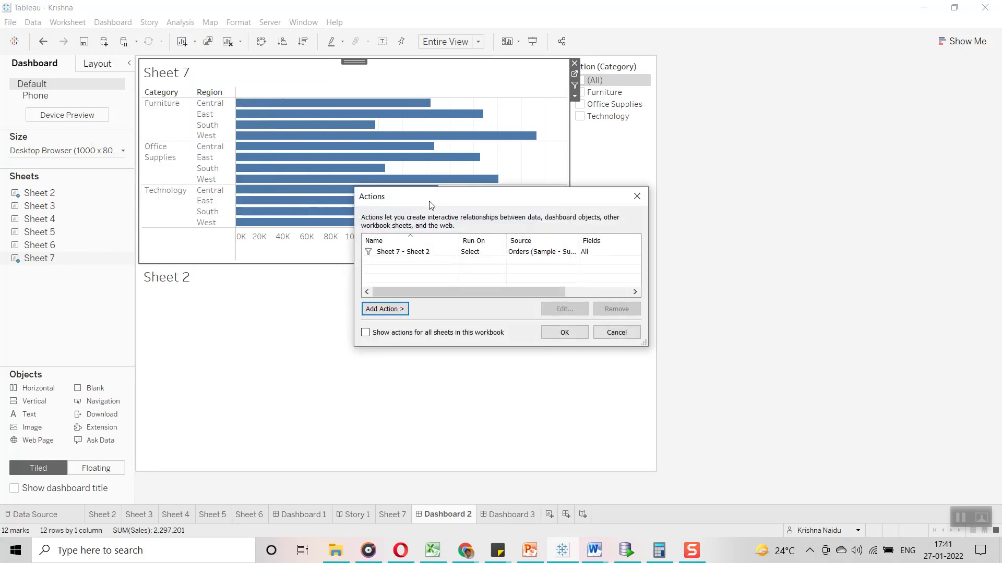
pyautogui.click(453, 252)
pyautogui.click(564, 309)
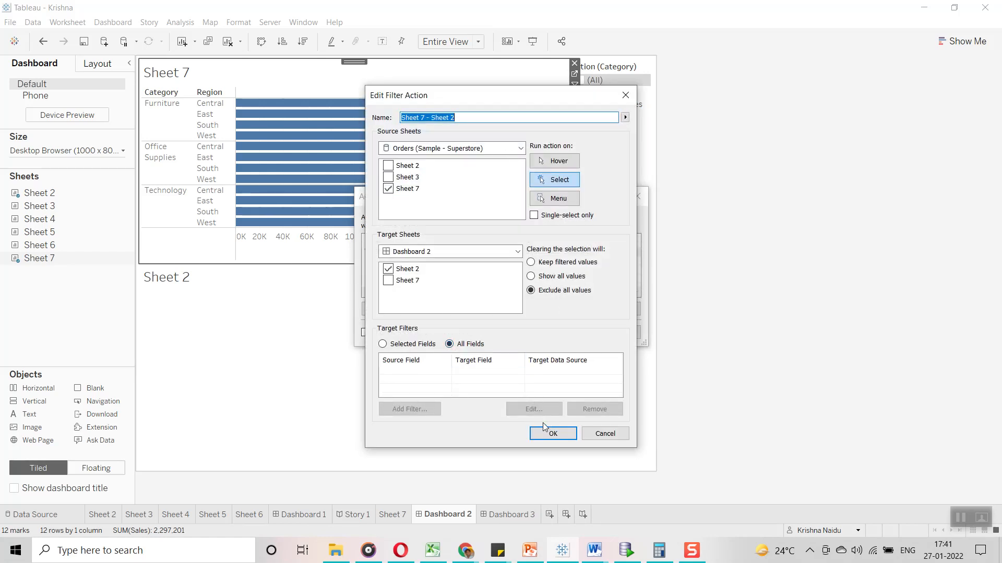
pyautogui.click(452, 251)
pyautogui.click(439, 290)
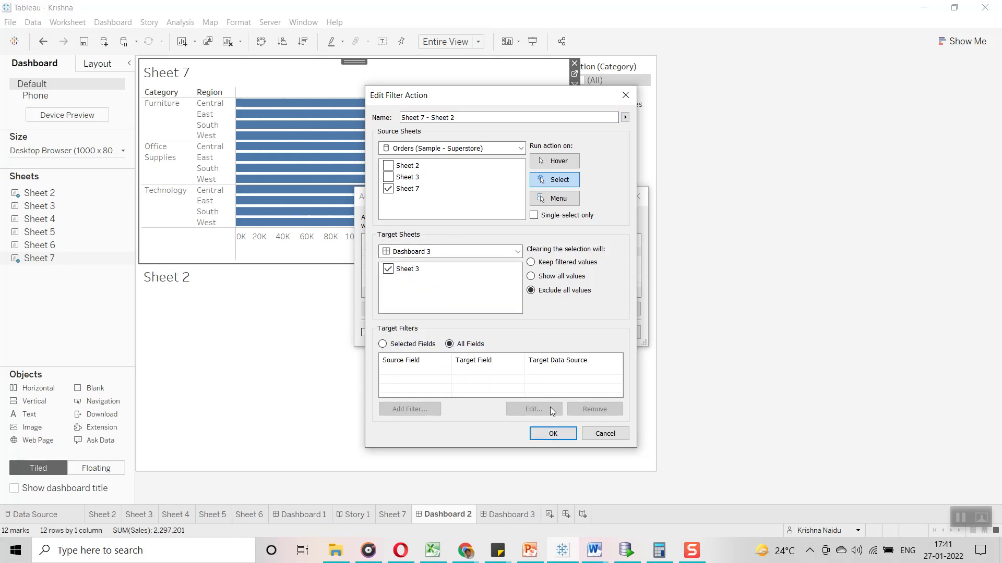
pyautogui.click(553, 434)
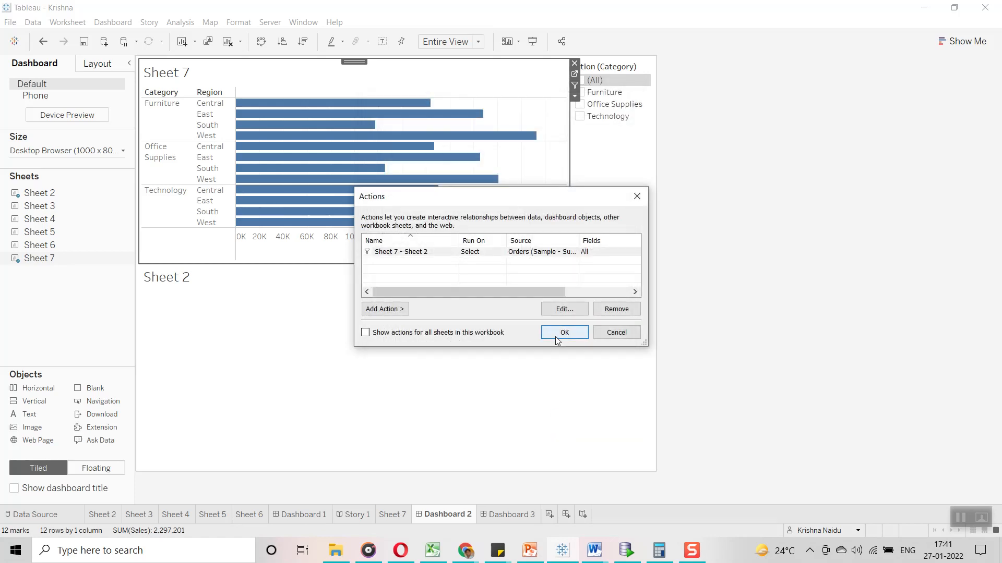
pyautogui.click(555, 336)
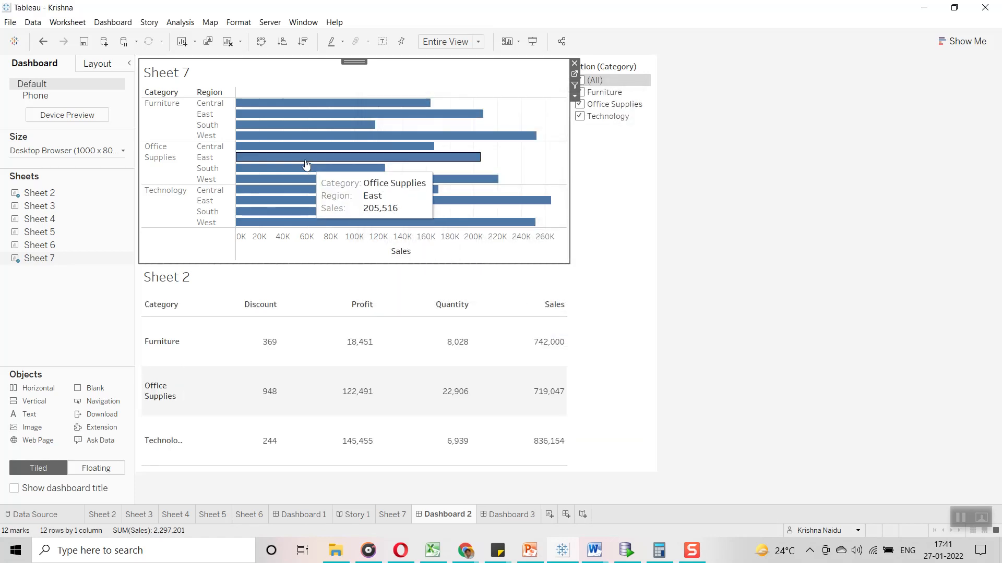
# Run the action from the Furniture, Central bar in Sheet 7, and filter Dashboard 3 to the Furniture category across all regions
pyautogui.click(276, 103)
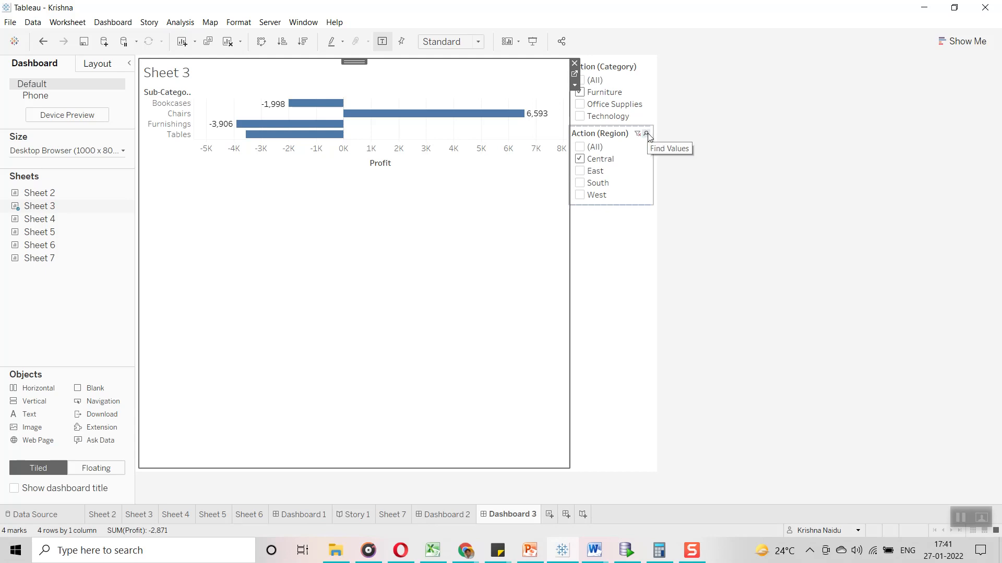
pyautogui.click(579, 147)
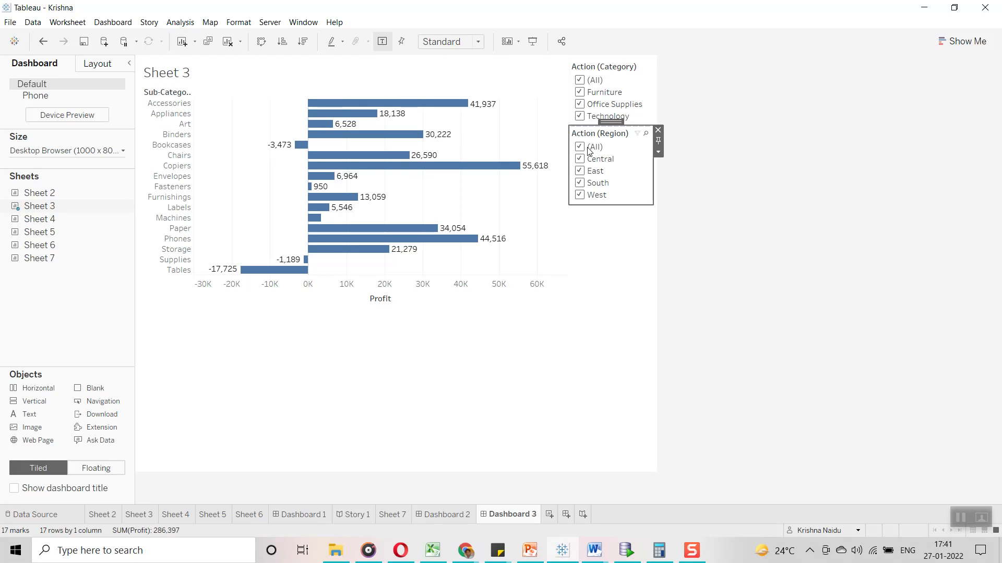
pyautogui.click(580, 81)
pyautogui.click(579, 92)
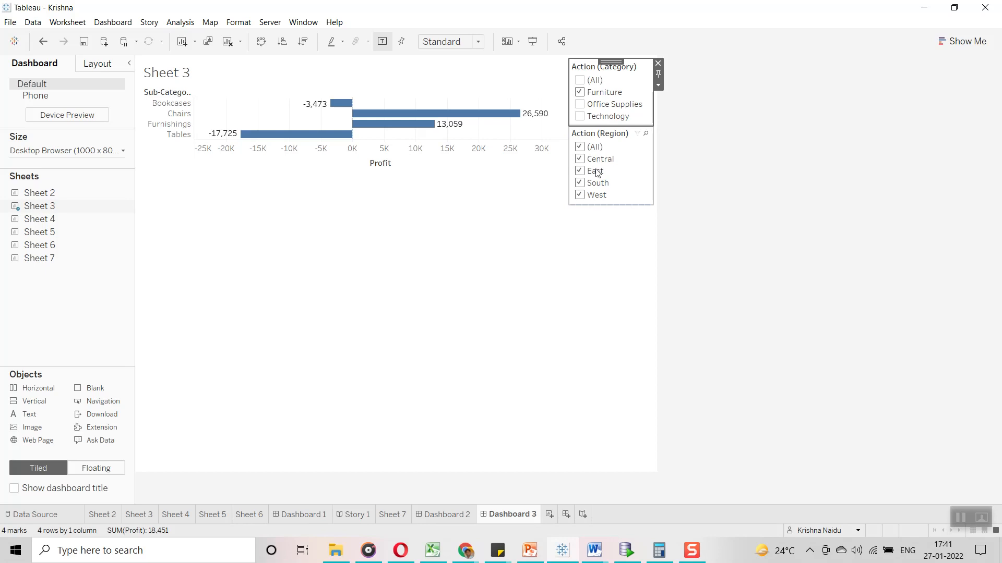
pyautogui.click(457, 518)
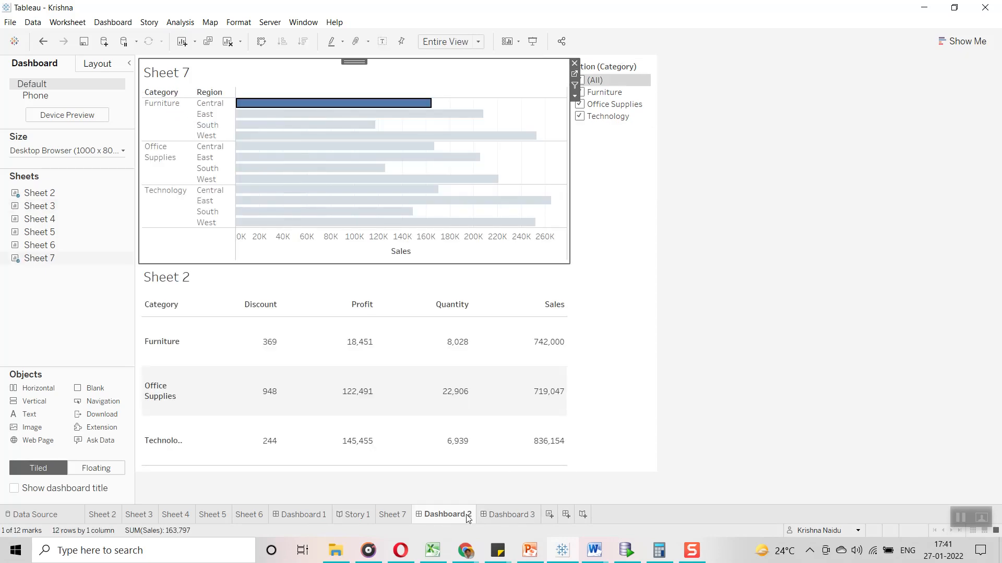
pyautogui.click(491, 514)
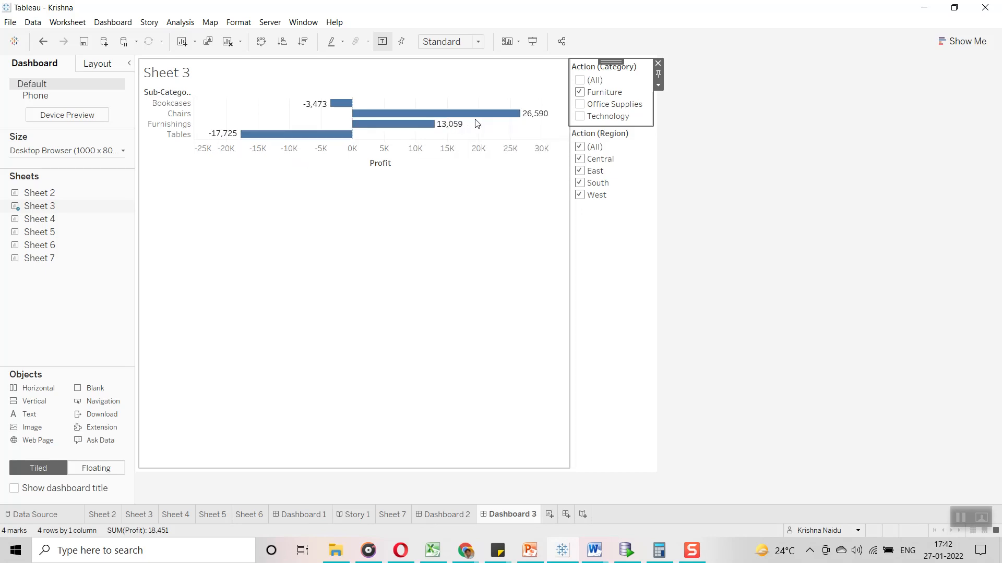
# Rerun the filter action from the Furniture, Central bar in Sheet 7 on Dashboard 2, and check Sheet 3 on Dashboard 3
pyautogui.click(447, 514)
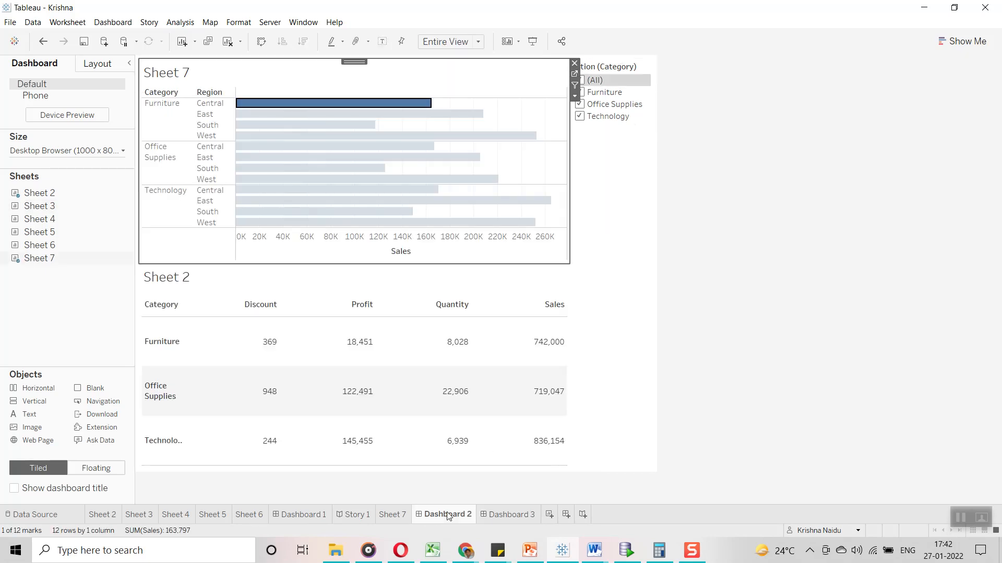
pyautogui.click(291, 106)
pyautogui.click(291, 106)
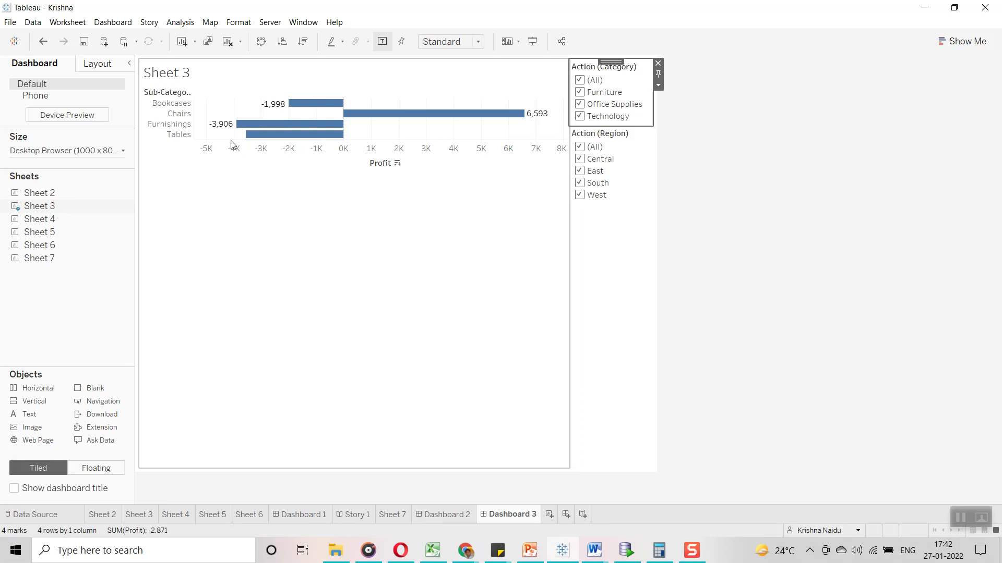
pyautogui.moveTo(254, 143)
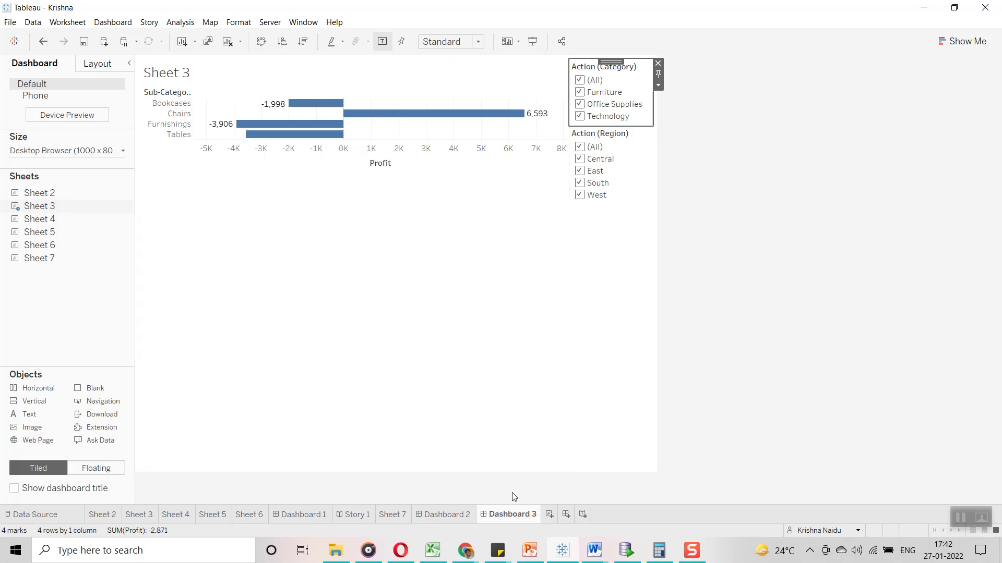
# Compare the selected Furniture, Central bar on Dashboard 2 with the Sheet 3 profit bars on Dashboard 3, and clear the Sheet 7 selection
pyautogui.click(455, 515)
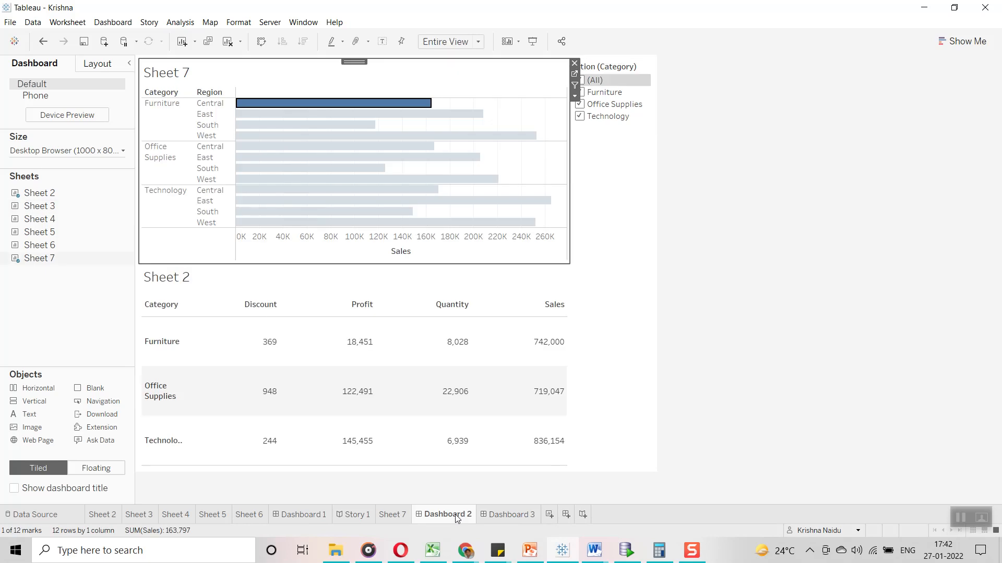
pyautogui.moveTo(252, 105)
pyautogui.click(499, 517)
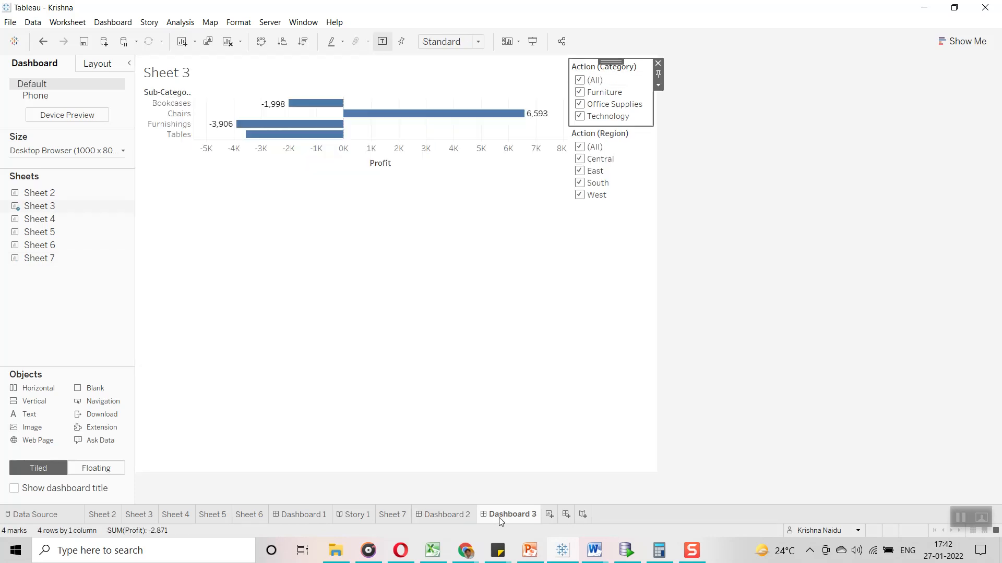
pyautogui.moveTo(299, 108)
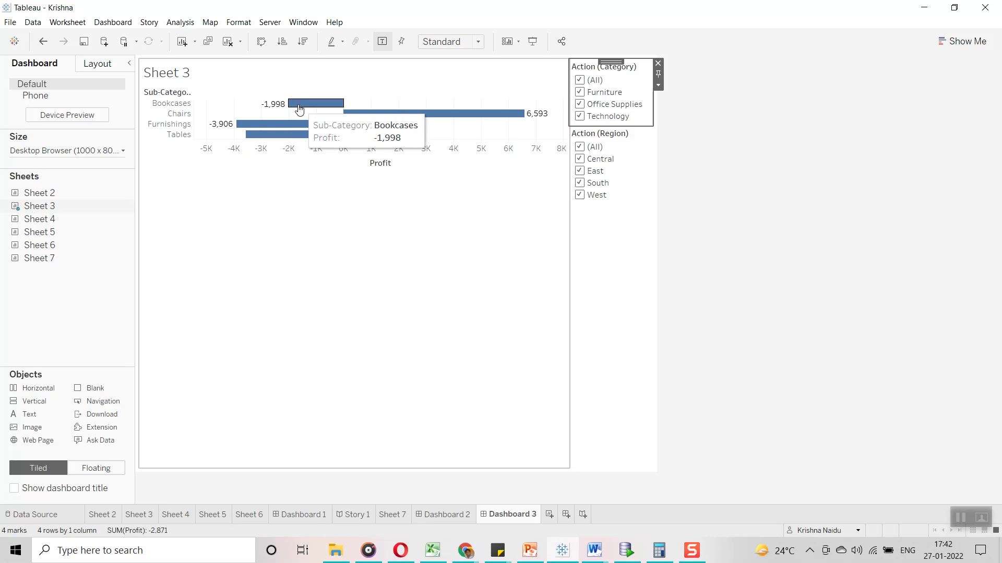
pyautogui.moveTo(305, 136)
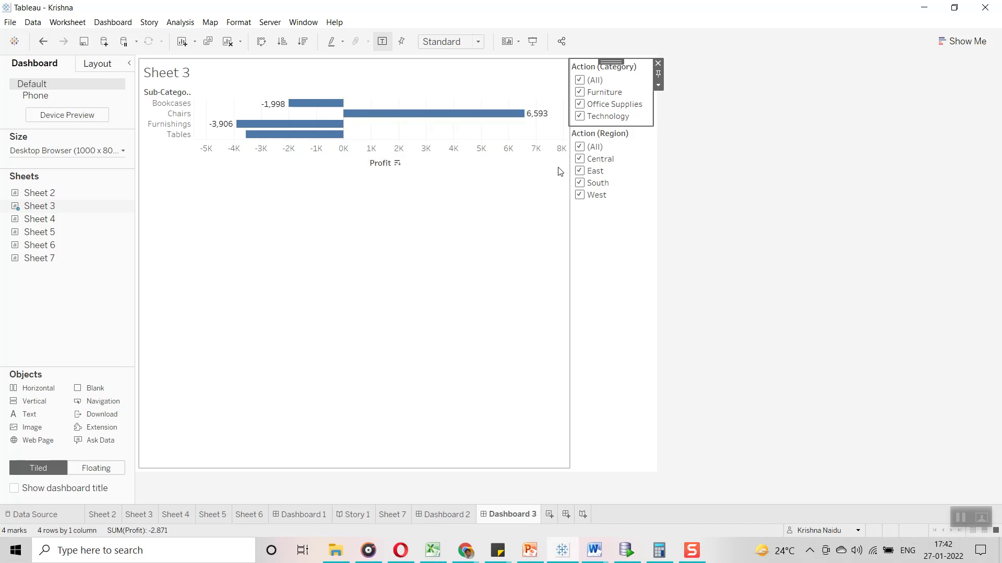
pyautogui.click(449, 514)
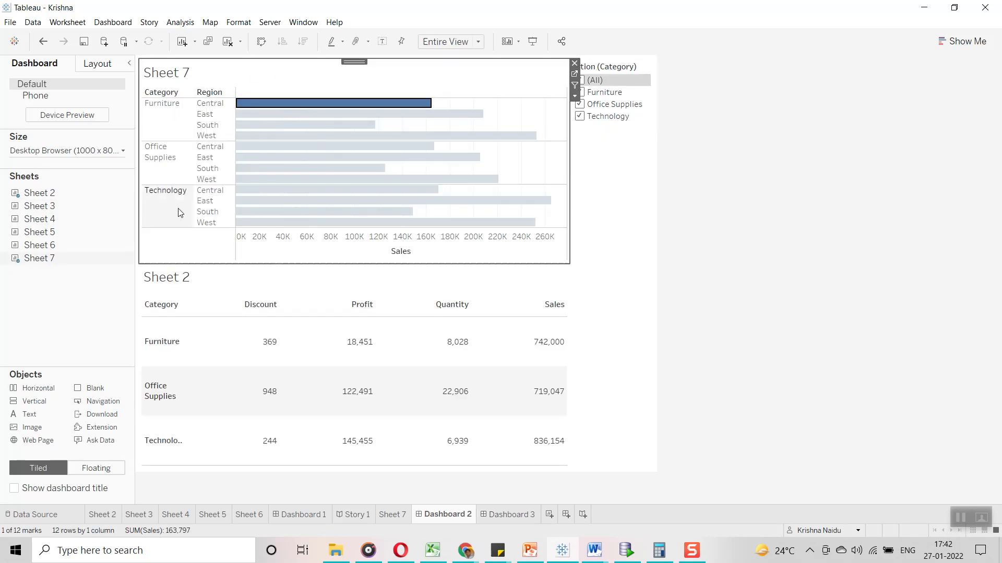
pyautogui.click(377, 173)
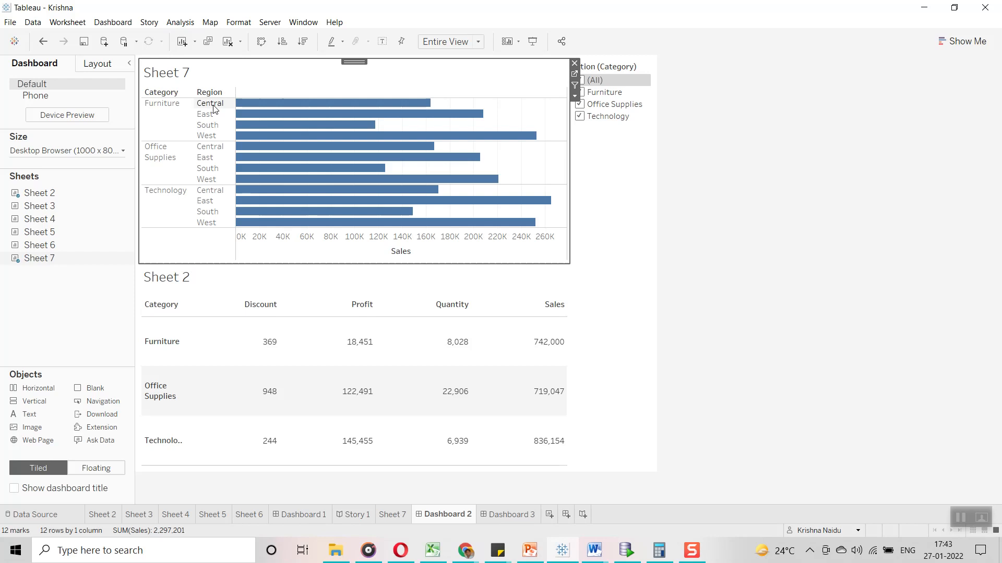
# Edit the Sheet 7 - Sheet 2 filter action from Dashboard 2 and switch its target filters to selected fields
pyautogui.click(117, 25)
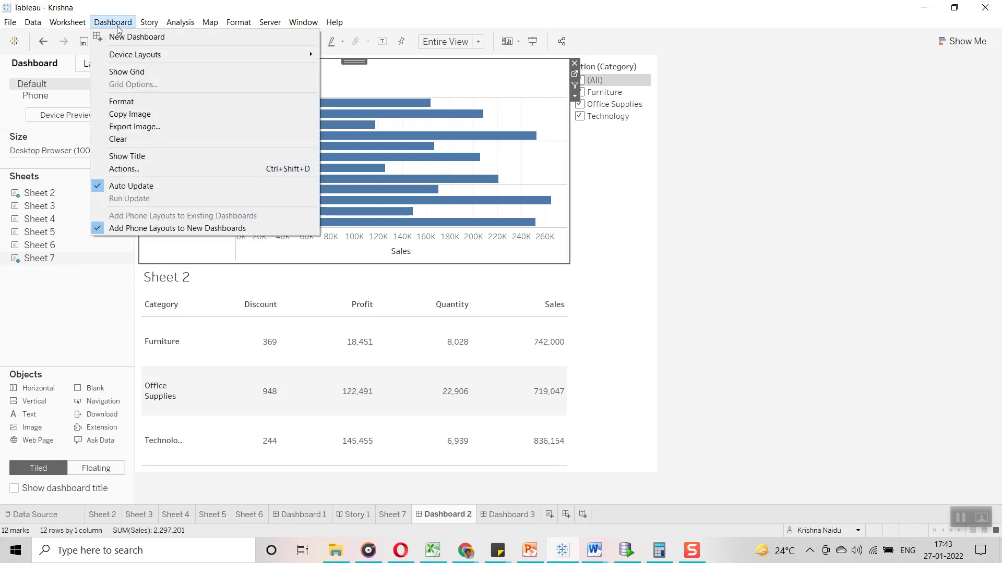
pyautogui.click(140, 168)
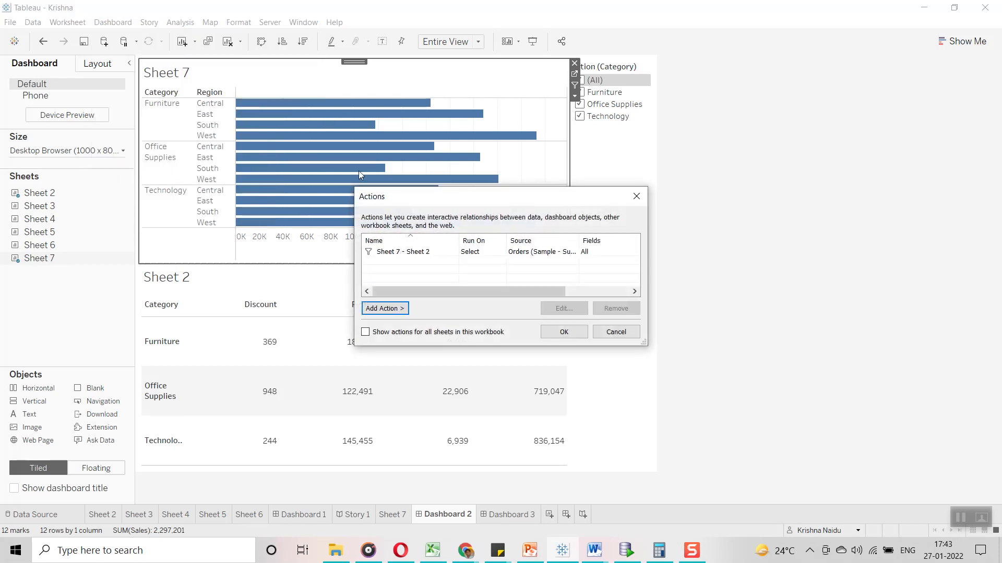
pyautogui.click(437, 253)
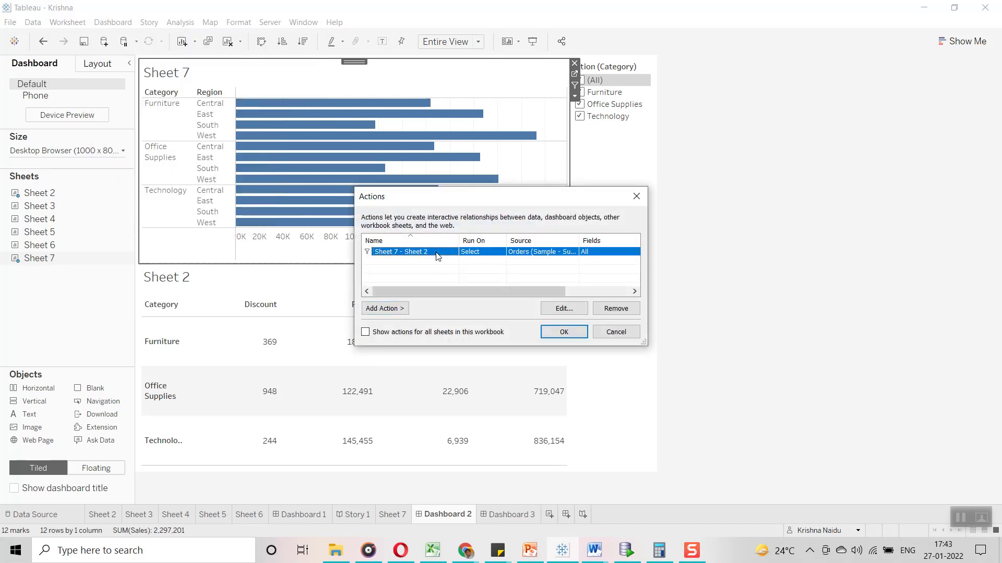
pyautogui.click(563, 308)
pyautogui.click(383, 345)
# Add a filter with Category as both source and target field, and save the filter action
pyautogui.click(424, 411)
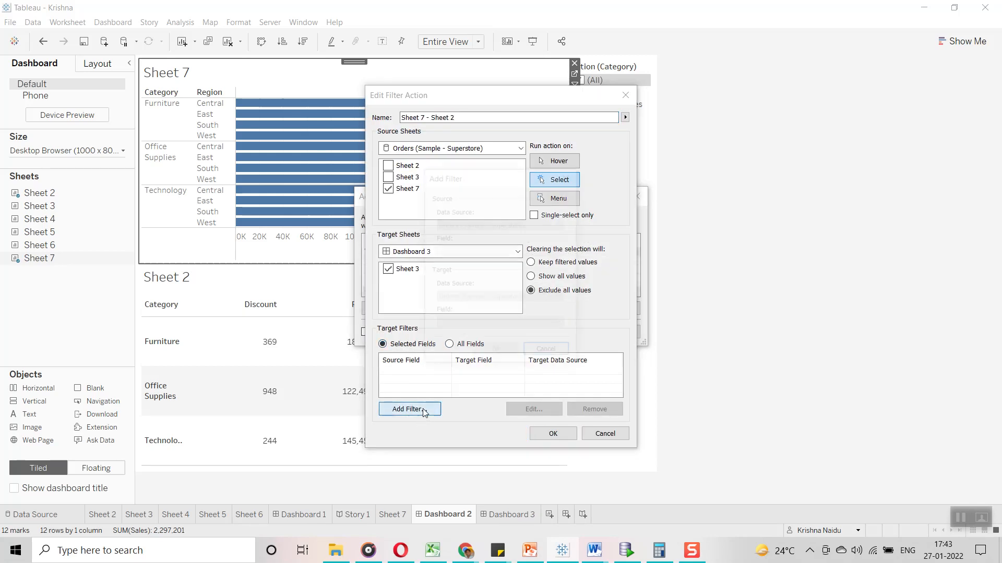
pyautogui.click(533, 253)
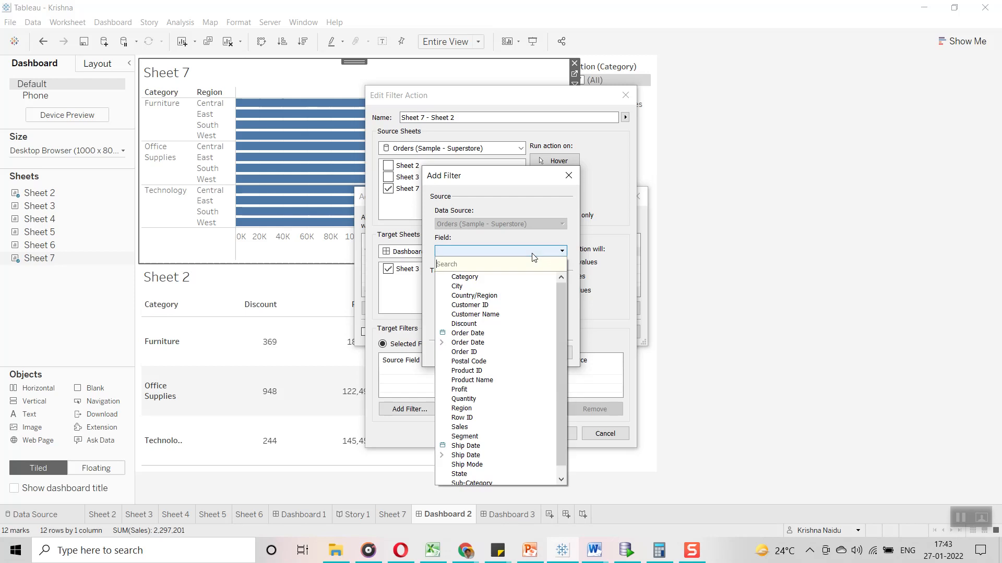
pyautogui.click(498, 276)
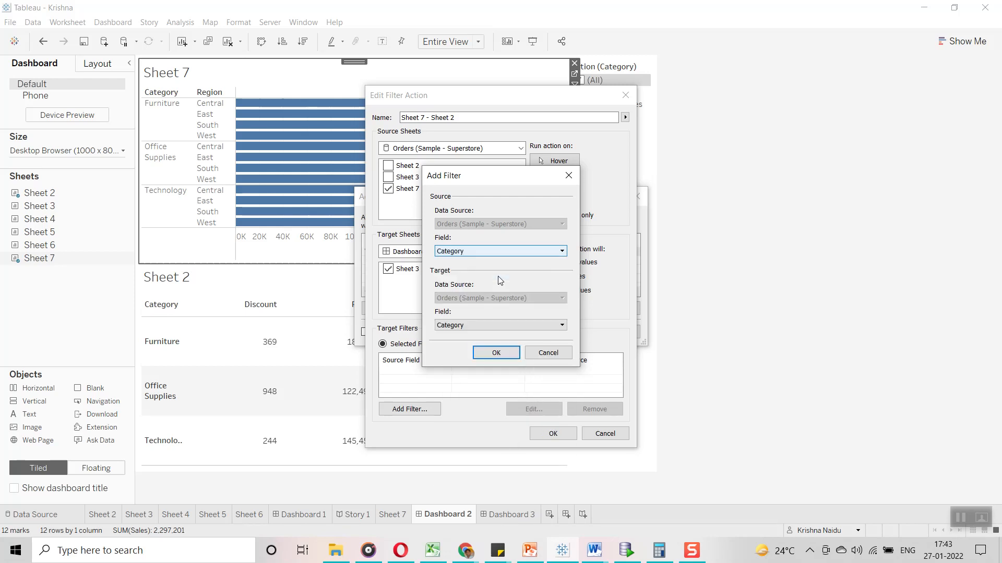
pyautogui.click(500, 354)
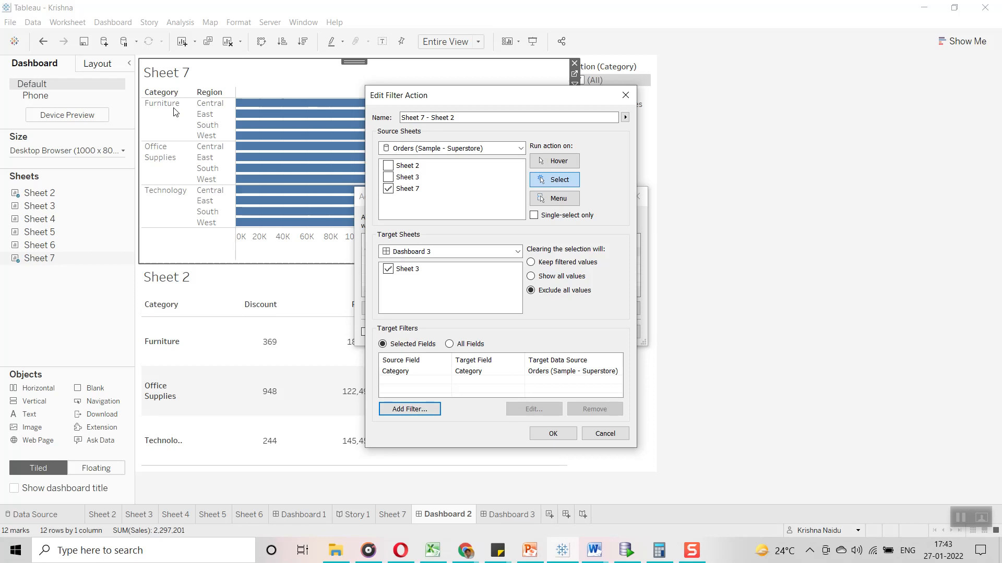
pyautogui.click(553, 435)
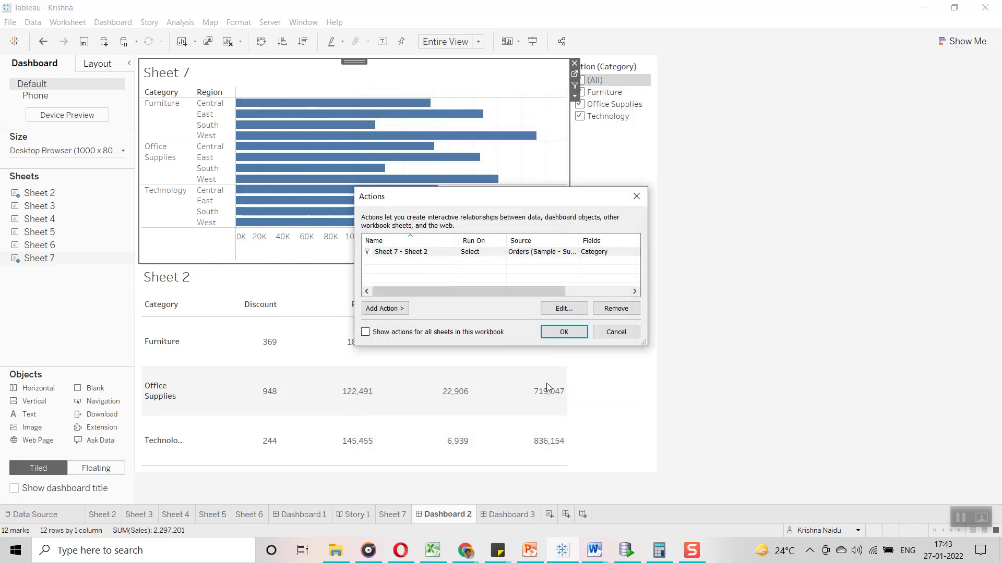
pyautogui.click(549, 335)
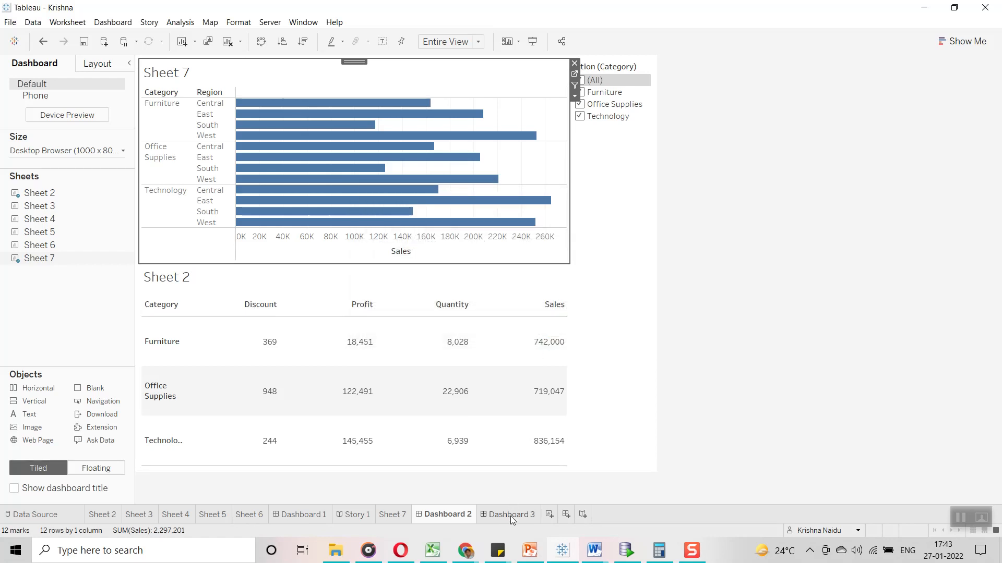
# Check the unfiltered Dashboard 3, and run the action from the Furniture, Central bar in Sheet 7
pyautogui.click(510, 515)
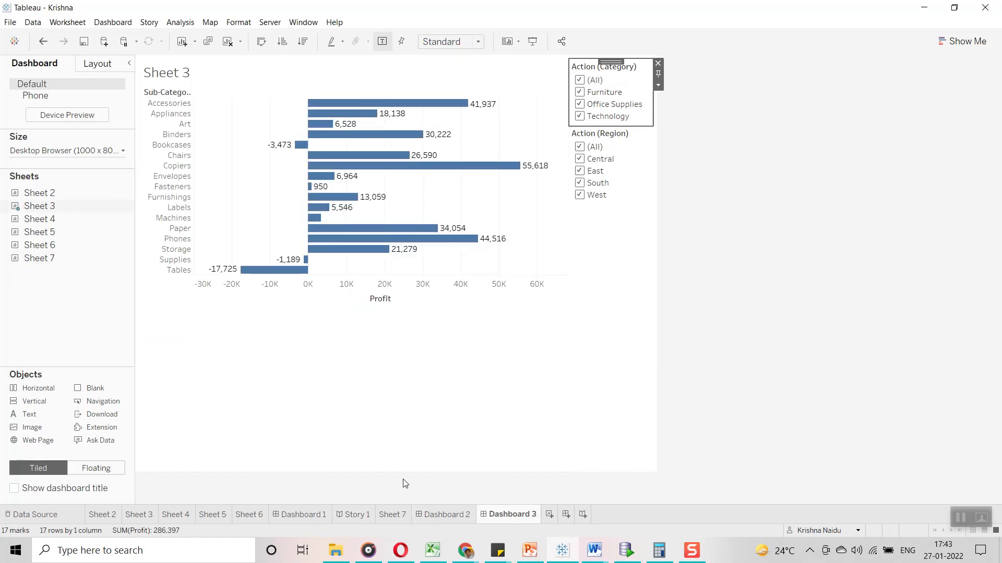
pyautogui.click(443, 514)
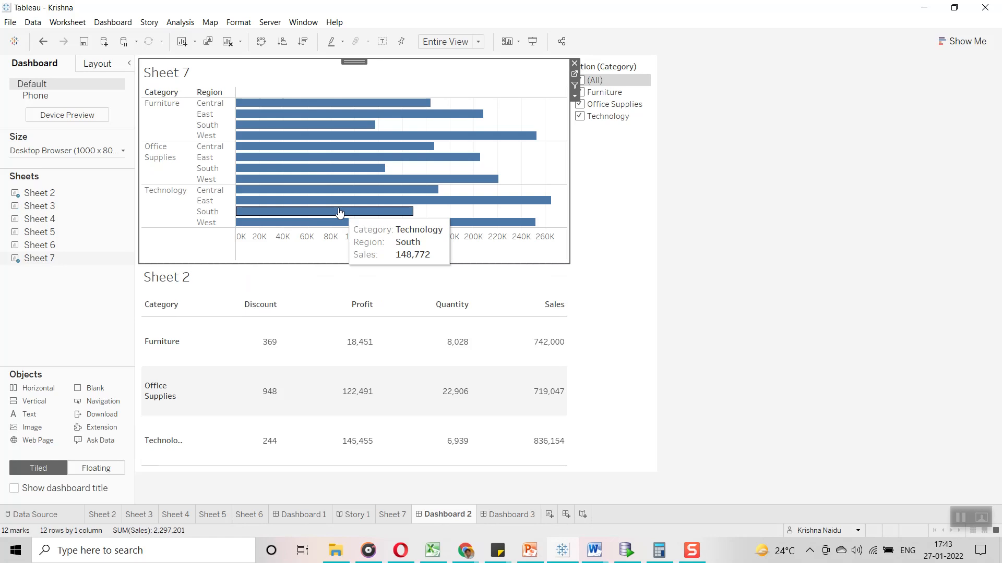
pyautogui.click(262, 105)
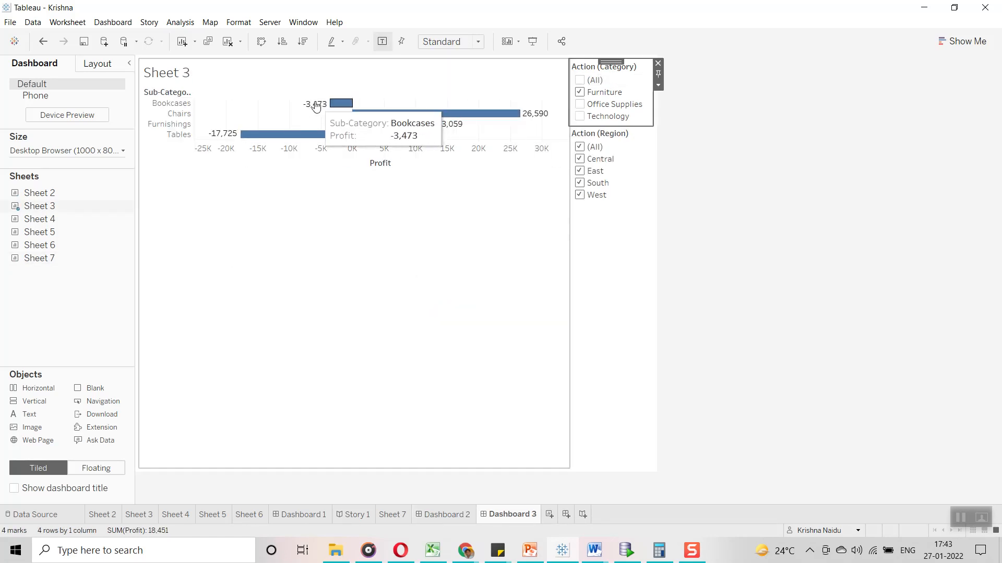
# Run the action from the Furniture, East bar and from an Office Supplies bar in Sheet 7, checking Dashboard 3 each time
pyautogui.click(446, 515)
pyautogui.moveTo(317, 161)
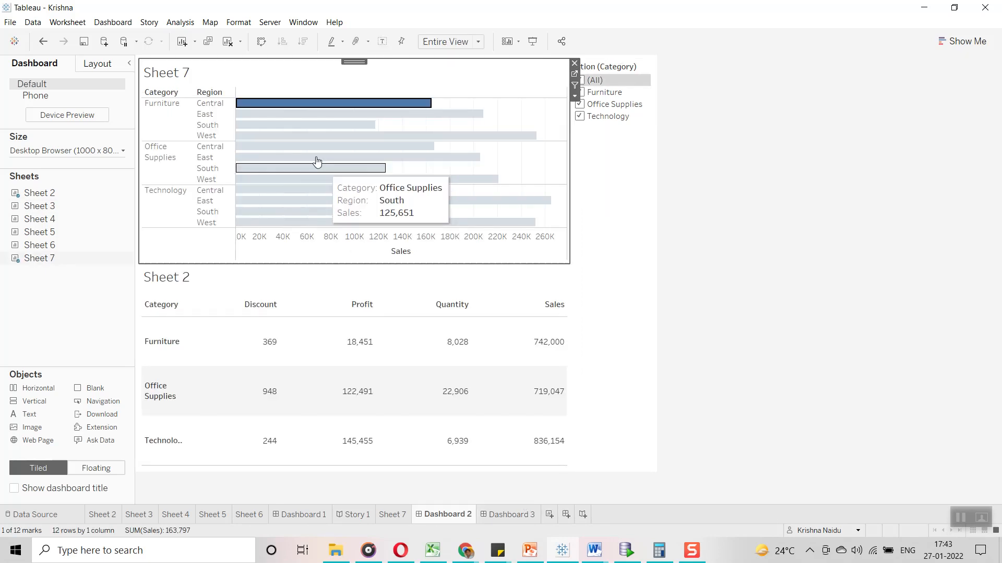
pyautogui.click(302, 114)
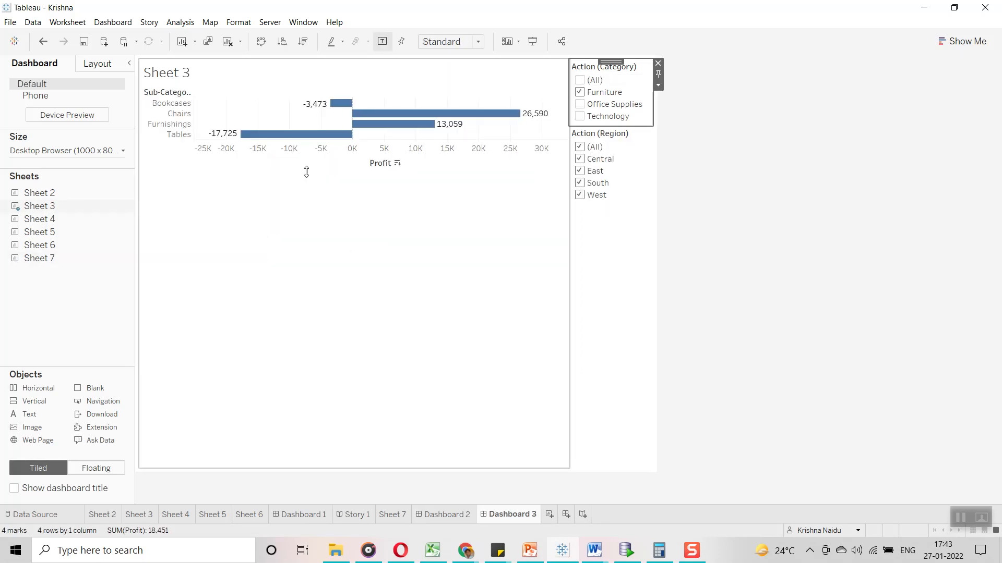
pyautogui.click(445, 516)
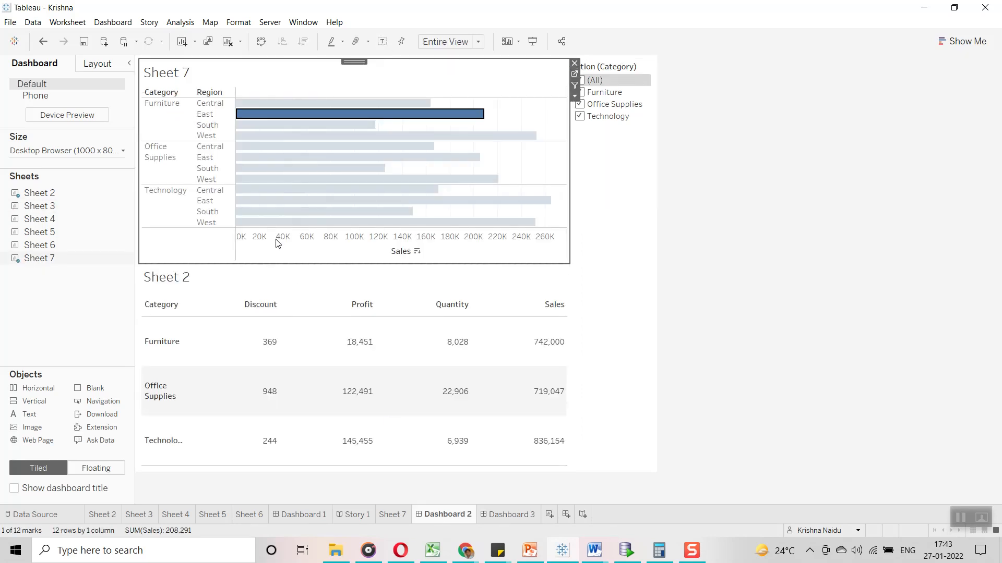
pyautogui.click(281, 152)
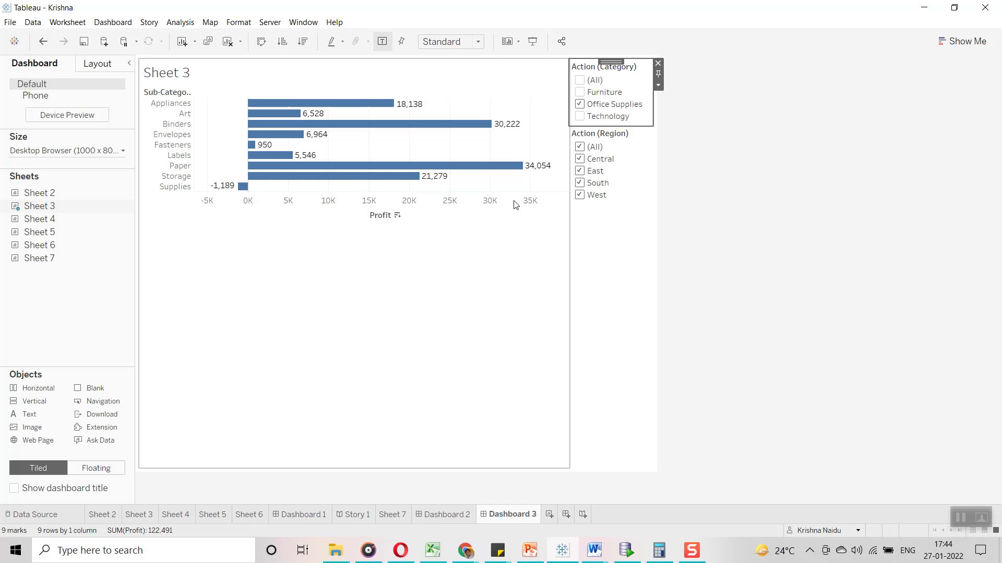
# Open the Sheet 7 - Sheet 2 filter action for editing from Dashboard 3
pyautogui.click(108, 22)
pyautogui.click(159, 169)
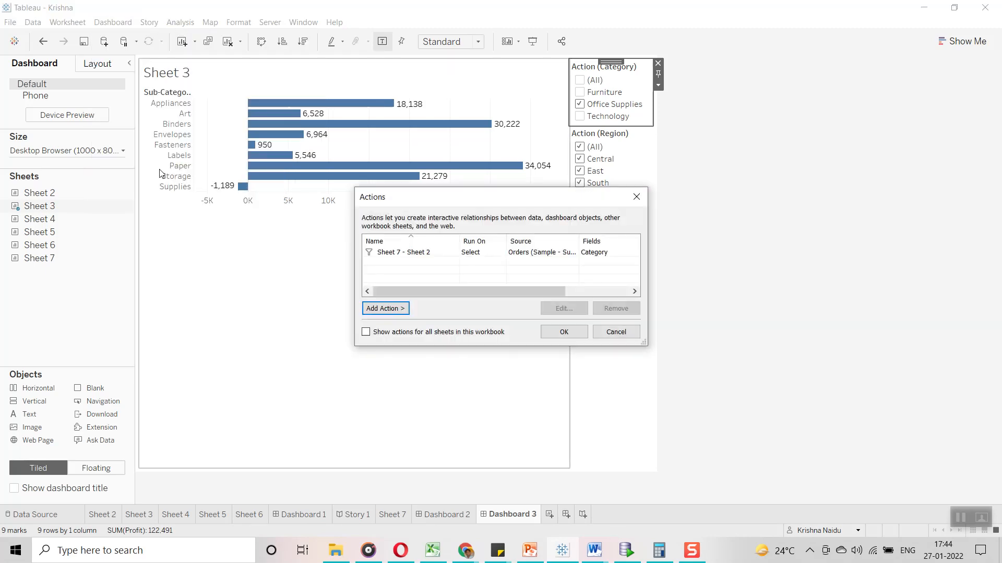
pyautogui.click(421, 252)
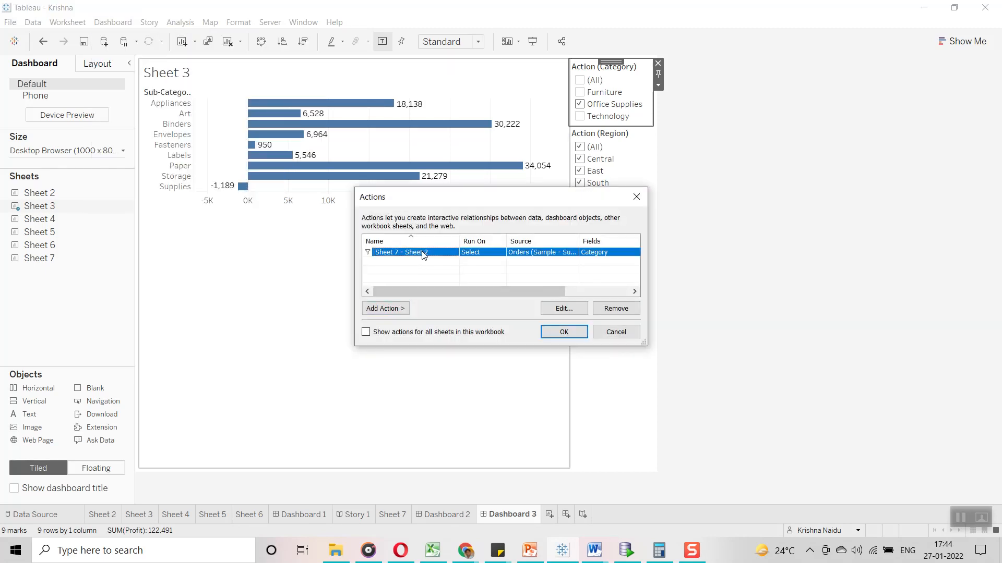
pyautogui.click(560, 309)
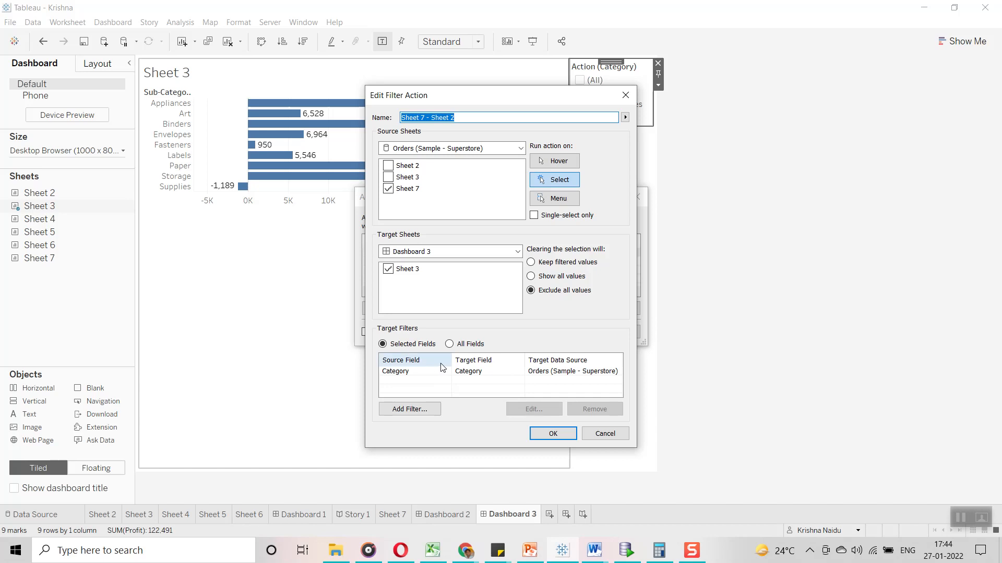
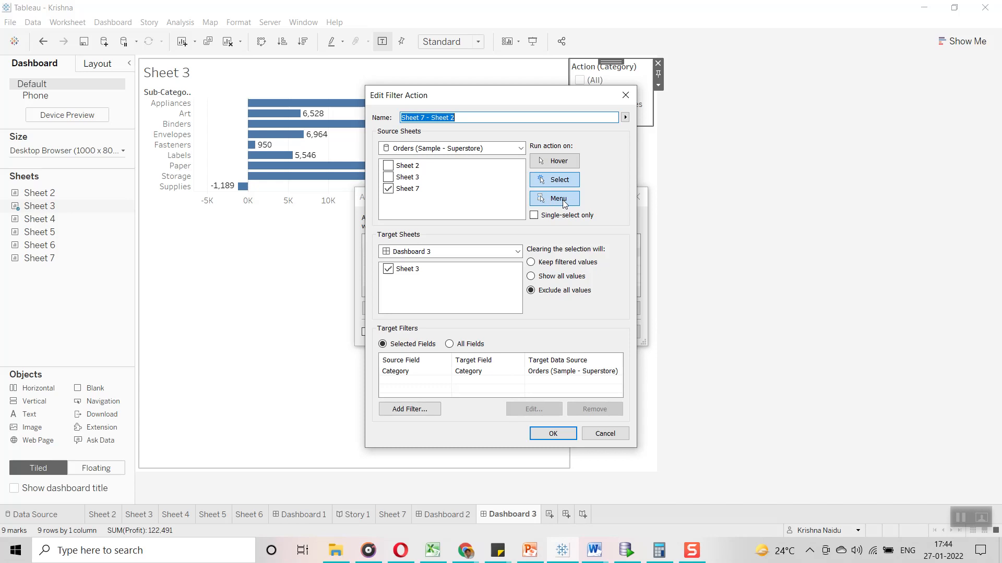
# Set the filter action to run on Menu and rename it "Go TO Dashbord 3"
pyautogui.click(563, 202)
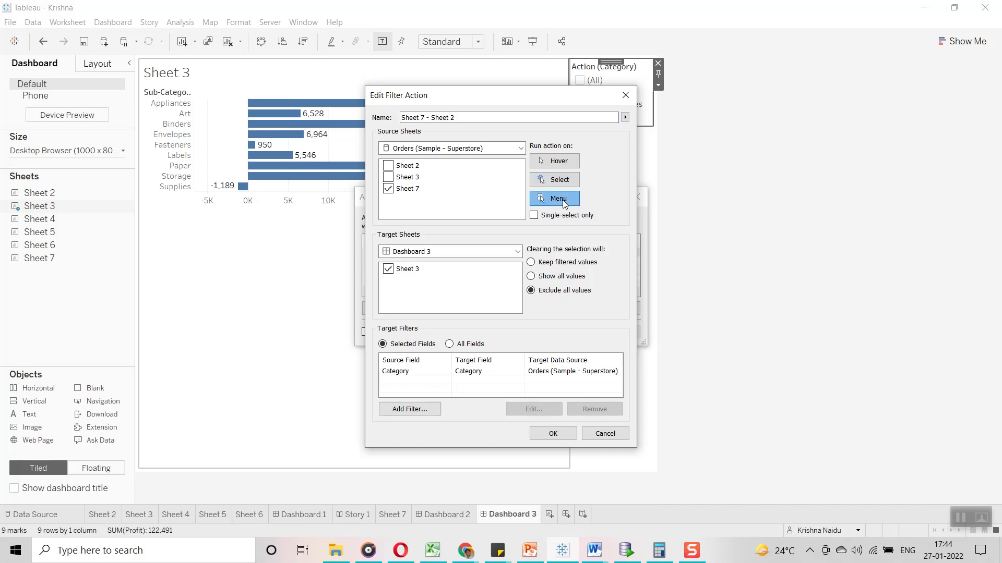
pyautogui.moveTo(455, 117); pyautogui.dragTo(387, 121)
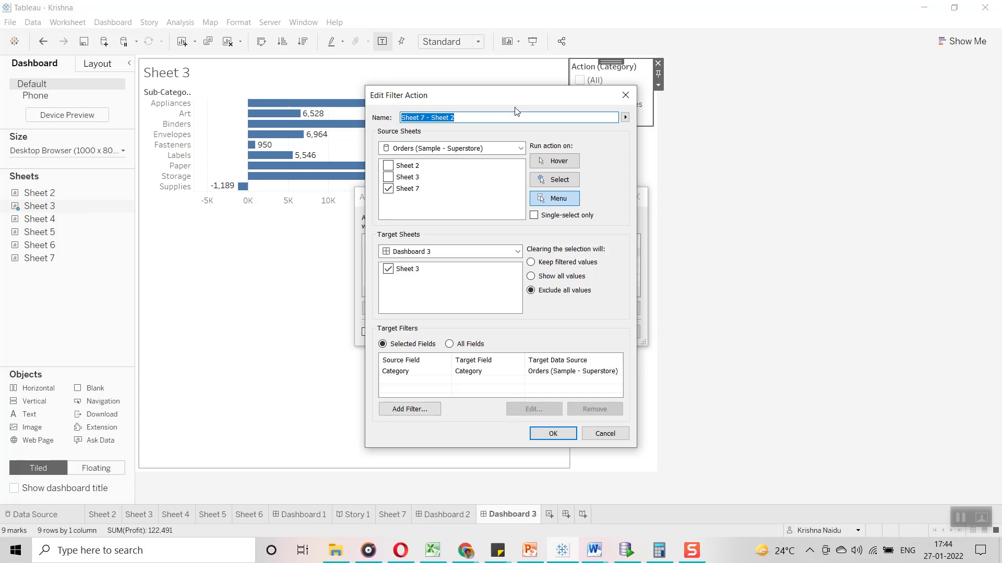
pyautogui.write('Dasjbord 3')
pyautogui.click(416, 118)
pyautogui.write('Go TO')
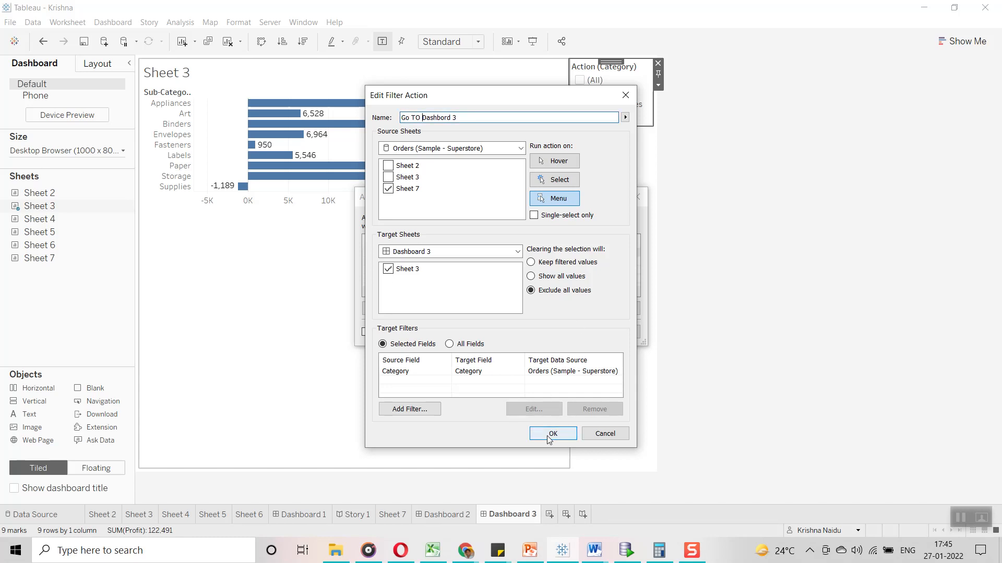
# Replace the action's Category target filter with All Fields and make clearing the selection show all values, accepting the action settings
pyautogui.click(449, 344)
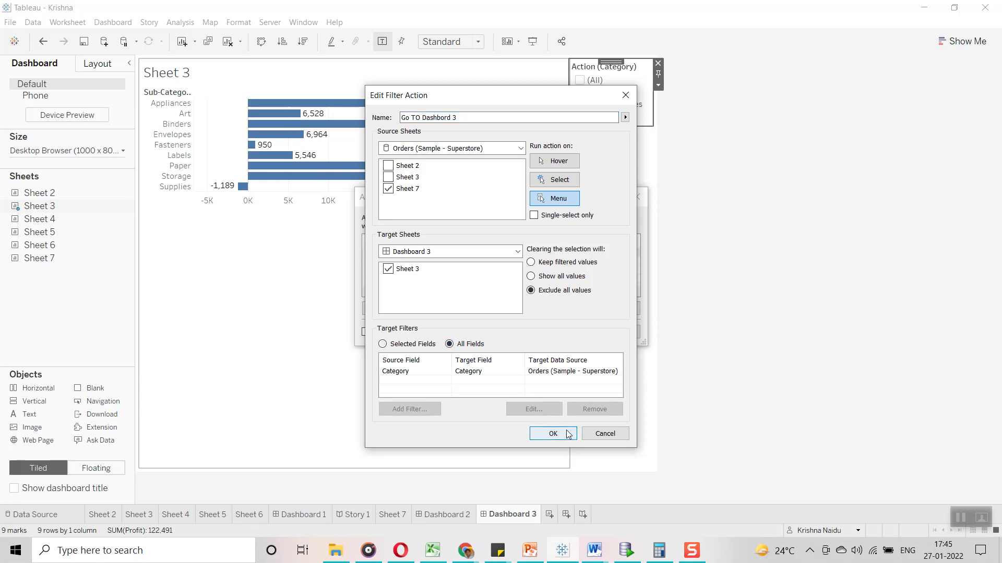
pyautogui.click(431, 345)
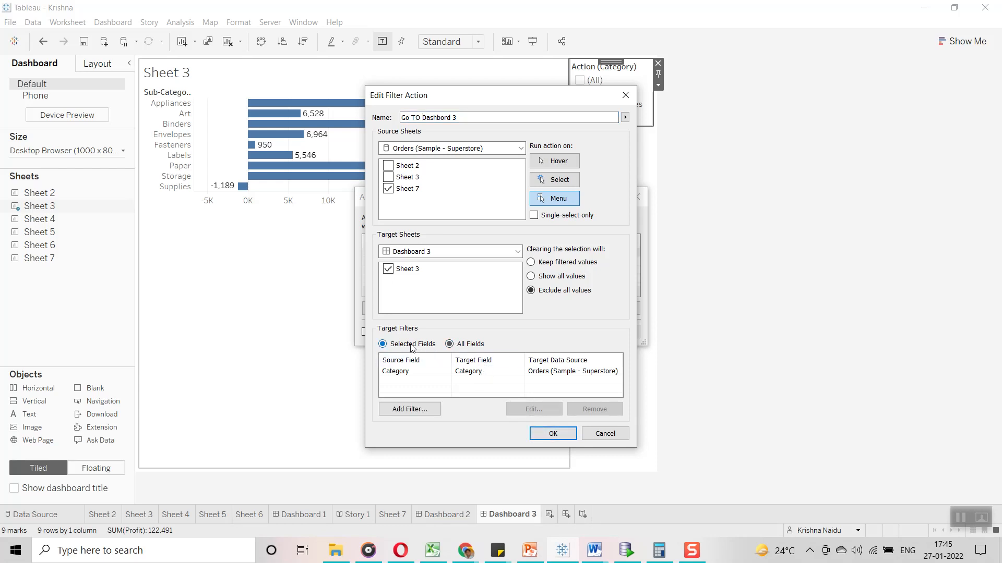
pyautogui.click(461, 372)
pyautogui.click(594, 409)
pyautogui.click(449, 344)
pyautogui.click(531, 276)
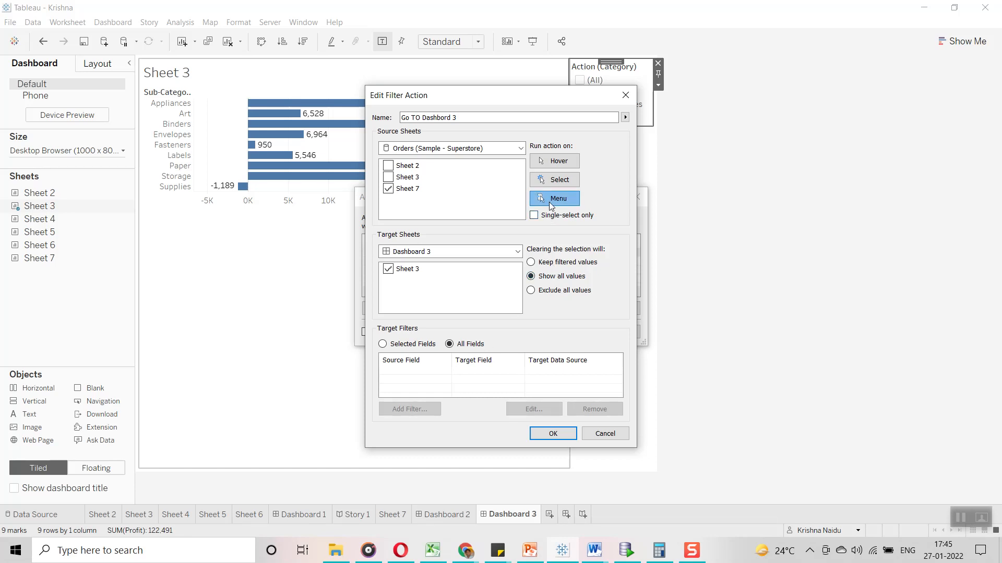
pyautogui.click(558, 434)
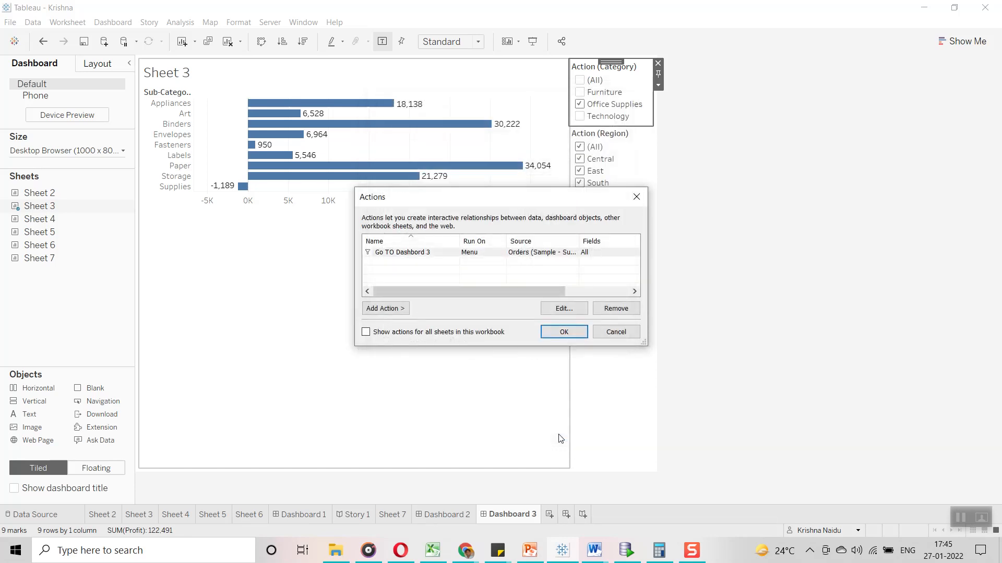
pyautogui.click(577, 330)
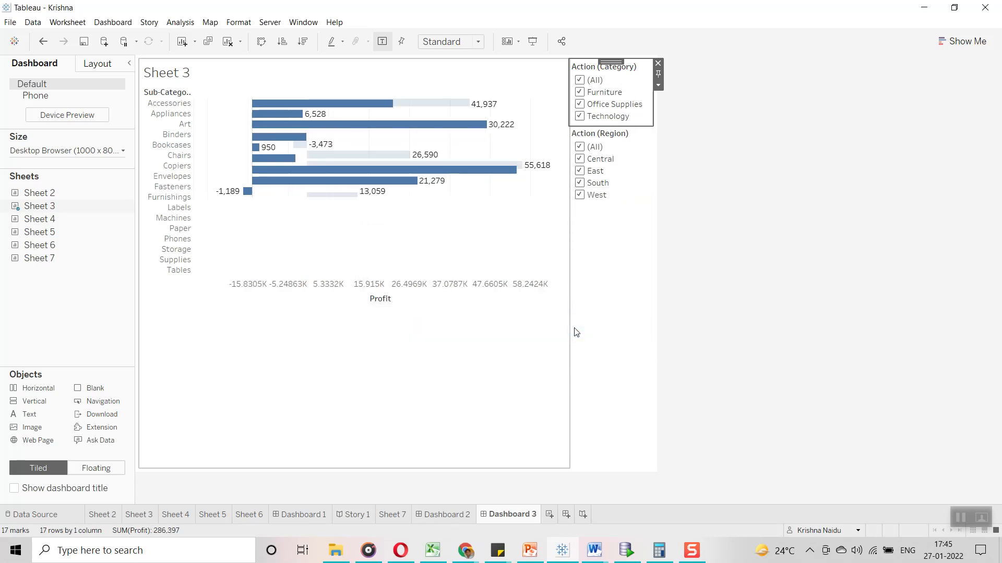
# Check the tooltip of the Office Supplies South bar in Sheet 7 on Dashboard 2 for the action link
pyautogui.click(450, 514)
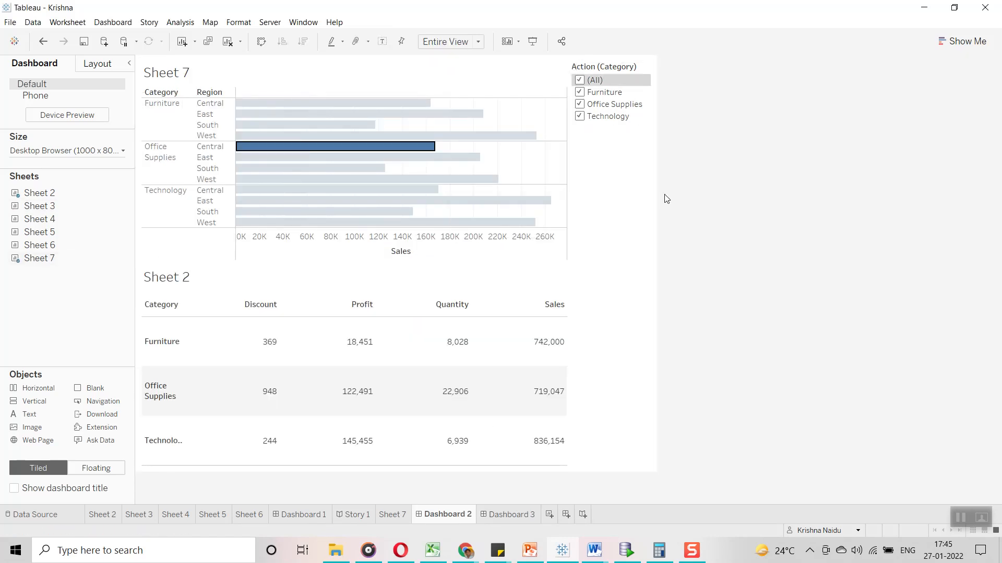
pyautogui.click(342, 103)
pyautogui.click(334, 114)
pyautogui.click(323, 125)
pyautogui.click(317, 147)
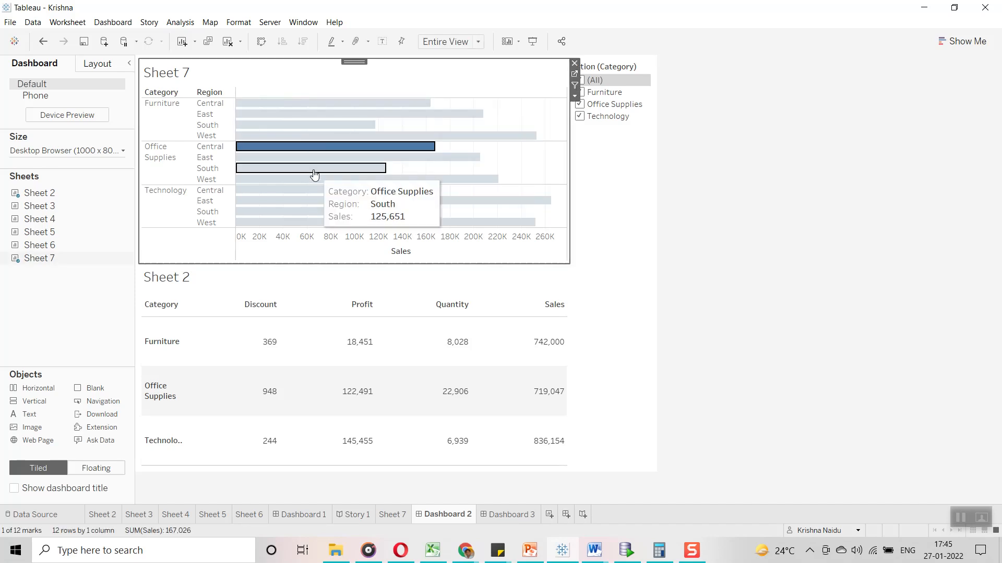
pyautogui.click(314, 168)
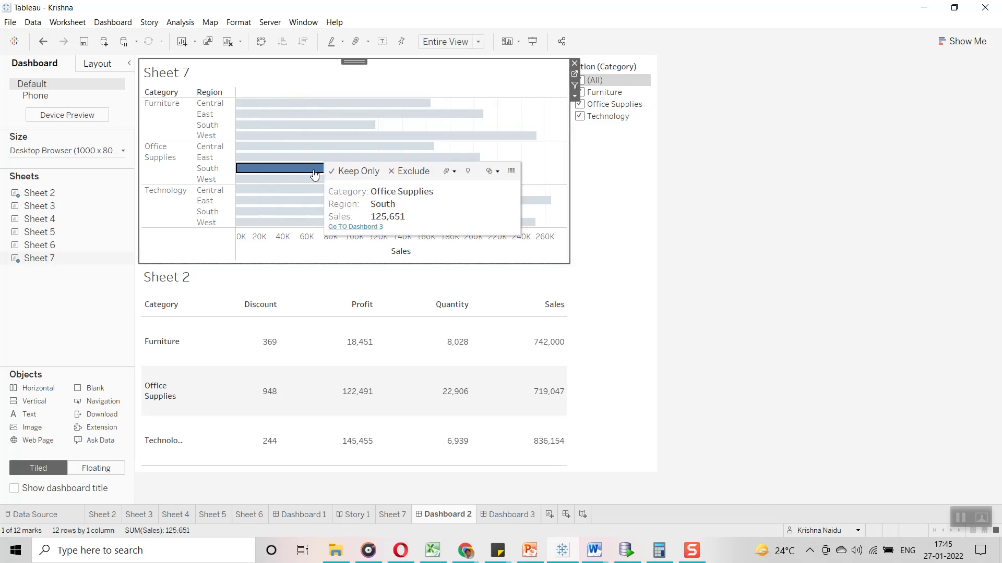
pyautogui.click(655, 258)
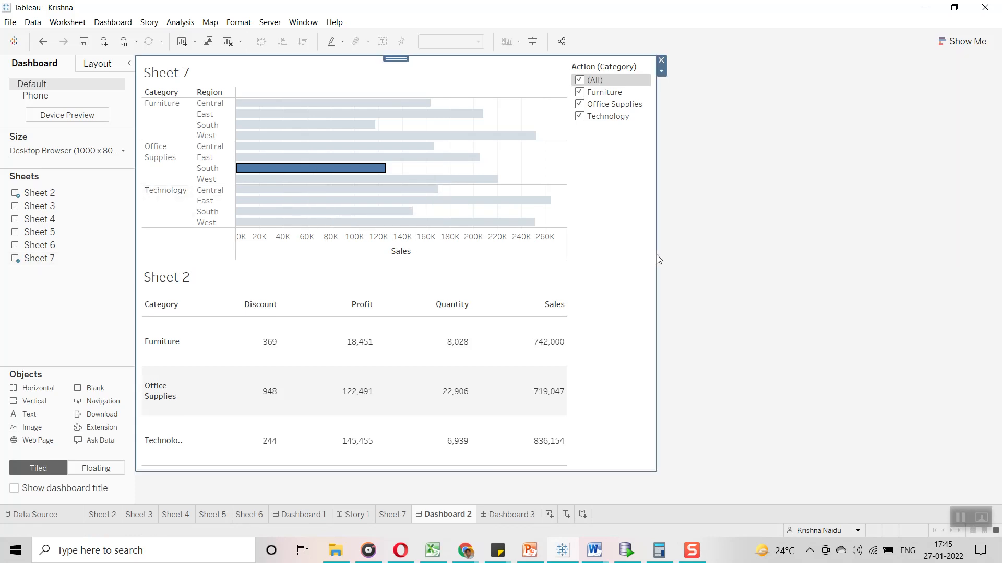
# Test the "Go TO Dashbord 3" link from the Furniture East bar, and clear the bar selection back on Dashboard 2
pyautogui.click(277, 119)
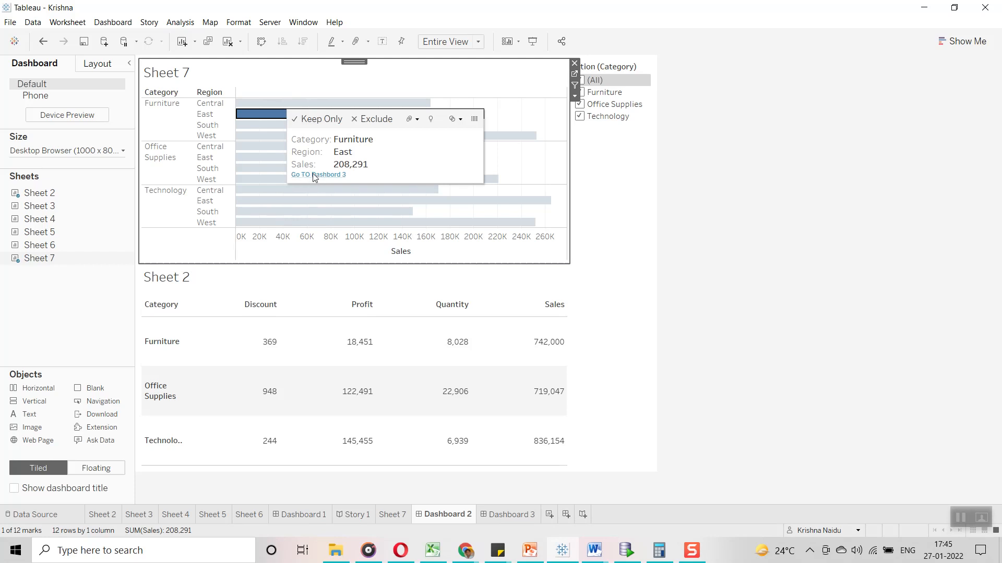
pyautogui.click(313, 175)
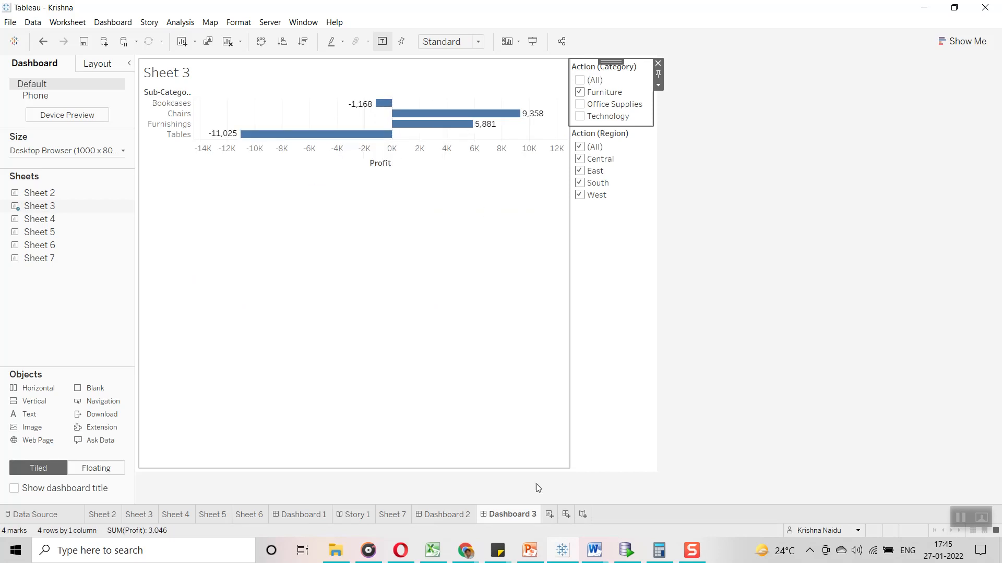
pyautogui.click(467, 514)
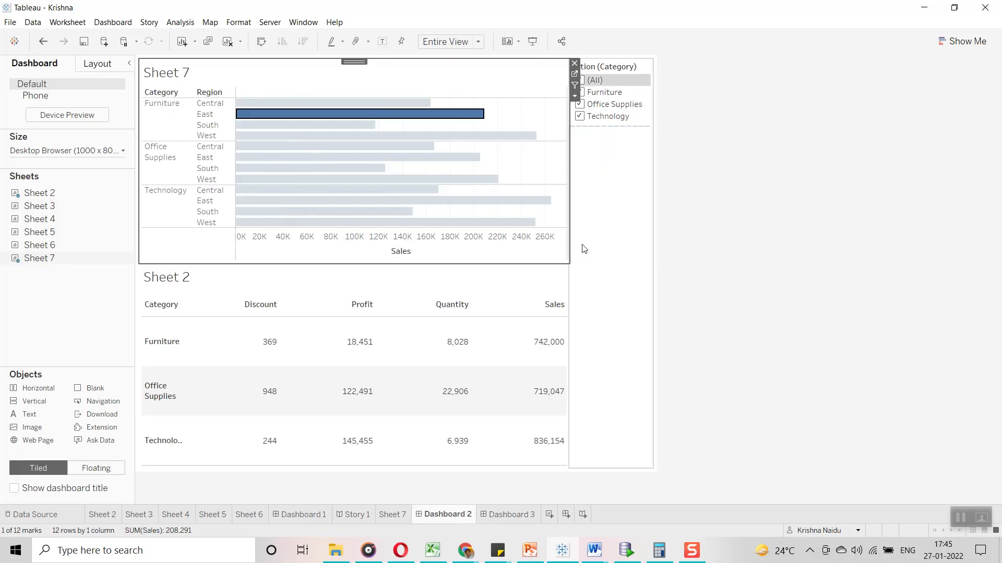
pyautogui.click(613, 169)
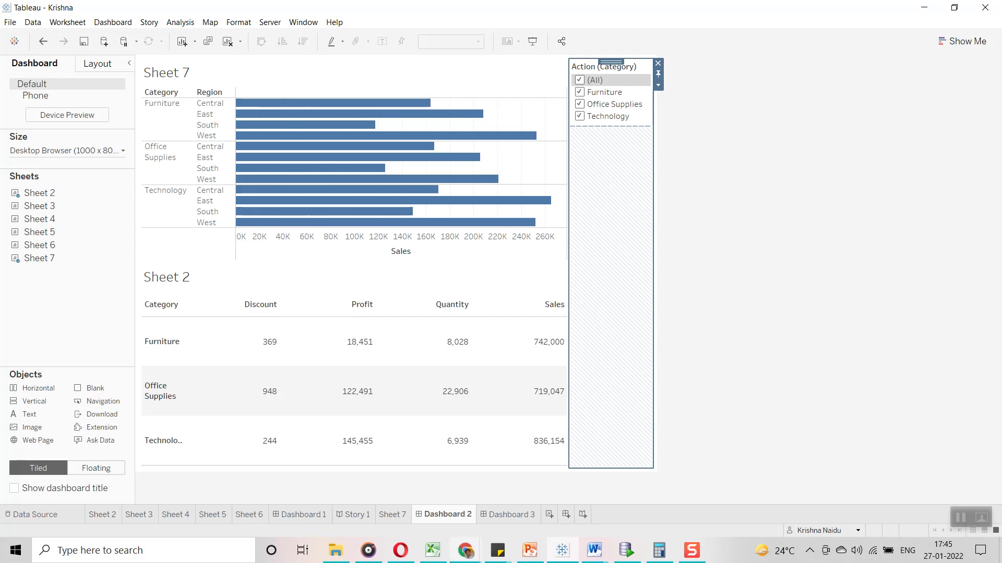
# Show the title on Dashboard 3 and replace its text with "Profit Dasboard"
pyautogui.click(507, 514)
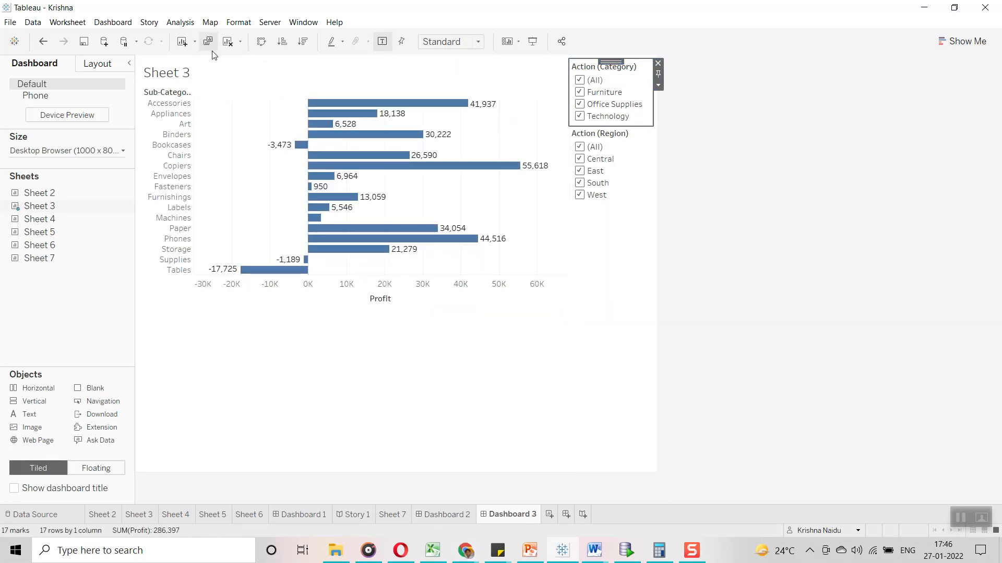
pyautogui.click(109, 22)
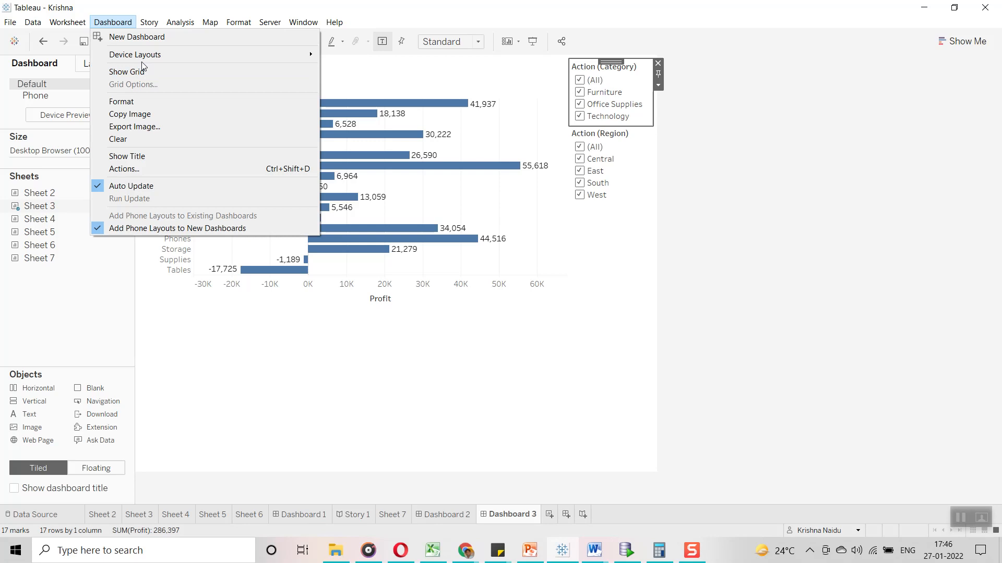
pyautogui.click(105, 319)
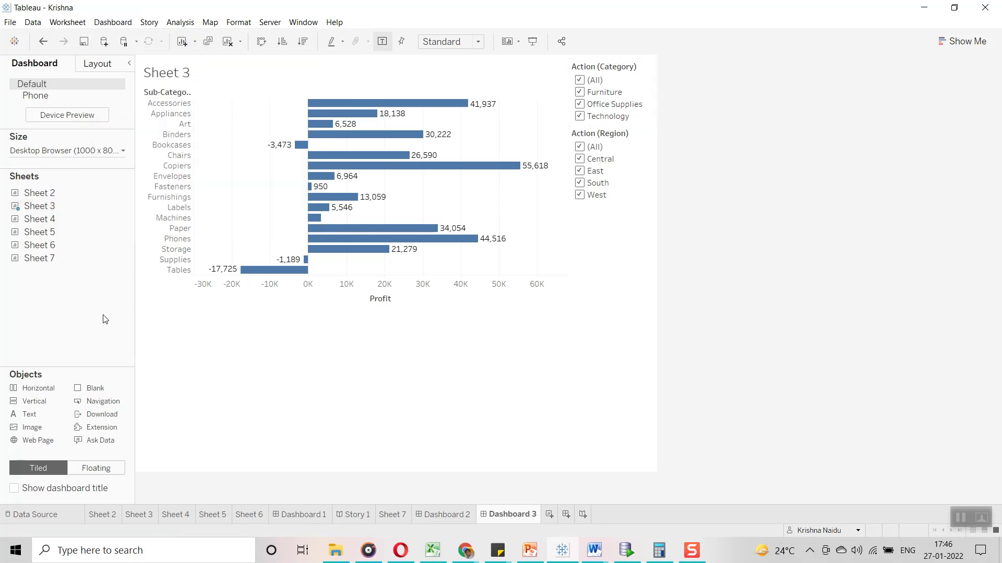
pyautogui.click(95, 23)
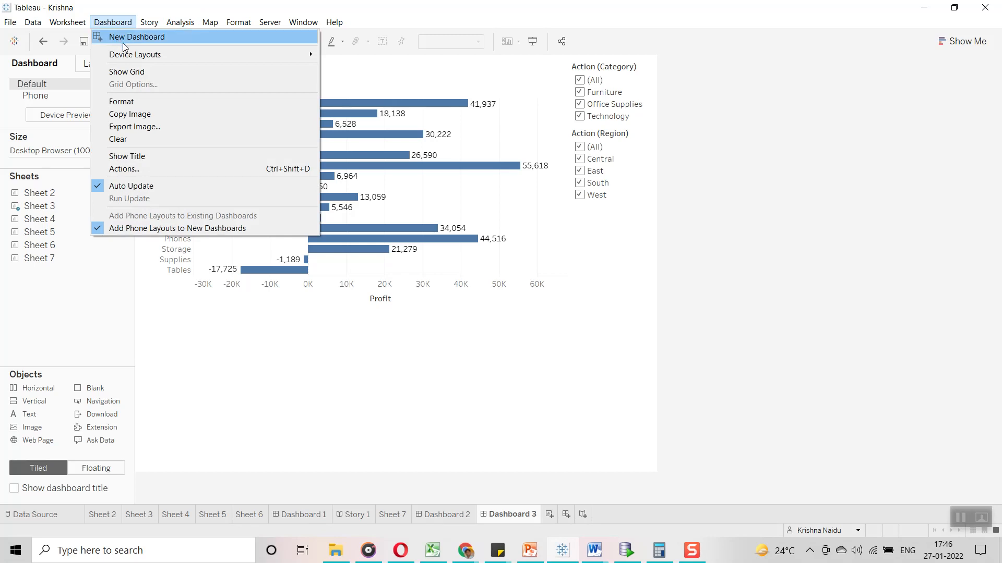
pyautogui.click(135, 157)
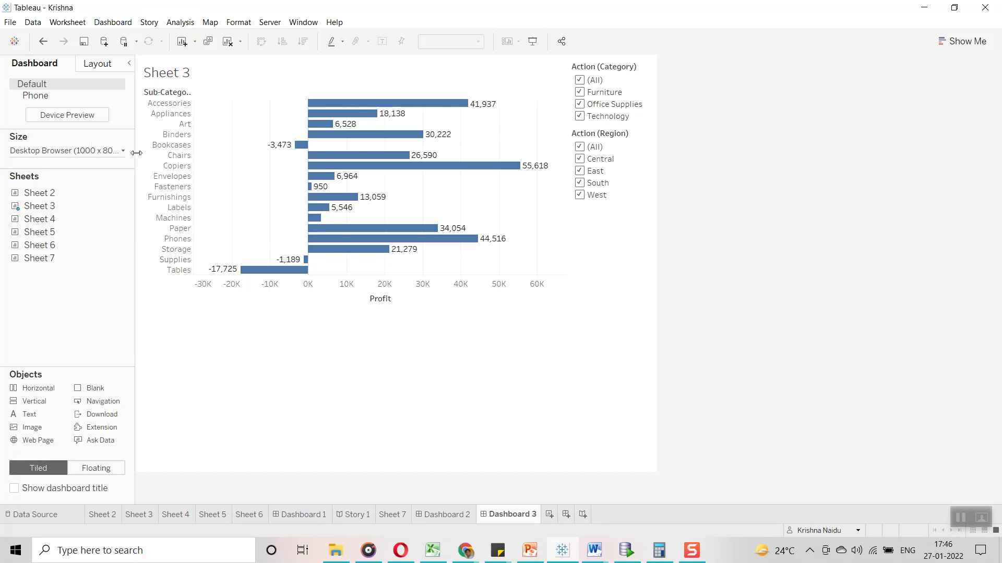
pyautogui.doubleClick(333, 78)
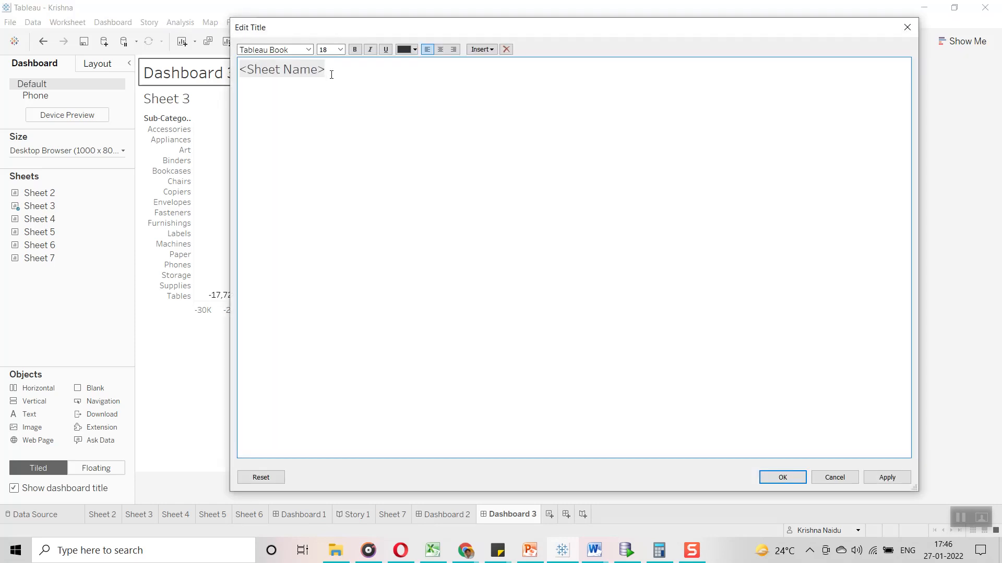
pyautogui.hotkey('ctrl', 'a')
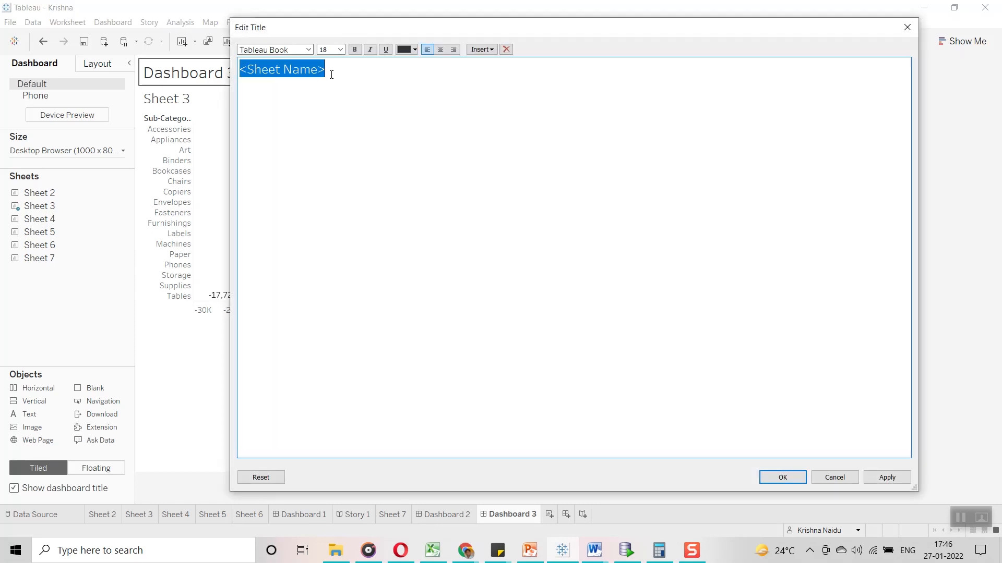
pyautogui.write('Profit Dasboard')
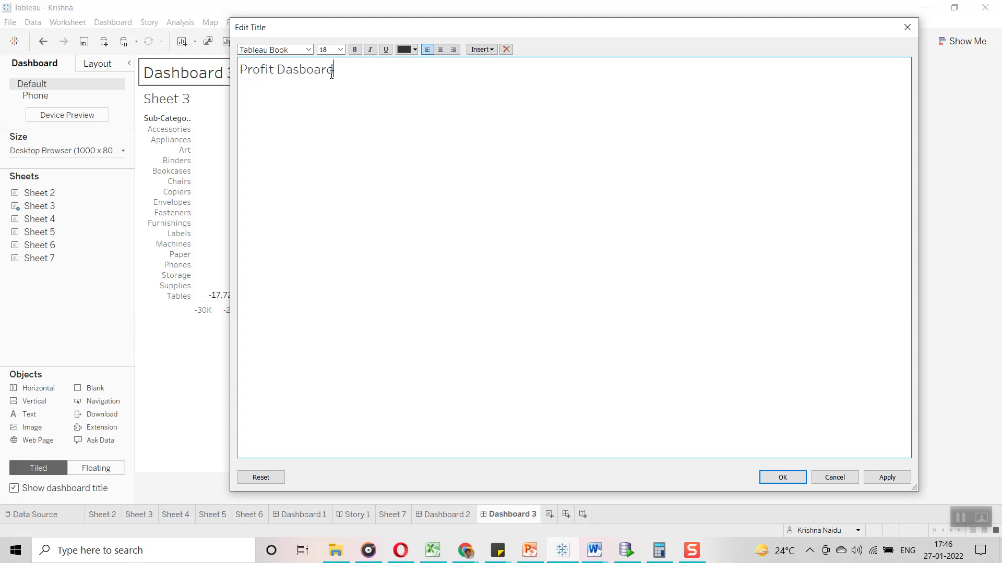
# Format the dashboard title as centred, bold, red text at size 26 and accept it
pyautogui.hotkey('ctrl', 'a')
pyautogui.click(440, 49)
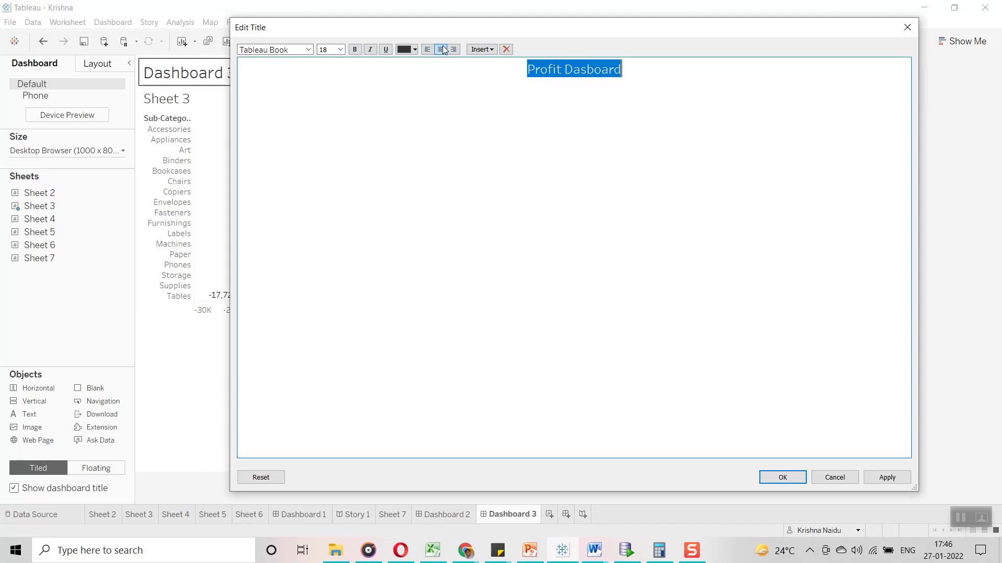
pyautogui.click(340, 49)
pyautogui.click(330, 159)
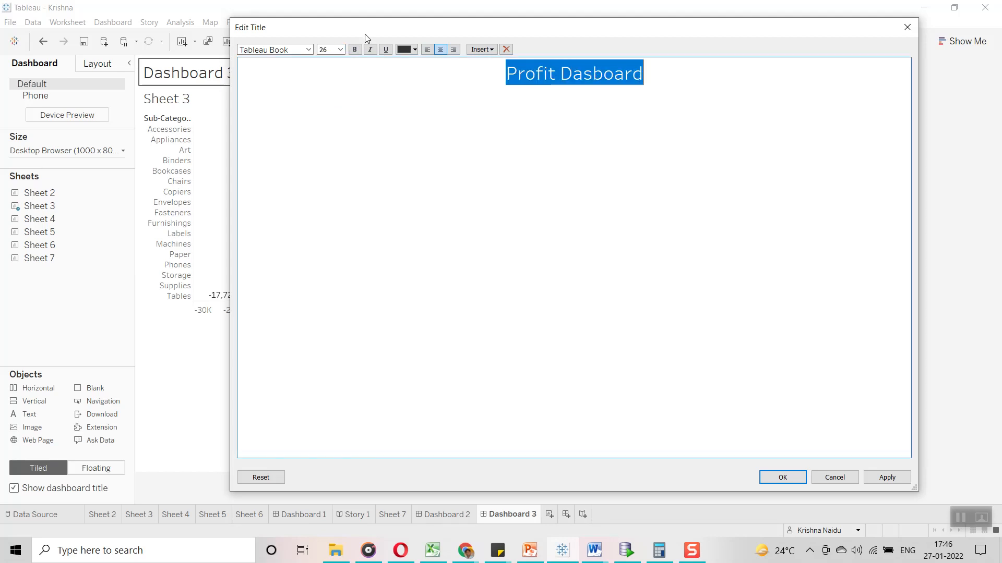
pyautogui.click(355, 49)
pyautogui.click(424, 48)
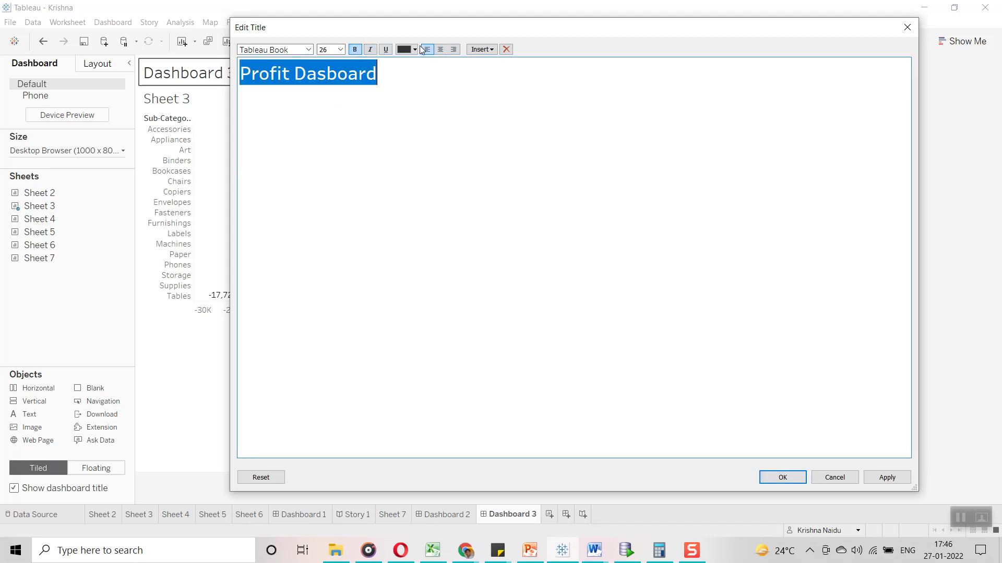
pyautogui.click(415, 49)
pyautogui.click(440, 49)
pyautogui.click(415, 49)
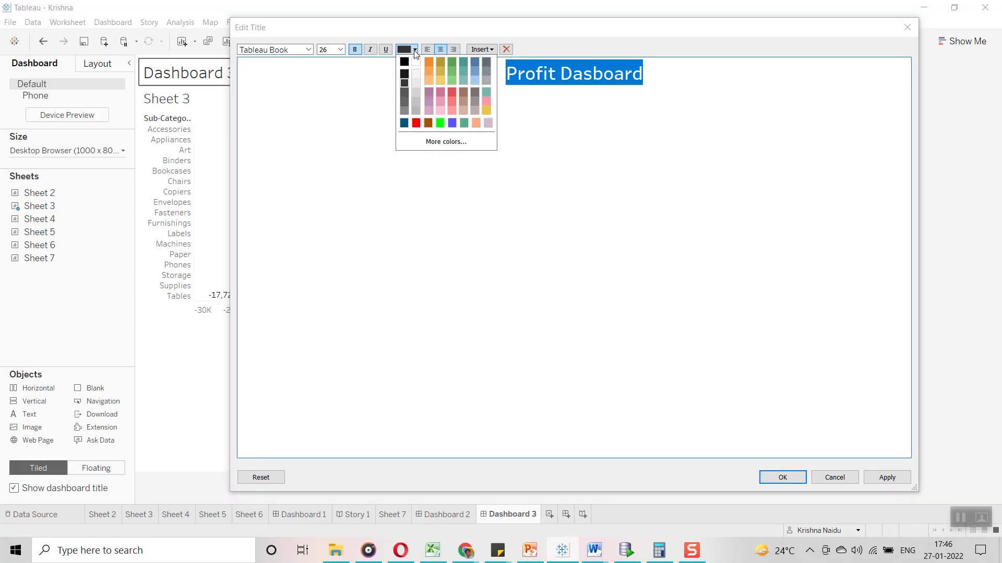
pyautogui.click(417, 123)
pyautogui.click(782, 478)
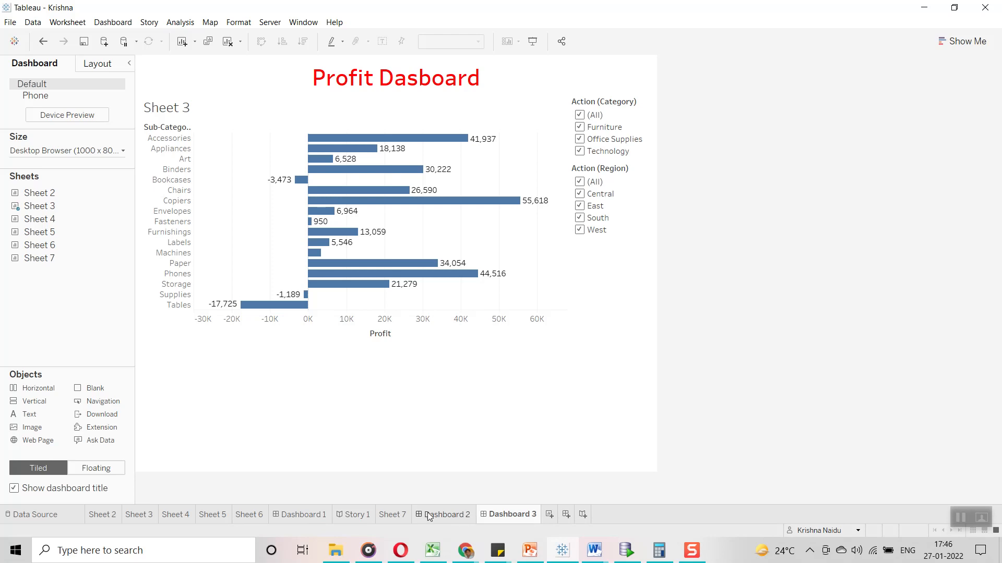
# Build a text table on Sheet 5 with Category in rows, Ship Mode in columns and the sum of Quantity as text
pyautogui.click(217, 515)
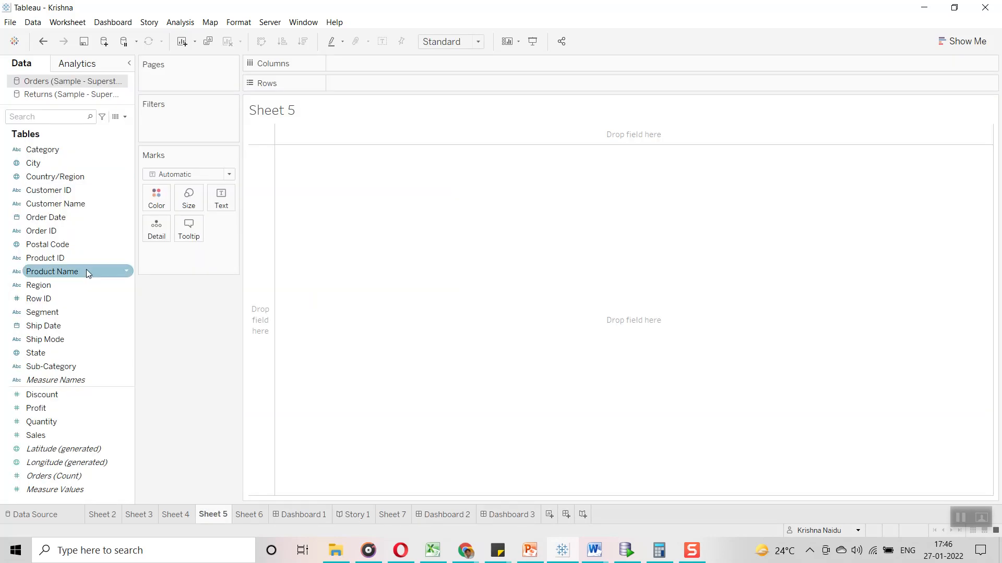
pyautogui.click(59, 285)
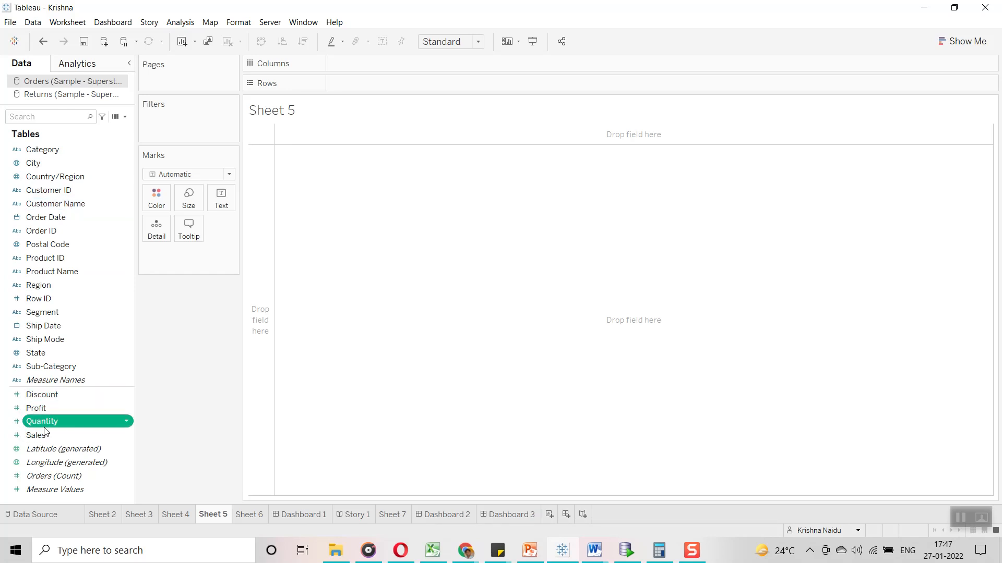
pyautogui.moveTo(43, 150); pyautogui.dragTo(342, 83)
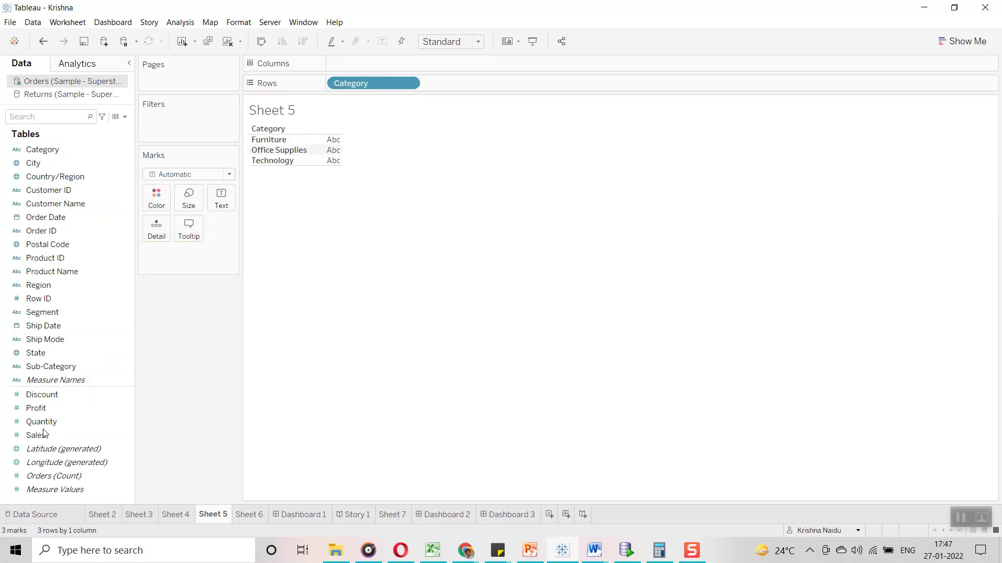
pyautogui.moveTo(45, 425); pyautogui.dragTo(221, 199)
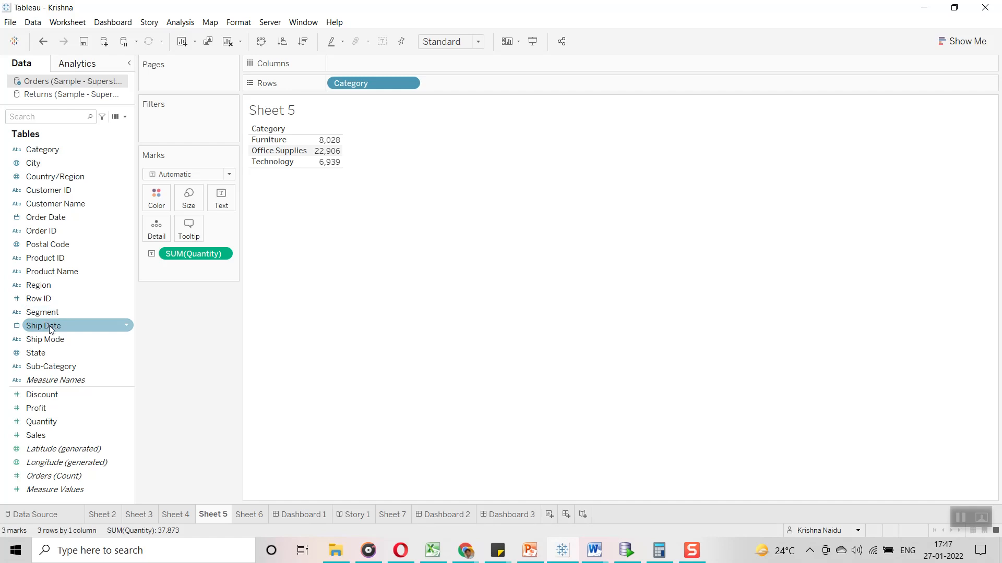
pyautogui.moveTo(50, 338); pyautogui.dragTo(373, 65)
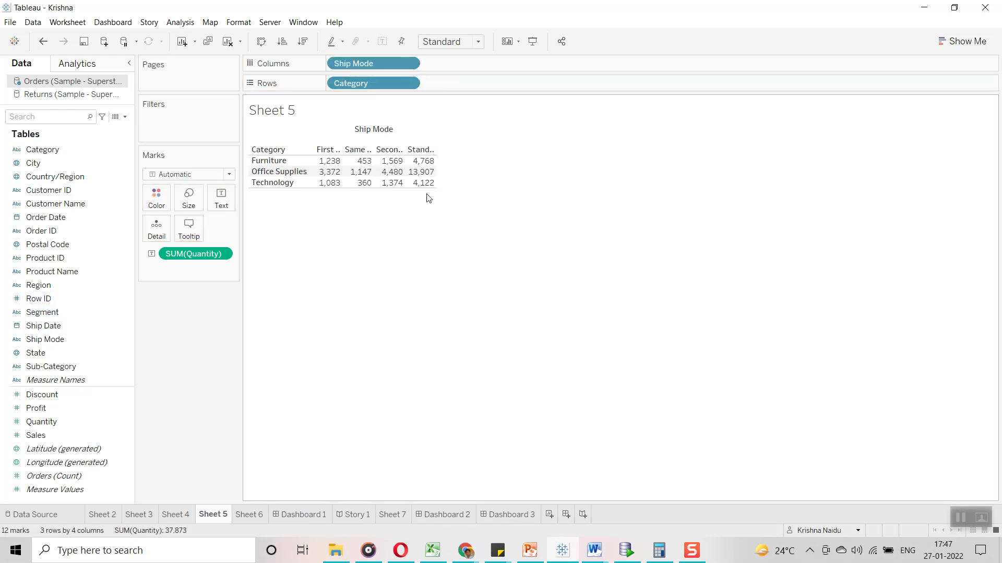
# Enlarge the quantity table on Sheet 5, making rows taller and columns wide enough to show full ship mode names
pyautogui.moveTo(425, 188); pyautogui.dragTo(446, 247)
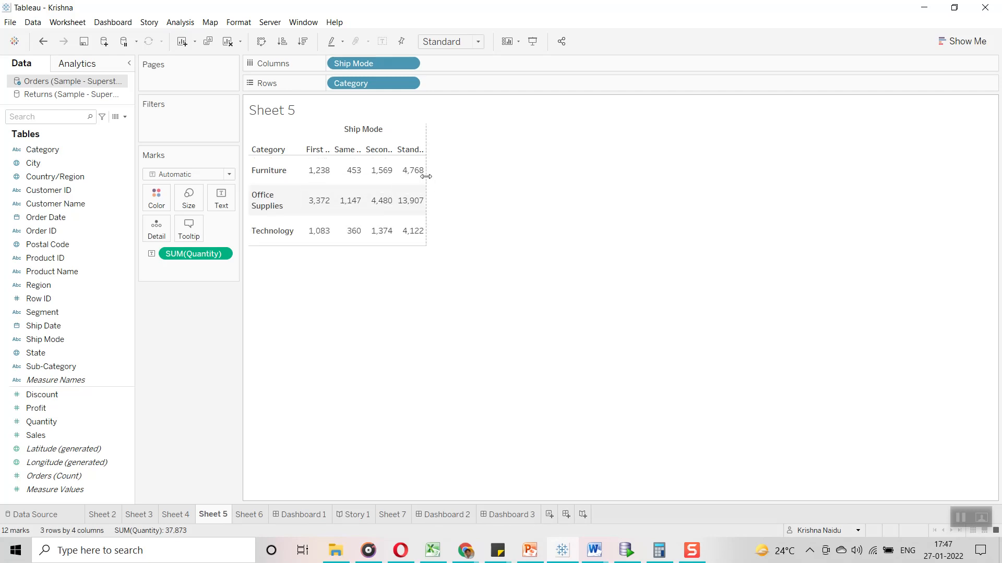
pyautogui.moveTo(426, 177); pyautogui.dragTo(502, 186)
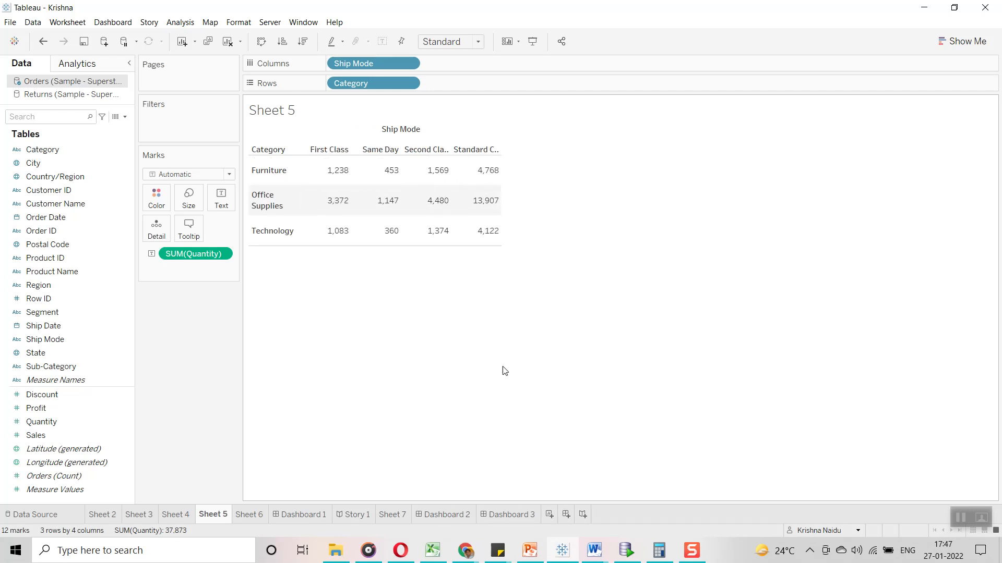
pyautogui.moveTo(499, 164)
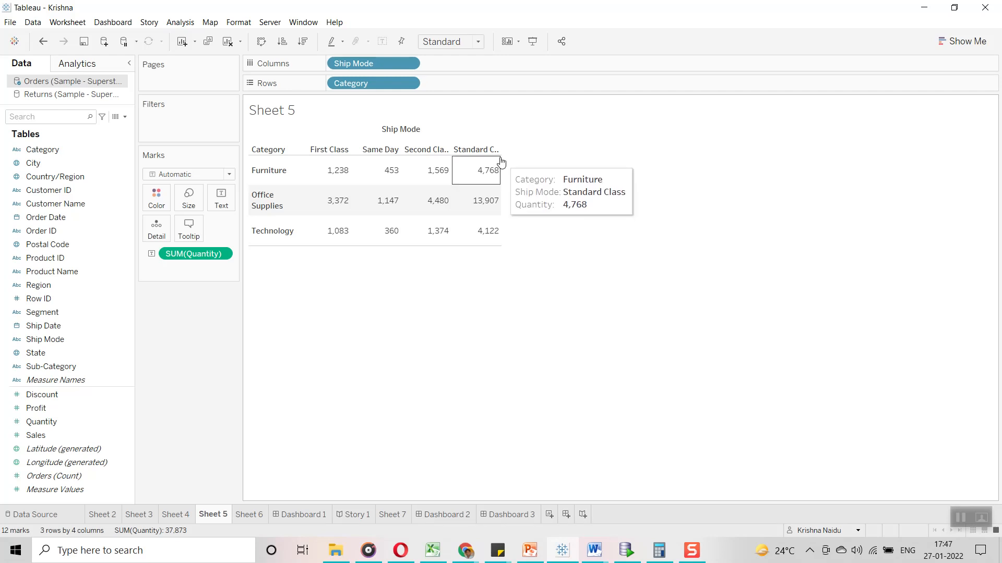
pyautogui.moveTo(542, 155); pyautogui.dragTo(544, 157)
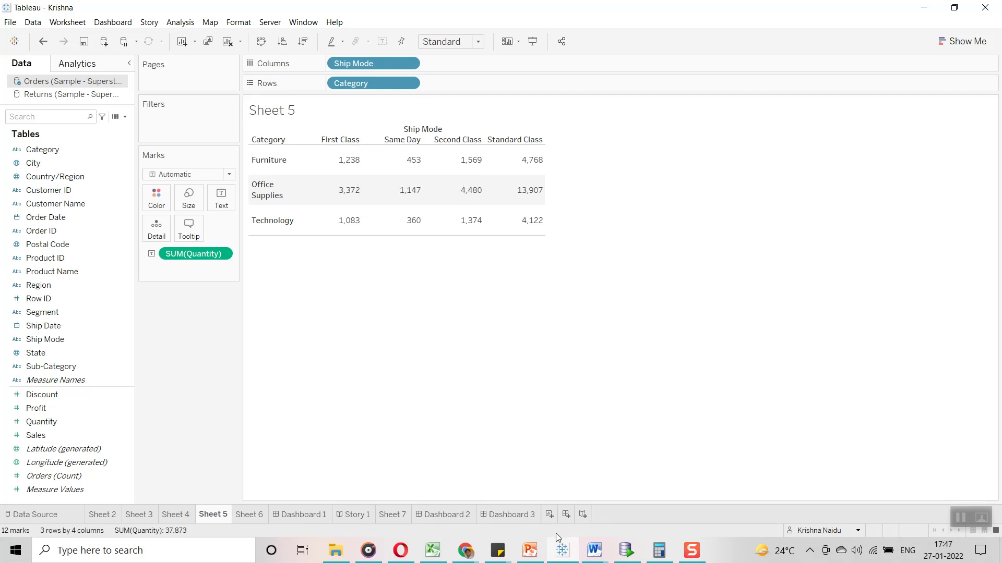
# Add a new blank dashboard to the workbook
pyautogui.click(567, 516)
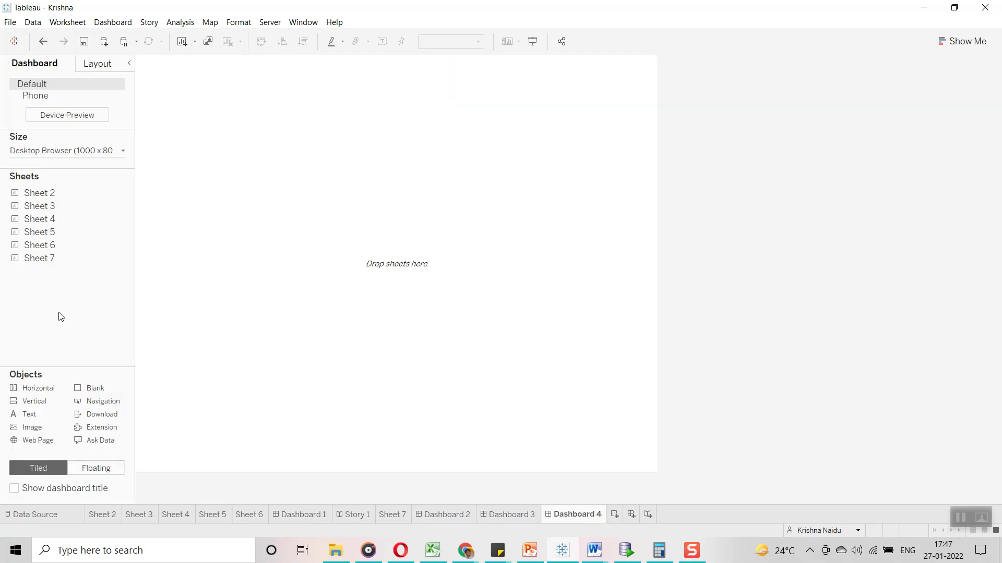
pyautogui.moveTo(42, 225); pyautogui.dragTo(280, 190)
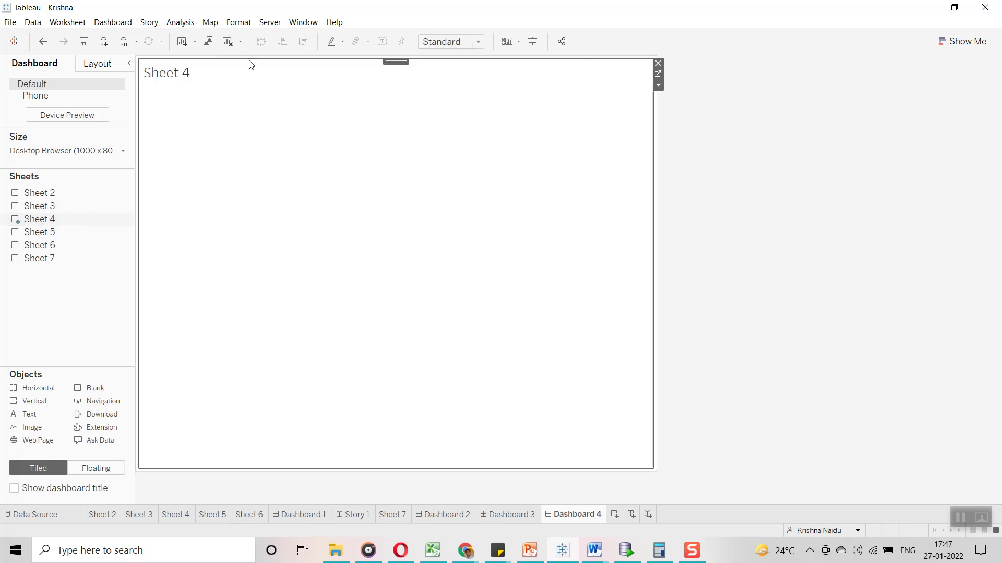
pyautogui.click(167, 514)
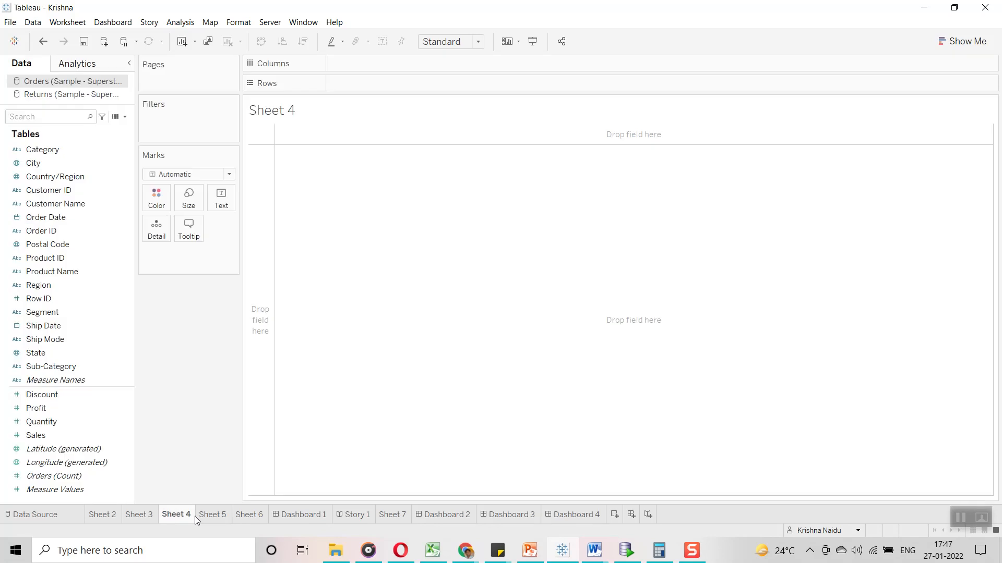
pyautogui.click(212, 515)
pyautogui.click(566, 515)
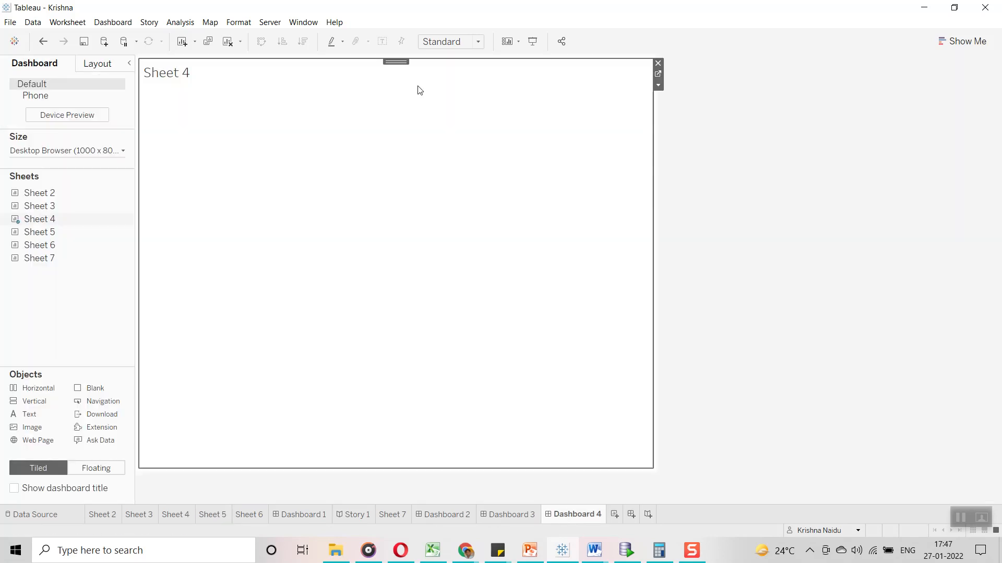
pyautogui.click(656, 64)
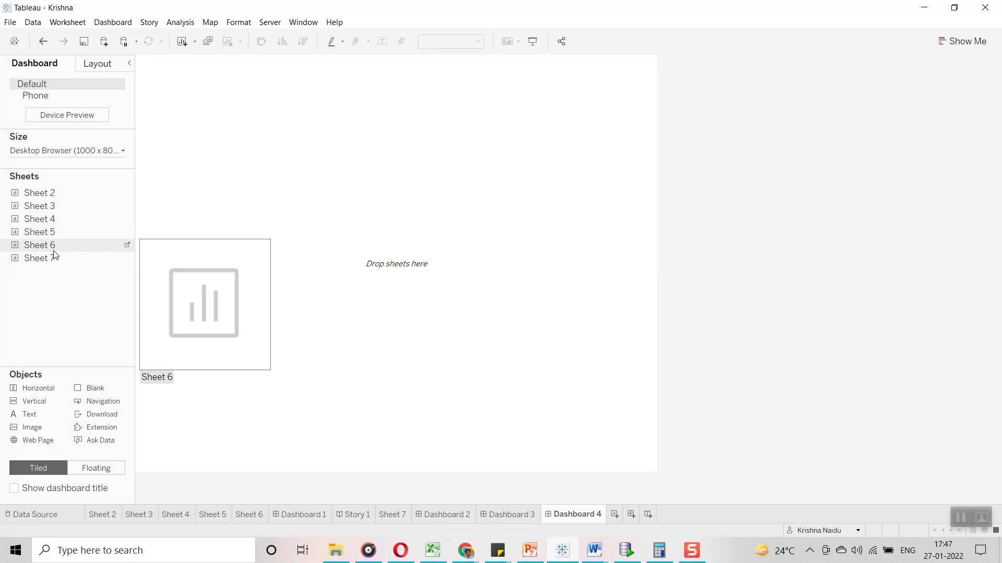
# Place Sheet 5 on Dashboard 4 and show the dashboard title
pyautogui.moveTo(47, 237); pyautogui.dragTo(374, 236)
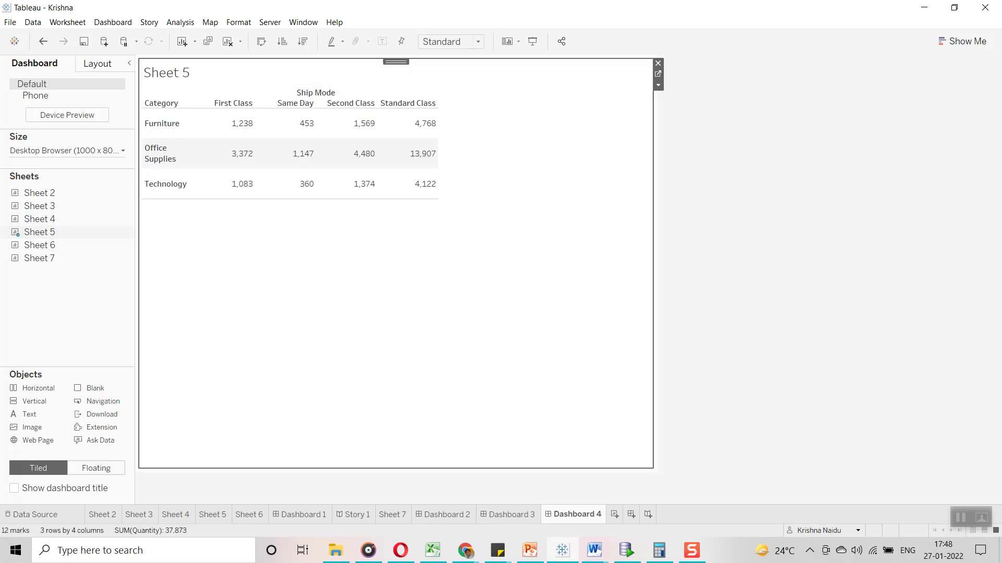
pyautogui.click(113, 22)
pyautogui.click(131, 157)
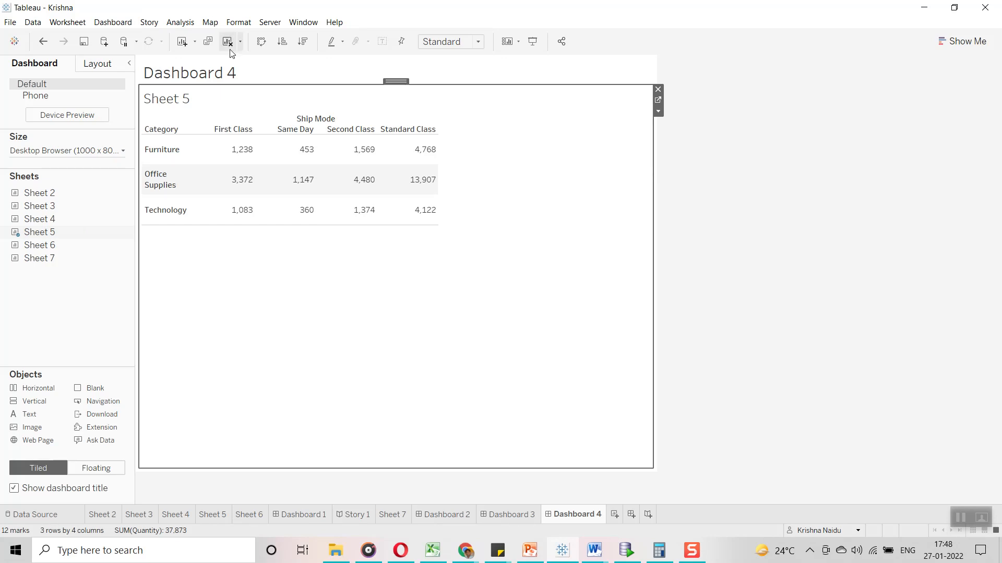
# Replace the Dashboard 4 title text with "QTY Analysis"
pyautogui.doubleClick(235, 74)
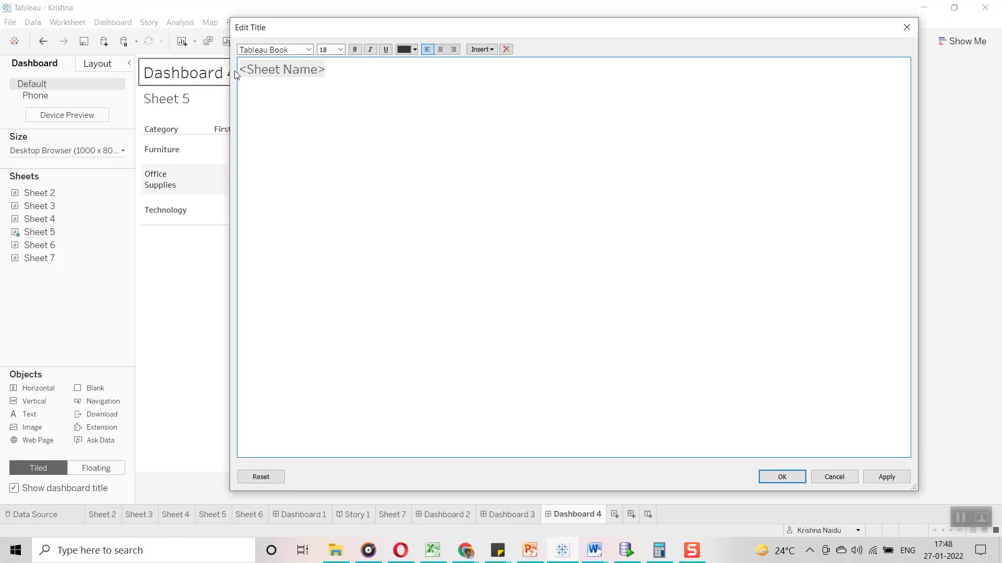
pyautogui.hotkey('ctrl', 'a')
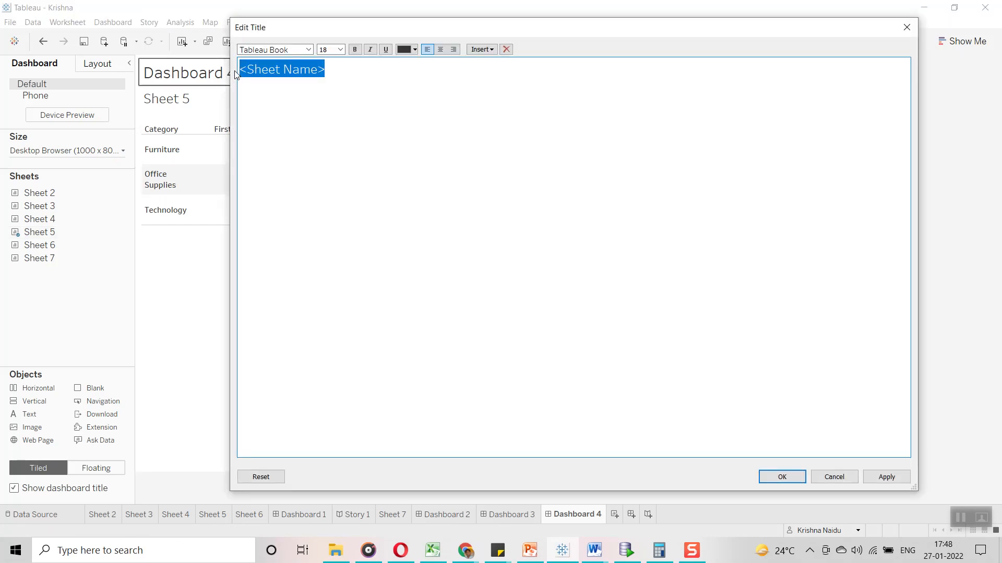
pyautogui.write('QTY Das')
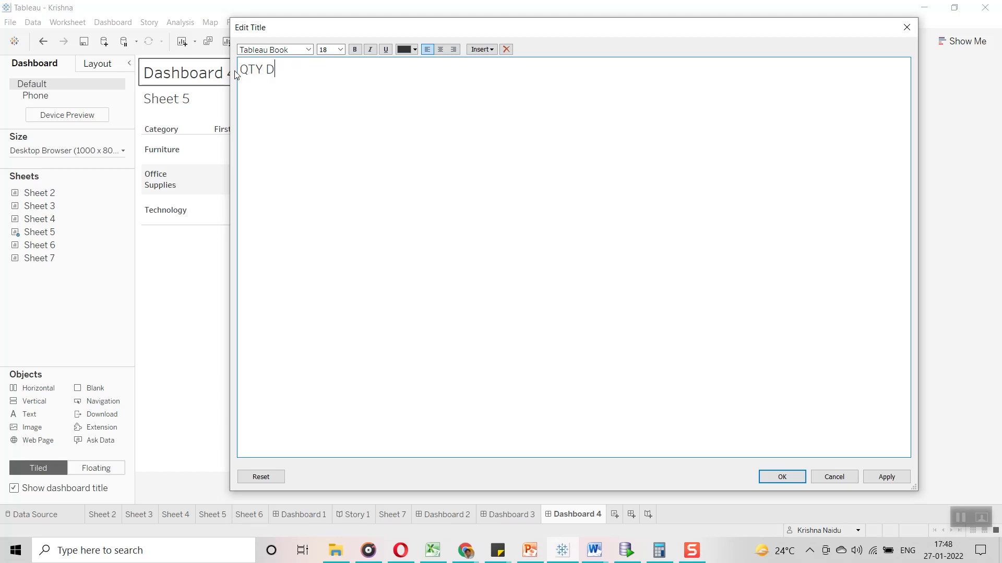
pyautogui.press('BackSpace')
pyautogui.press('BackSpace')
pyautogui.press('BackSpace')
pyautogui.write('Analysis')
# Format the dashboard title as centred red text at size 26 and accept it
pyautogui.hotkey('ctrl', 'a')
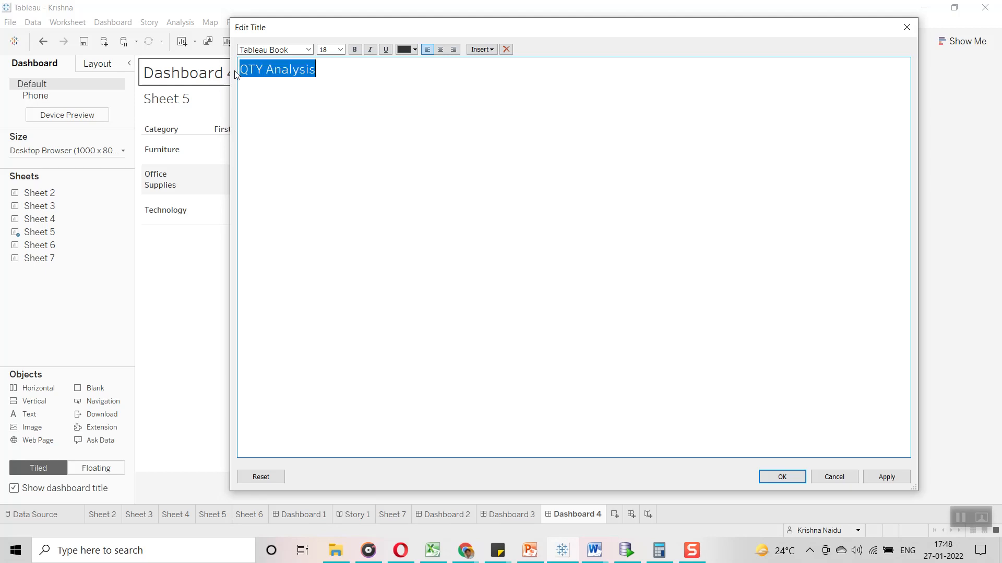
pyautogui.click(338, 49)
pyautogui.click(329, 159)
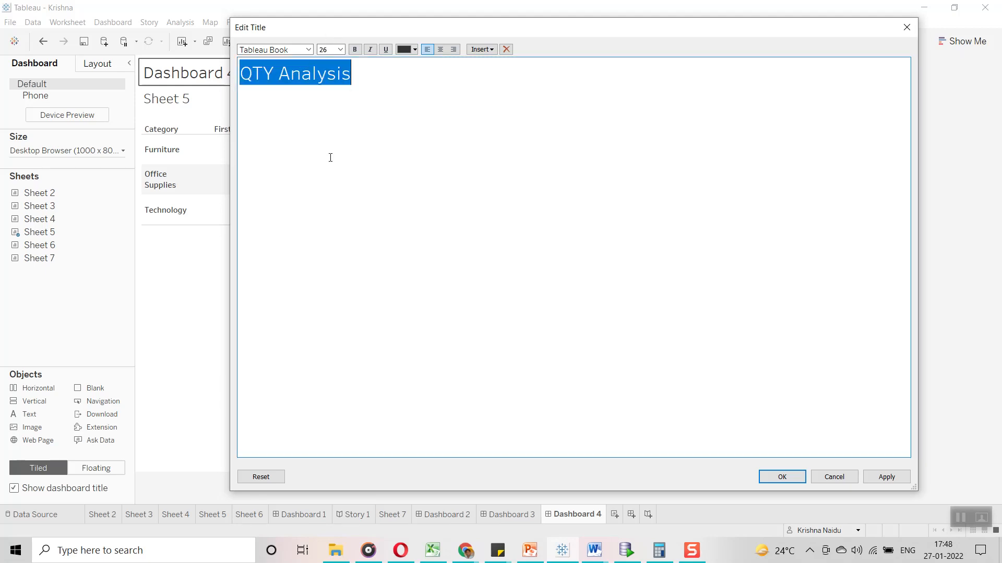
pyautogui.click(440, 49)
pyautogui.click(415, 49)
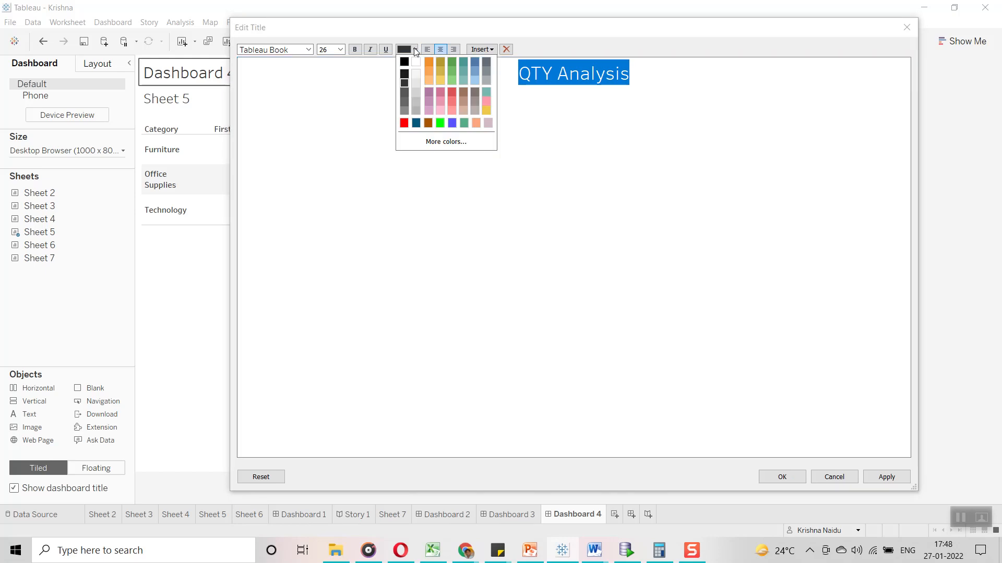
pyautogui.click(407, 124)
pyautogui.click(776, 476)
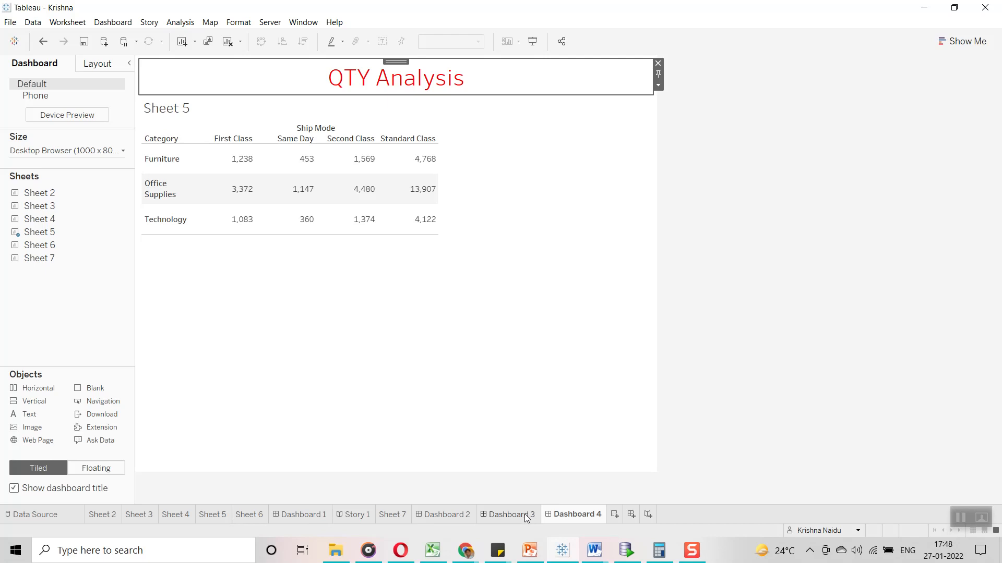
# Rename Dashboard 4 as "QTY" and Dashboard 3 as "Profit"
pyautogui.doubleClick(580, 515)
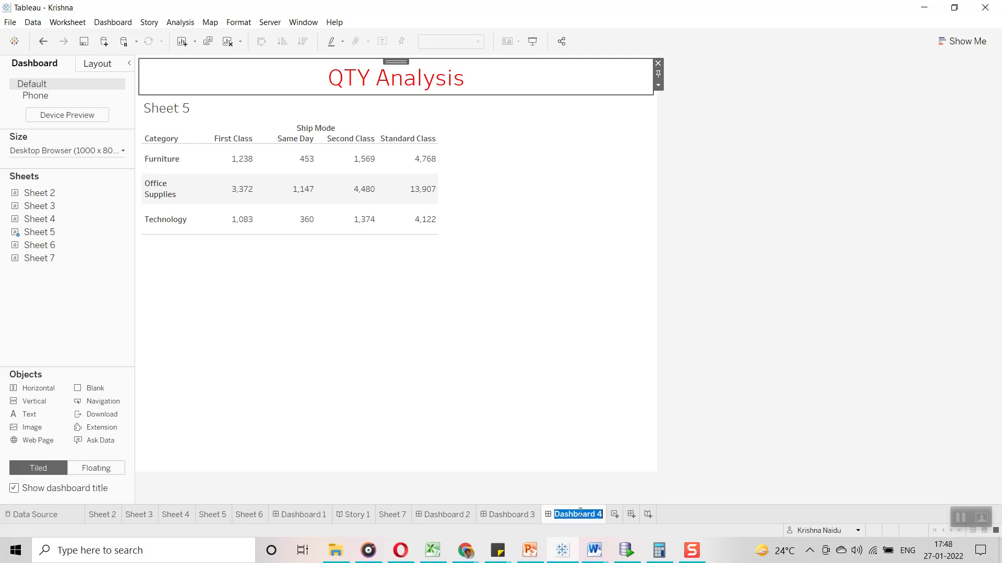
pyautogui.write('QTY')
pyautogui.press('Return')
pyautogui.click(512, 515)
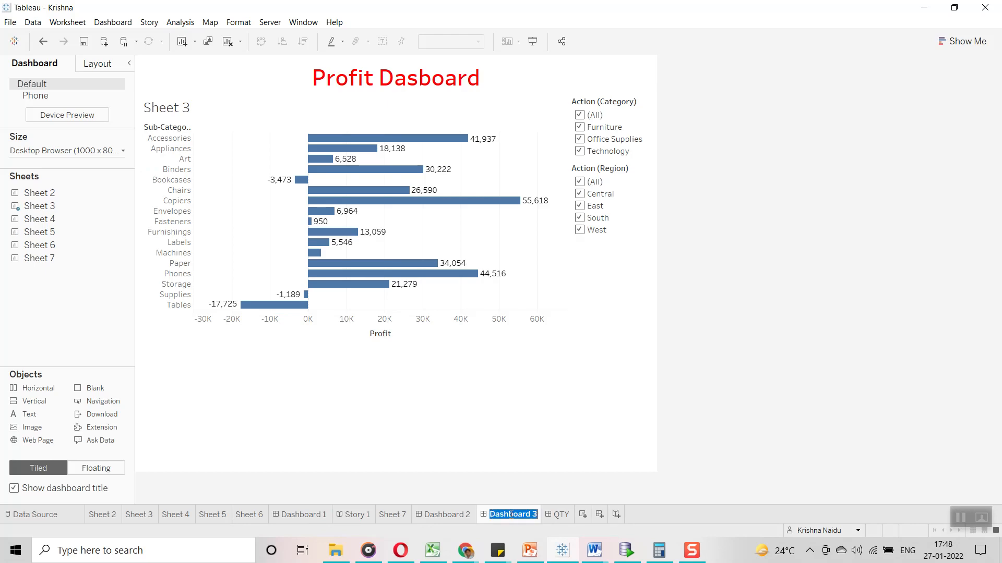
pyautogui.write('Profit')
pyautogui.click(574, 466)
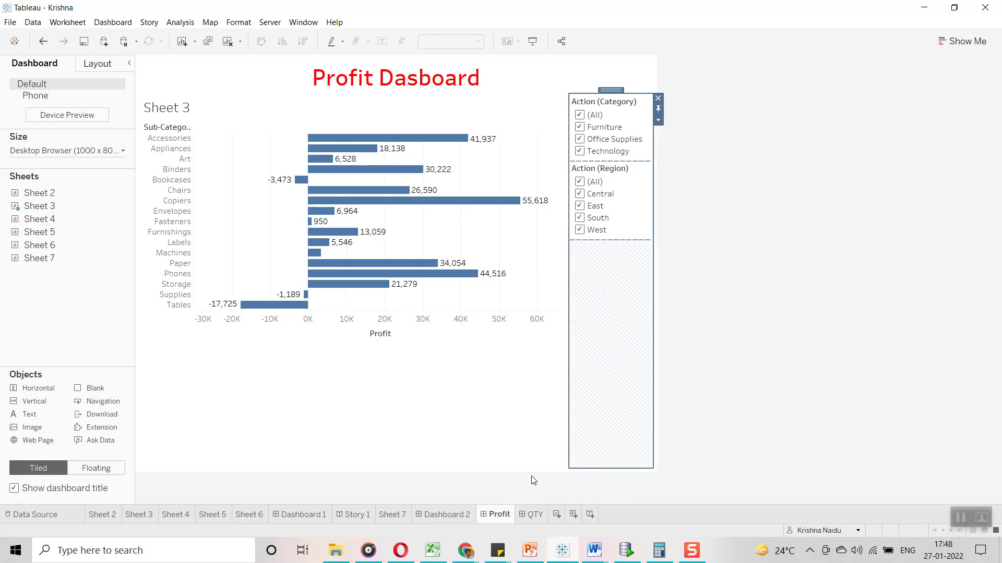
# Rename Dashboard 2 as "Main DB"
pyautogui.doubleClick(443, 515)
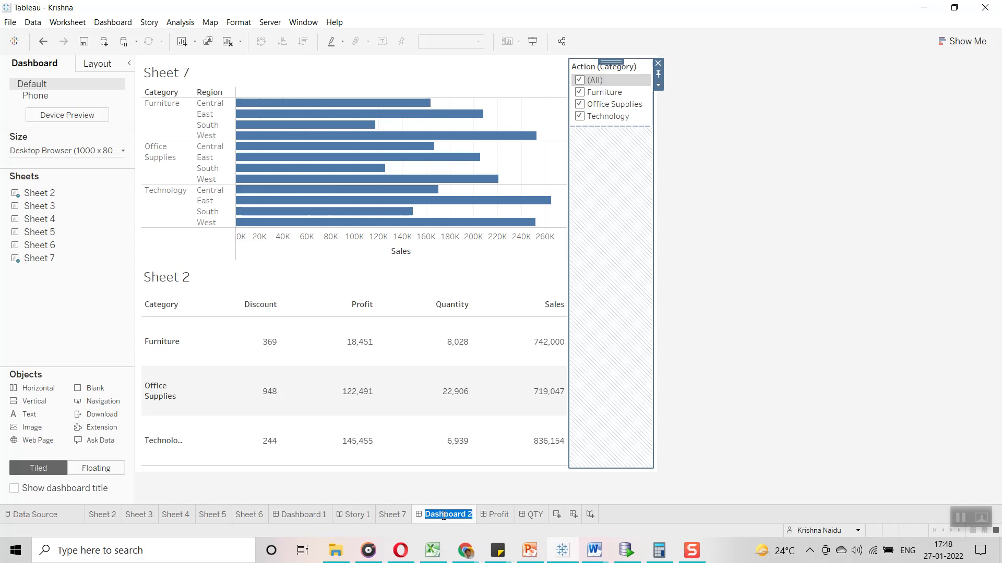
pyautogui.write('MainS')
pyautogui.press('BackSpace')
pyautogui.write('DB')
pyautogui.click(872, 317)
# Edit the "Go TO Dashbord 3" filter action, excluding Sheet 5 from its source sheets and targeting the Profit dashboard
pyautogui.click(113, 21)
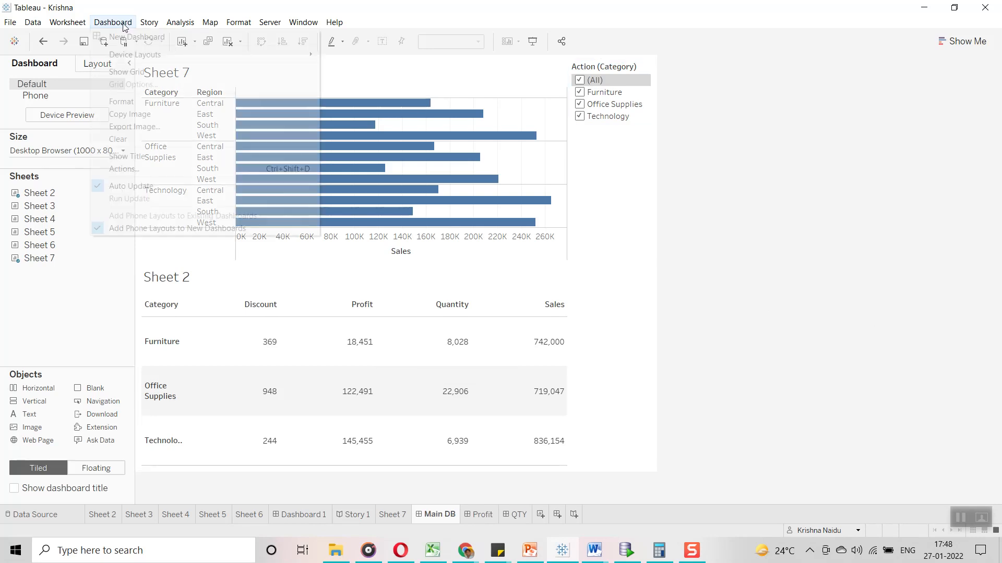
pyautogui.click(144, 167)
pyautogui.click(510, 253)
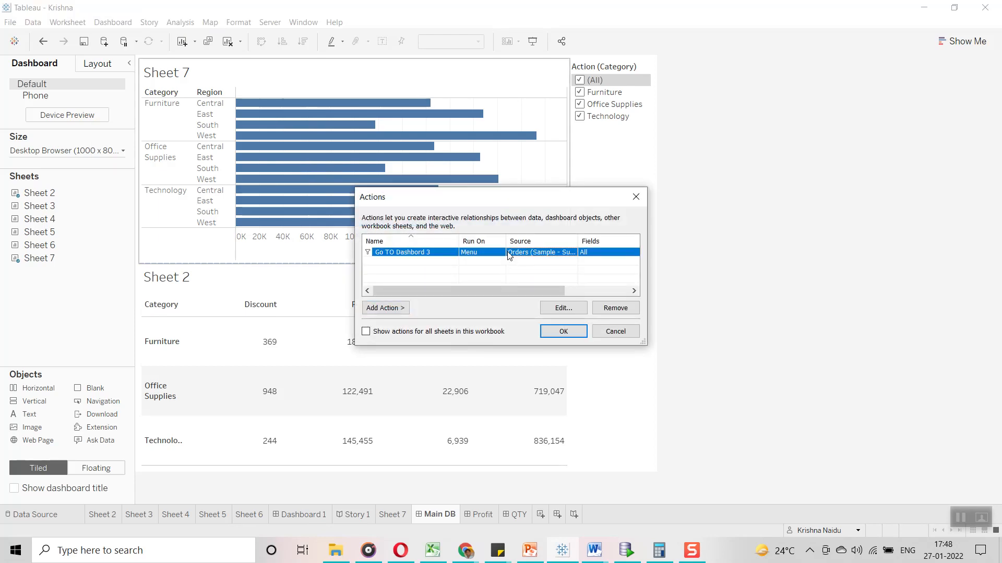
pyautogui.click(560, 308)
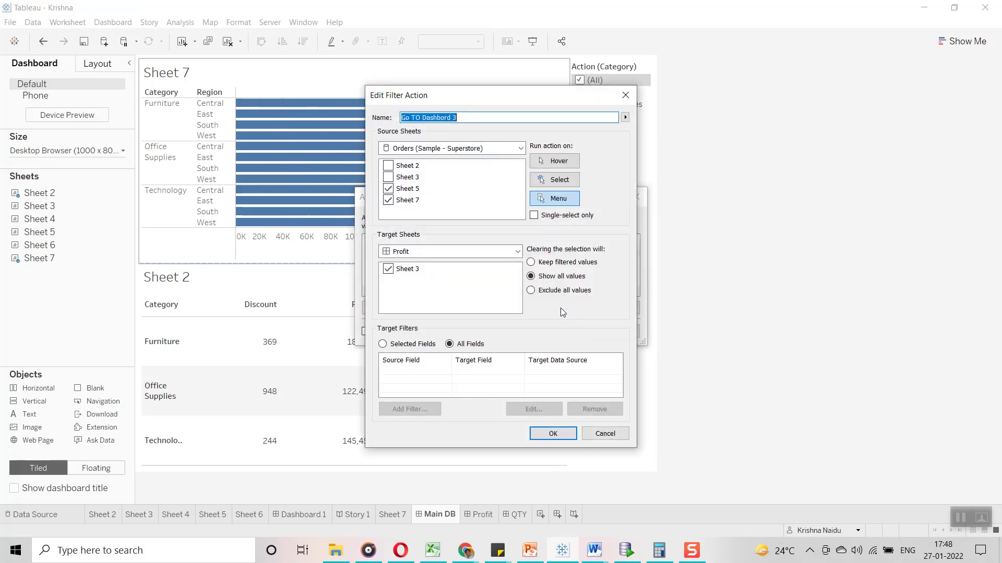
pyautogui.click(388, 189)
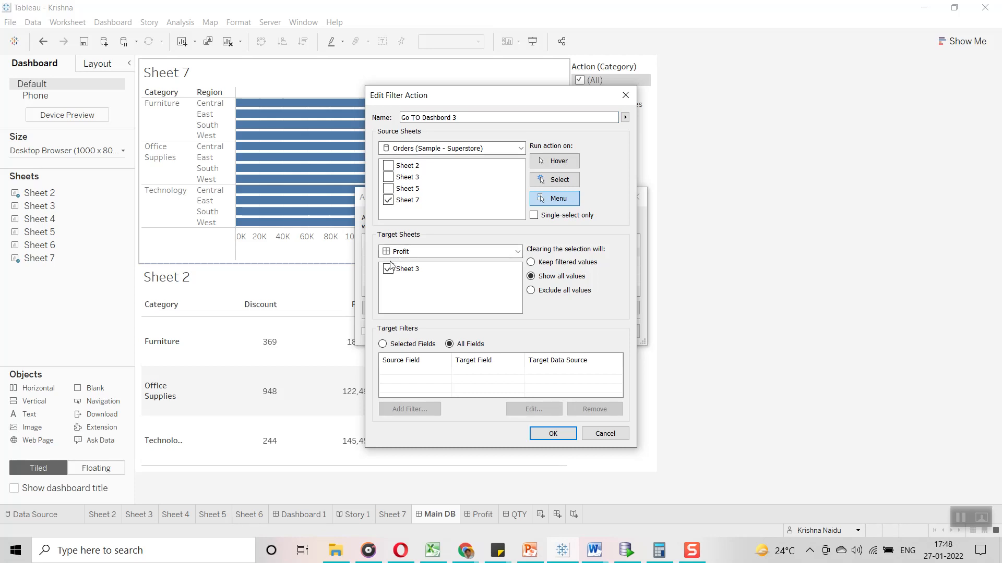
pyautogui.click(442, 254)
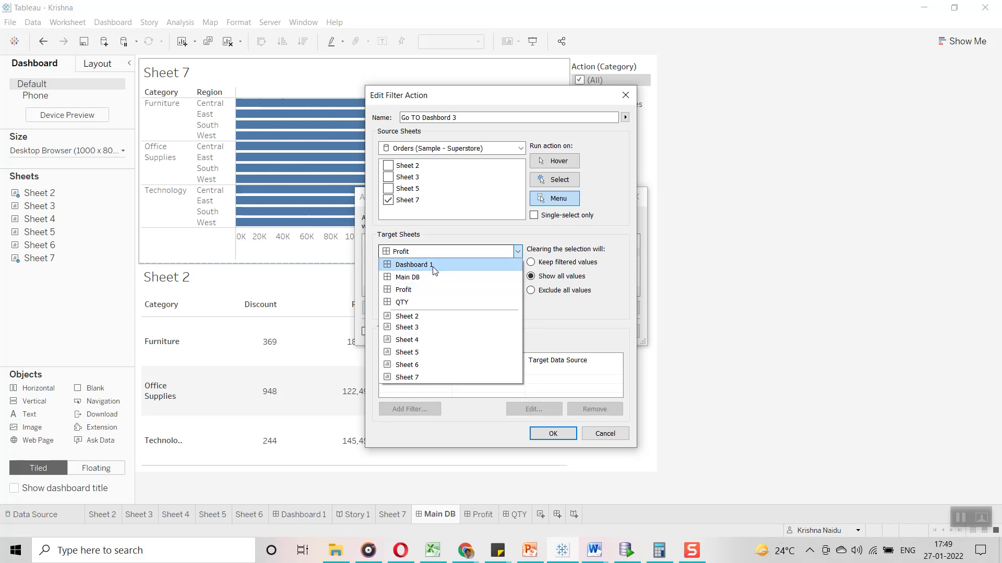
pyautogui.click(418, 291)
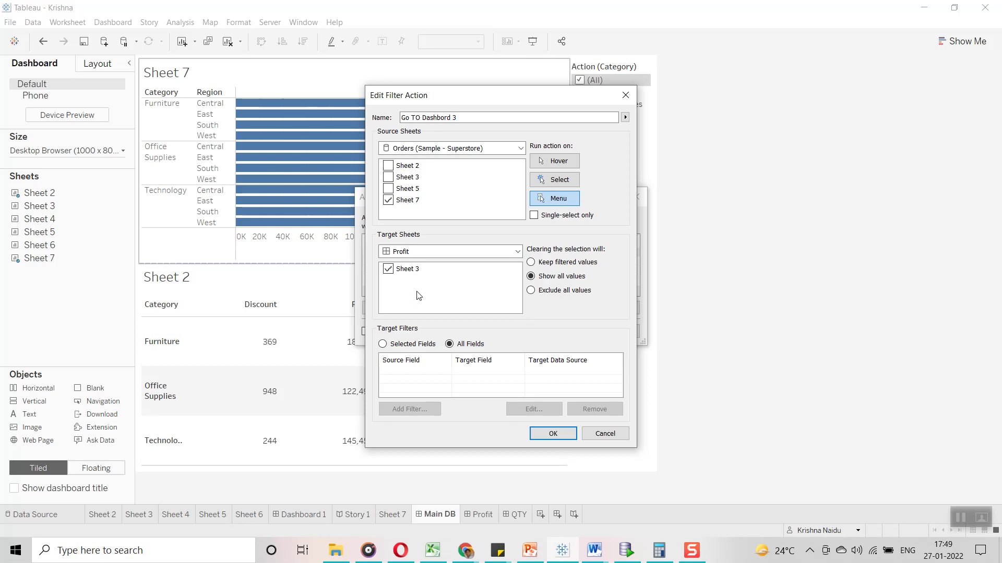
pyautogui.click(472, 119)
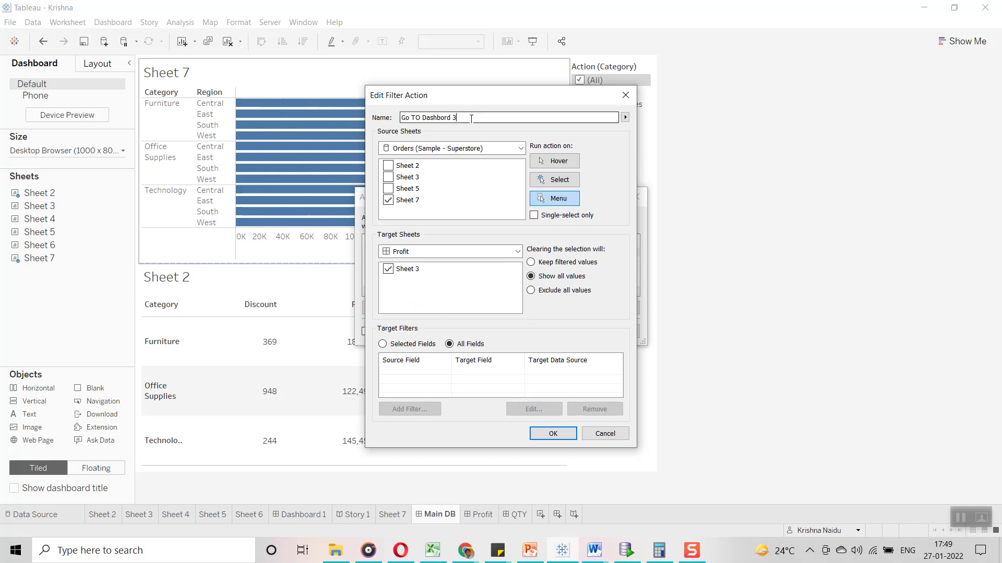
pyautogui.moveTo(473, 119); pyautogui.dragTo(359, 120)
pyautogui.write('GO')
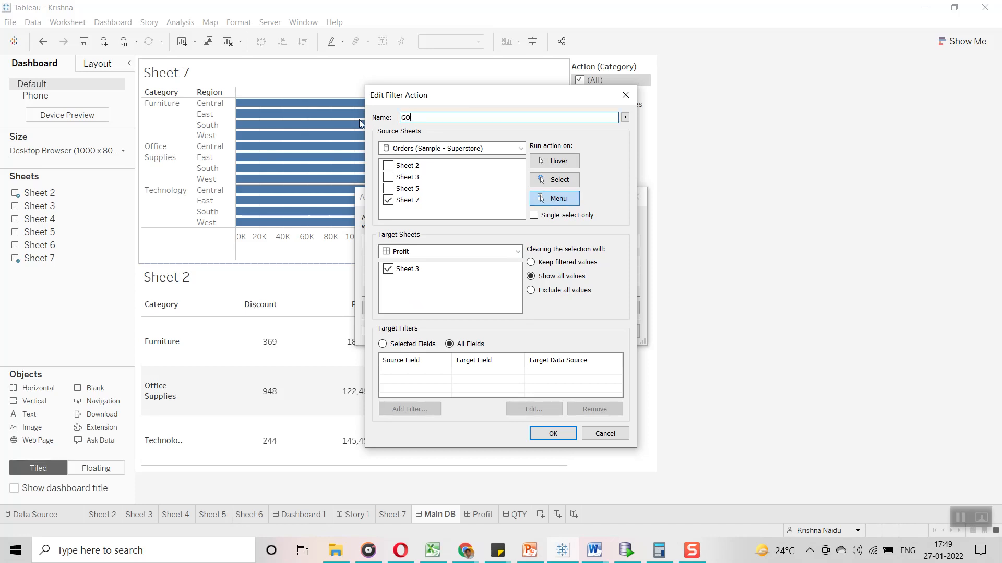
pyautogui.write(' TO PROFIT')
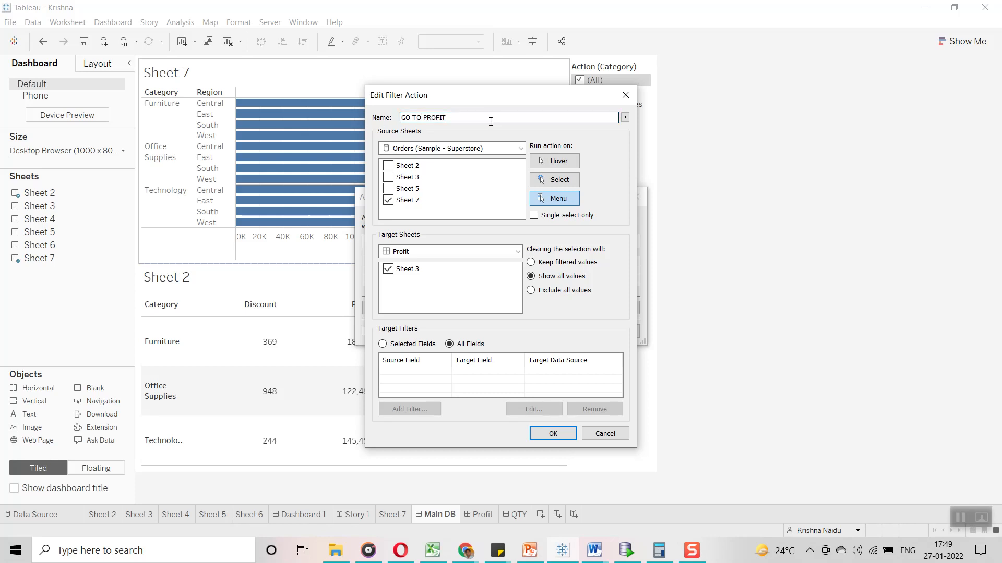
# Rename the filter action as "See The Profit" and accept the edited action
pyautogui.moveTo(448, 119); pyautogui.dragTo(347, 120)
pyautogui.write('SEE')
pyautogui.press('BackSpace')
pyautogui.press('BackSpace')
pyautogui.write('ee The Profit')
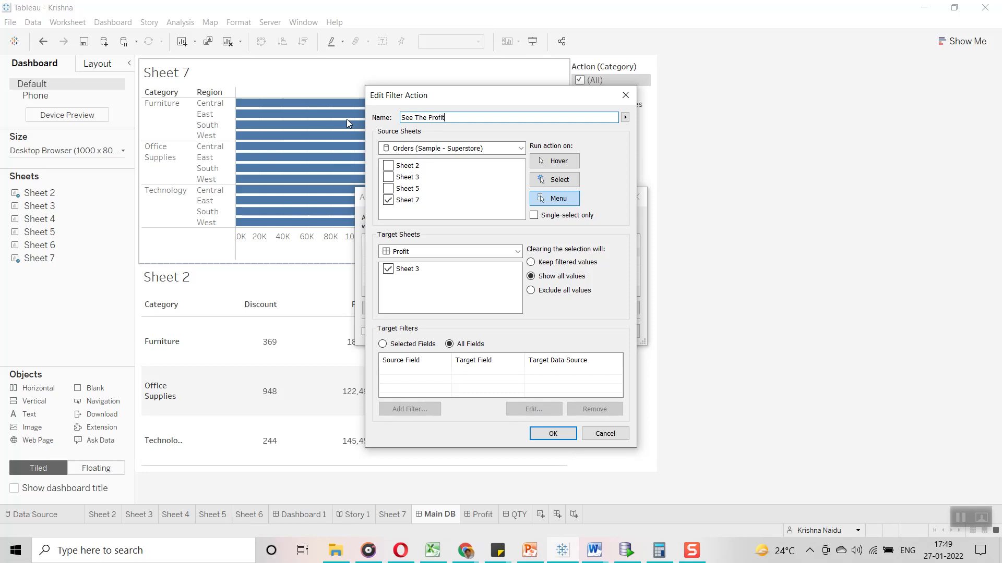
pyautogui.click(552, 434)
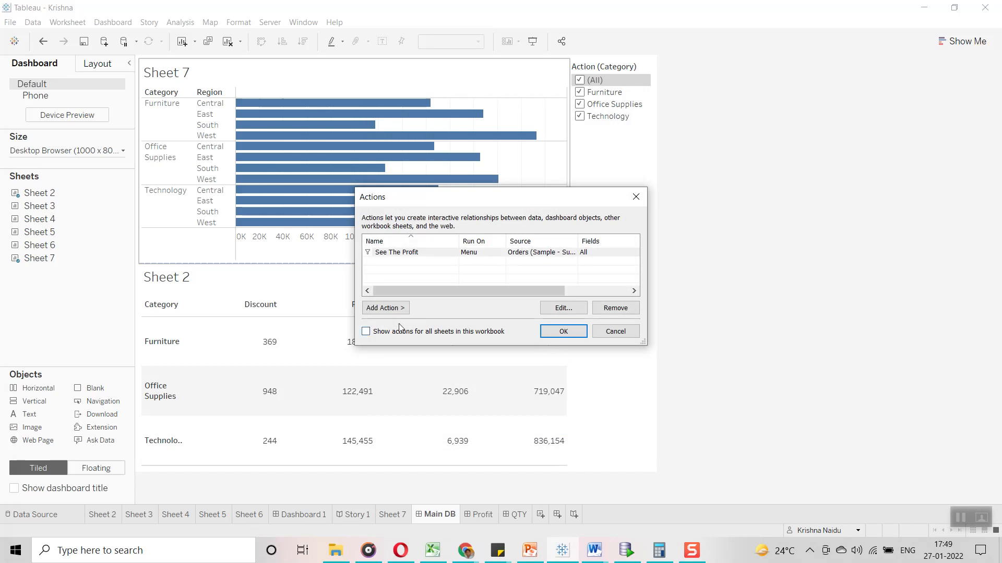
# Add a menu-run filter action on Main DB with only Sheet 7 as source and the QTY dashboard as target
pyautogui.click(393, 309)
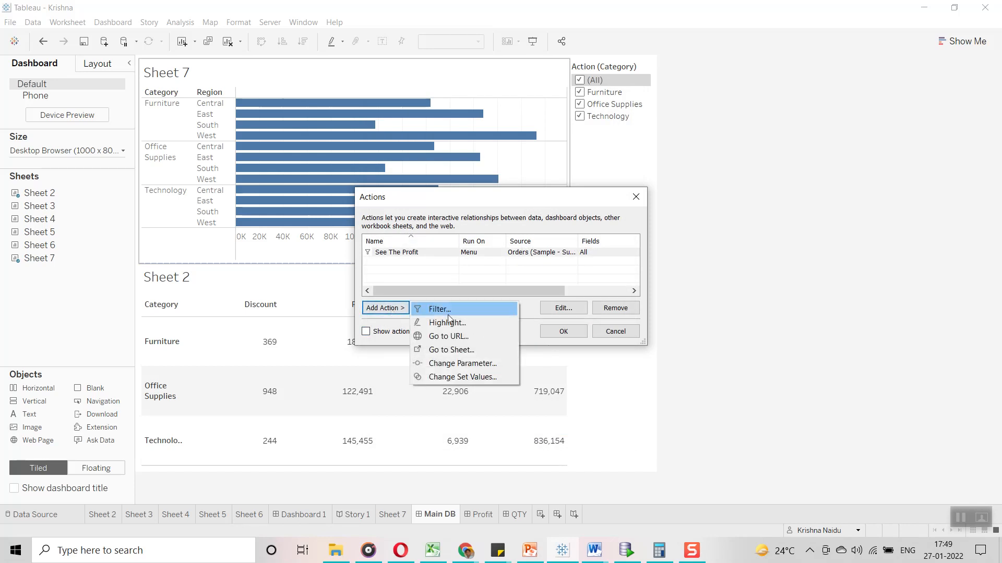
pyautogui.click(449, 316)
pyautogui.click(389, 166)
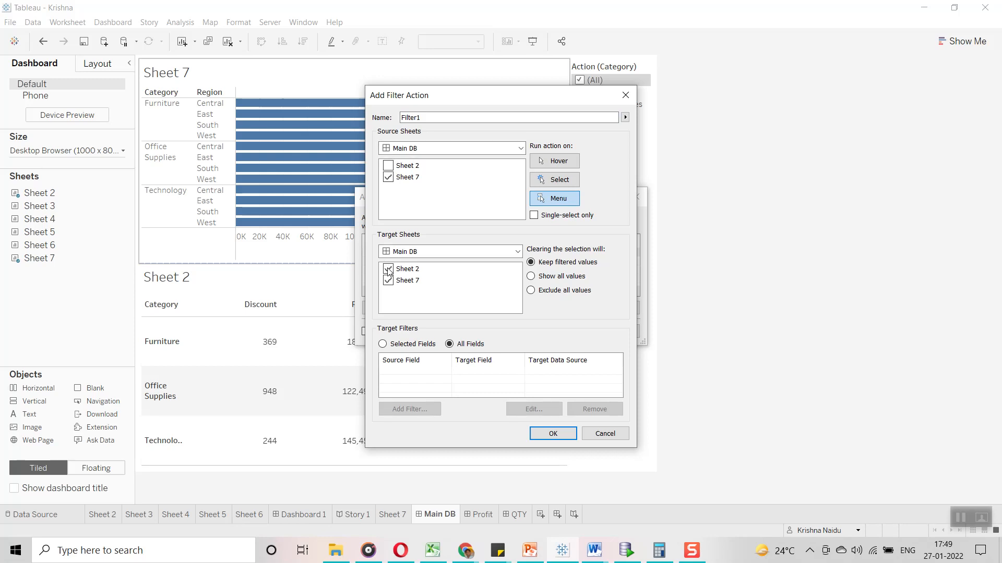
pyautogui.click(421, 252)
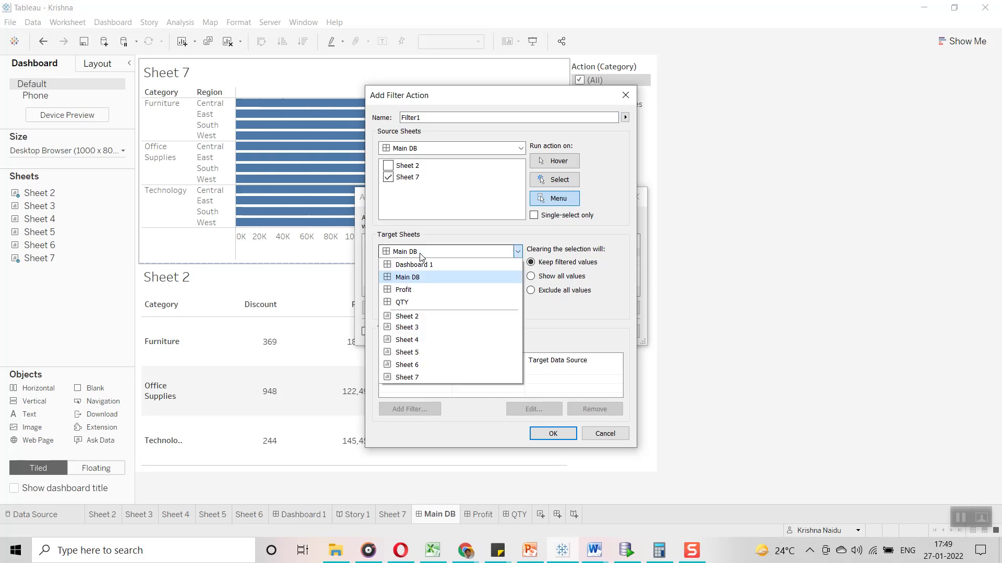
pyautogui.click(415, 302)
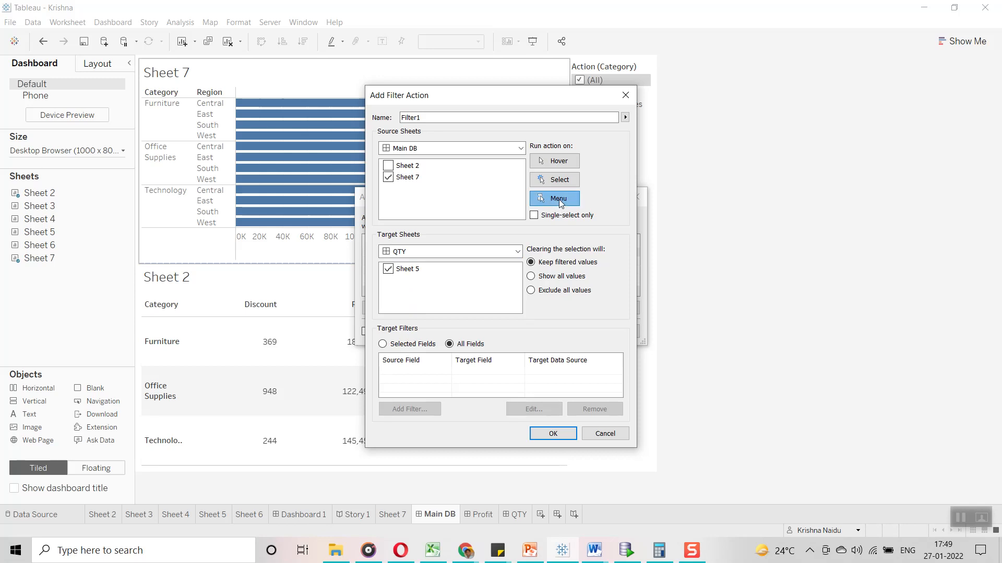
# Name the new filter action "See QTY Details" and accept the action settings
pyautogui.moveTo(440, 117); pyautogui.dragTo(339, 117)
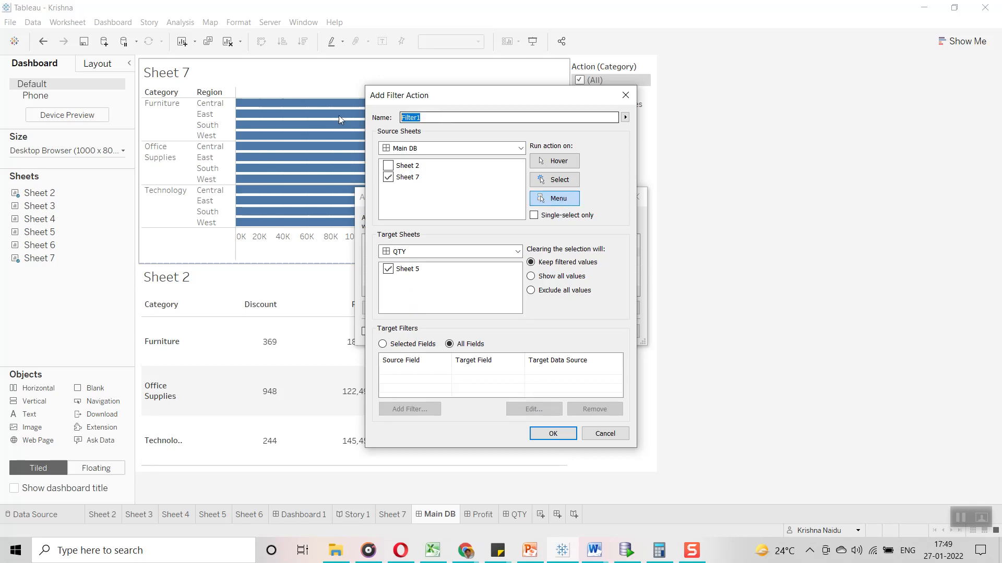
pyautogui.write('See')
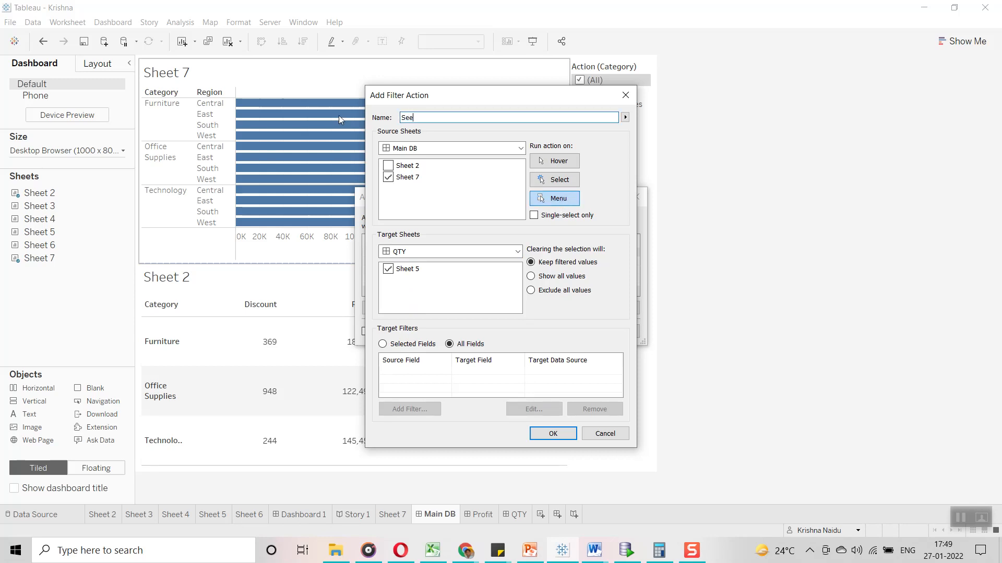
pyautogui.write(' Qty Details')
pyautogui.press('Left')
pyautogui.press('Left')
pyautogui.press('Left')
pyautogui.press('Left')
pyautogui.press('Left')
pyautogui.press('Left')
pyautogui.press('Left')
pyautogui.press('Left')
pyautogui.press('BackSpace')
pyautogui.press('BackSpace')
pyautogui.write('TY')
pyautogui.click(540, 434)
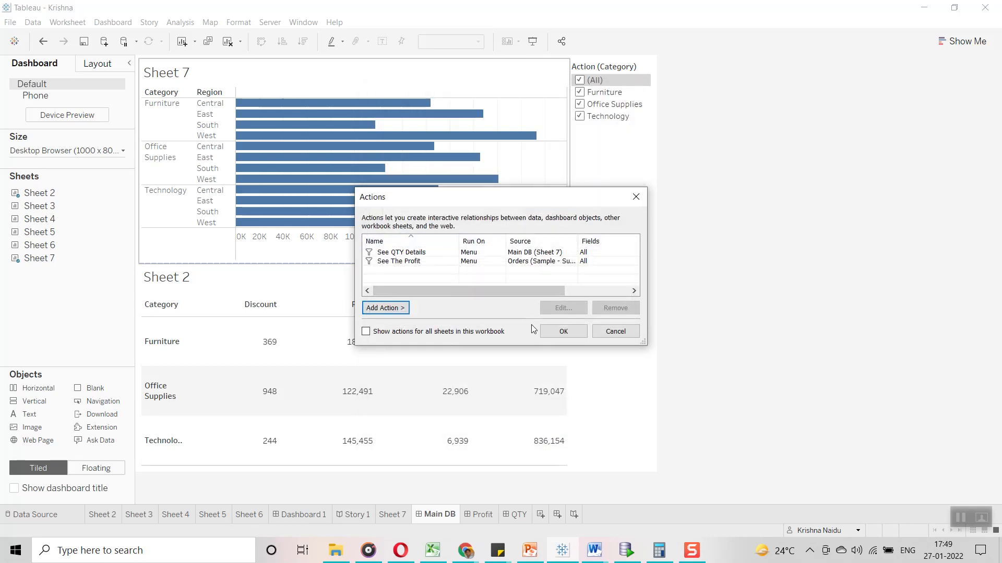
pyautogui.click(553, 330)
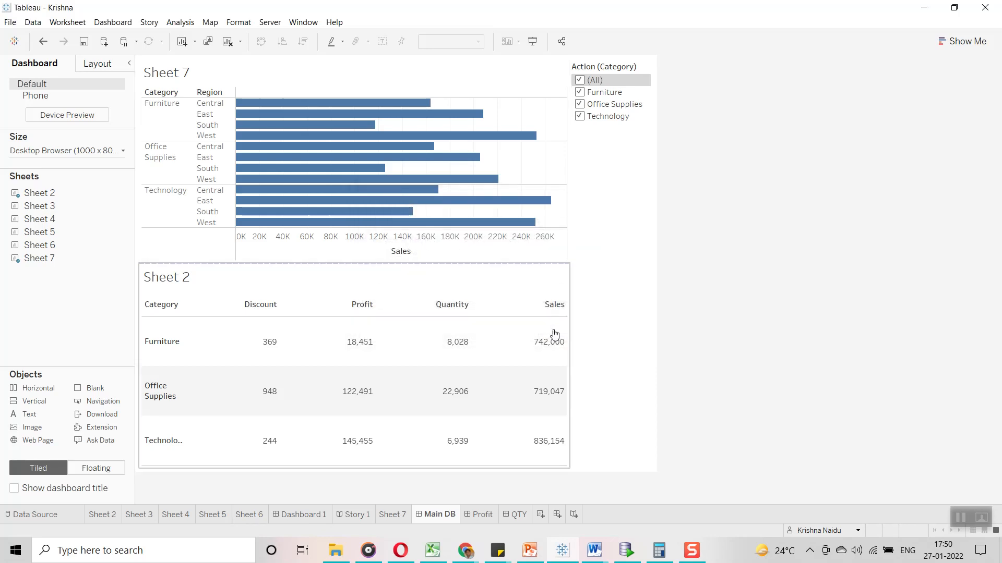
# Test the "See QTY Details" link from the Furniture Central bar in Sheet 7
pyautogui.click(300, 105)
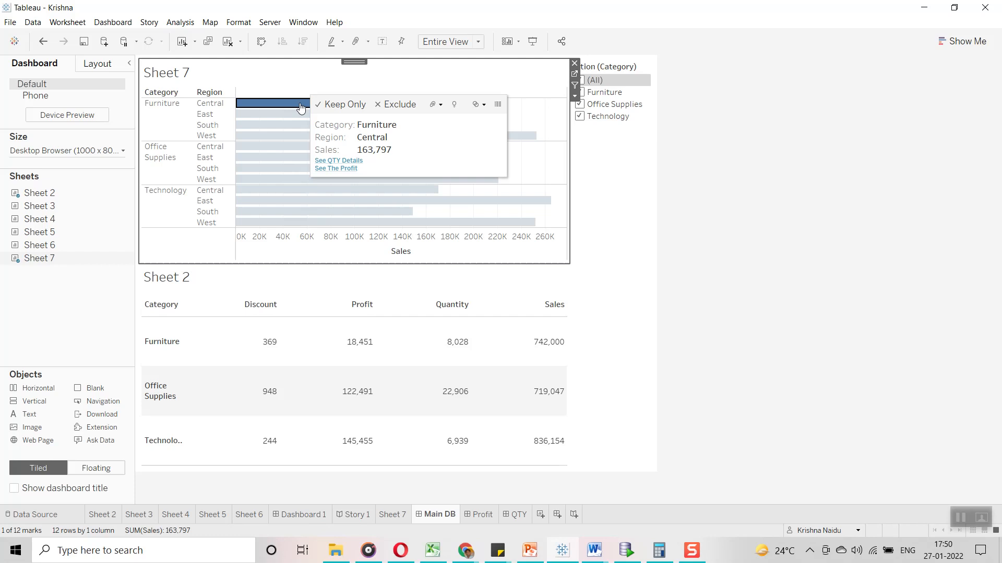
pyautogui.click(240, 105)
pyautogui.click(240, 105)
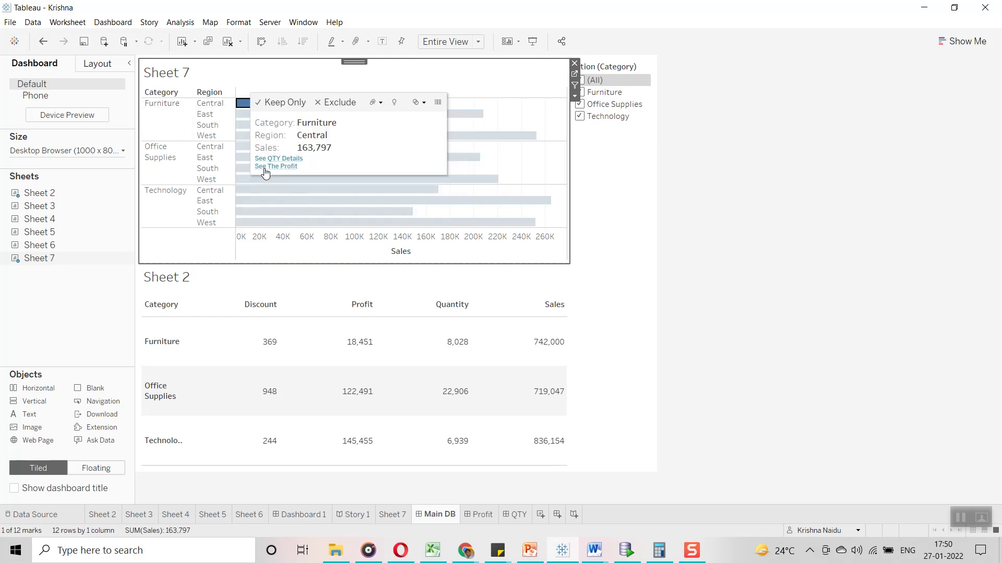
pyautogui.click(279, 158)
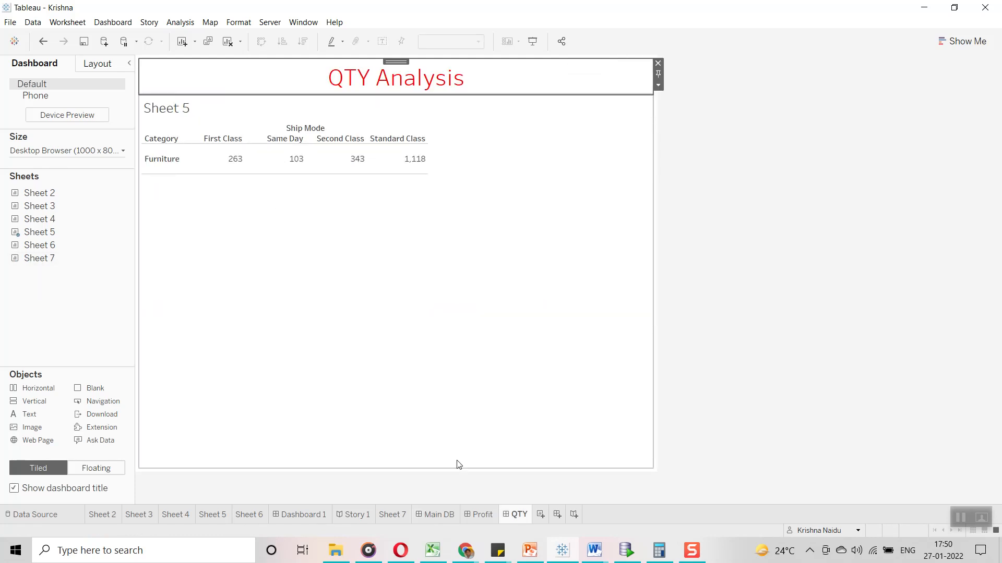
# Return to Main DB, test the "See The Profit" link from the Furniture Central bar, and come back to clear the selection
pyautogui.click(443, 515)
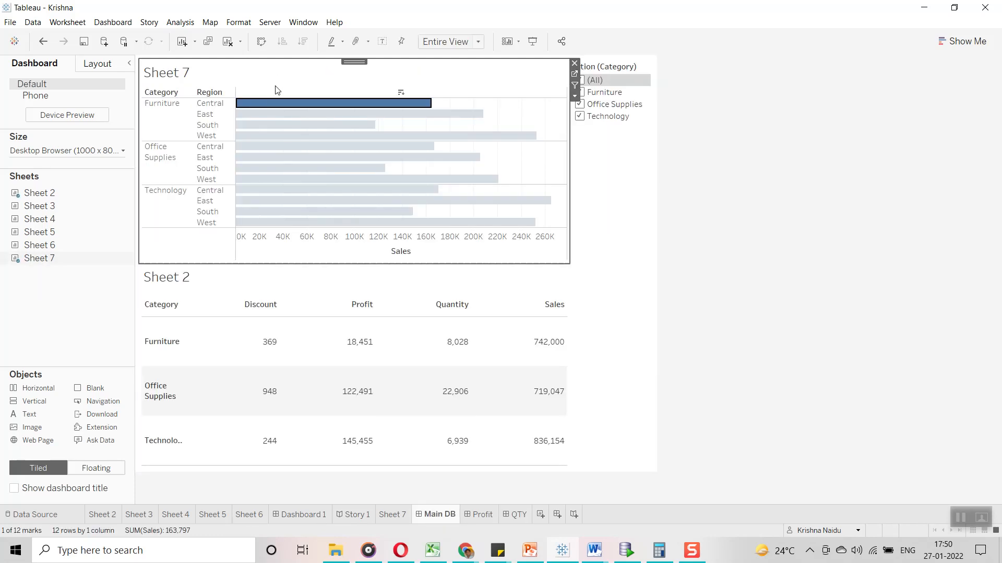
pyautogui.click(274, 104)
pyautogui.click(273, 104)
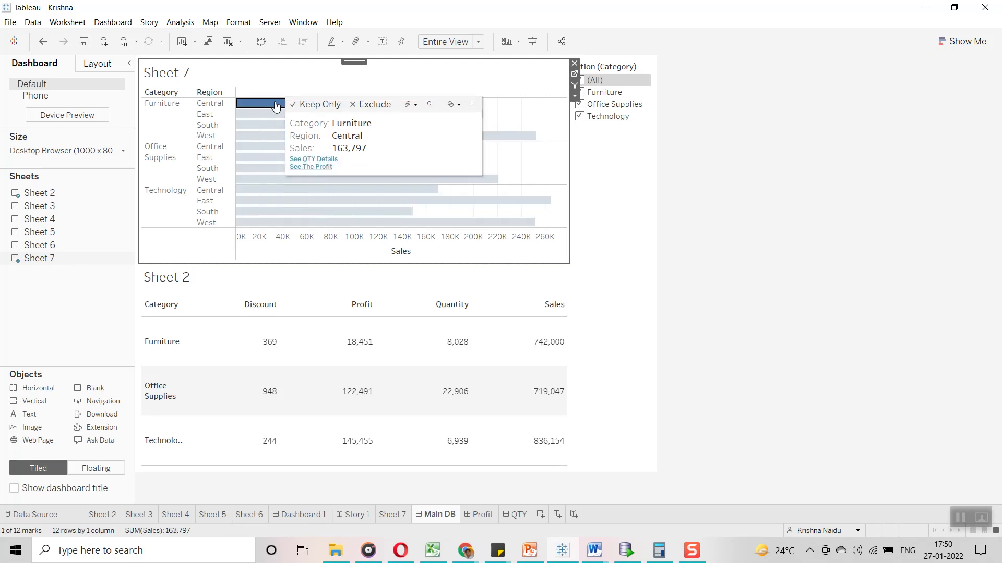
pyautogui.click(309, 168)
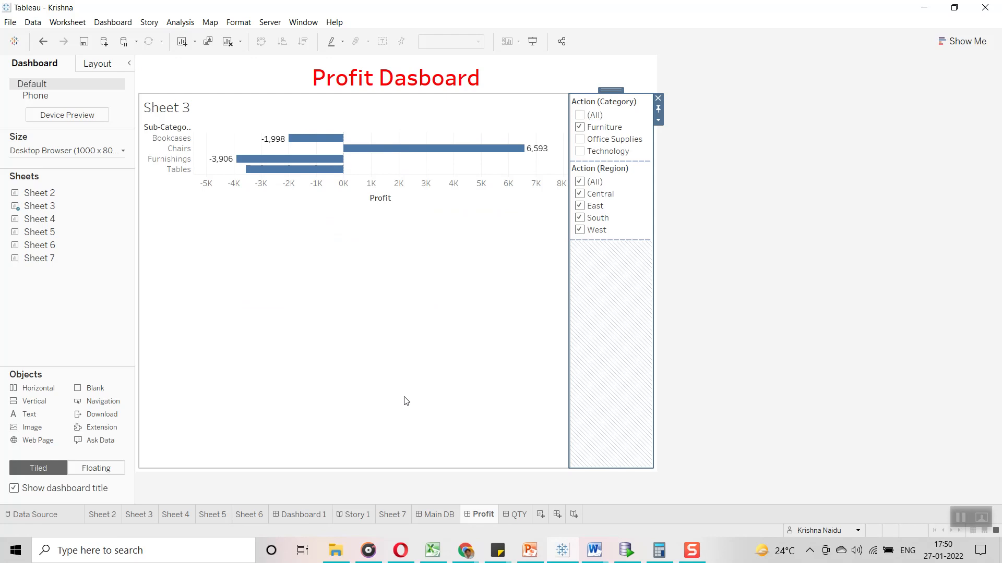
pyautogui.click(449, 516)
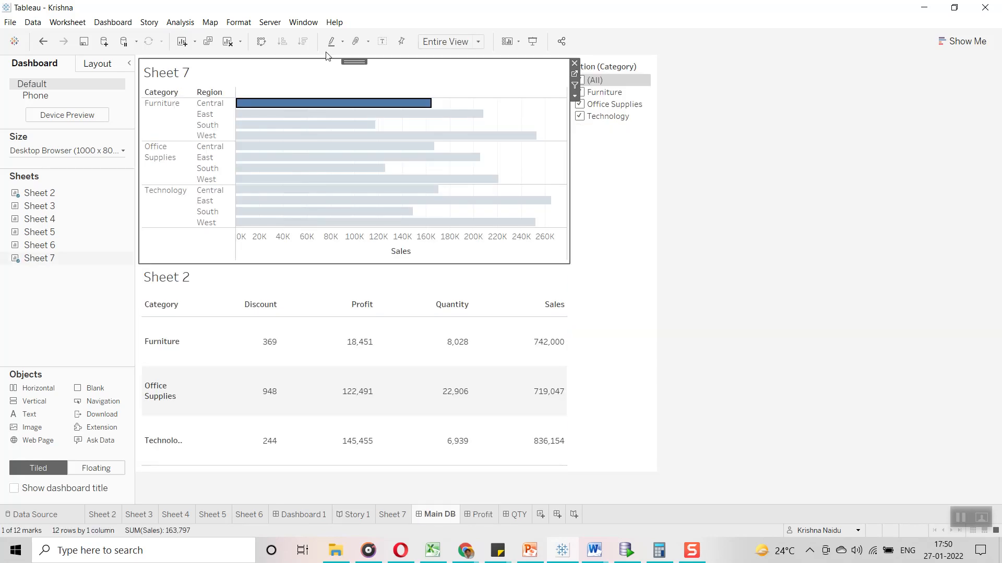
pyautogui.click(496, 82)
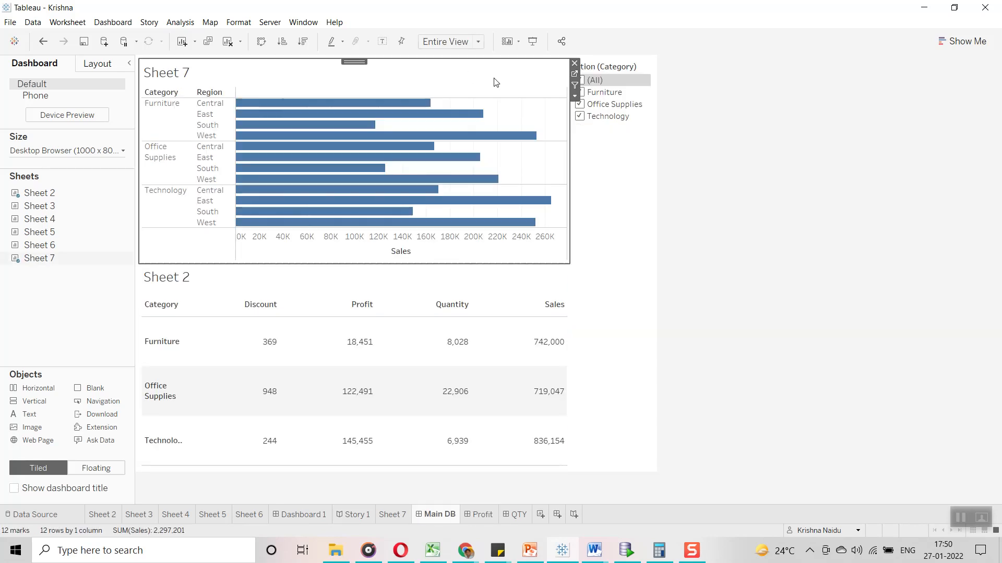
# Review the action links offered for the Furniture Central bar and clear its selection
pyautogui.click(402, 106)
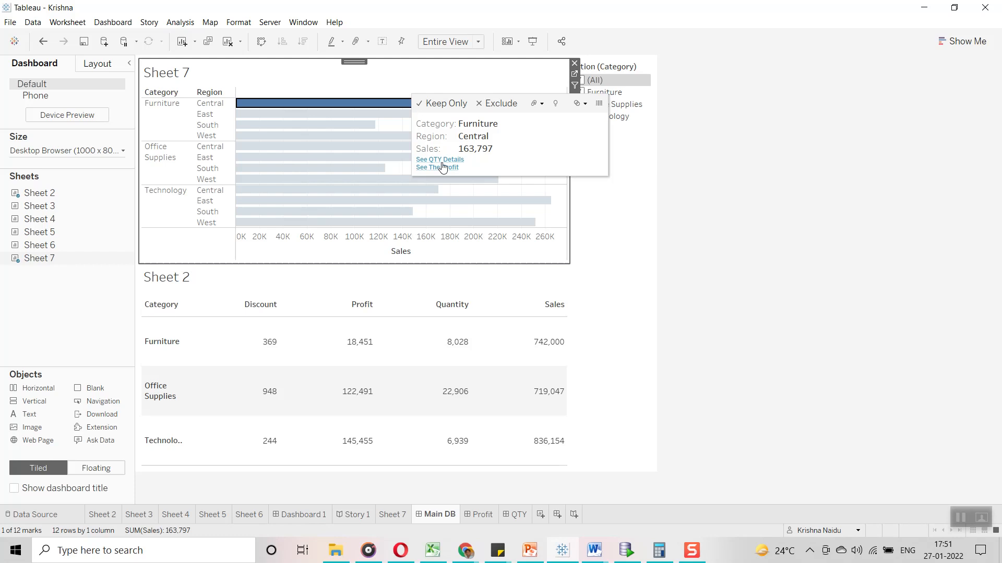
pyautogui.click(617, 224)
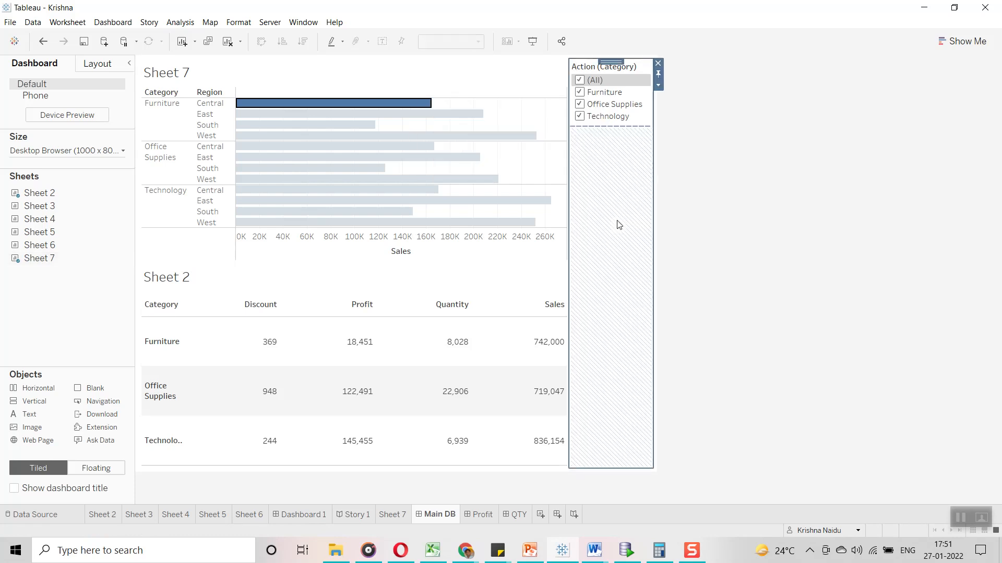
pyautogui.click(764, 187)
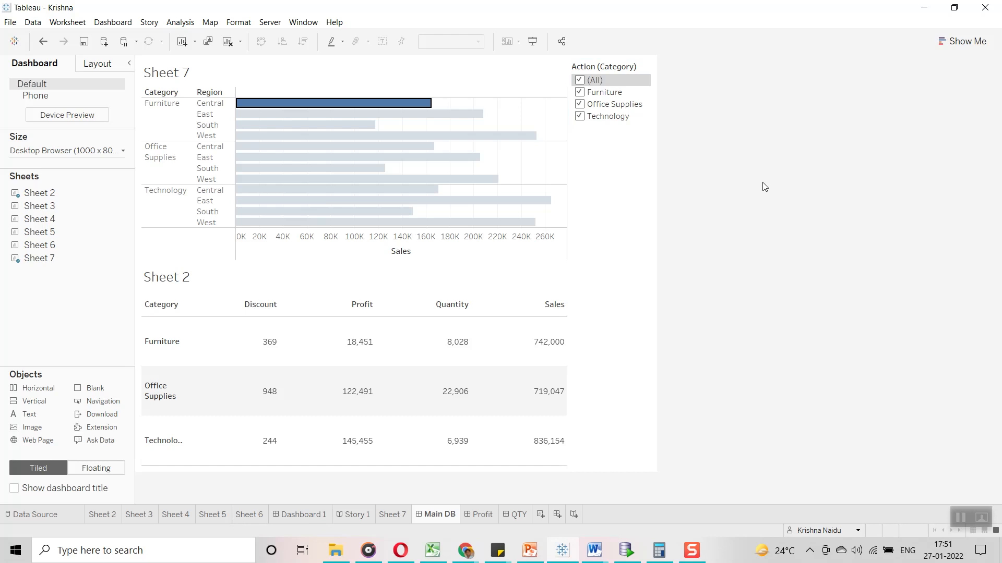
pyautogui.press('Escape')
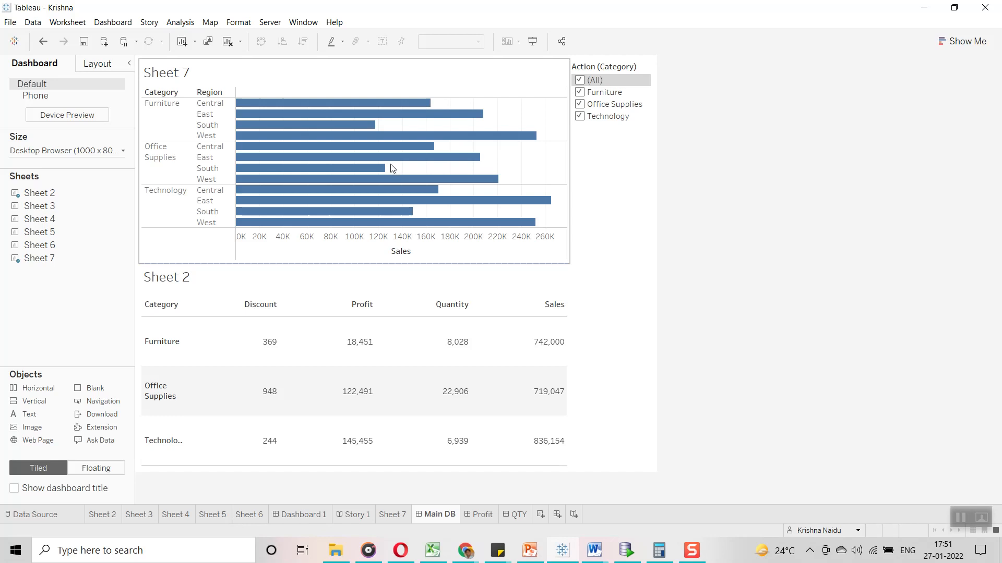
pyautogui.moveTo(314, 211)
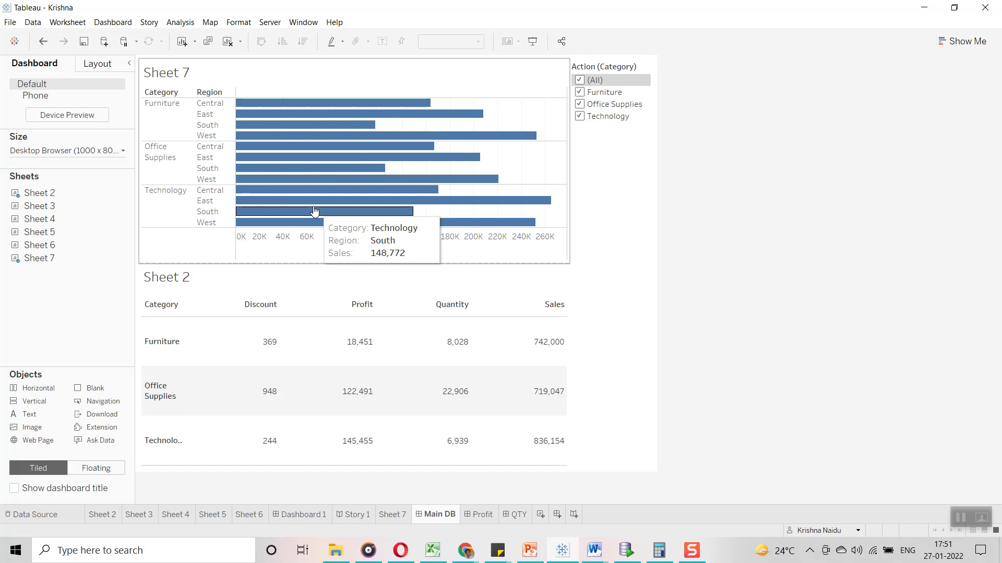
# Edit the "See QTY Details" filter action, extending its name with "--" and the Category field
pyautogui.click(112, 22)
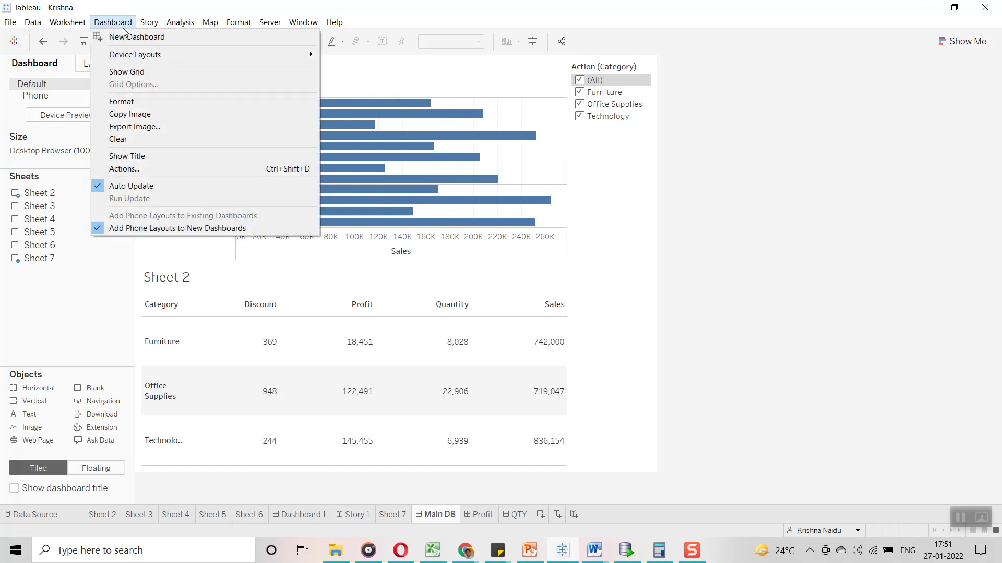
pyautogui.click(152, 169)
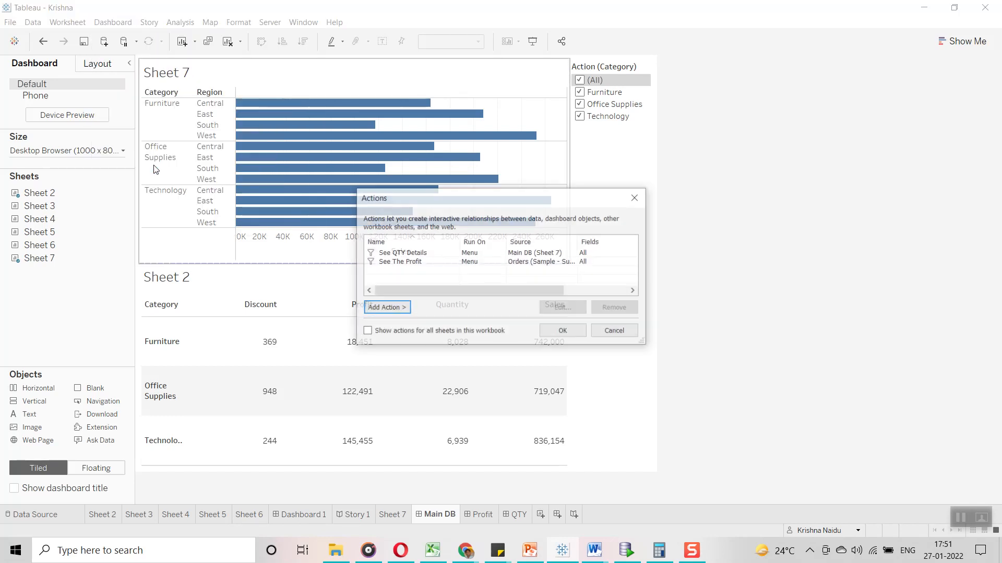
pyautogui.click(483, 253)
pyautogui.click(580, 308)
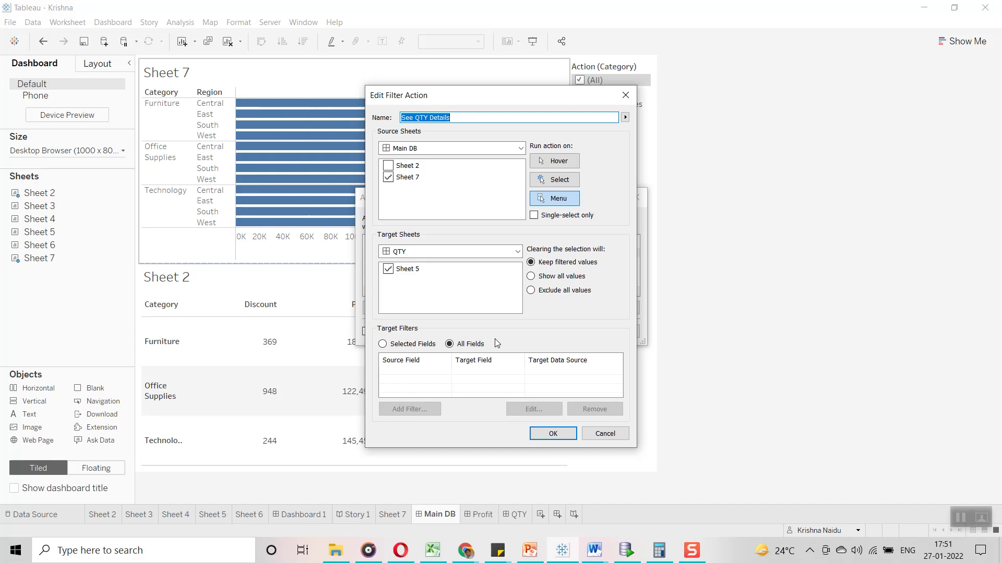
pyautogui.click(482, 118)
pyautogui.click(625, 118)
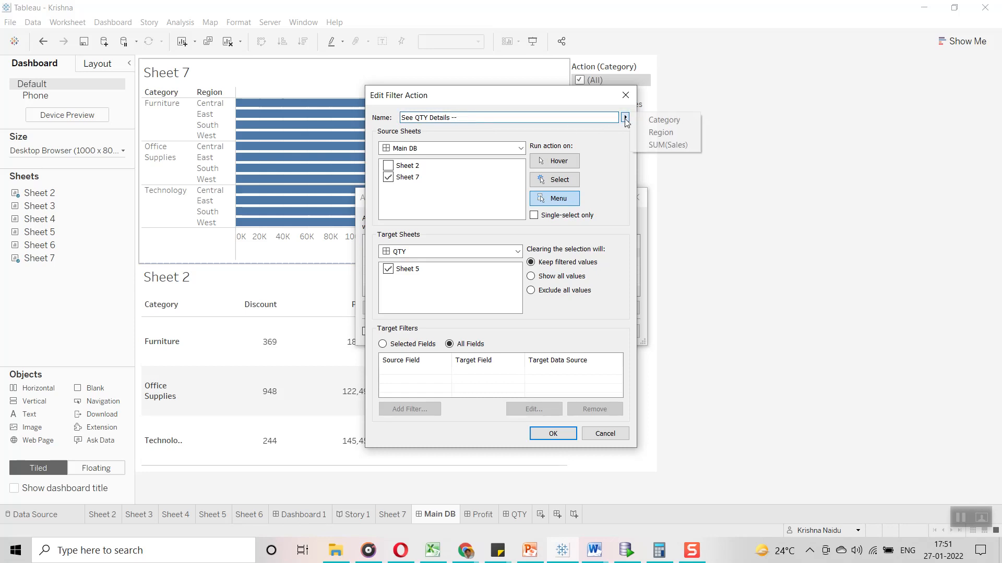
pyautogui.click(668, 119)
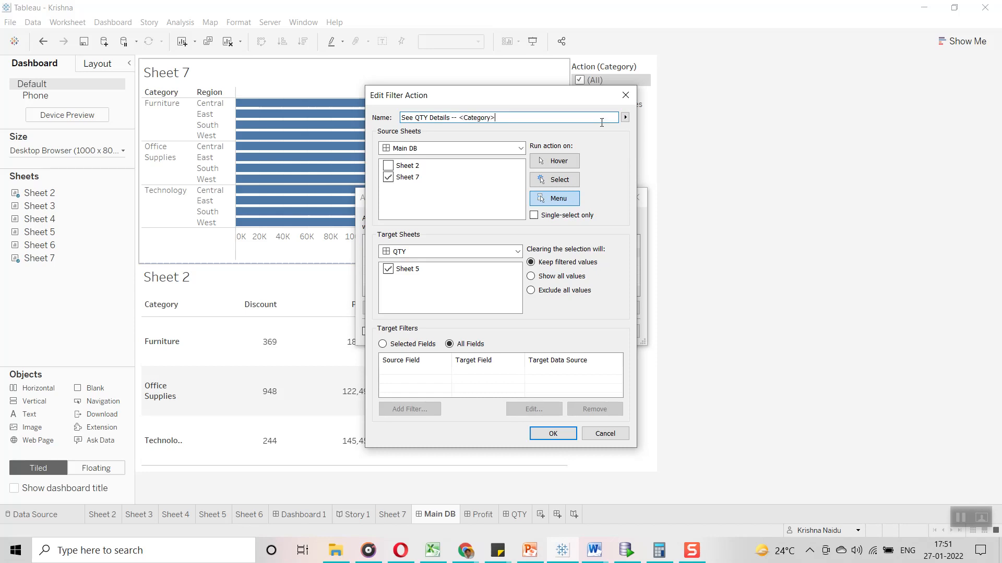
# Append "////" and the Region field to the filter action's name and accept the edited actions
pyautogui.write('-- n')
pyautogui.press('BackSpace')
pyautogui.press('BackSpace')
pyautogui.write('////')
pyautogui.click(625, 117)
pyautogui.click(661, 132)
pyautogui.click(551, 432)
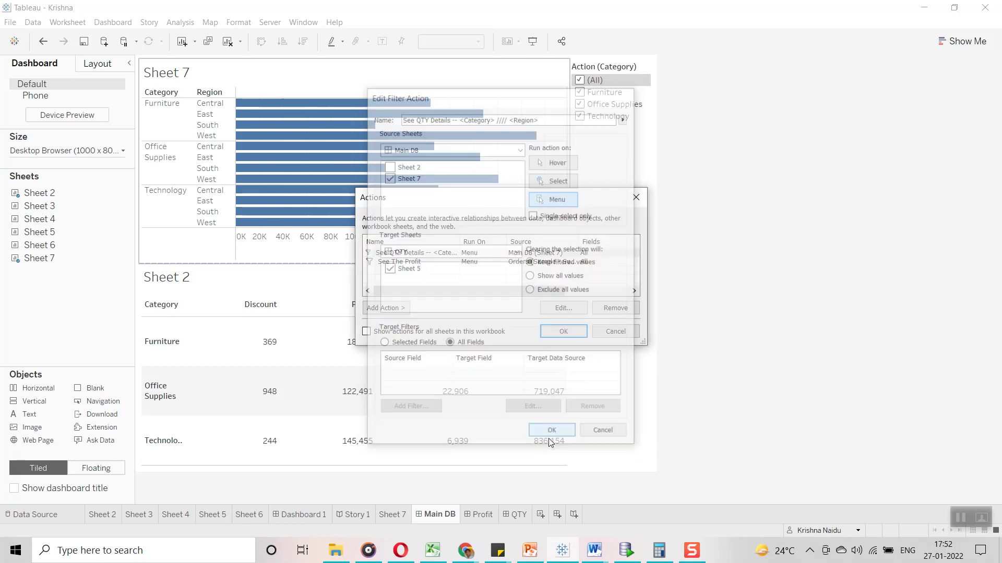
pyautogui.click(557, 331)
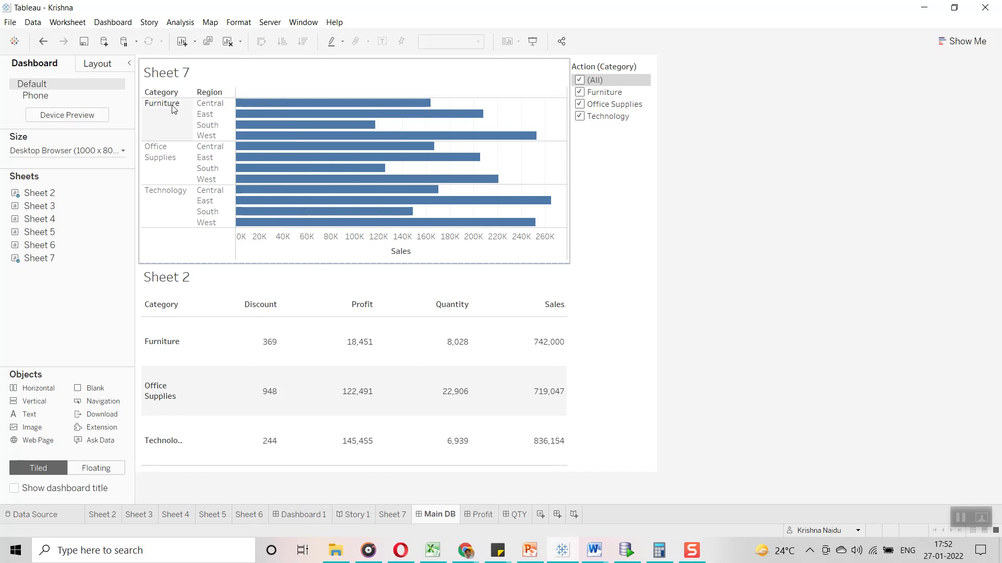
# Check the QTY link's label on the Furniture Central, East and South, Office Supplies Central and Technology Central bars, and clear the selection
pyautogui.click(271, 103)
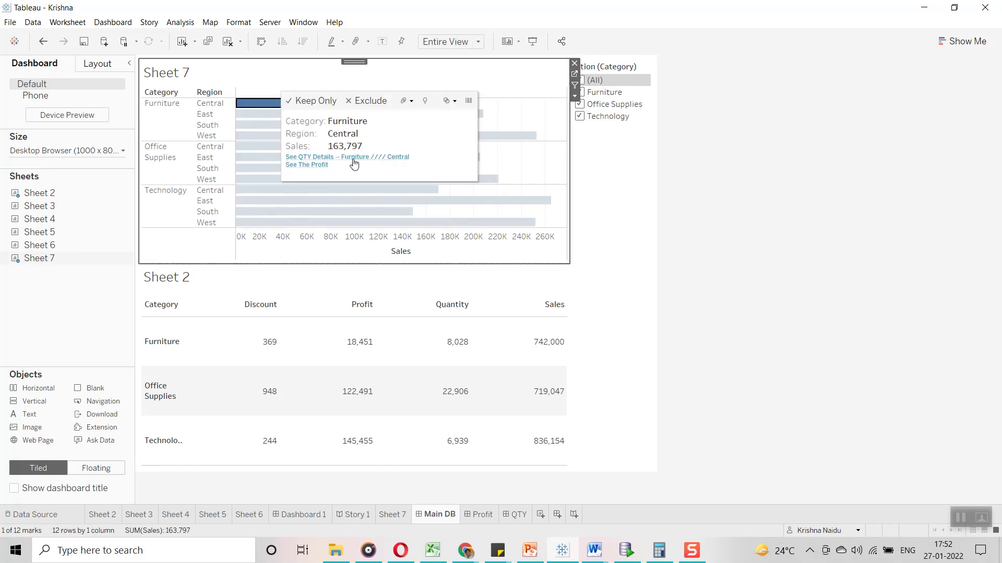
pyautogui.click(273, 114)
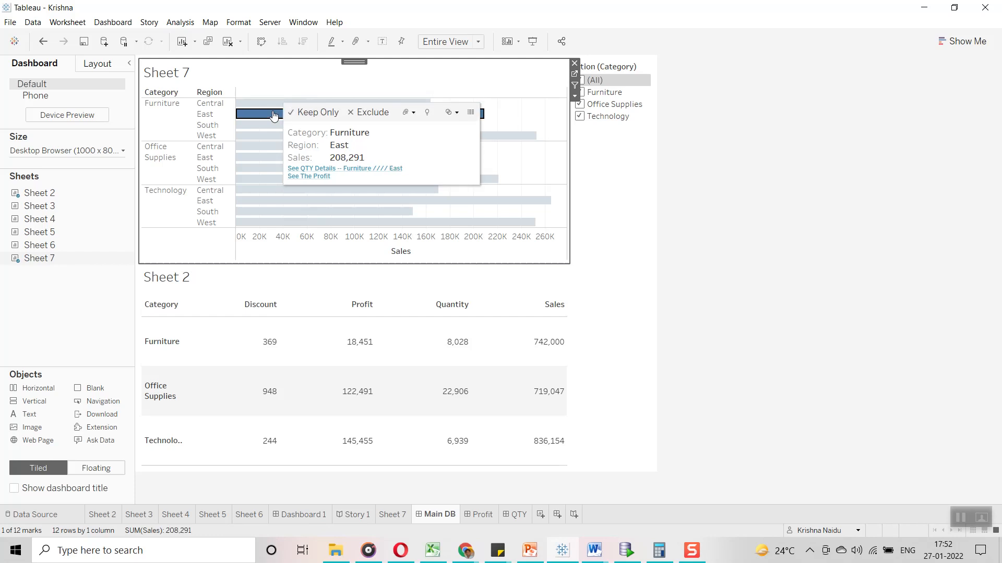
pyautogui.click(267, 128)
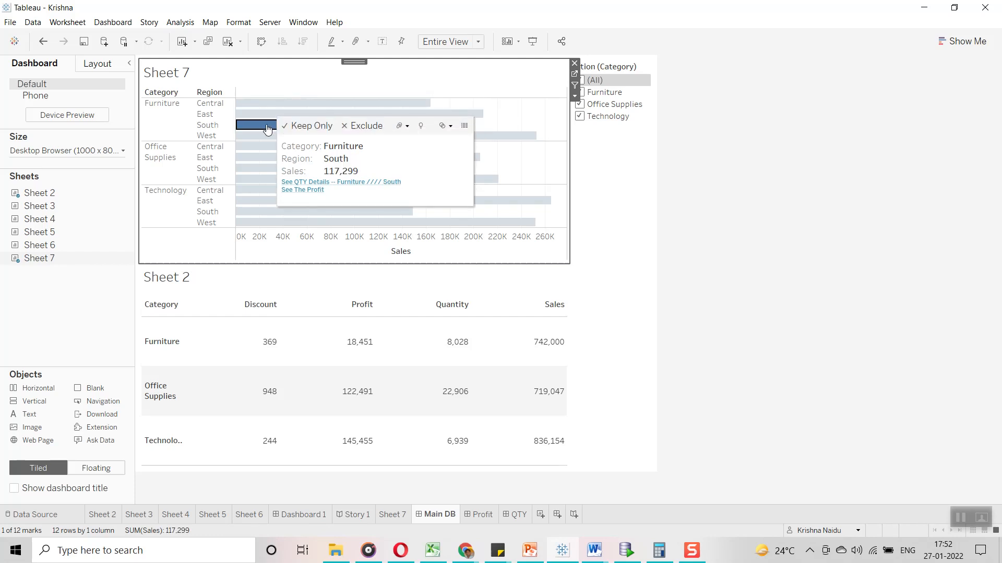
pyautogui.click(259, 148)
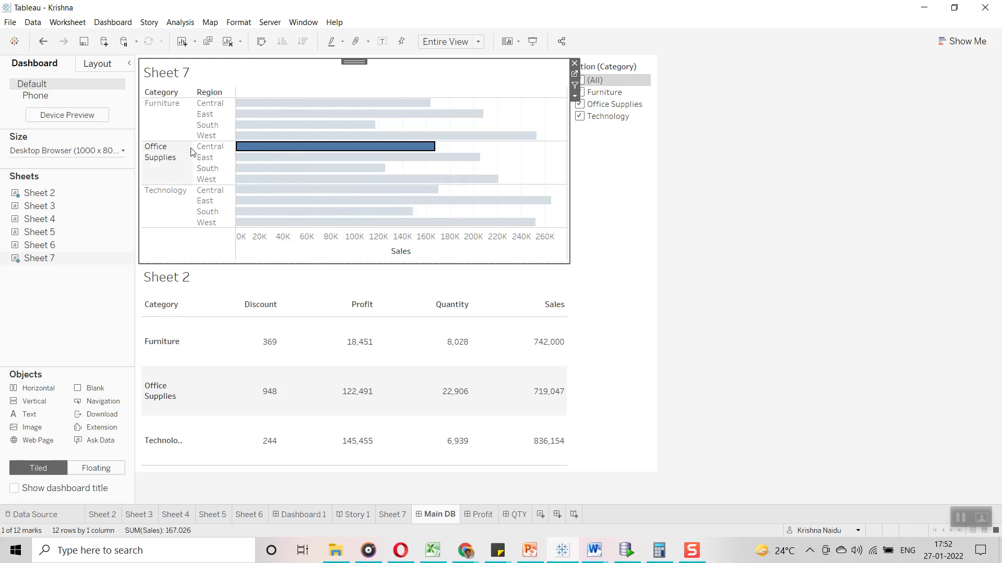
pyautogui.click(291, 197)
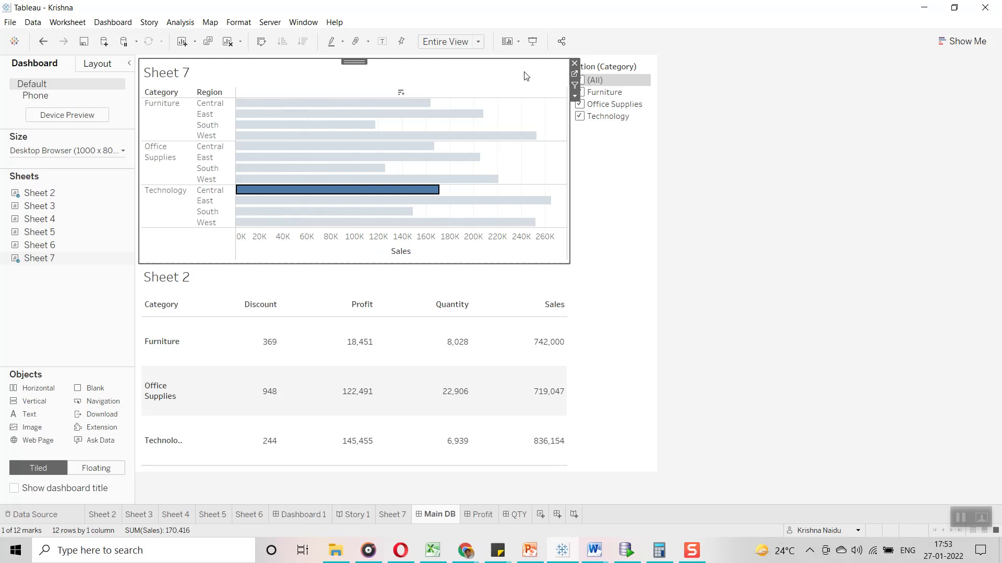
pyautogui.press('Escape')
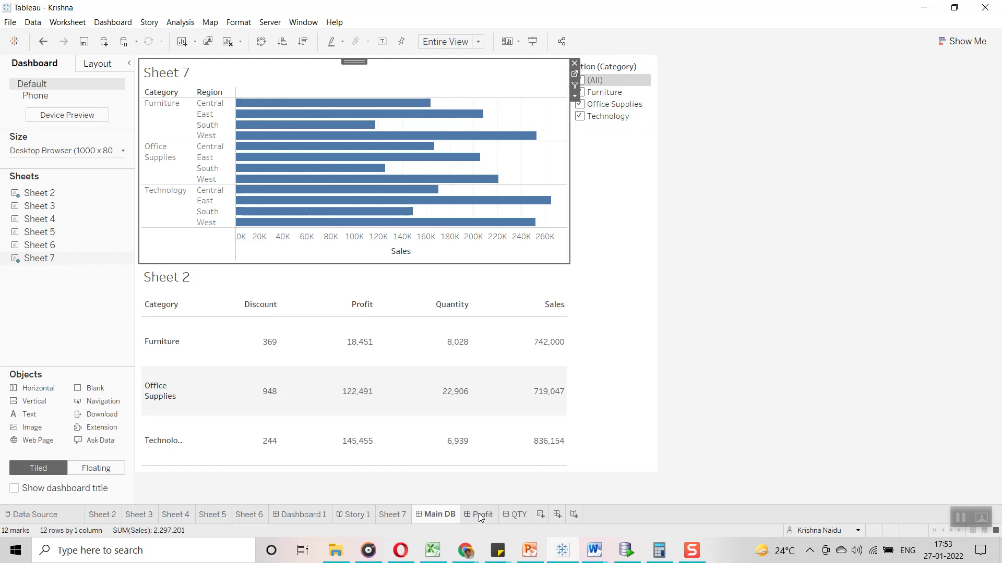
# Remove the "See QTY Details" and "See The Profit" filter actions from Main DB and enlarge the actions window
pyautogui.click(113, 23)
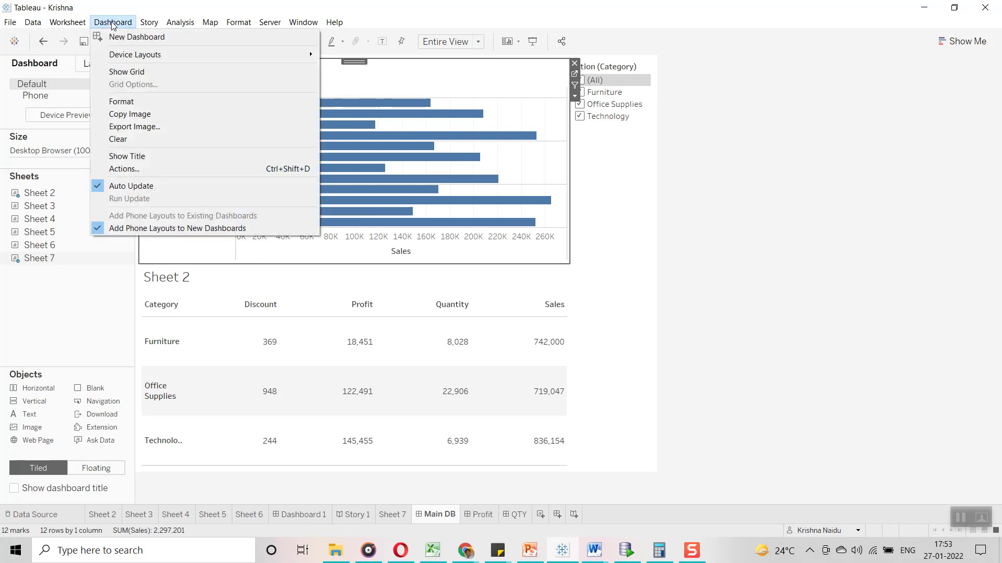
pyautogui.click(147, 169)
pyautogui.click(440, 254)
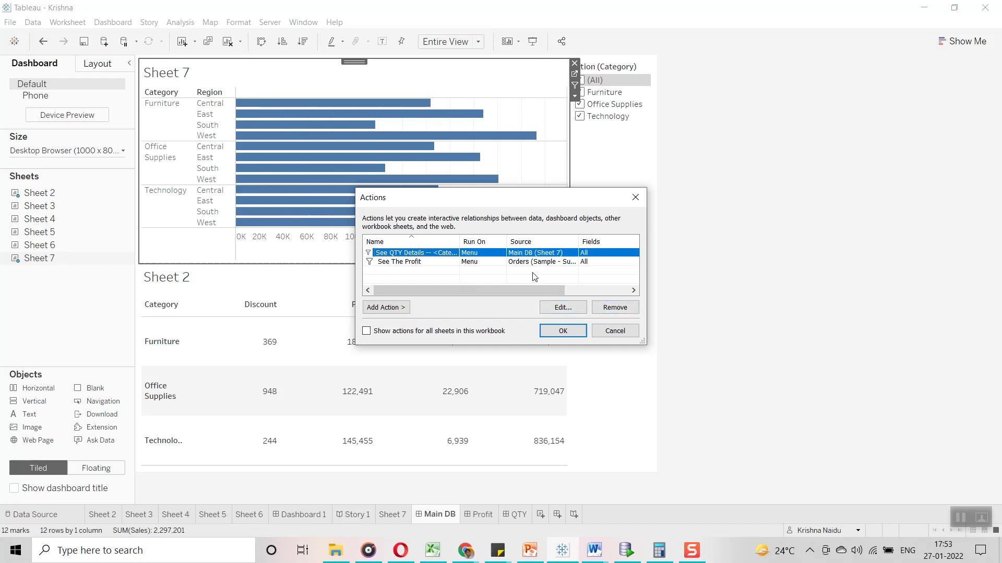
pyautogui.click(612, 306)
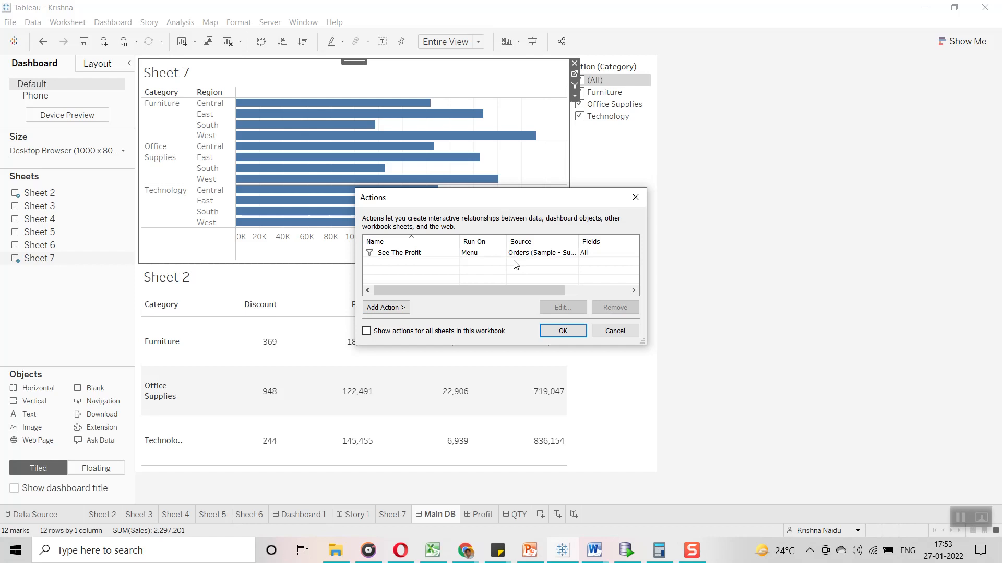
pyautogui.click(510, 254)
pyautogui.click(626, 307)
pyautogui.moveTo(357, 347); pyautogui.dragTo(277, 346)
pyautogui.moveTo(643, 343); pyautogui.dragTo(644, 378)
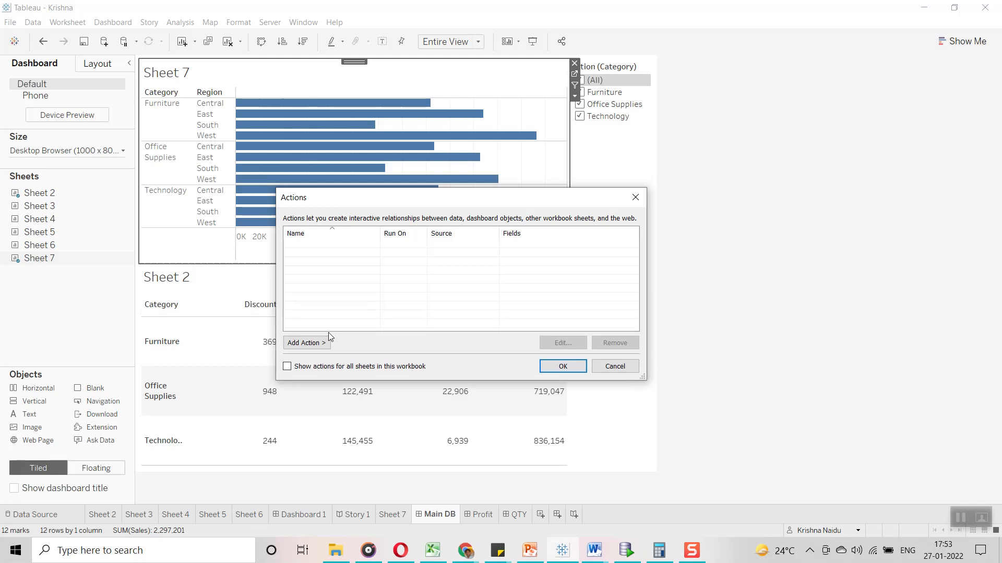
# Add a highlight action that runs on Select from Sheet 7 only, targeting Sheet 2 and Sheet 7 on Main DB with all fields
pyautogui.click(321, 344)
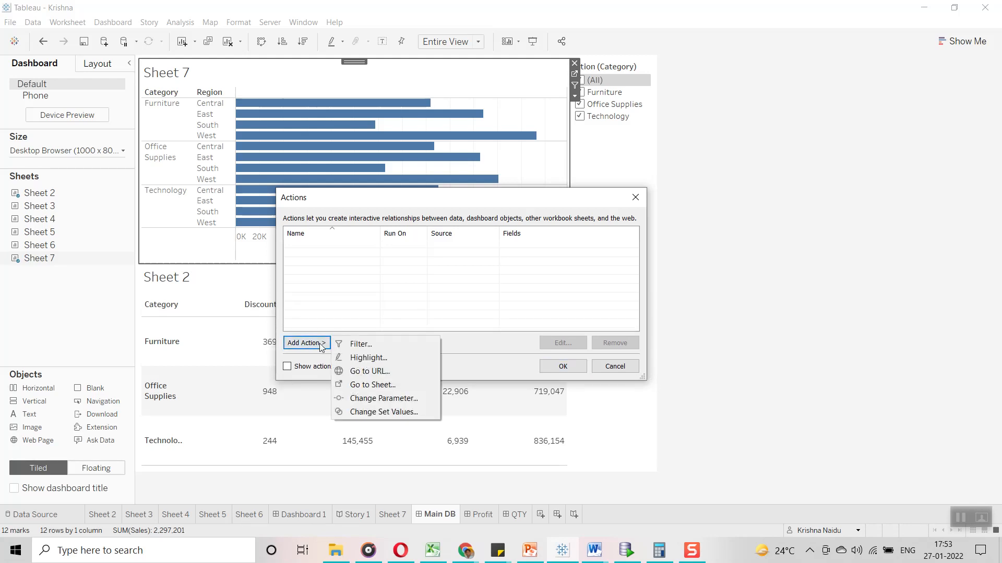
pyautogui.click(367, 358)
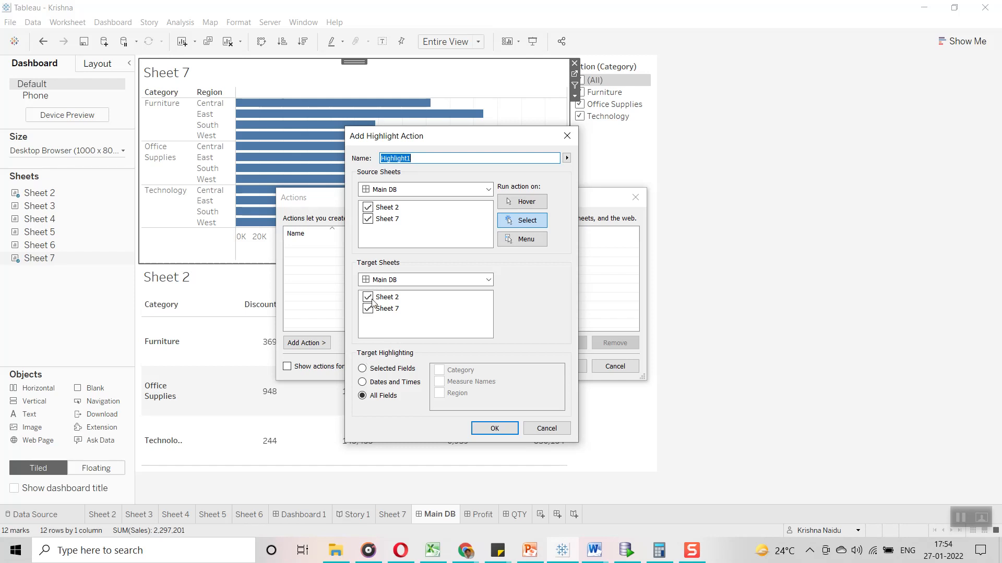
pyautogui.click(368, 207)
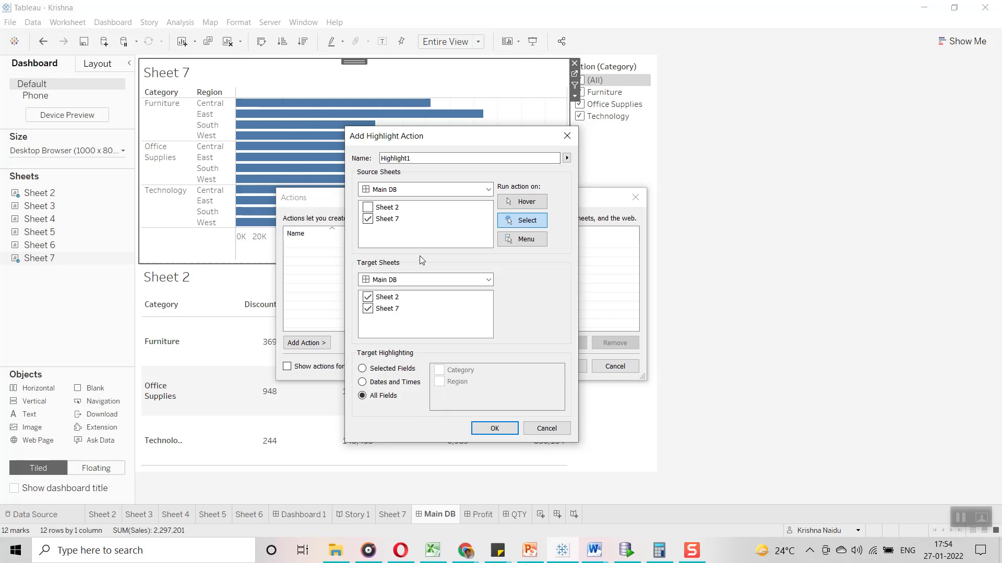
pyautogui.click(423, 282)
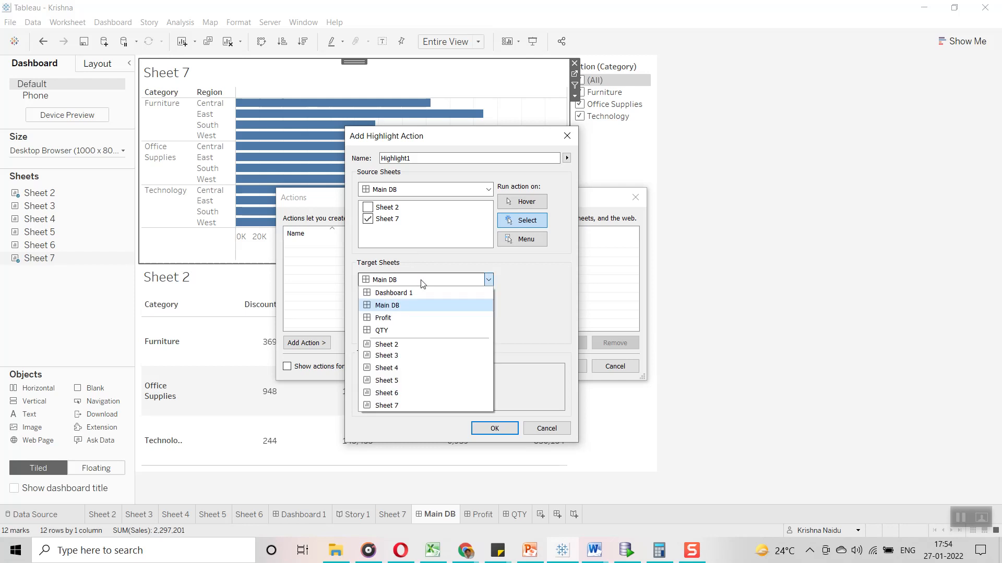
pyautogui.click(442, 263)
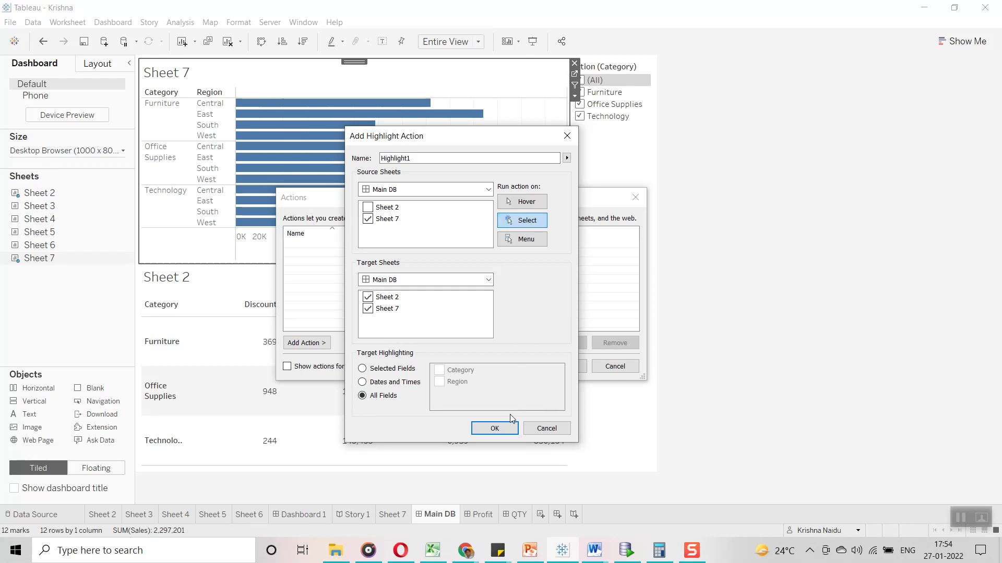
pyautogui.click(494, 429)
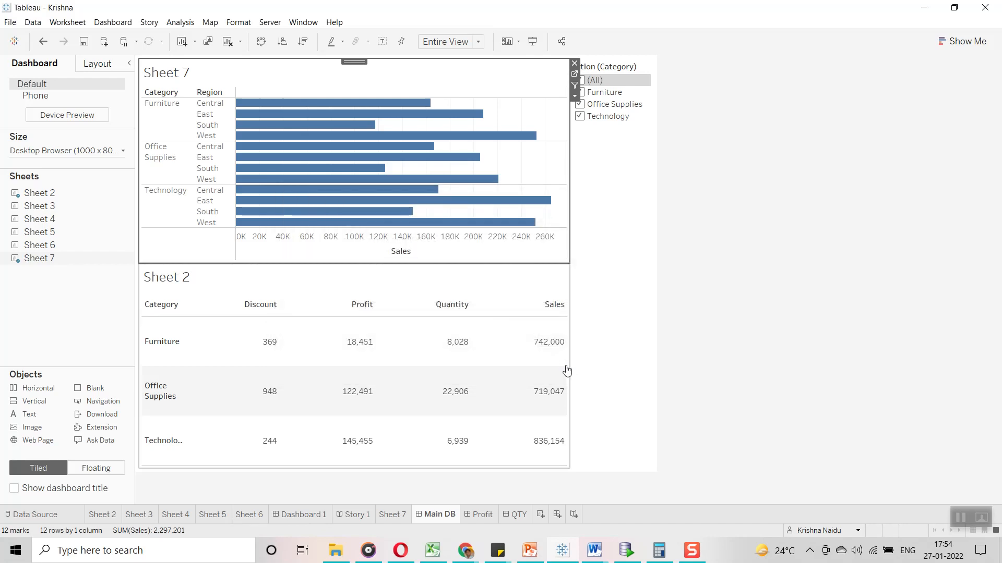
# Test the highlighting by selecting bars in each category of the Sheet 7 chart and the Furniture header
pyautogui.click(294, 103)
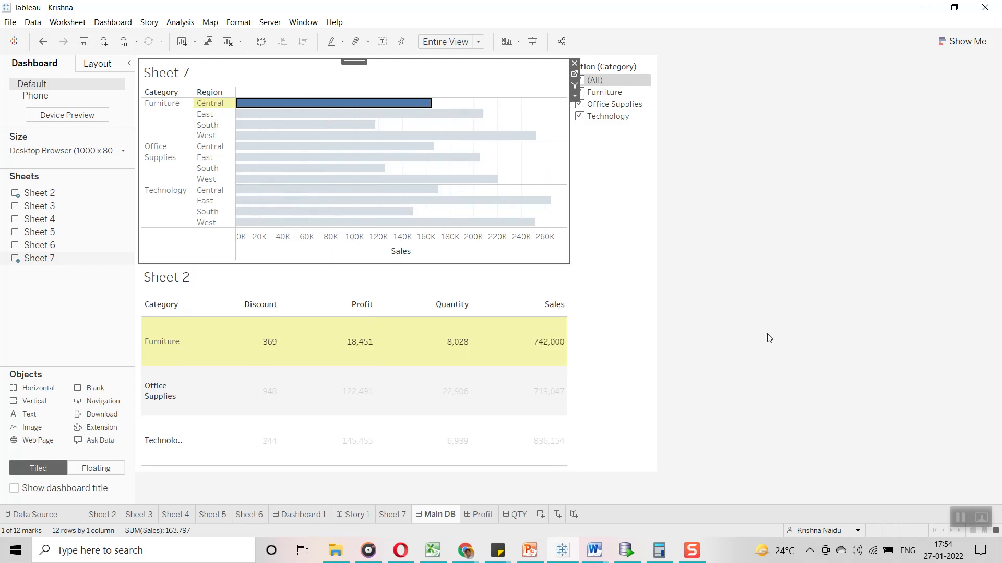
pyautogui.click(374, 148)
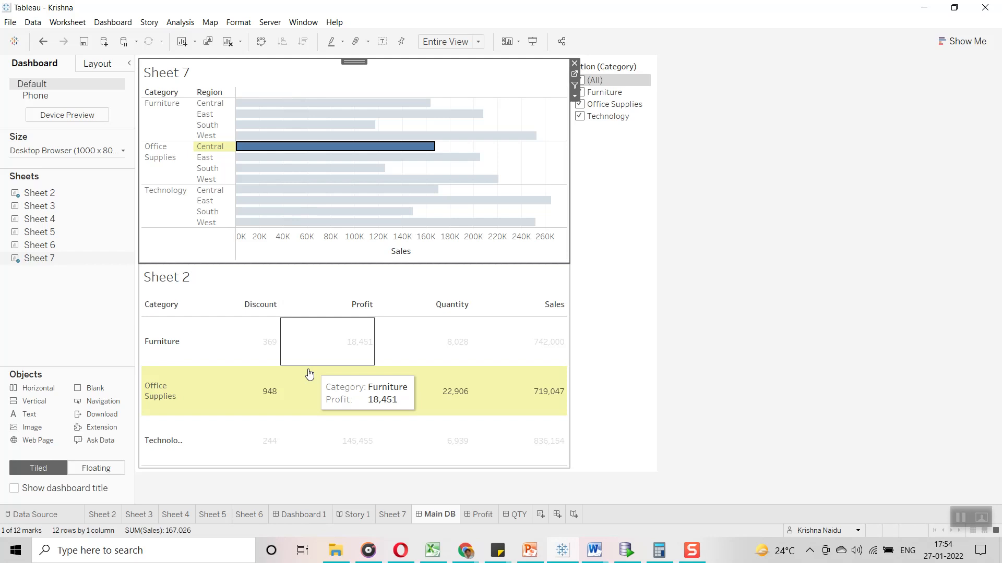
pyautogui.click(421, 201)
pyautogui.click(380, 168)
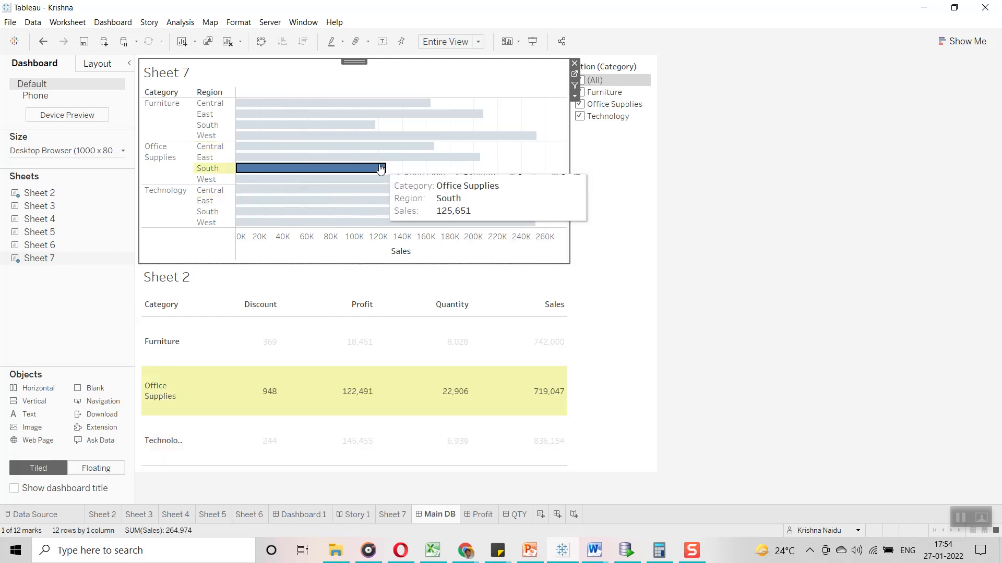
pyautogui.click(372, 106)
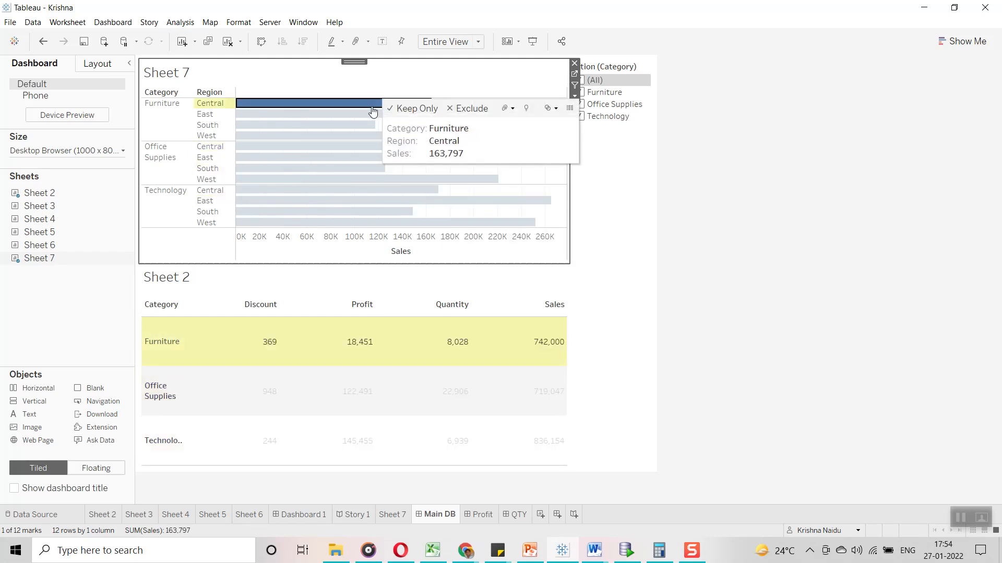
pyautogui.click(361, 158)
pyautogui.click(334, 213)
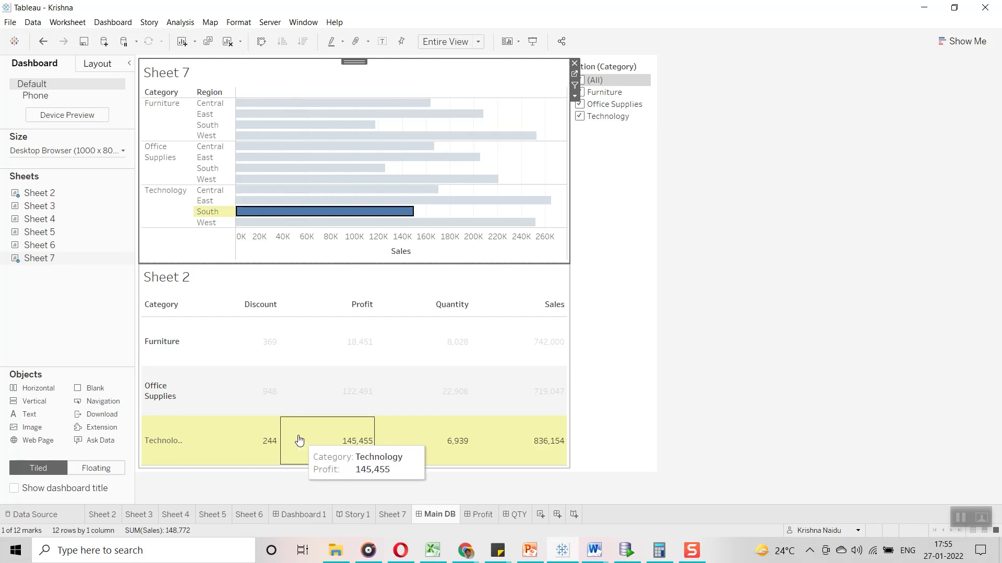
pyautogui.click(182, 116)
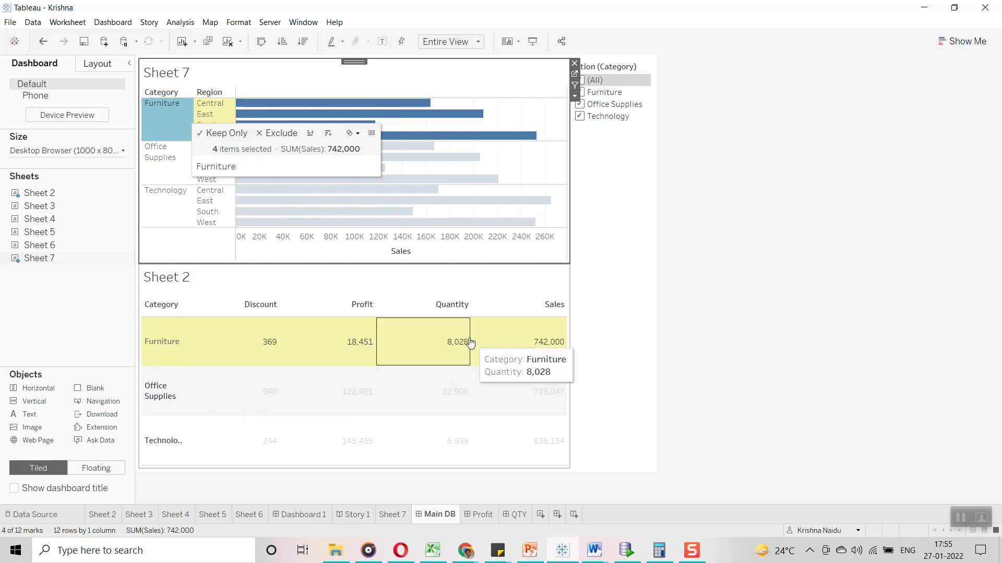
# View the shading format options for the Sheet 2 table and close them without changes
pyautogui.click(309, 340)
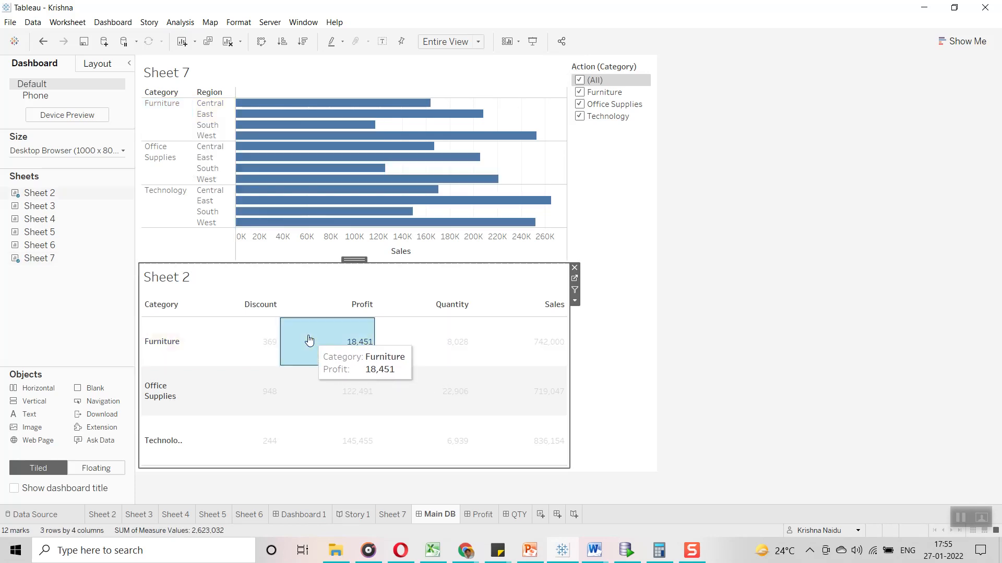
pyautogui.rightClick(307, 336)
pyautogui.click(353, 401)
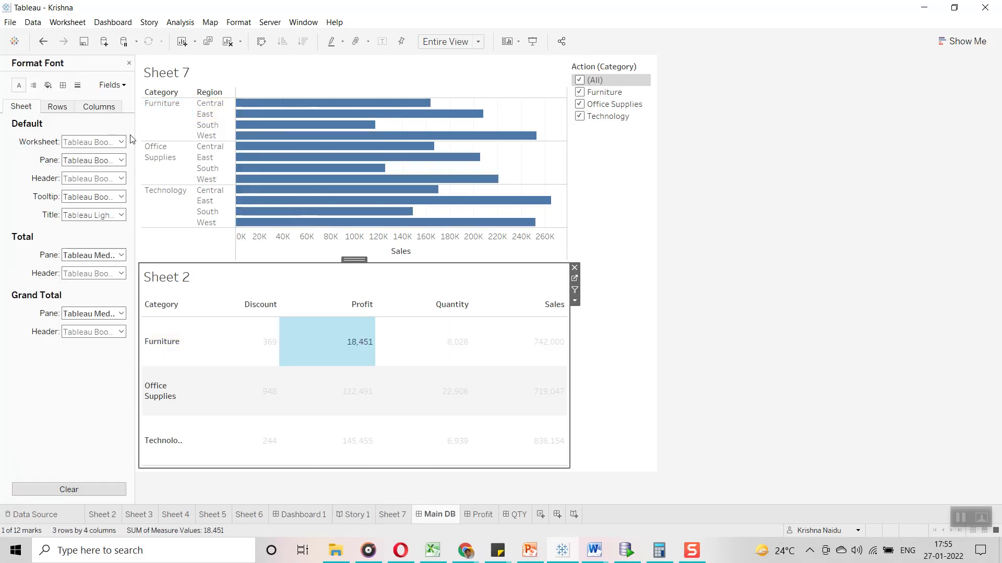
pyautogui.click(48, 86)
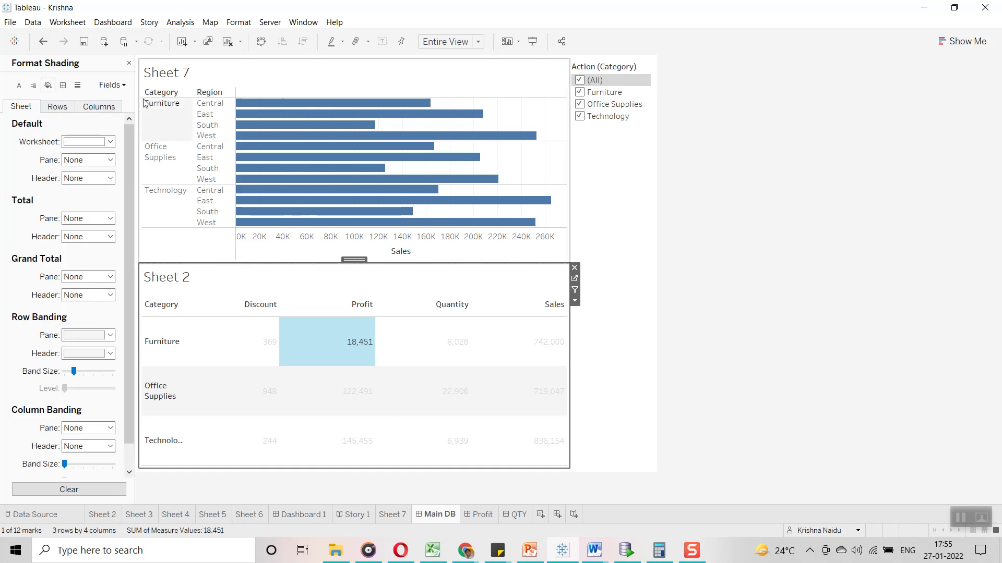
pyautogui.click(128, 64)
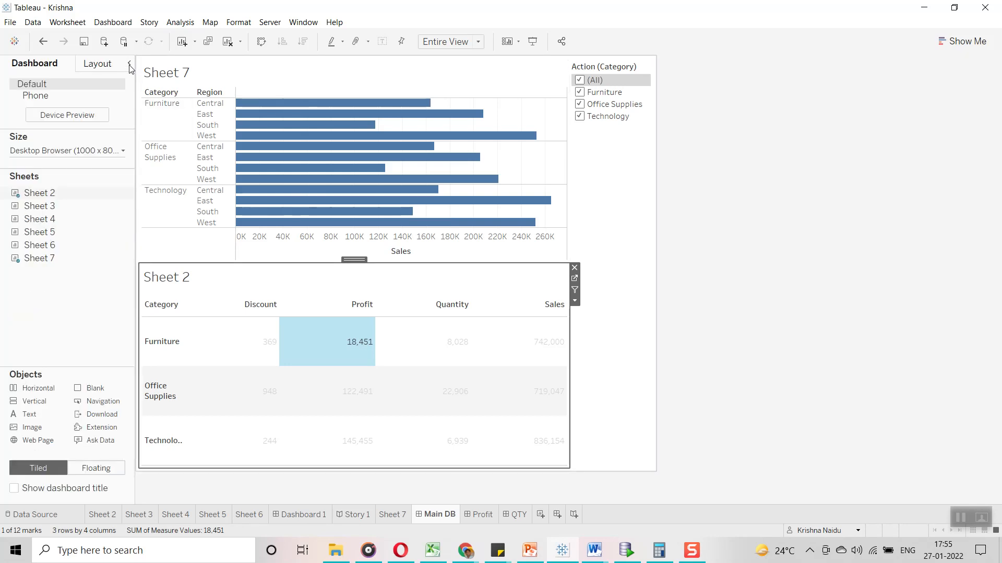
# Check the Sheet 2 highlighting for the Office Supplies, Furniture and Technology headers, and clear the selection
pyautogui.click(159, 176)
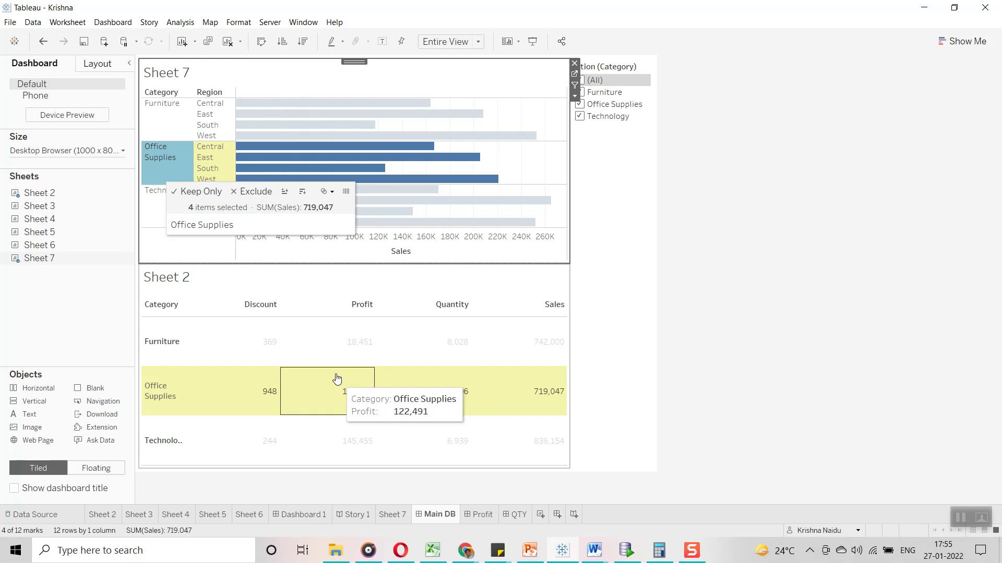
pyautogui.click(173, 122)
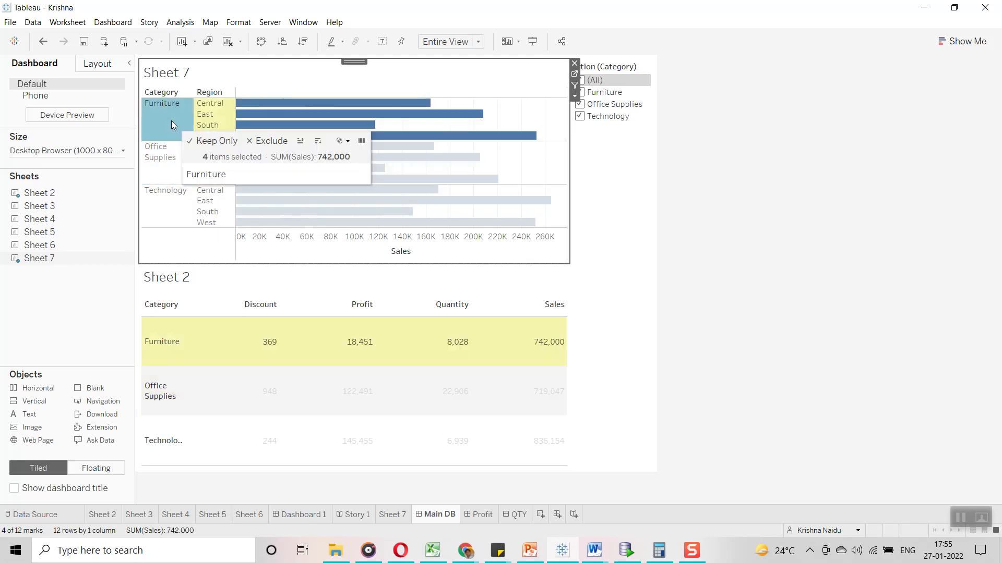
pyautogui.click(175, 209)
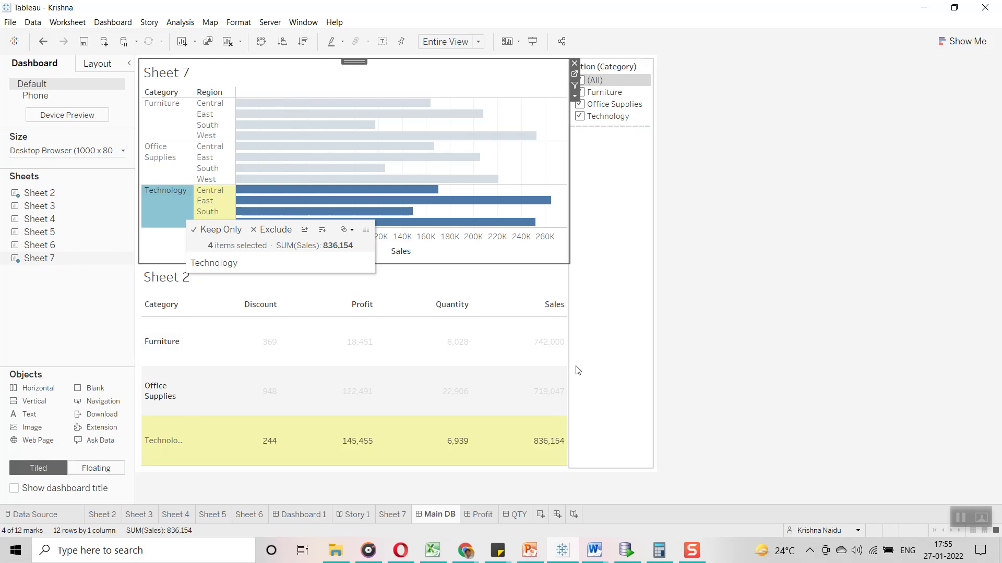
pyautogui.click(597, 369)
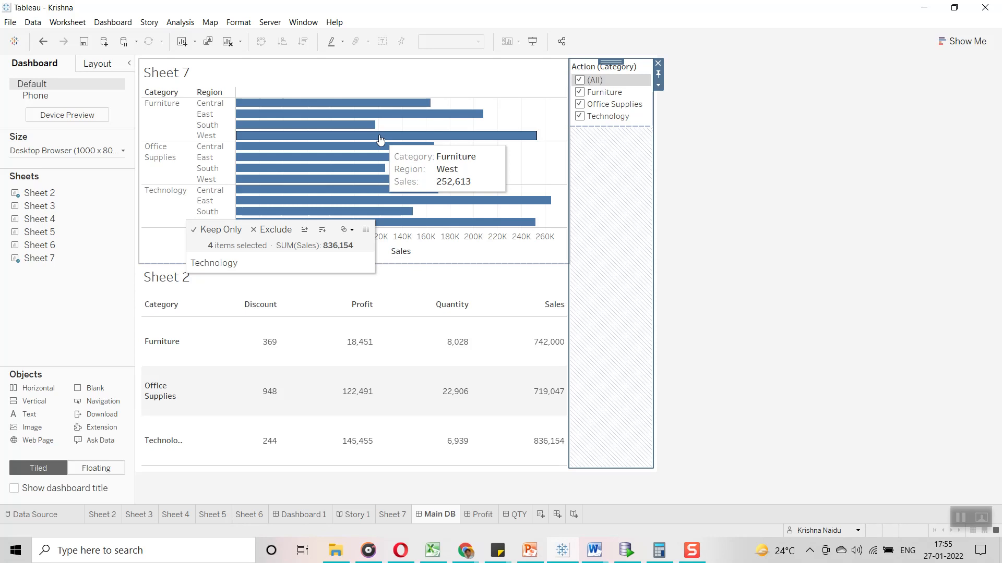
# Review the highlight action's settings without changing them and remove the action from Main DB
pyautogui.click(118, 22)
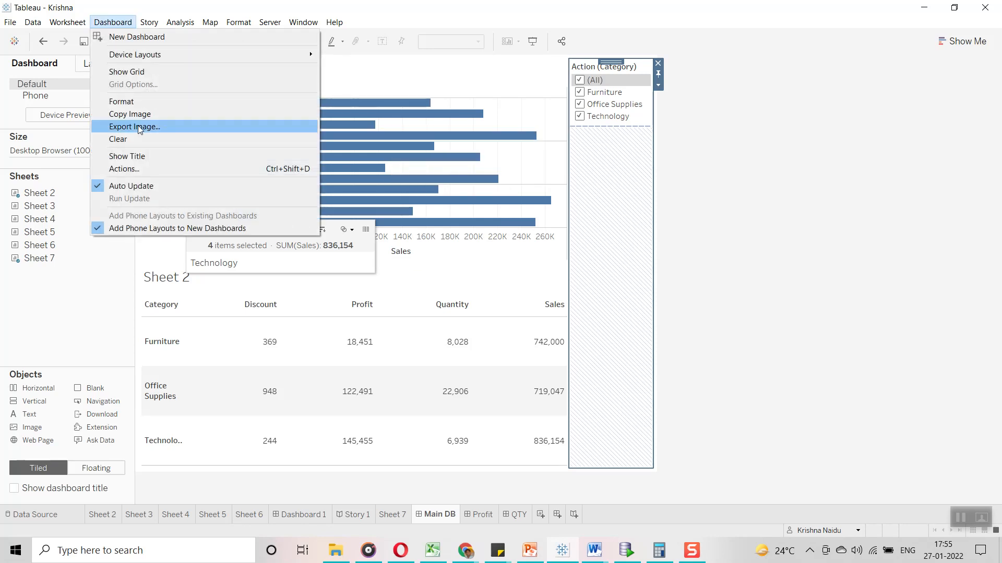
pyautogui.click(140, 169)
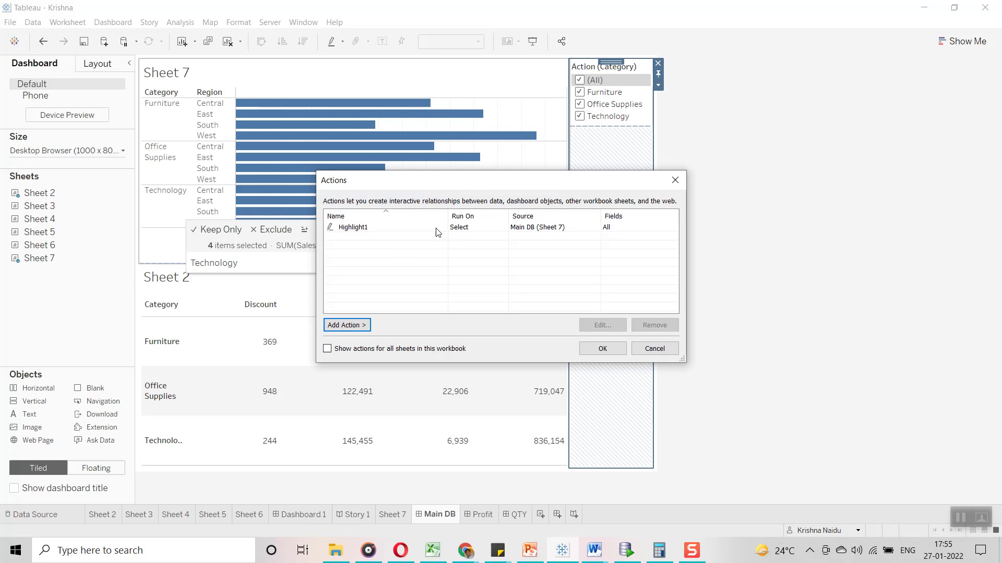
pyautogui.click(437, 228)
pyautogui.click(611, 327)
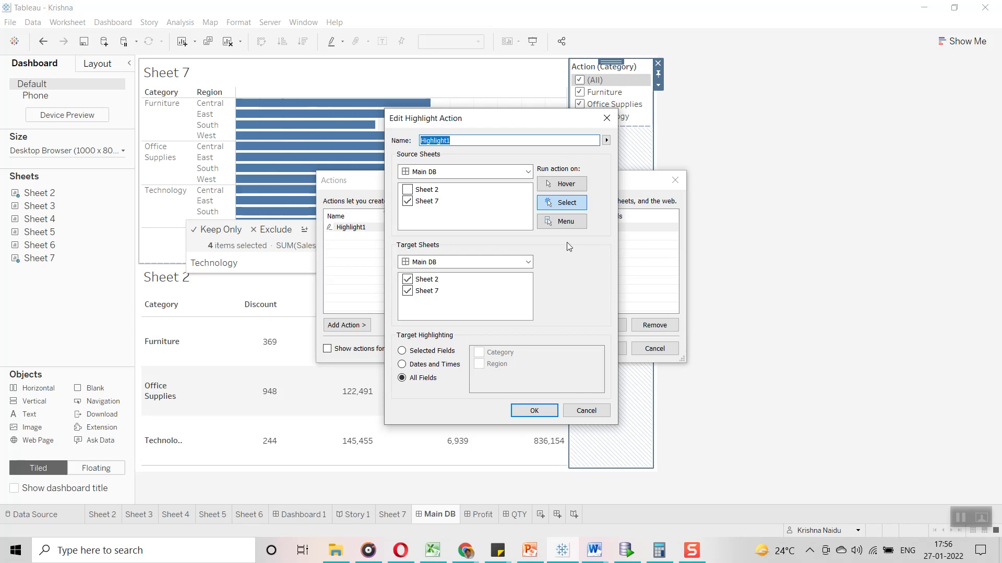
pyautogui.click(573, 412)
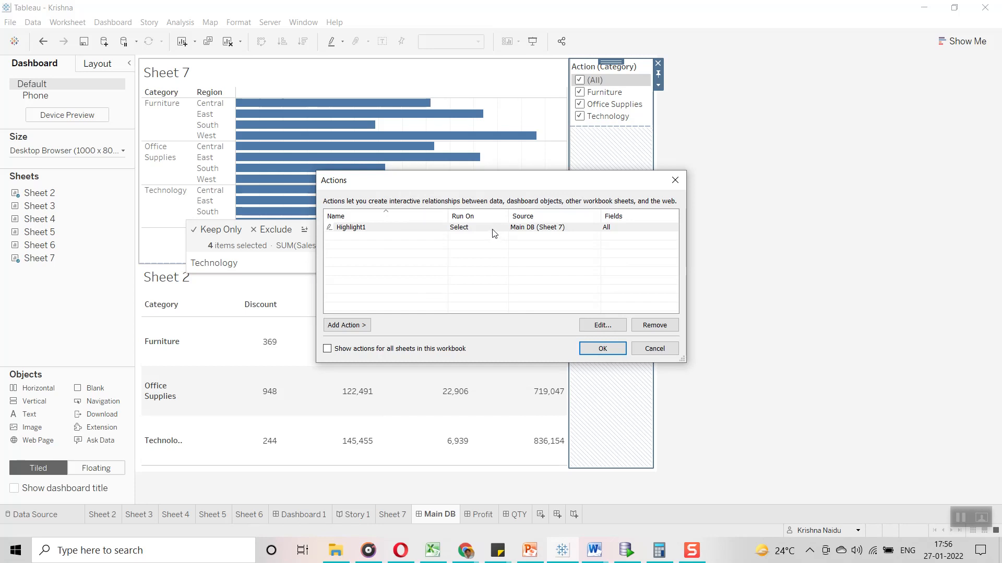
pyautogui.click(494, 230)
pyautogui.click(654, 325)
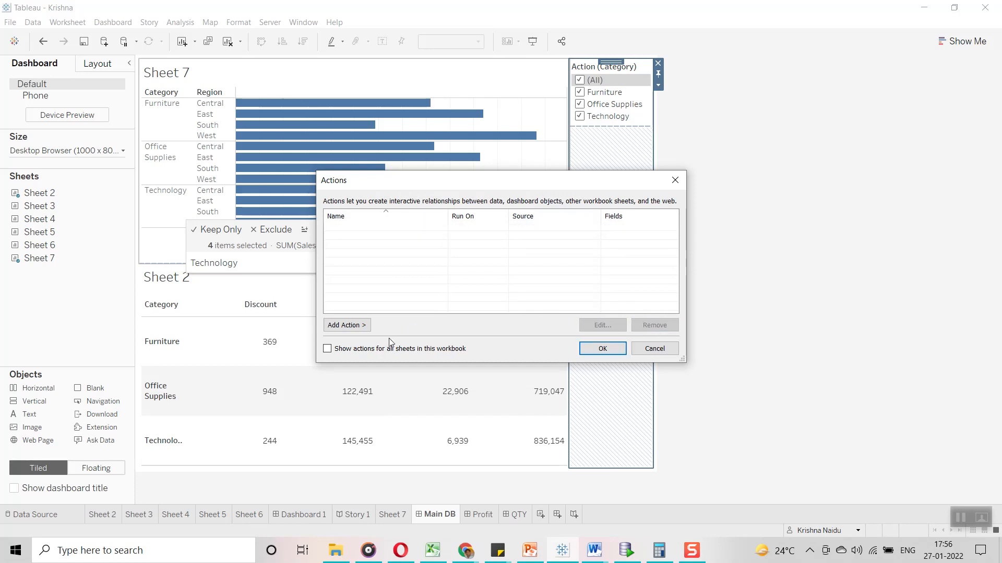
# Add a Go to URL action on Main DB that runs on Select with only Sheet 7 as source sheet
pyautogui.click(367, 329)
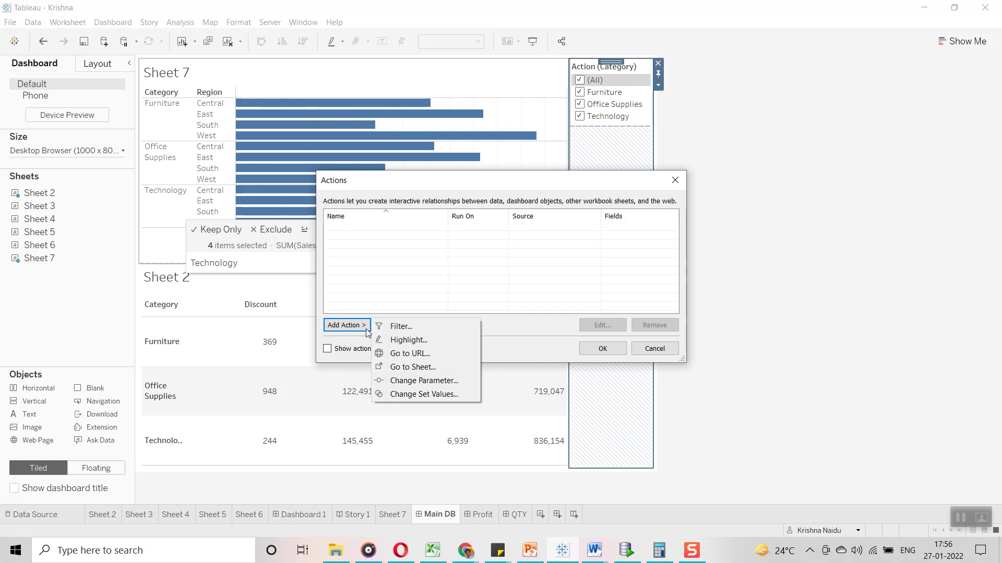
pyautogui.click(410, 353)
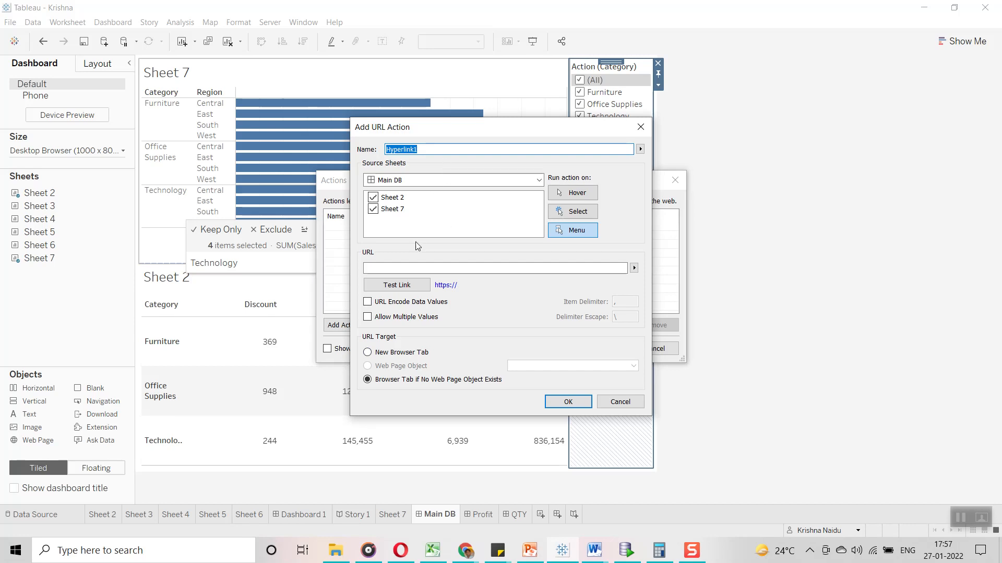
pyautogui.moveTo(418, 134); pyautogui.dragTo(457, 113)
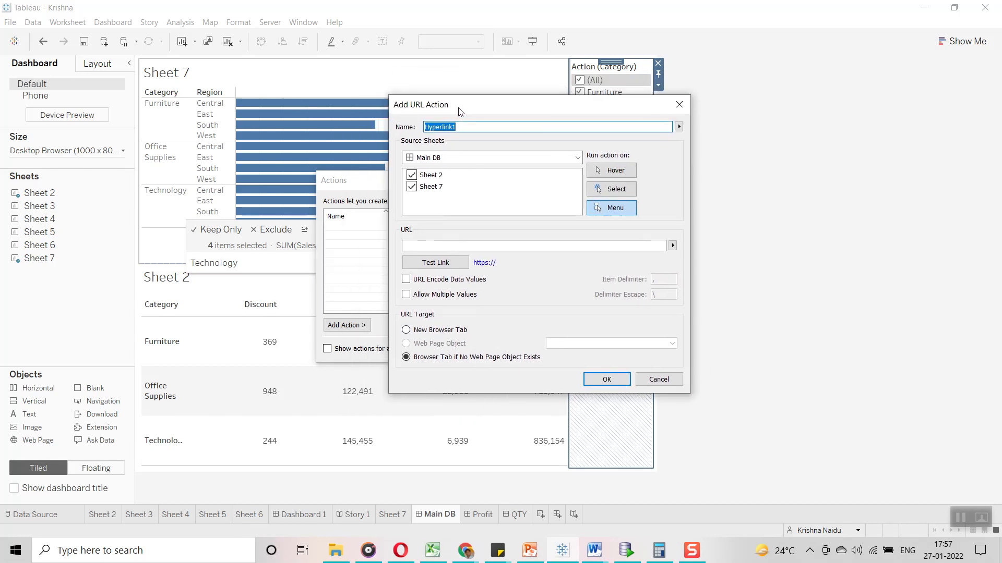
pyautogui.click(608, 193)
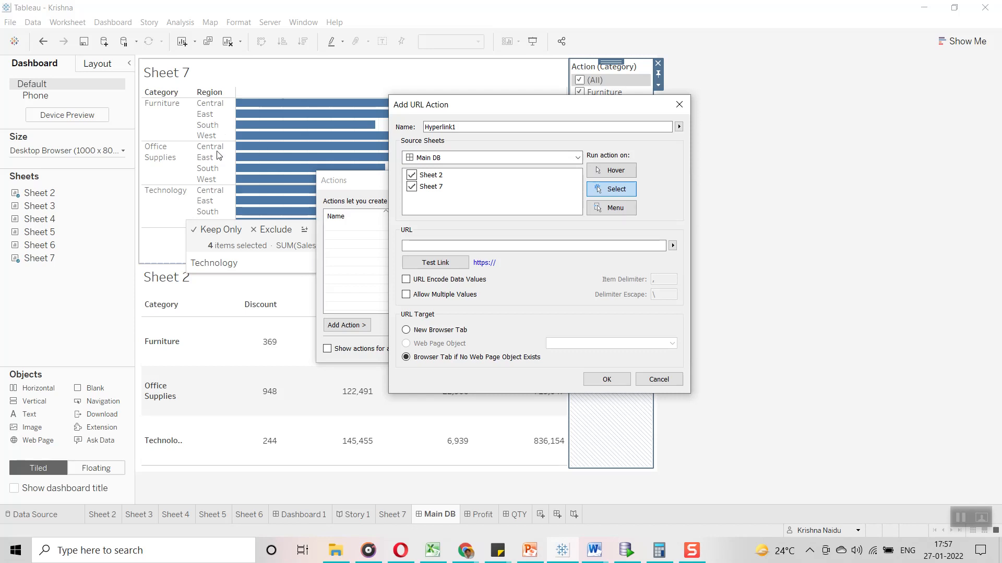
pyautogui.click(412, 176)
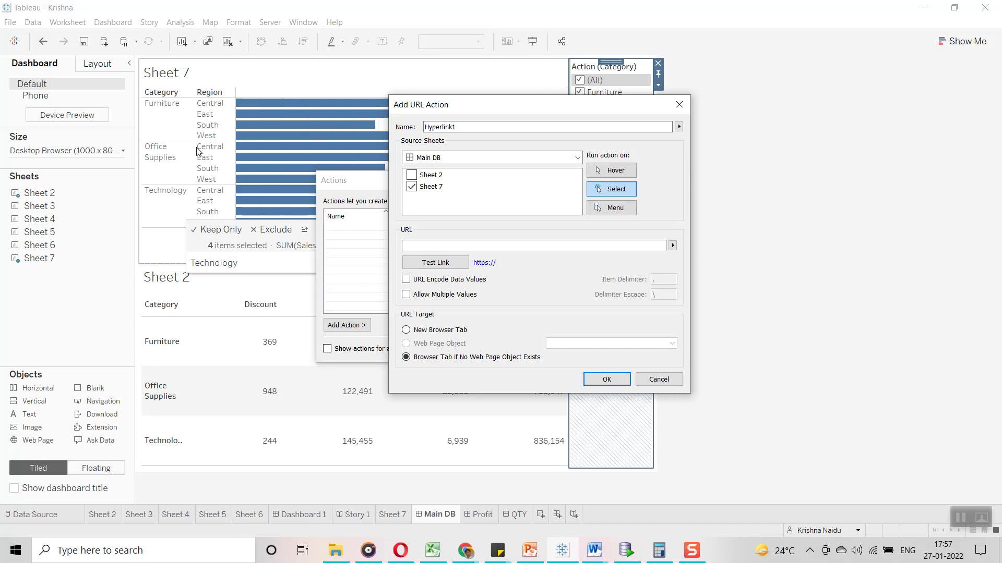
pyautogui.click(483, 247)
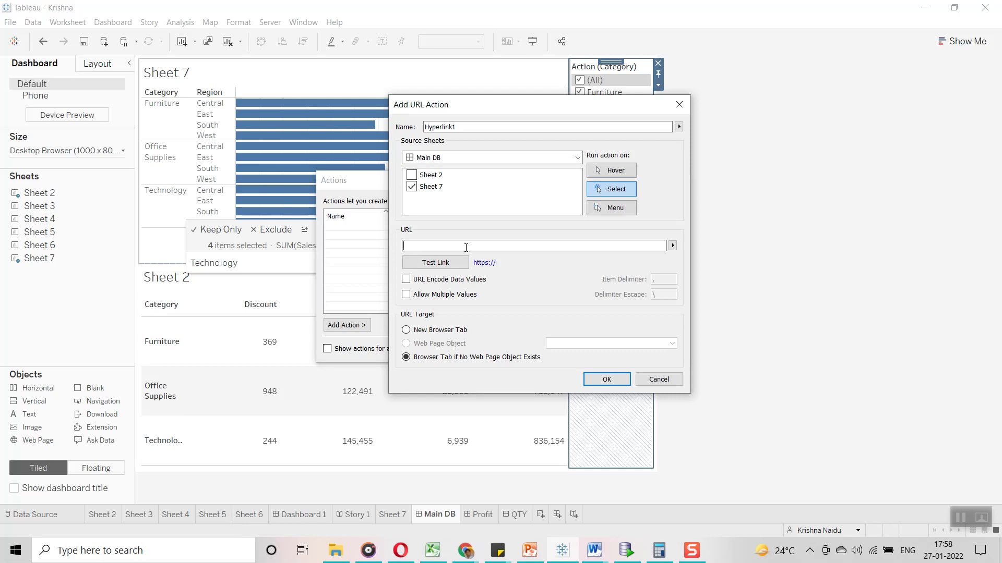
pyautogui.click(501, 244)
# Switch to Chrome, search the web for wikipedia in a new tab and open the Wikipedia home page
pyautogui.click(473, 556)
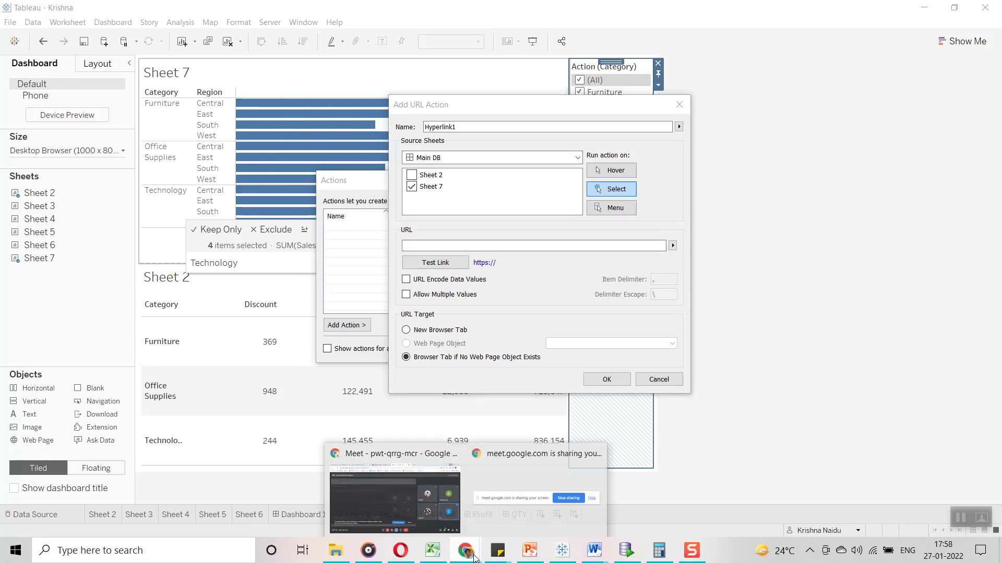
pyautogui.click(385, 461)
pyautogui.click(396, 14)
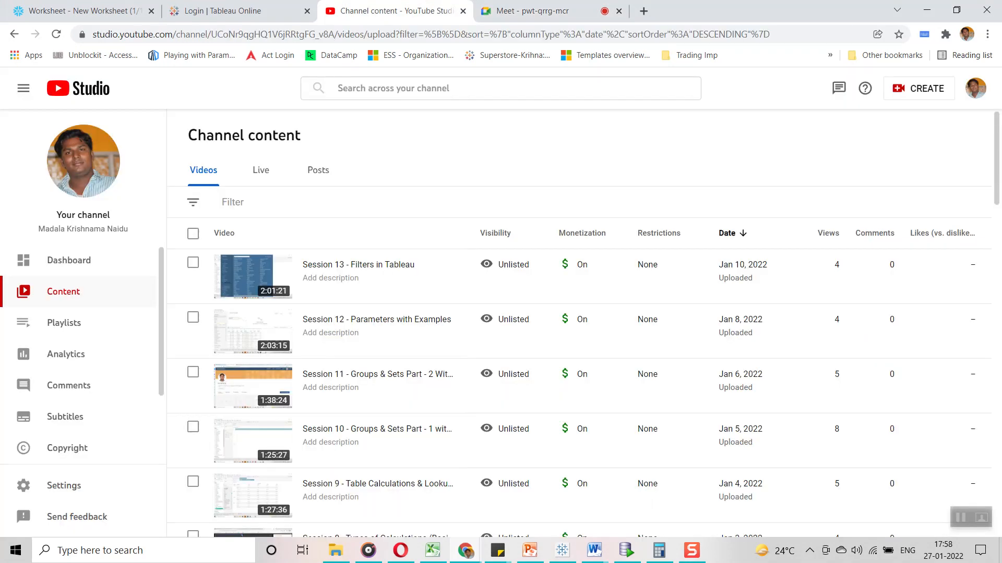
pyautogui.click(225, 10)
pyautogui.click(643, 10)
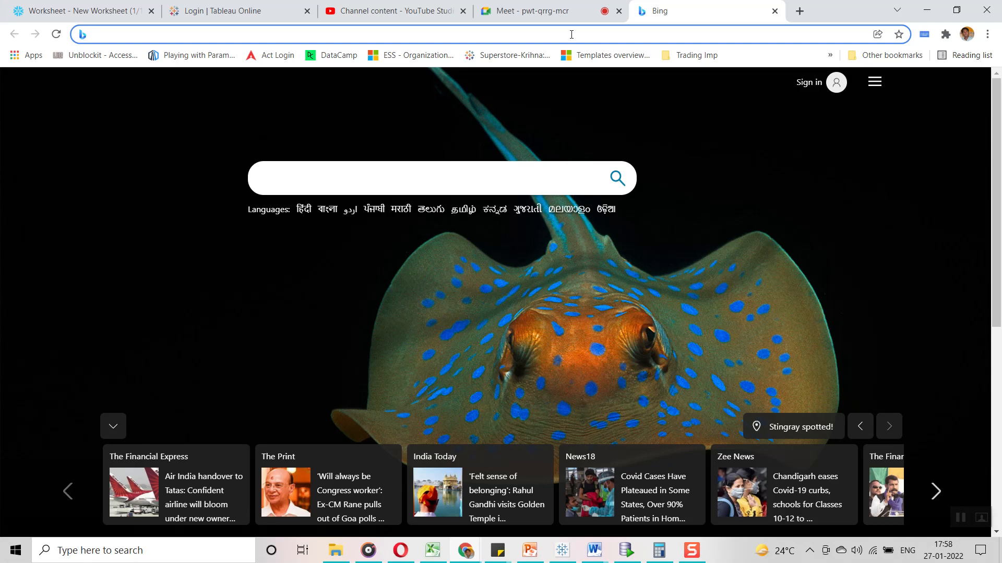
pyautogui.write('wiki')
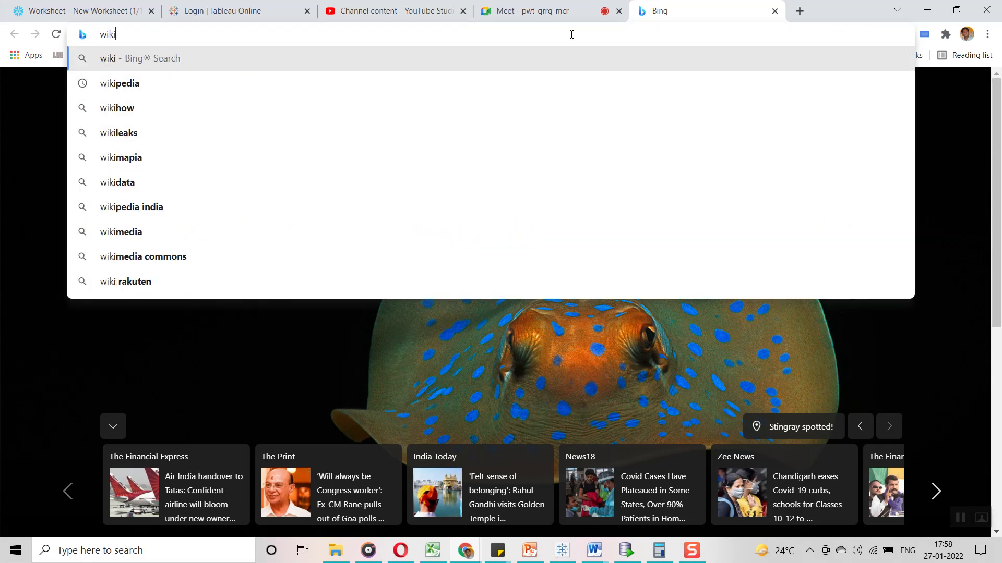
pyautogui.press('Down')
pyautogui.press('Return')
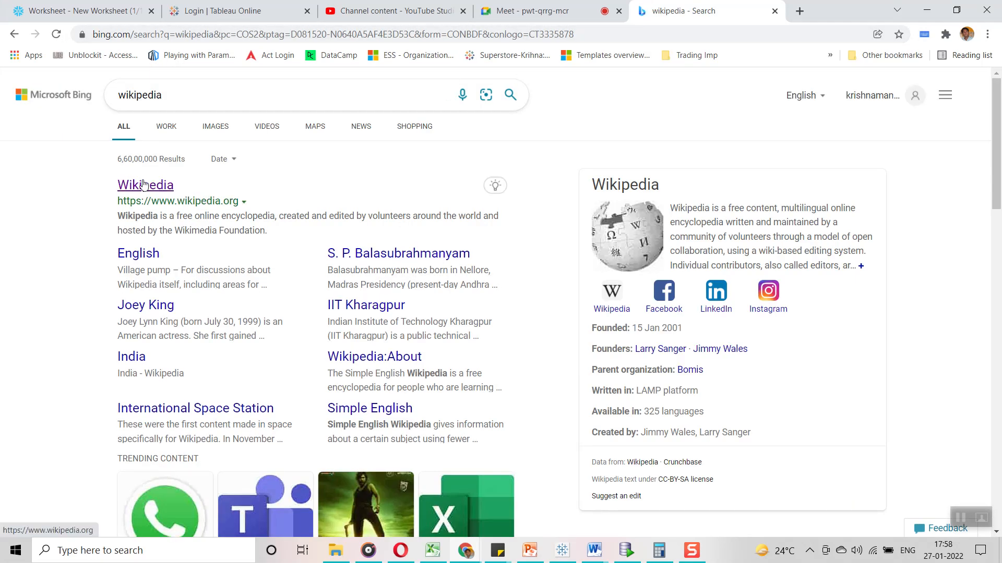
pyautogui.click(144, 185)
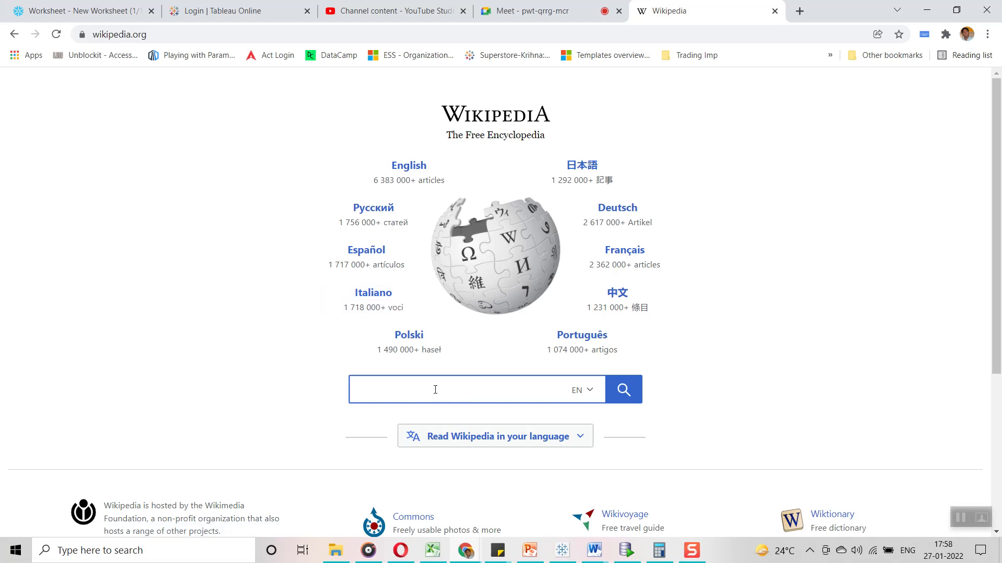
# Search Wikipedia for furniture and copy the web address of the Furniture article
pyautogui.write('furniture')
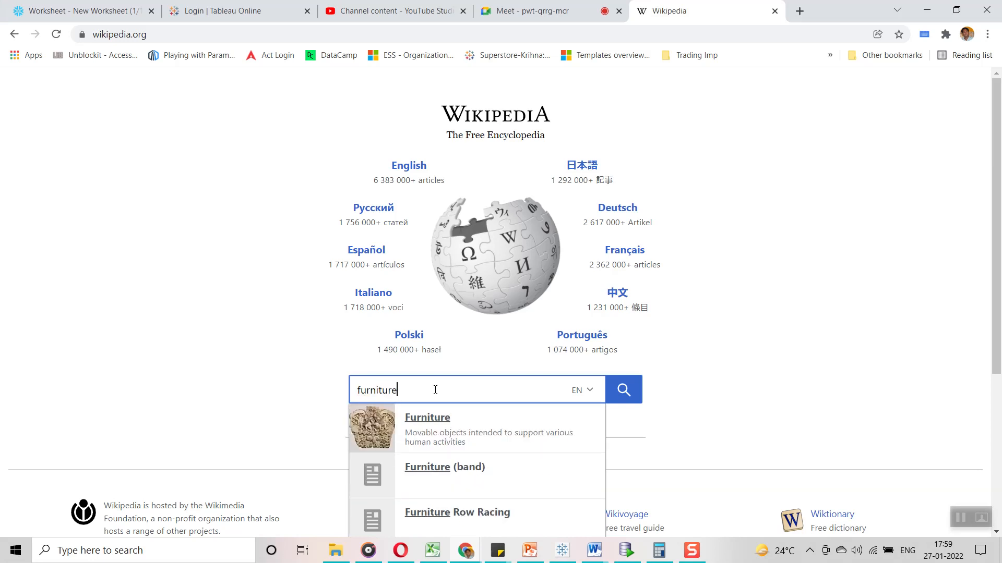
pyautogui.press('Return')
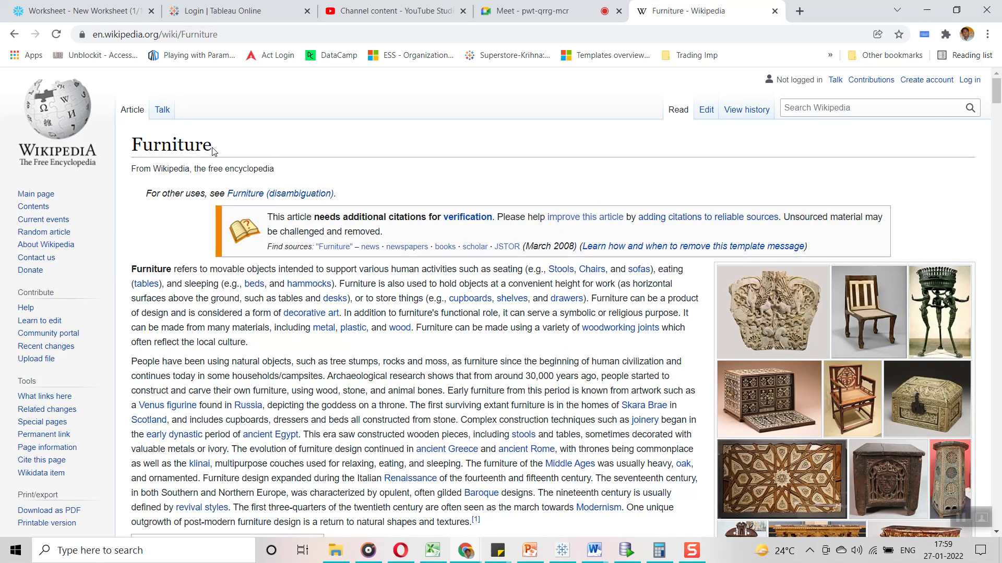
pyautogui.moveTo(213, 151); pyautogui.dragTo(118, 152)
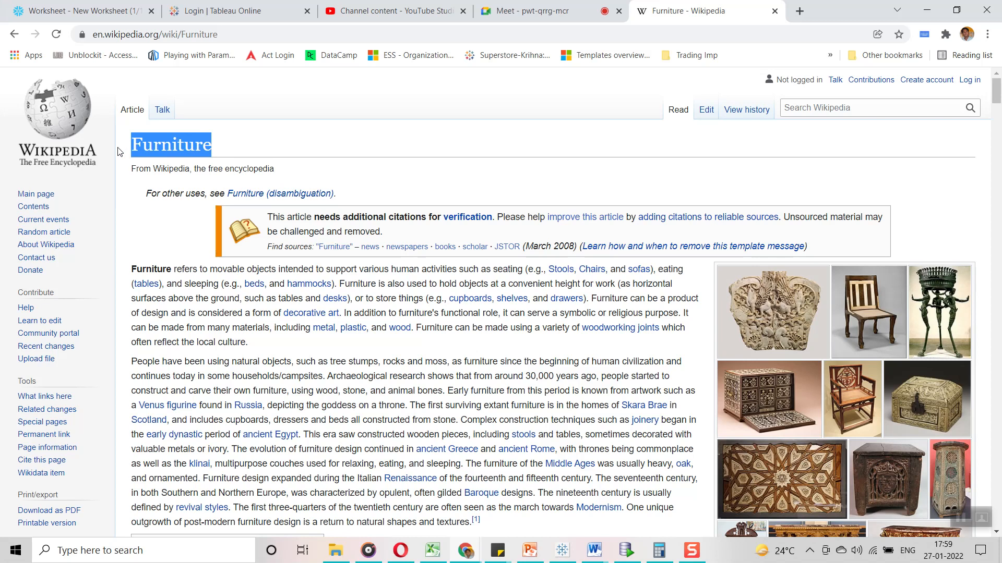
pyautogui.click(308, 130)
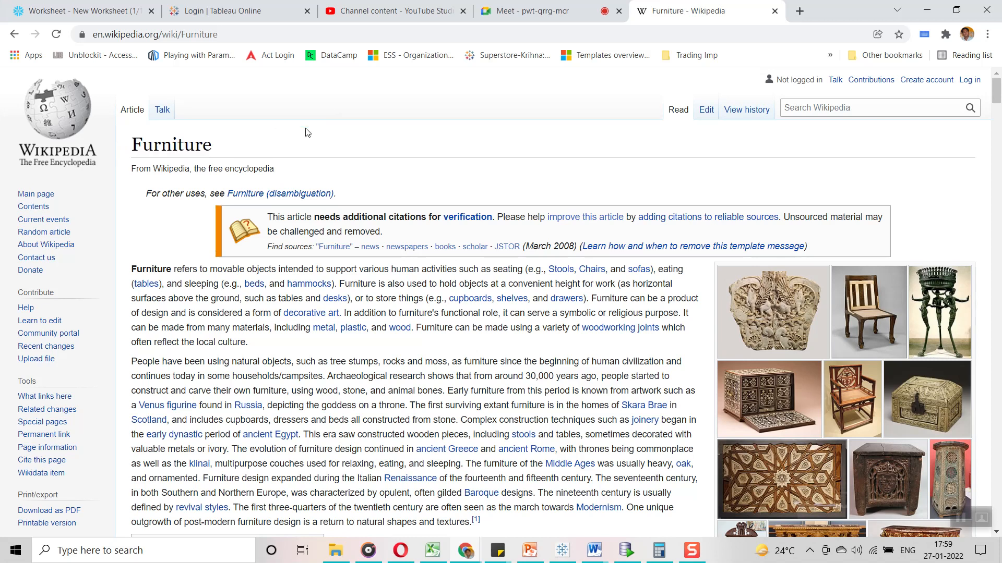
pyautogui.click(237, 38)
pyautogui.hotkey('ctrl', 'c')
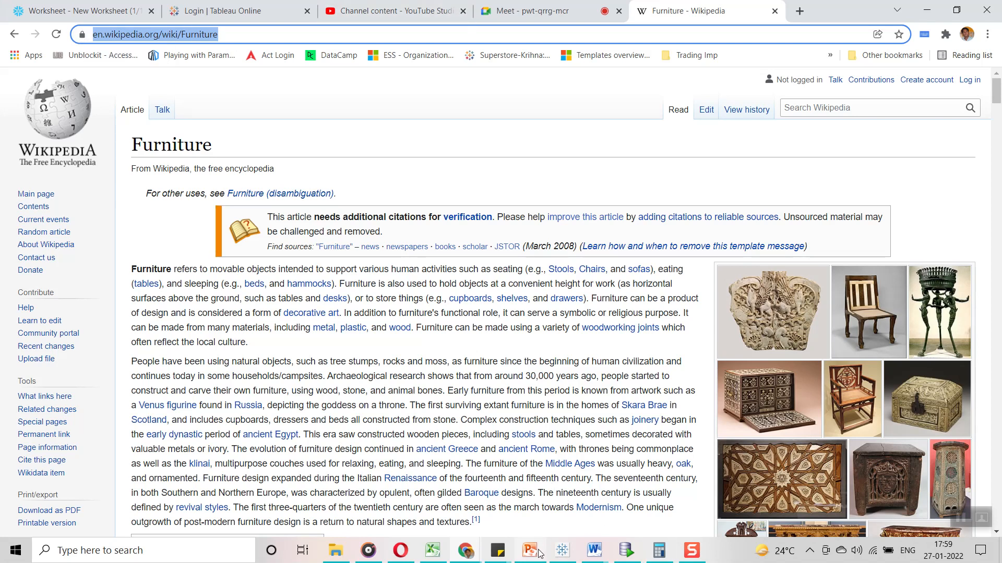
pyautogui.click(558, 552)
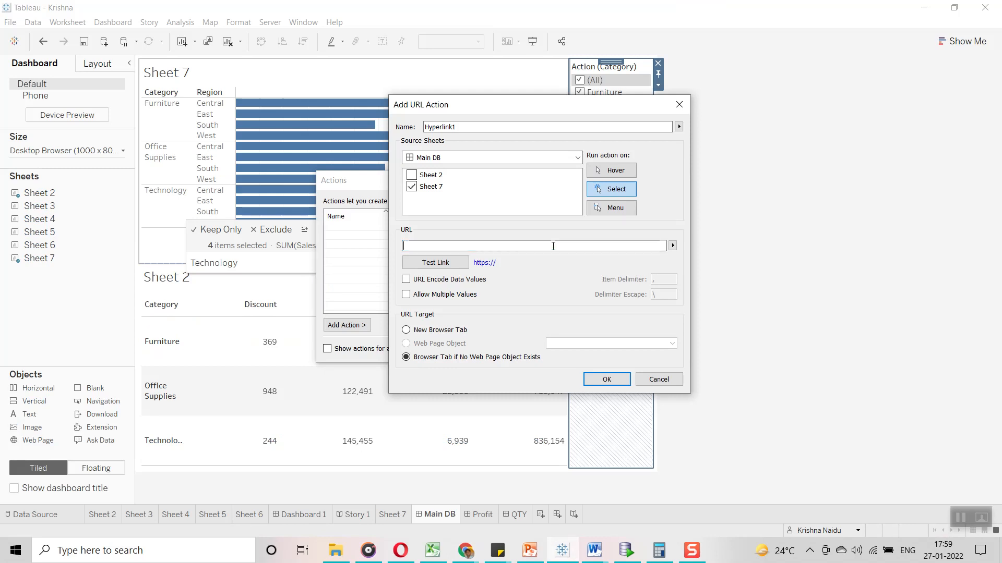
pyautogui.hotkey('ctrl', 'v')
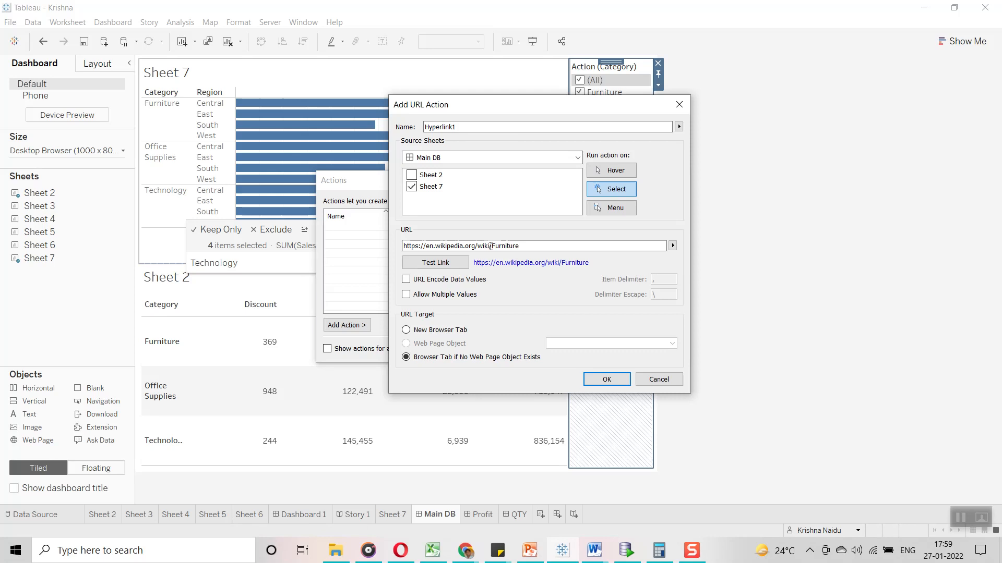
pyautogui.moveTo(491, 247); pyautogui.dragTo(520, 248)
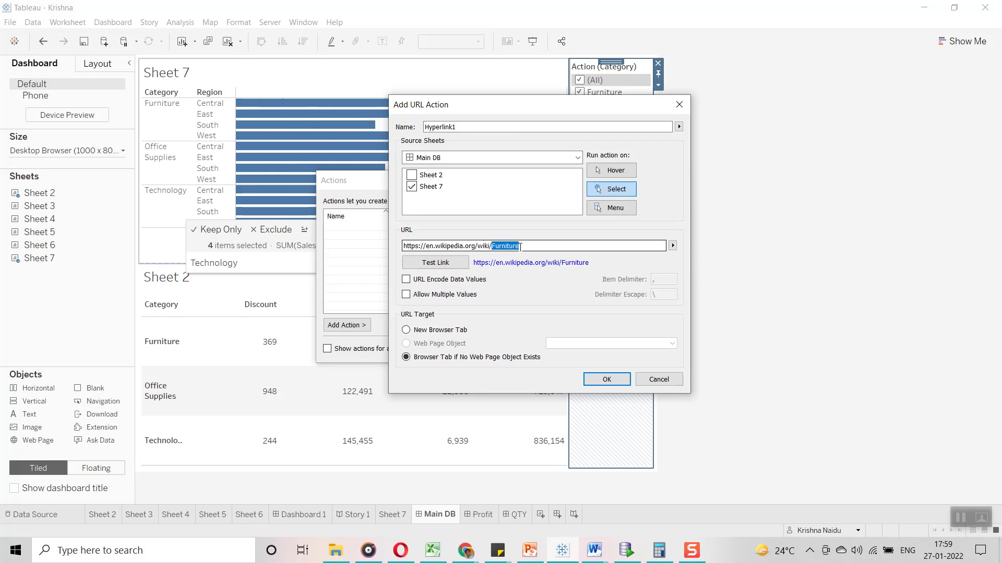
pyautogui.press('BackSpace')
pyautogui.click(672, 246)
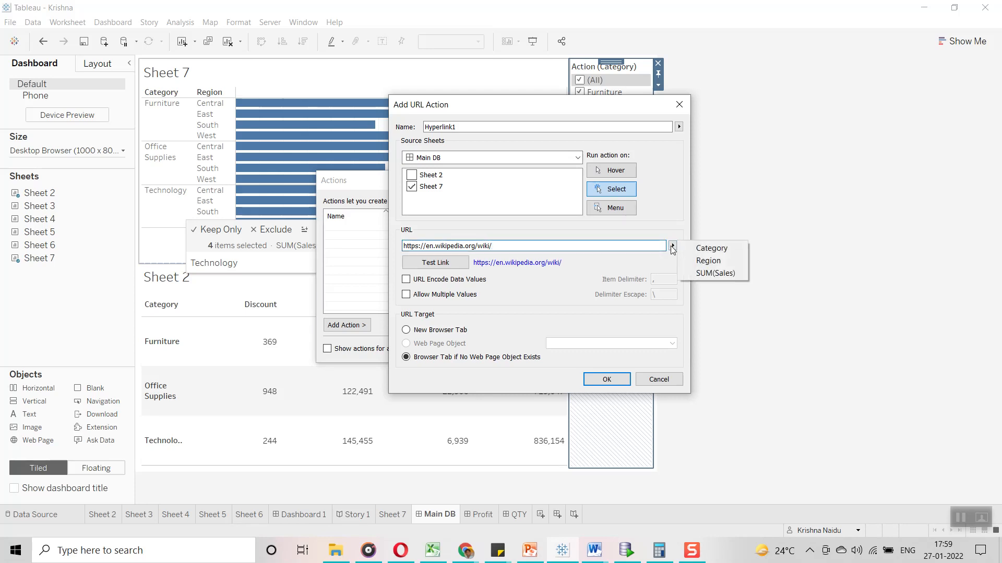
pyautogui.click(706, 249)
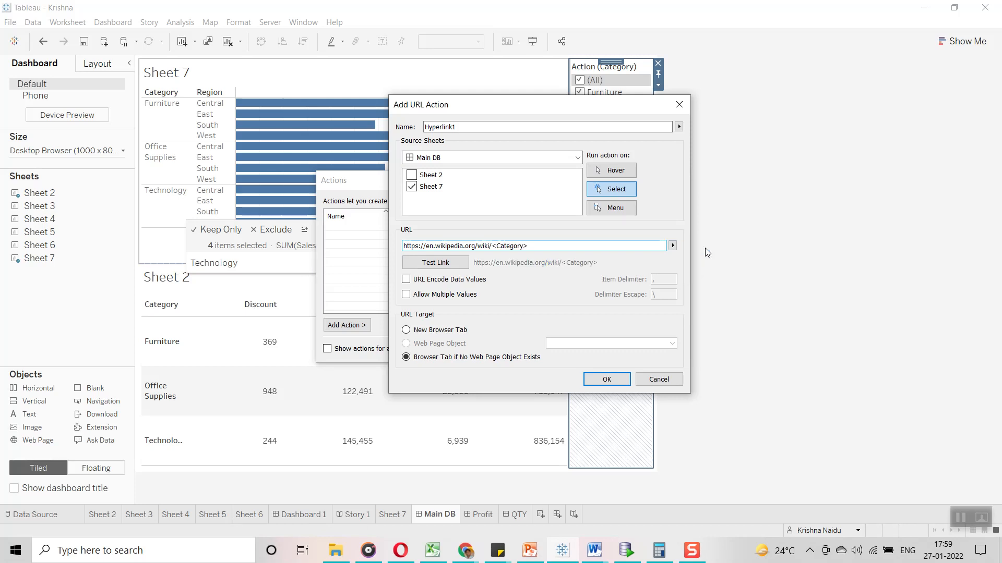
pyautogui.click(608, 380)
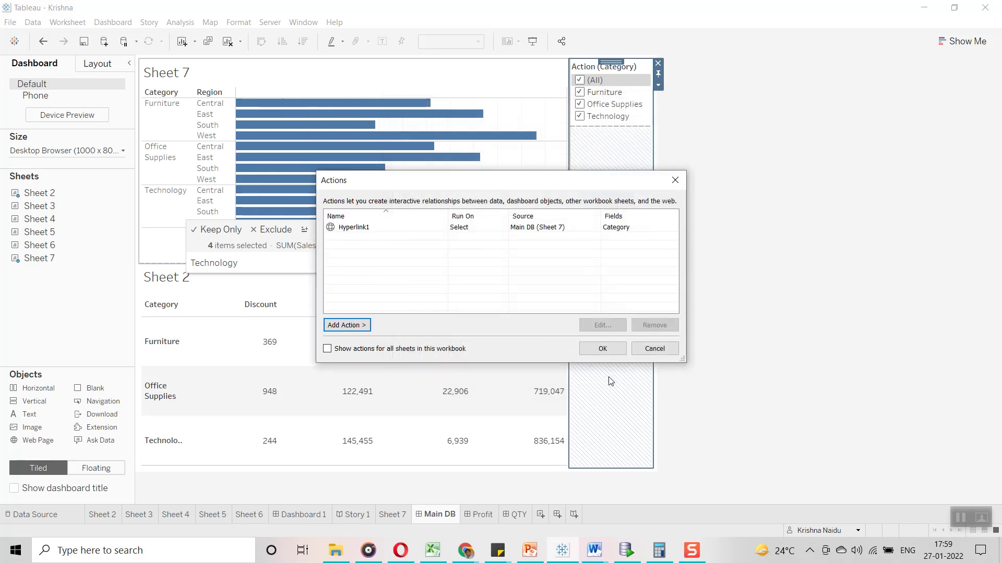
pyautogui.click(606, 349)
# Test the URL action with the Office Supplies header in Sheet 7, check the opened article's title, close its page and return to Tableau
pyautogui.click(169, 147)
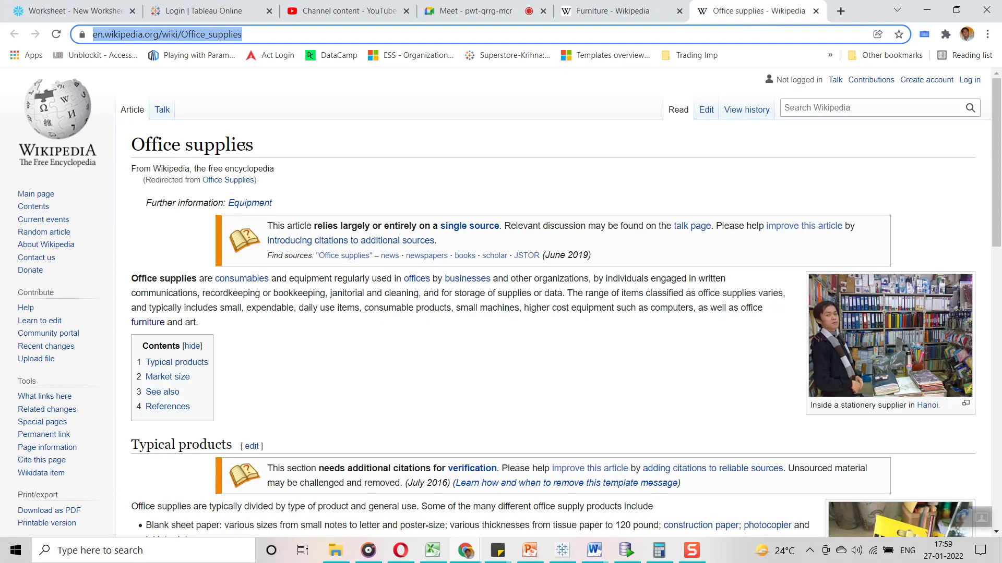
pyautogui.moveTo(255, 148); pyautogui.dragTo(134, 146)
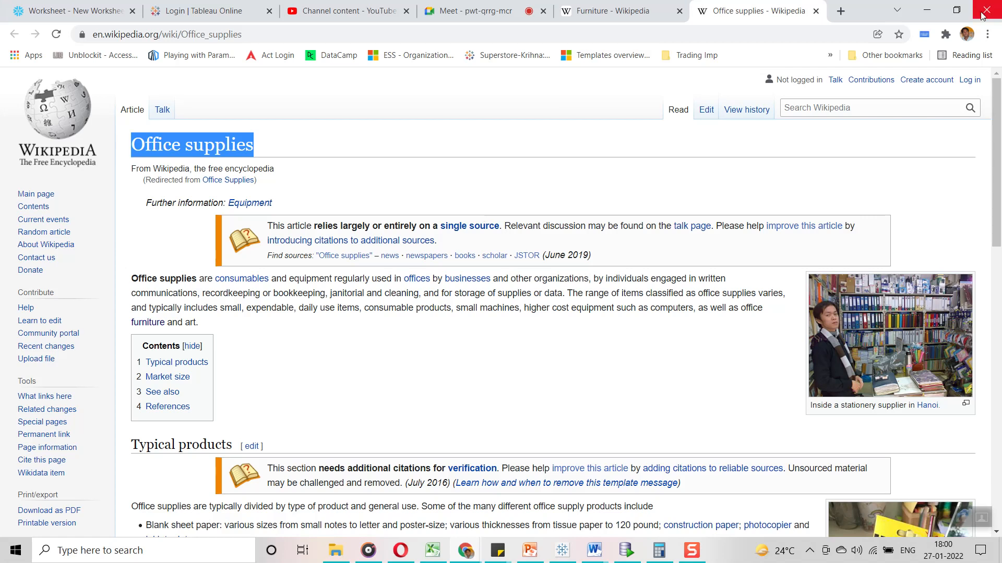
pyautogui.click(815, 11)
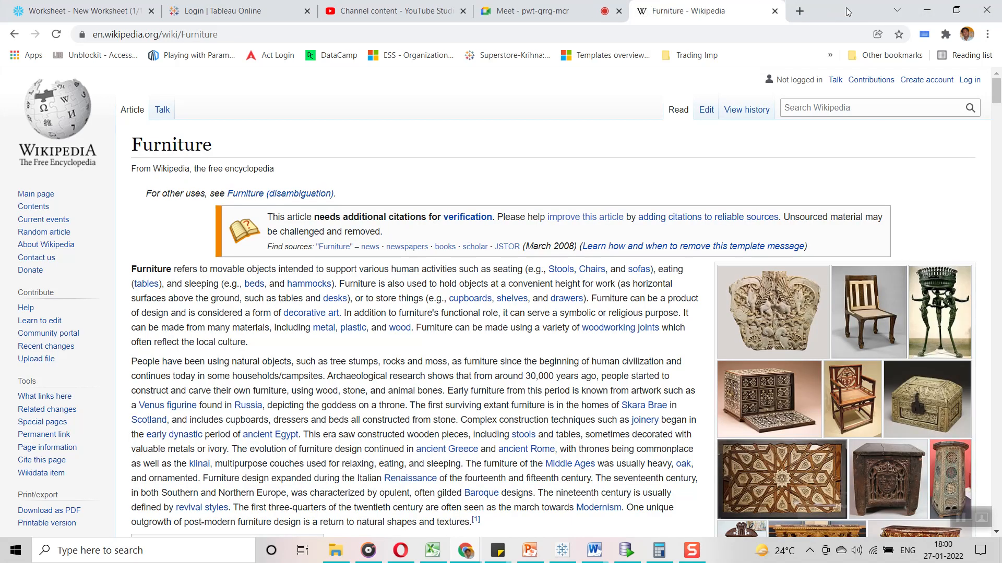
pyautogui.click(927, 10)
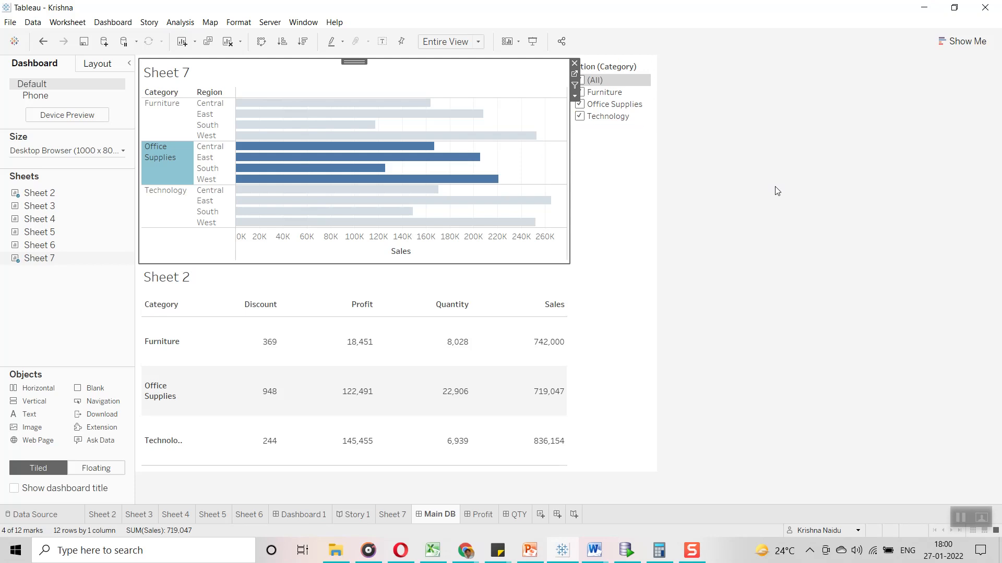
pyautogui.click(113, 22)
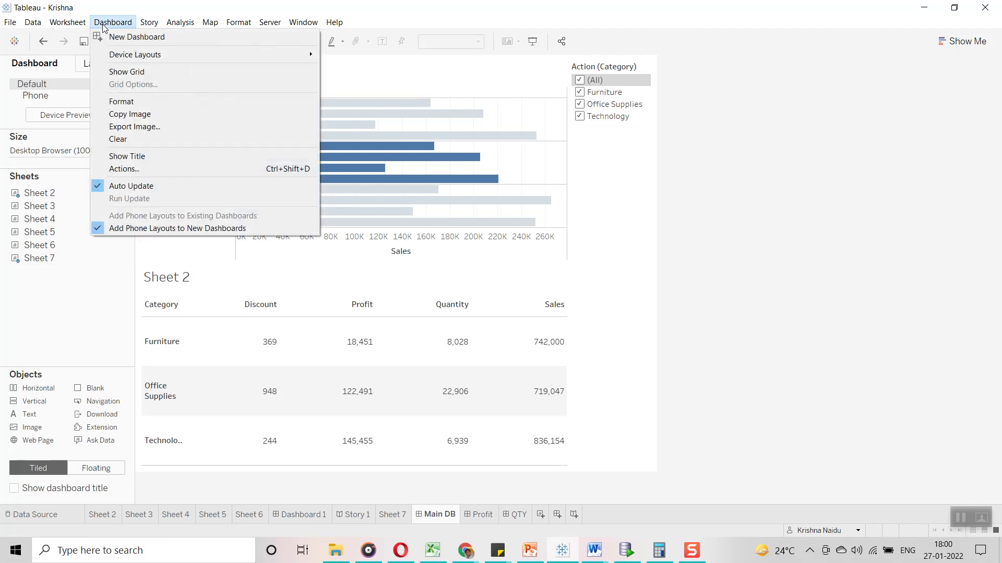
pyautogui.click(130, 168)
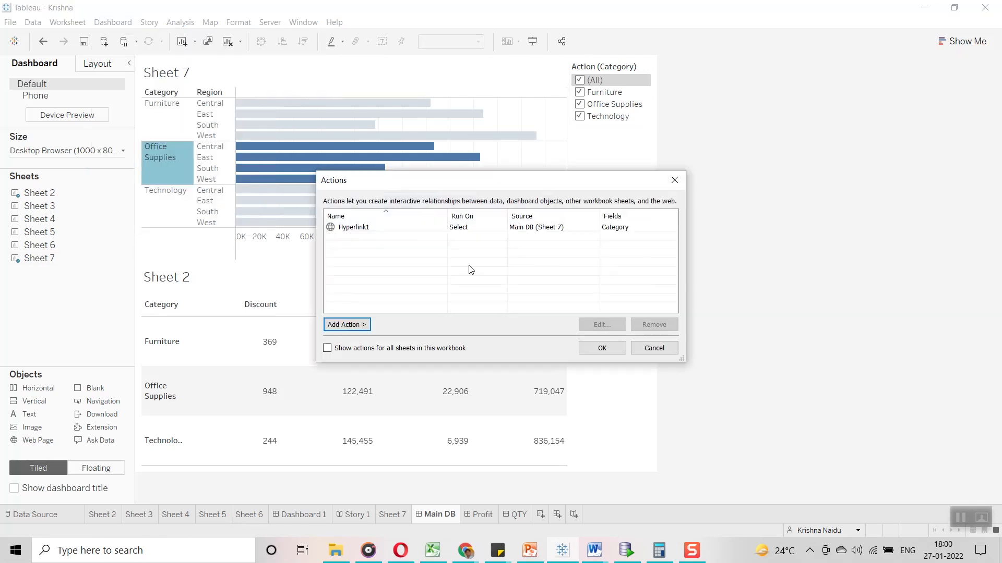
pyautogui.click(422, 227)
pyautogui.click(595, 324)
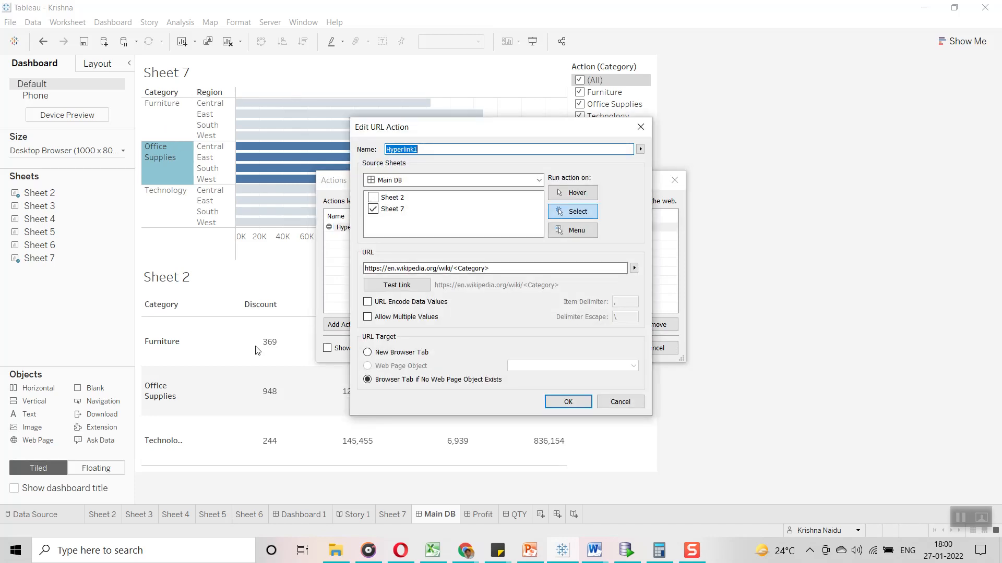
pyautogui.click(504, 268)
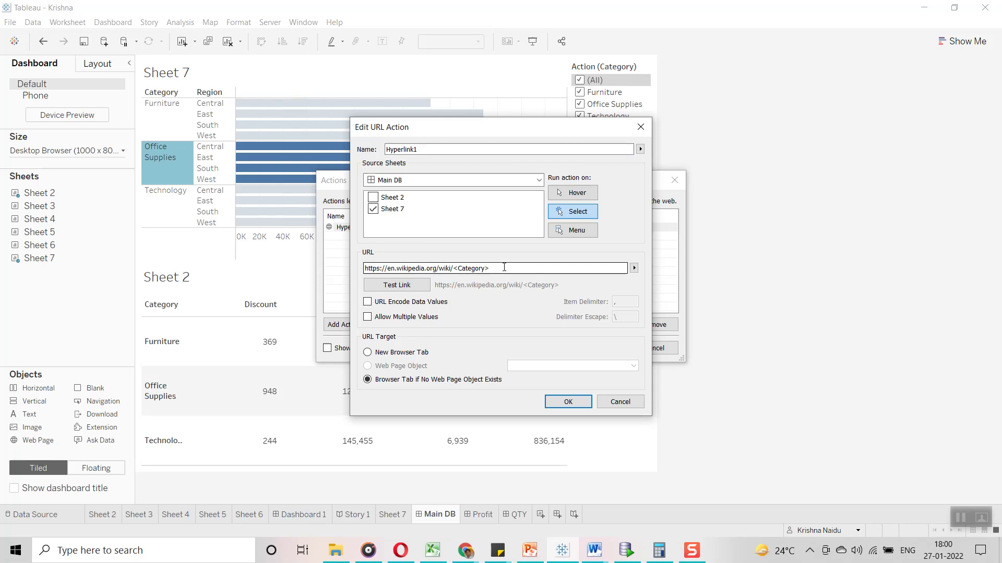
pyautogui.write('&')
pyautogui.press('BackSpace')
pyautogui.press('BackSpace')
pyautogui.write('and')
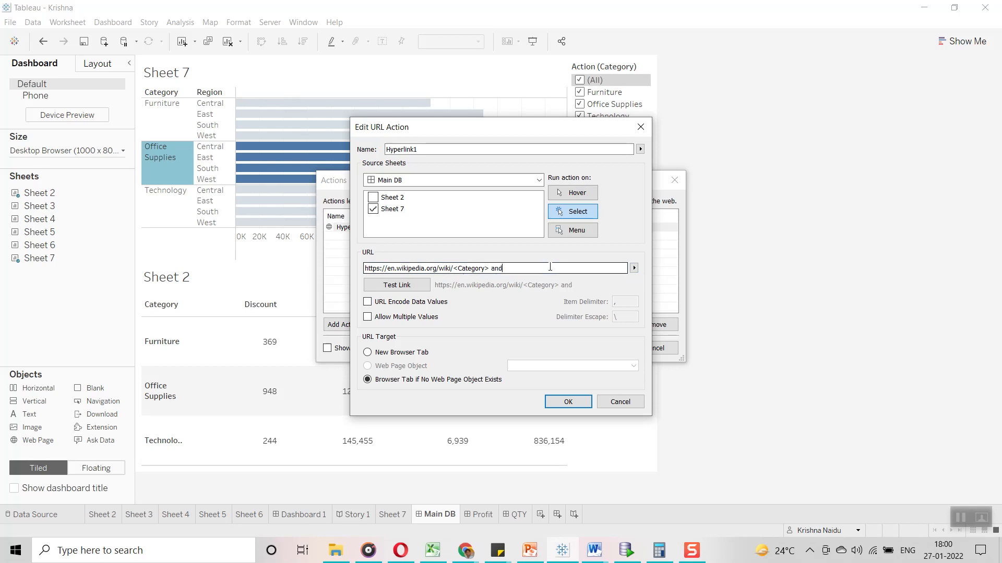
pyautogui.click(633, 267)
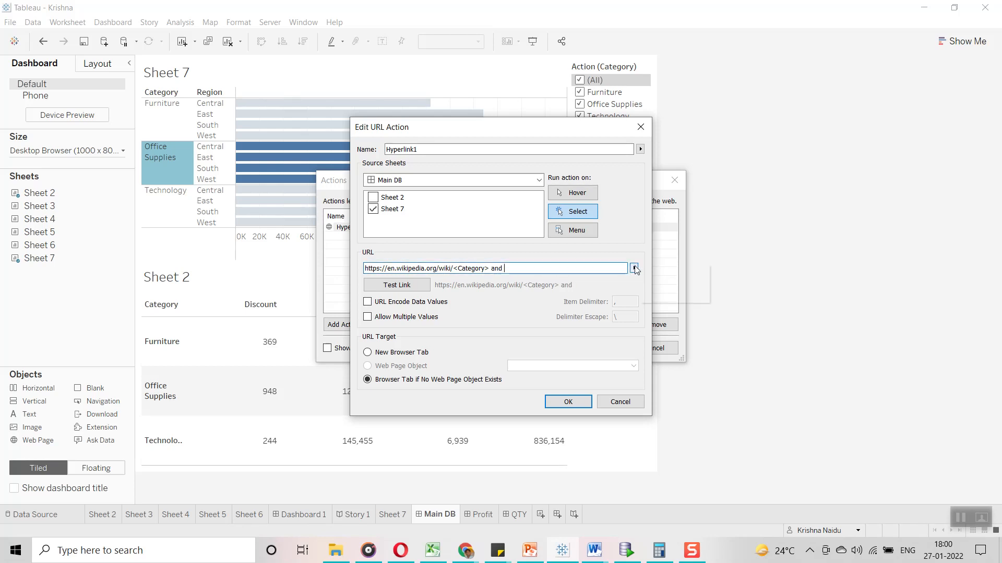
pyautogui.click(668, 282)
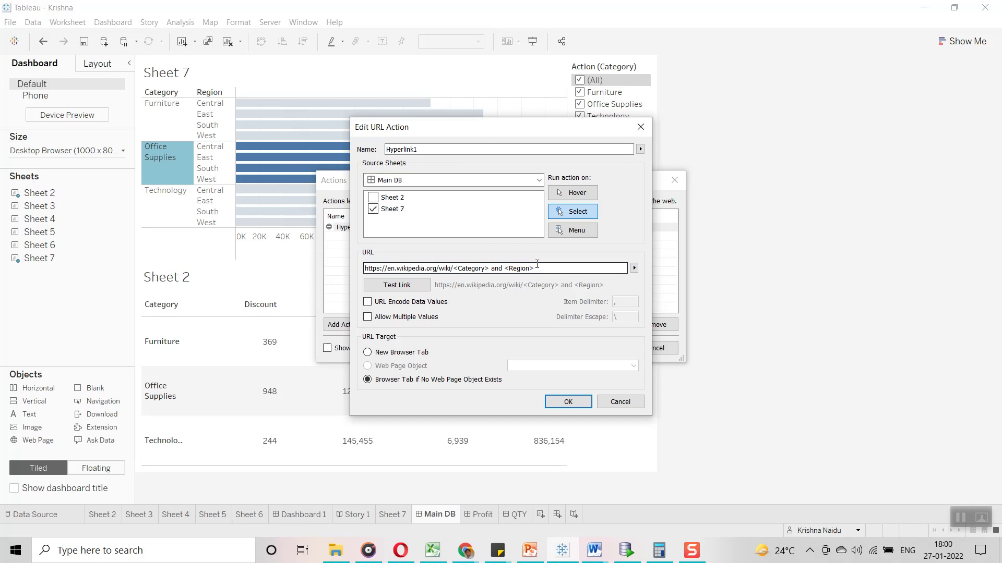
pyautogui.click(557, 401)
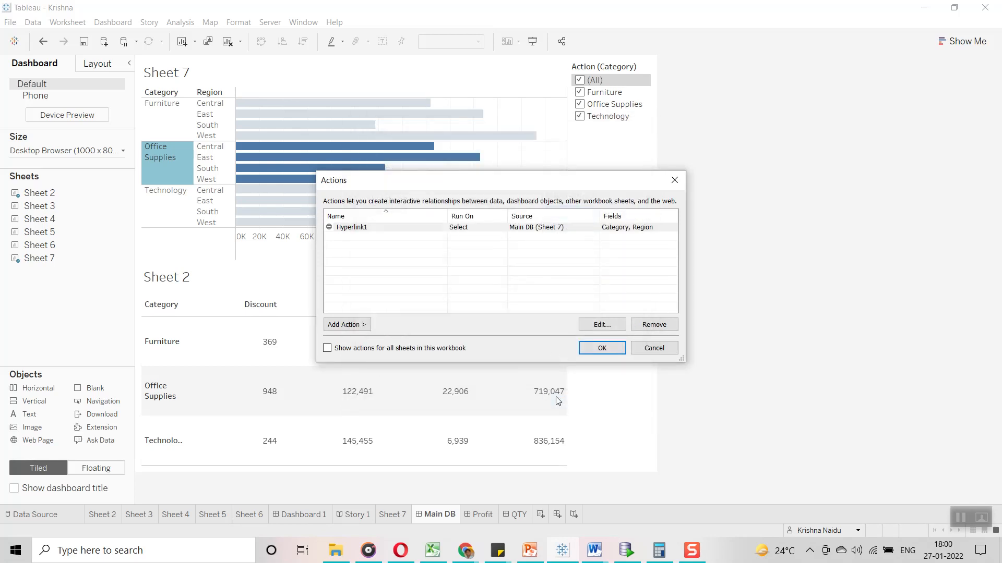
# Confirm the dashboard actions, test the URL action with the Furniture Central bar in Sheet 7, check the opened page's title and return to Tableau
pyautogui.click(599, 349)
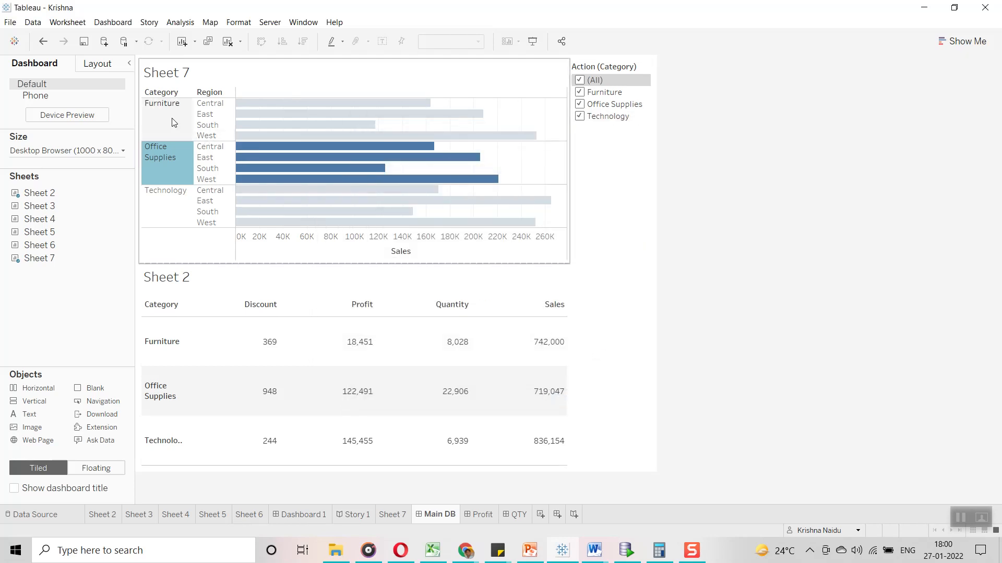
pyautogui.click(253, 104)
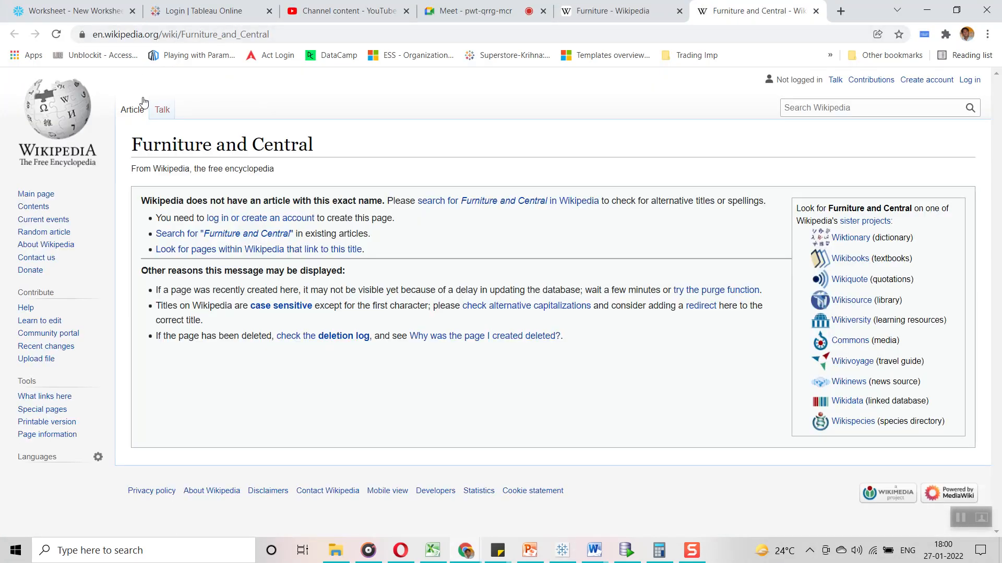
pyautogui.moveTo(320, 150); pyautogui.dragTo(126, 144)
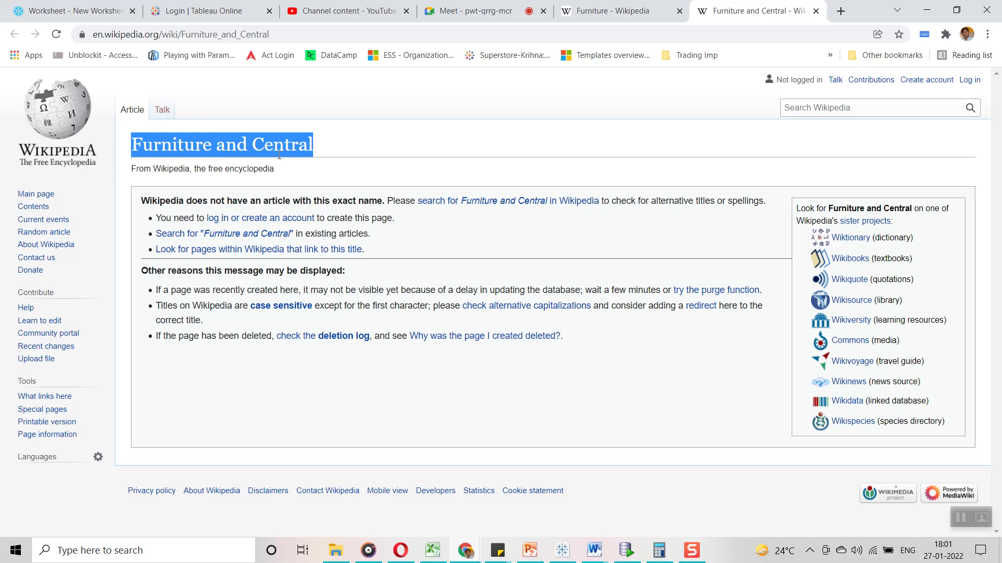
pyautogui.click(336, 145)
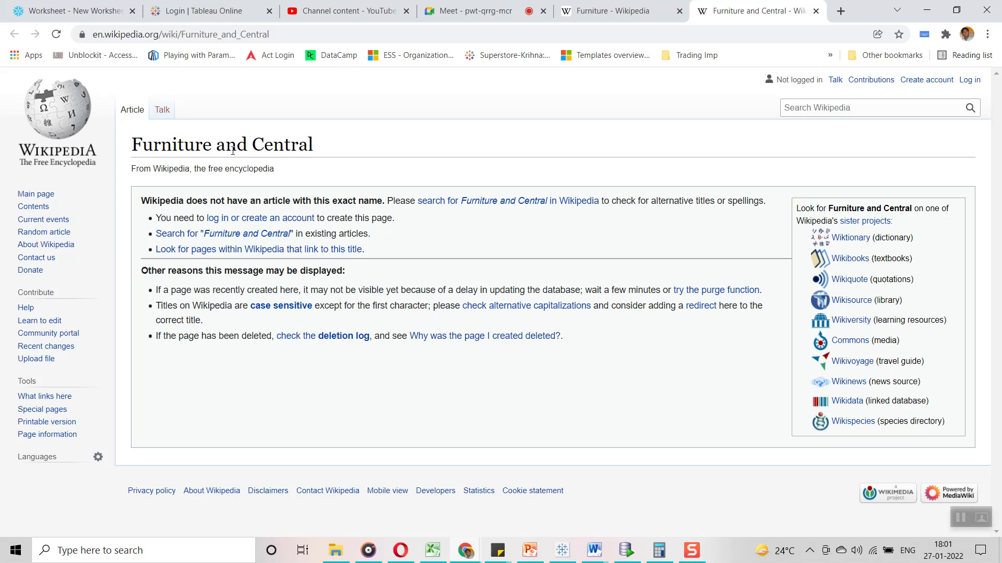
pyautogui.click(562, 550)
# Test the URL action with the Furniture East bar, check the opened page's title, close both test pages and return to Tableau
pyautogui.moveTo(304, 130)
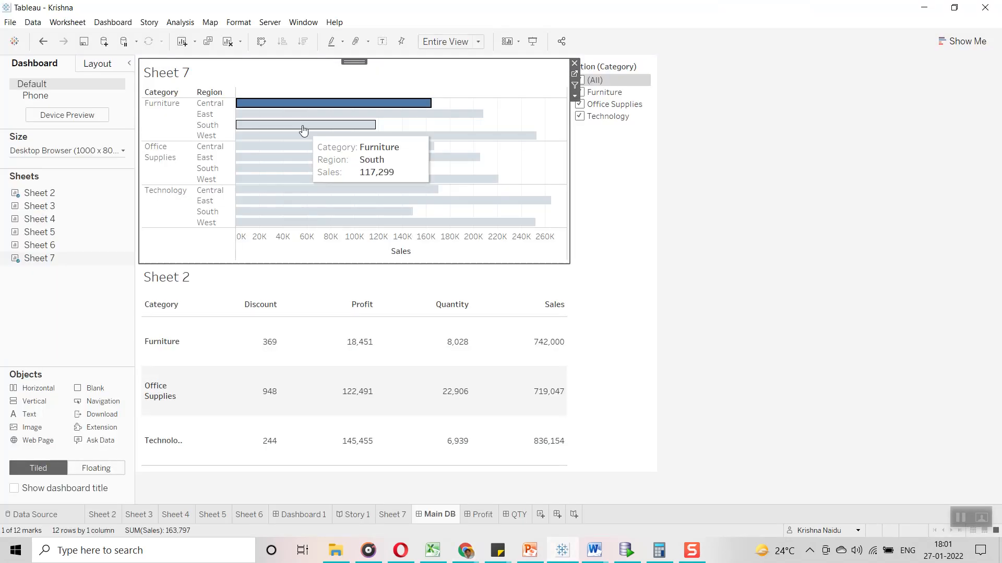
pyautogui.click(268, 114)
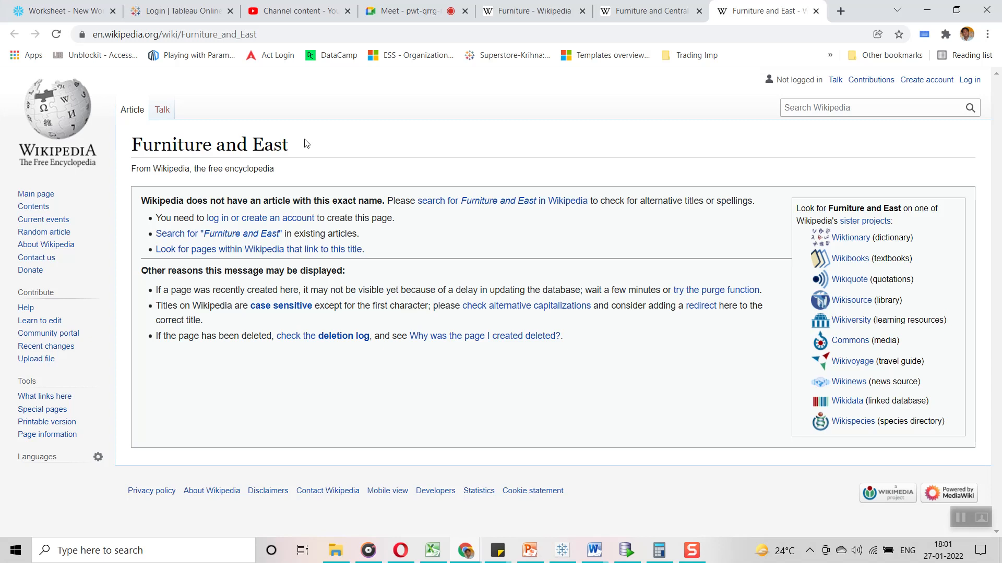
pyautogui.moveTo(308, 144); pyautogui.dragTo(125, 147)
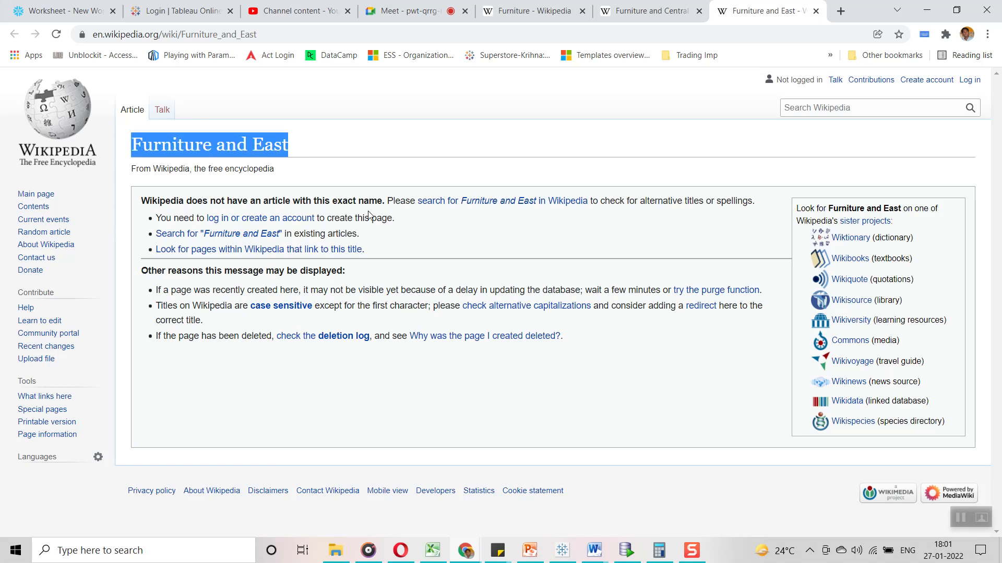
pyautogui.click(198, 140)
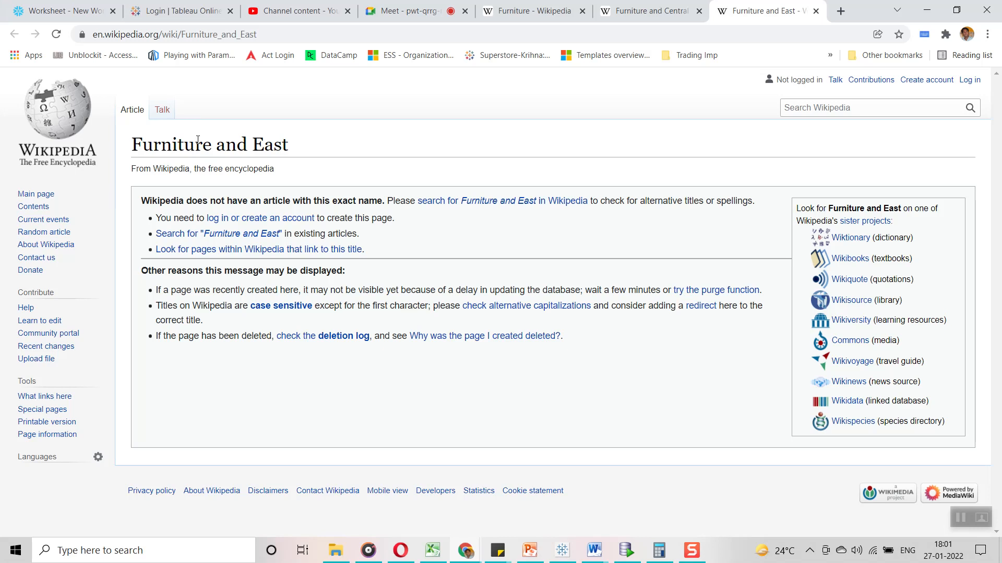
pyautogui.click(700, 11)
pyautogui.click(700, 11)
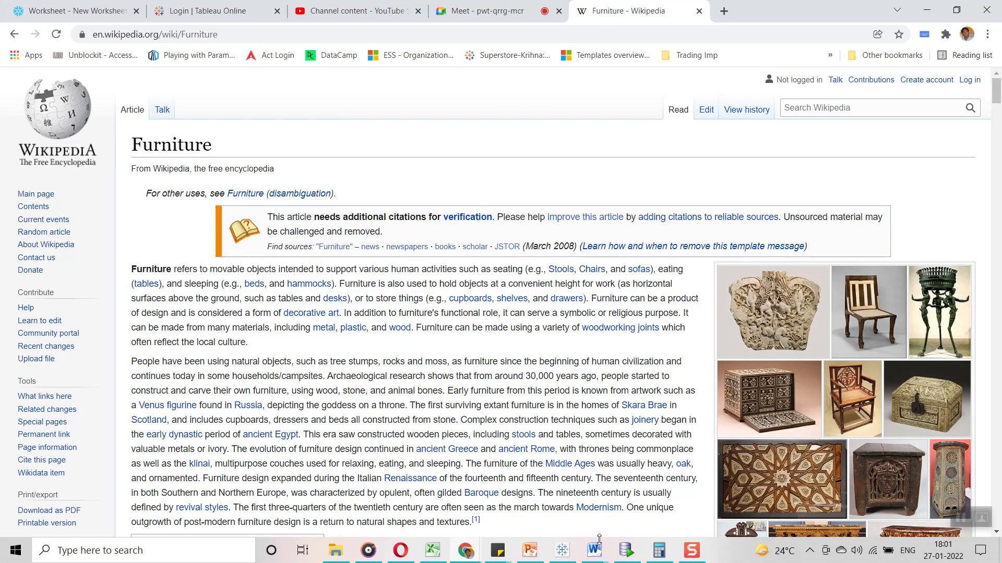
pyautogui.hotkey('alt', 'Tab')
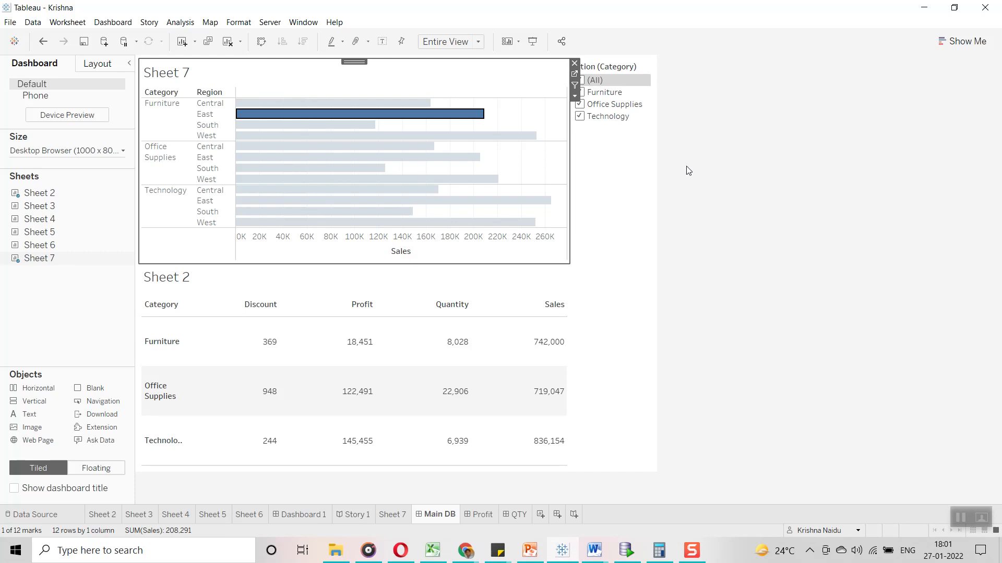
pyautogui.click(114, 23)
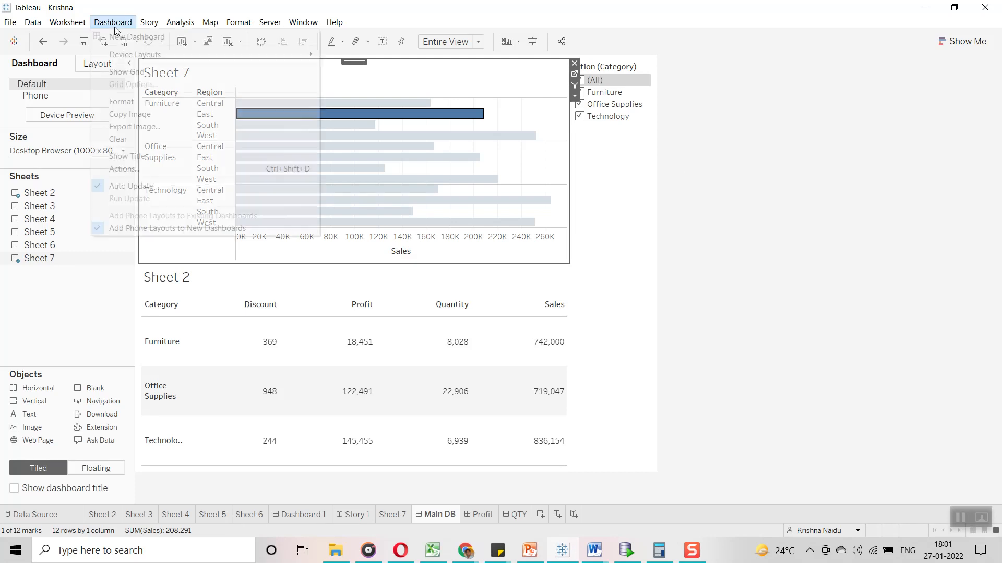
pyautogui.click(137, 170)
pyautogui.click(484, 230)
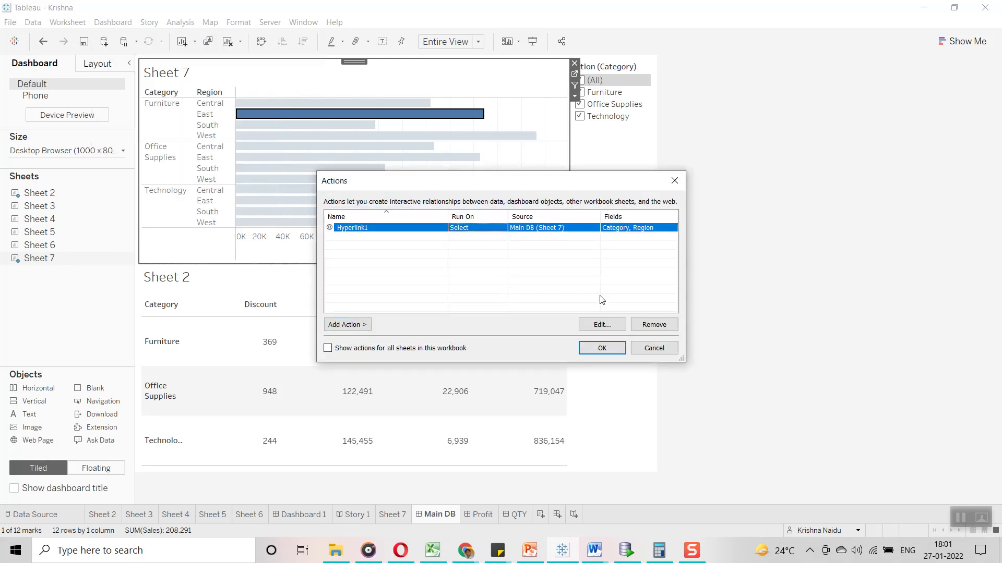
pyautogui.click(602, 324)
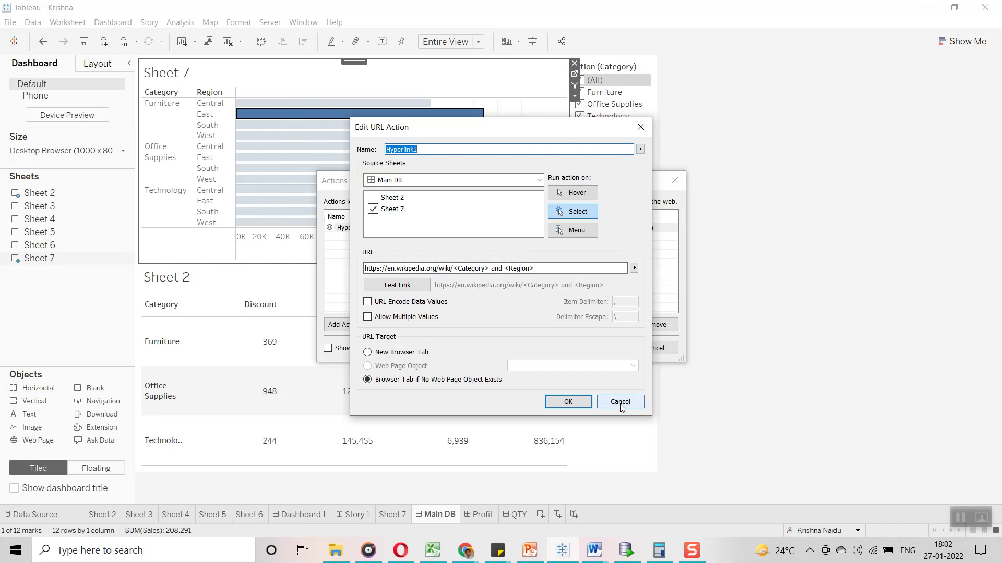
pyautogui.click(536, 268)
pyautogui.moveTo(537, 267); pyautogui.dragTo(354, 266)
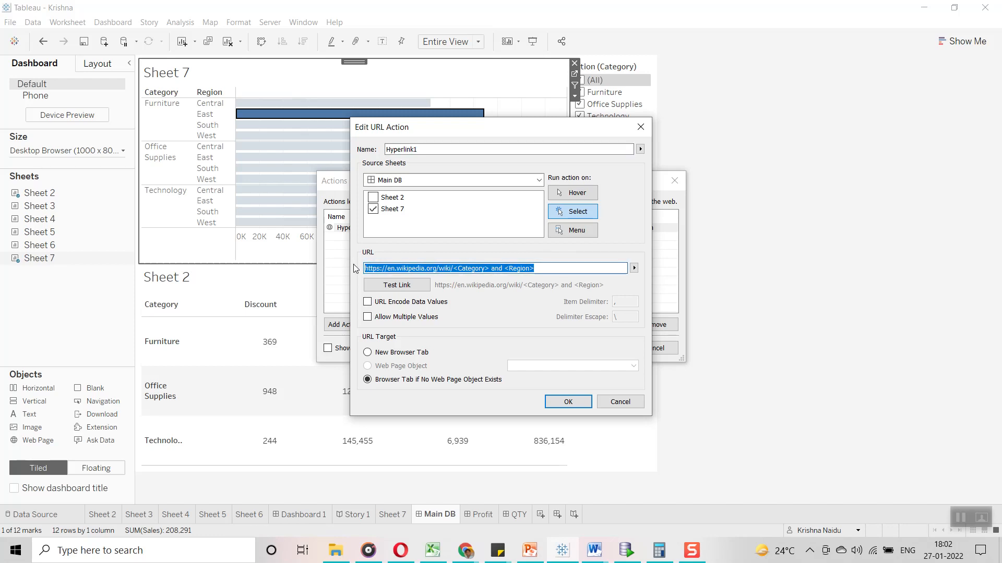
pyautogui.click(430, 269)
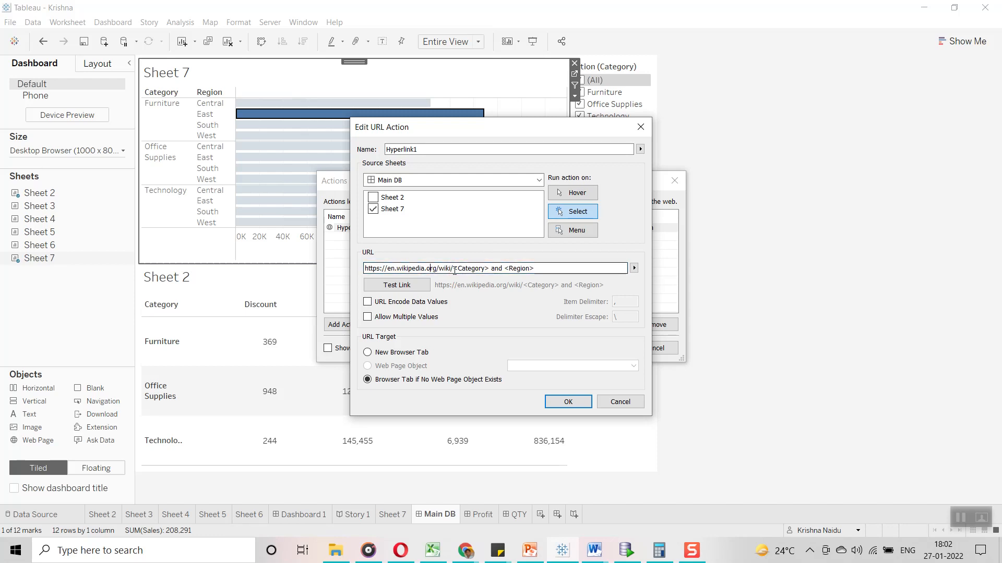
pyautogui.moveTo(453, 269); pyautogui.dragTo(341, 274)
pyautogui.hotkey('ctrl', 'c')
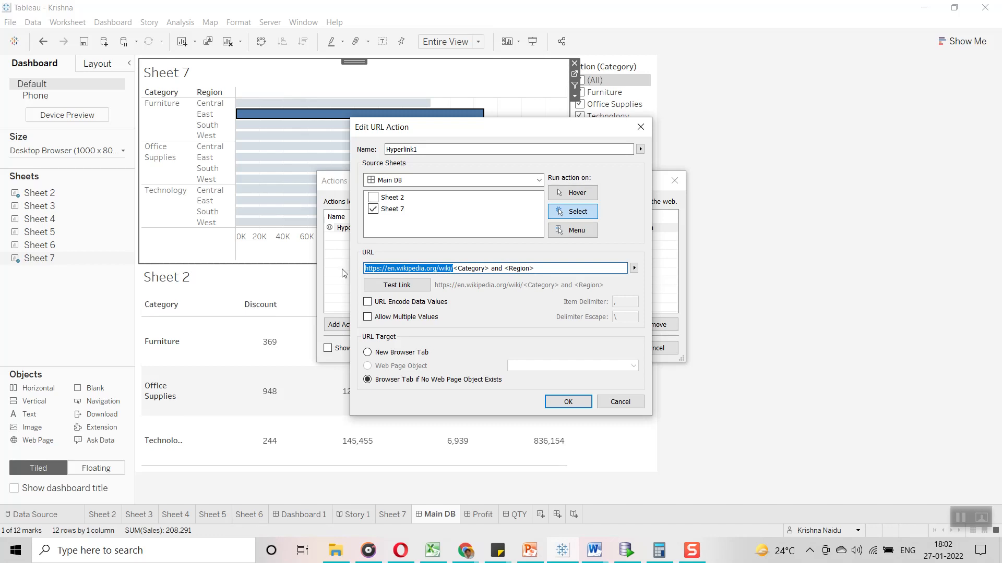
# Clear the entire URL of the Hyperlink1 action and confirm the change to the dashboard actions
pyautogui.hotkey('ctrl', 'a')
pyautogui.press('BackSpace')
pyautogui.click(568, 402)
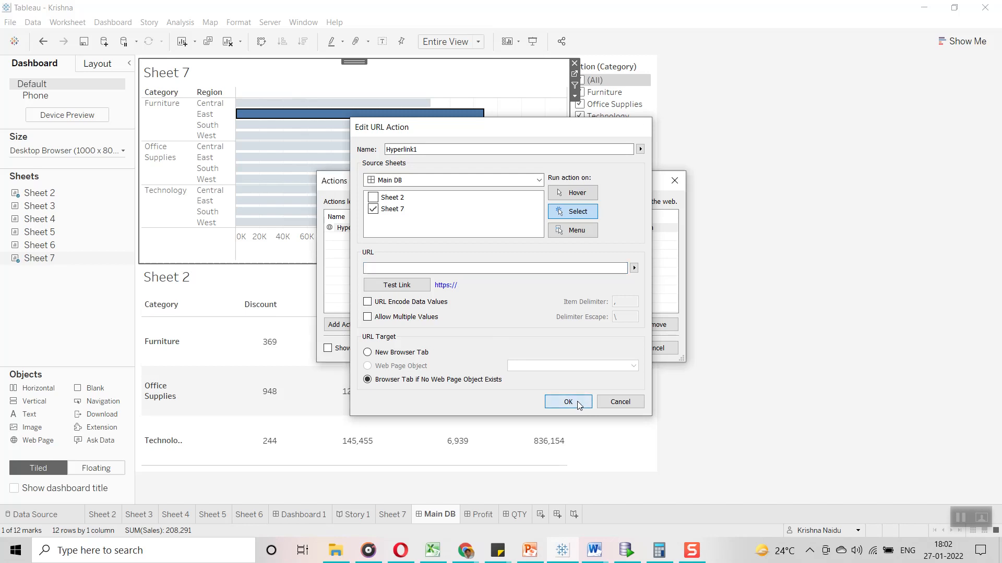
pyautogui.click(603, 350)
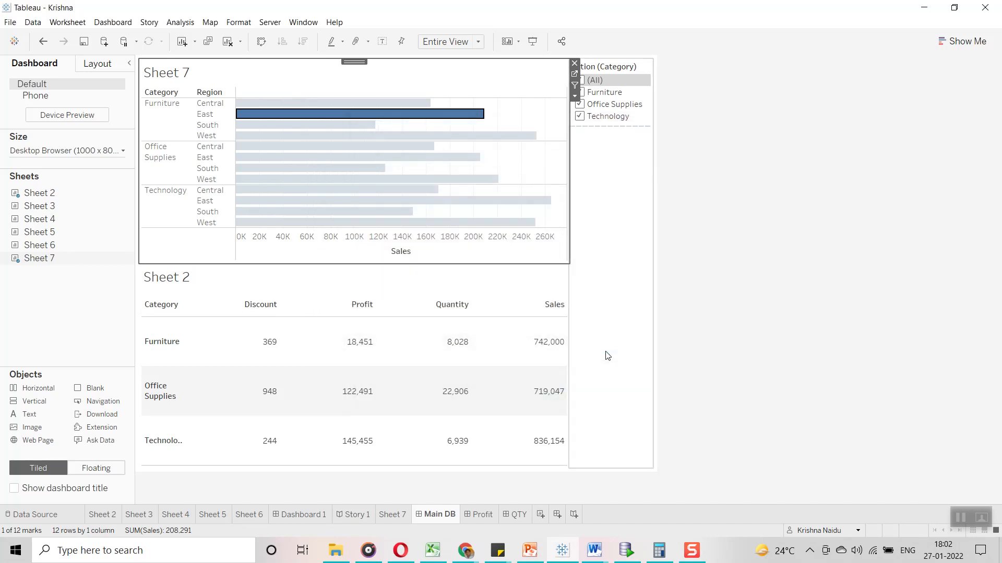
pyautogui.click(575, 74)
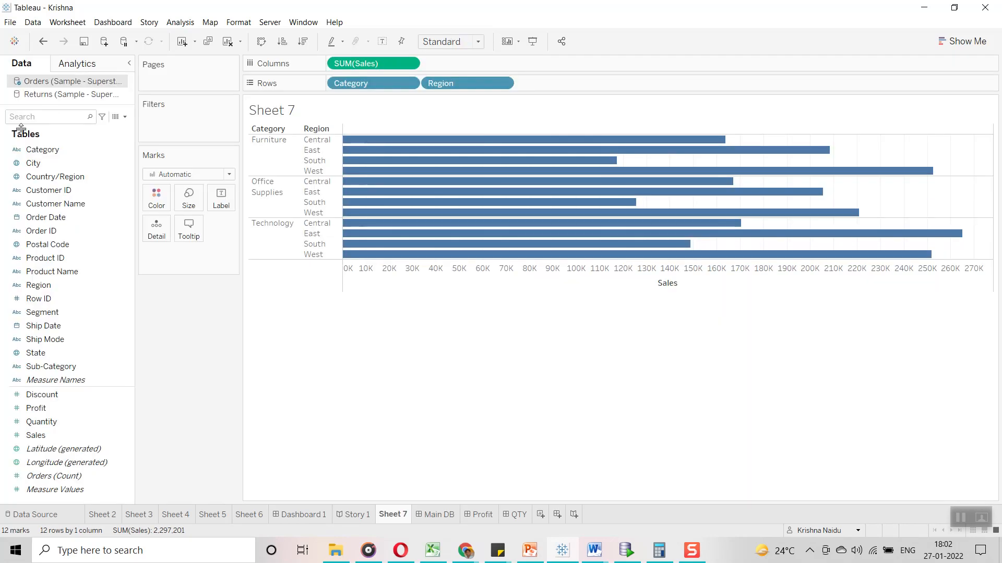
pyautogui.click(124, 117)
pyautogui.click(96, 128)
pyautogui.click(394, 264)
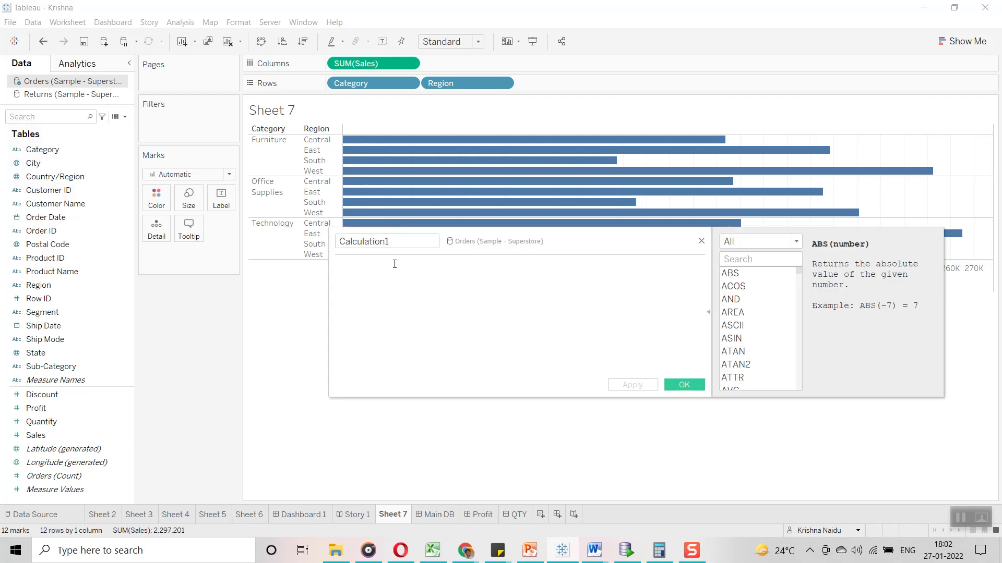
pyautogui.hotkey('ctrl', 'v')
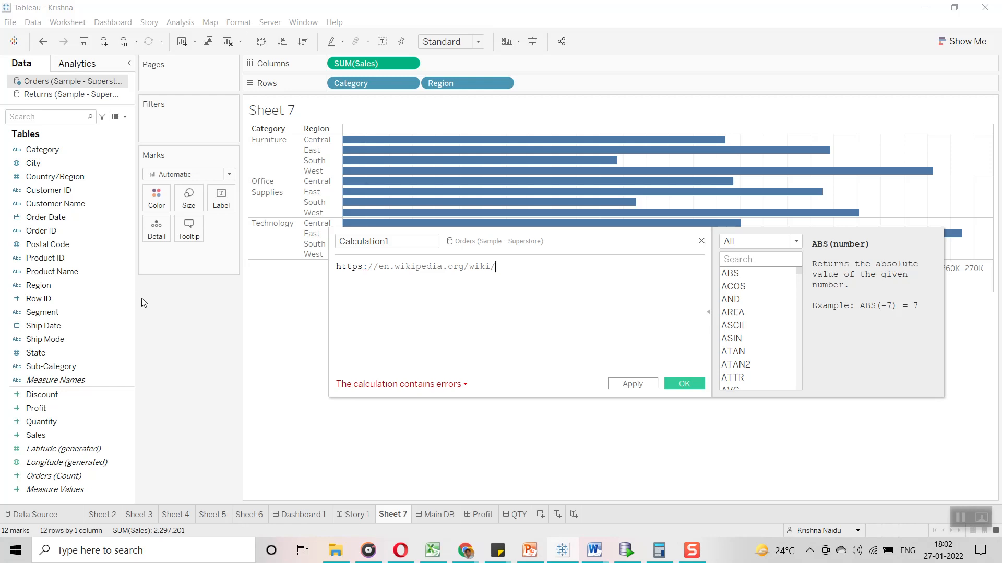
pyautogui.moveTo(43, 150); pyautogui.dragTo(512, 267)
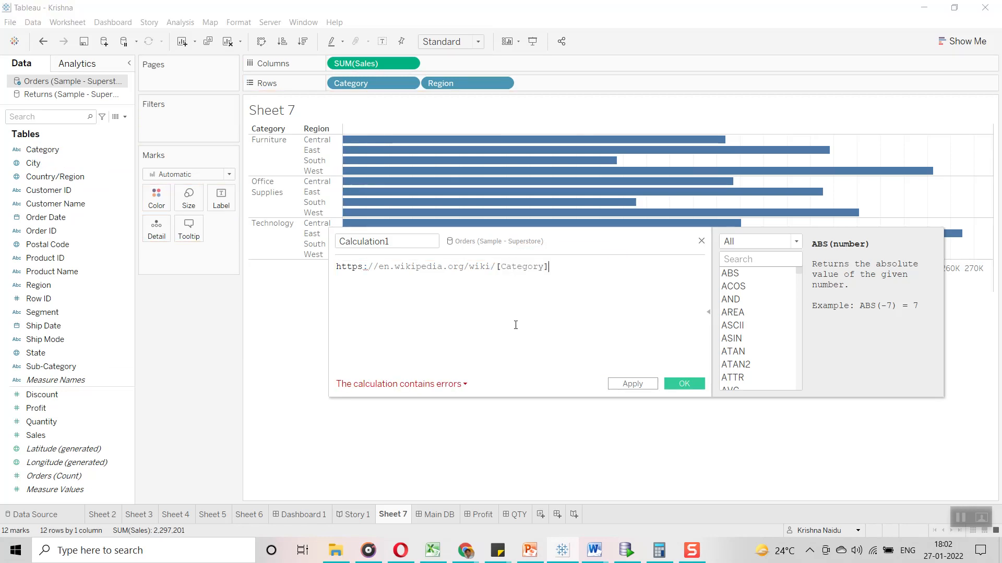
pyautogui.click(464, 384)
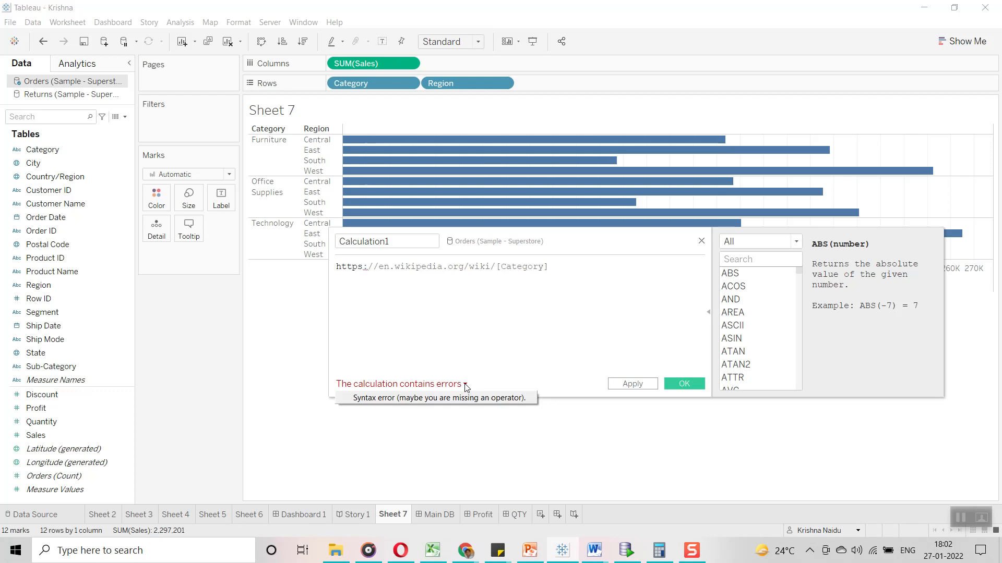
pyautogui.click(435, 399)
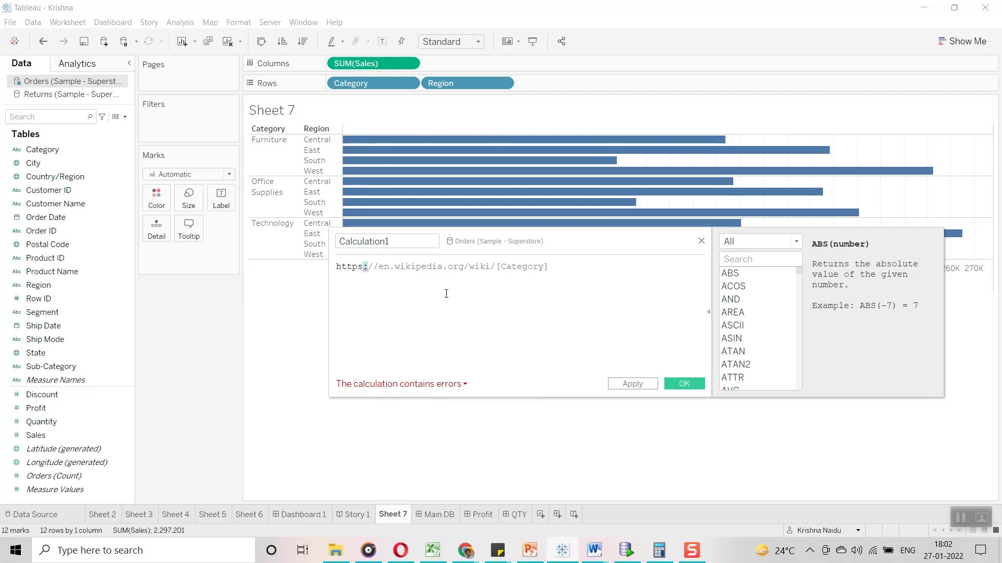
pyautogui.click(336, 267)
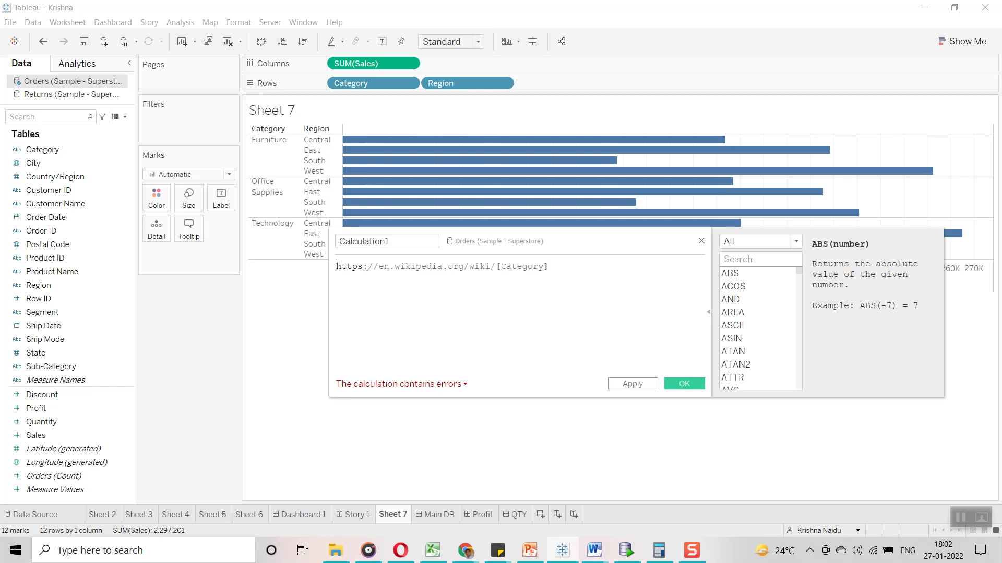
pyautogui.click(338, 267)
pyautogui.write('"')
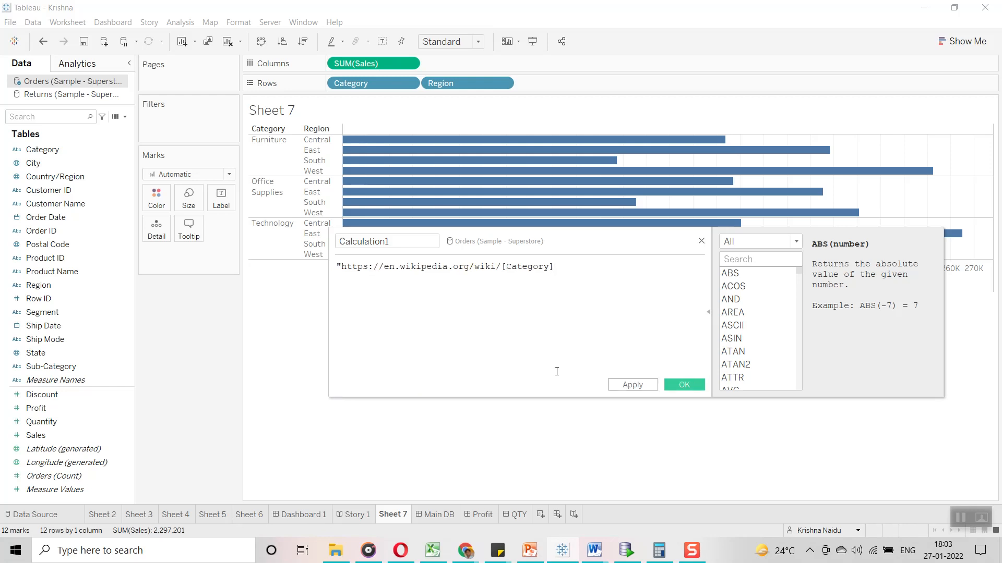
pyautogui.click(500, 267)
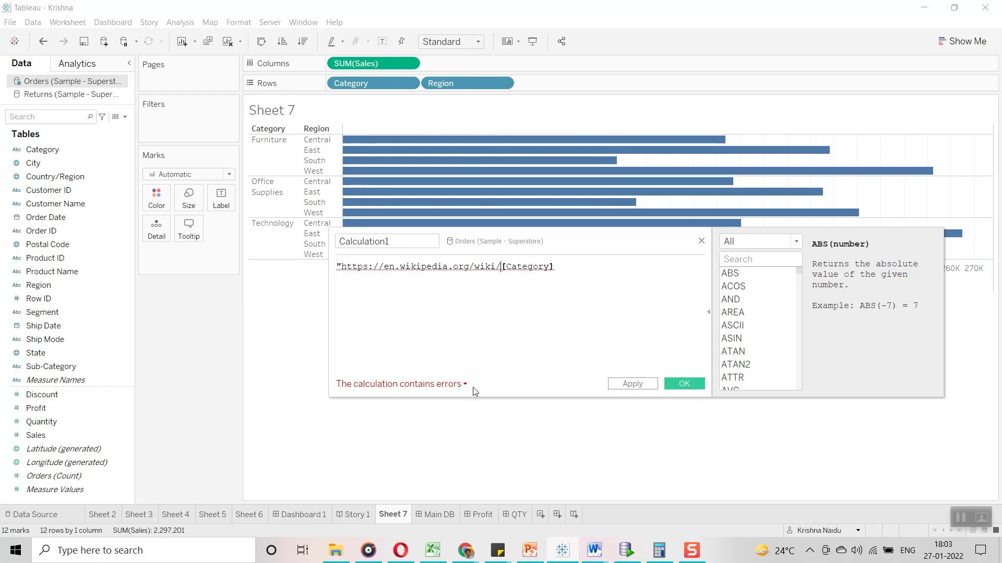
pyautogui.write('"')
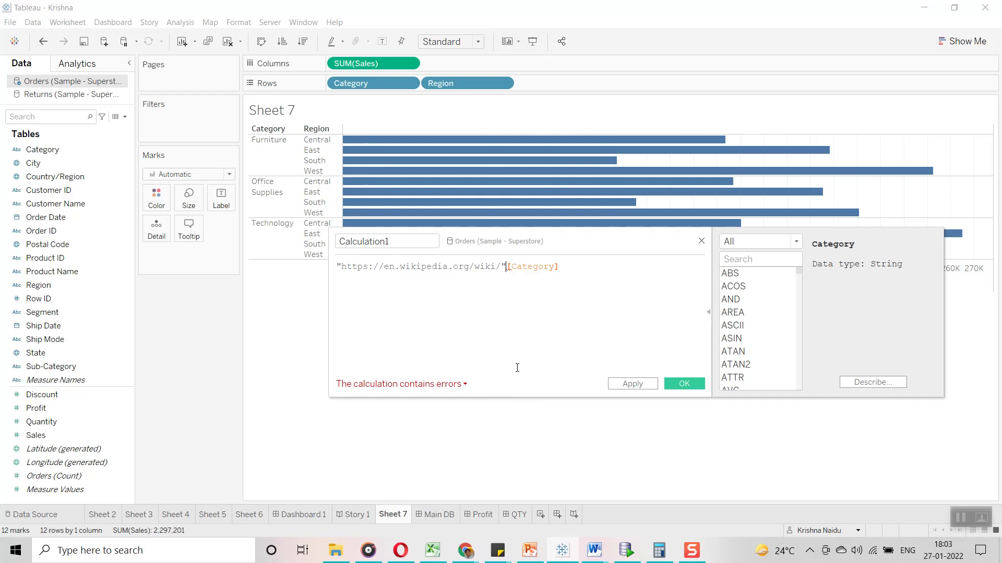
pyautogui.click(446, 385)
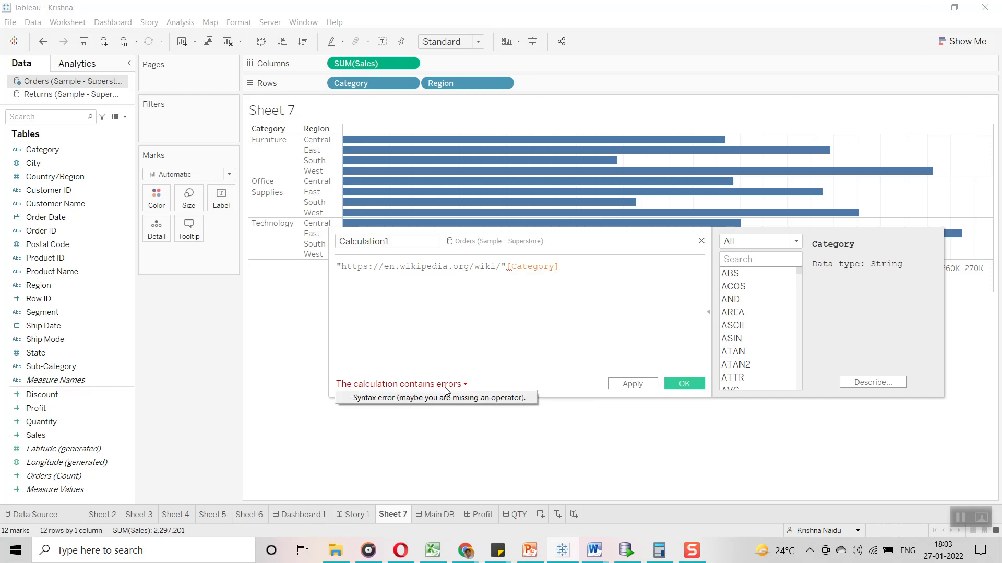
pyautogui.click(492, 337)
pyautogui.click(506, 266)
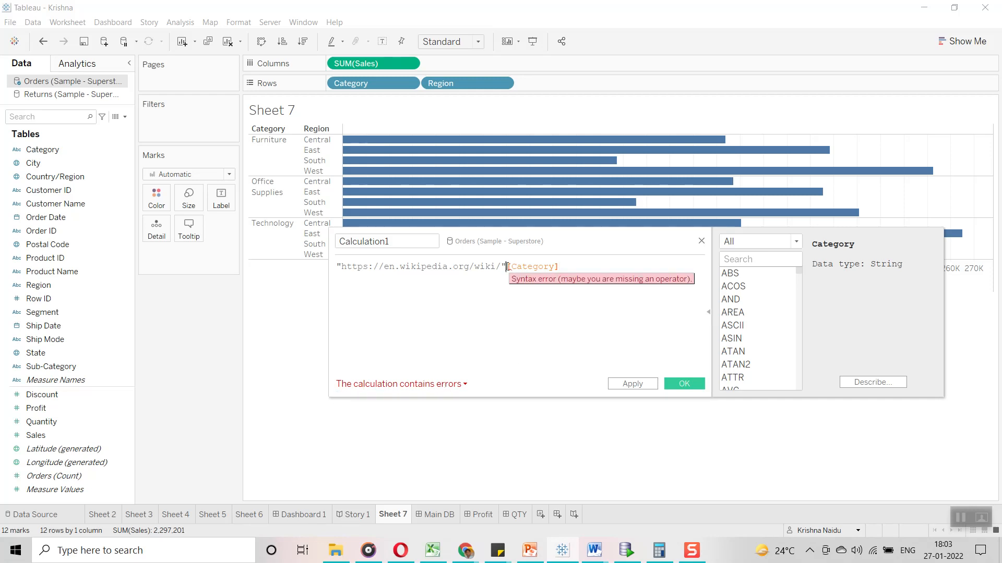
pyautogui.write('+')
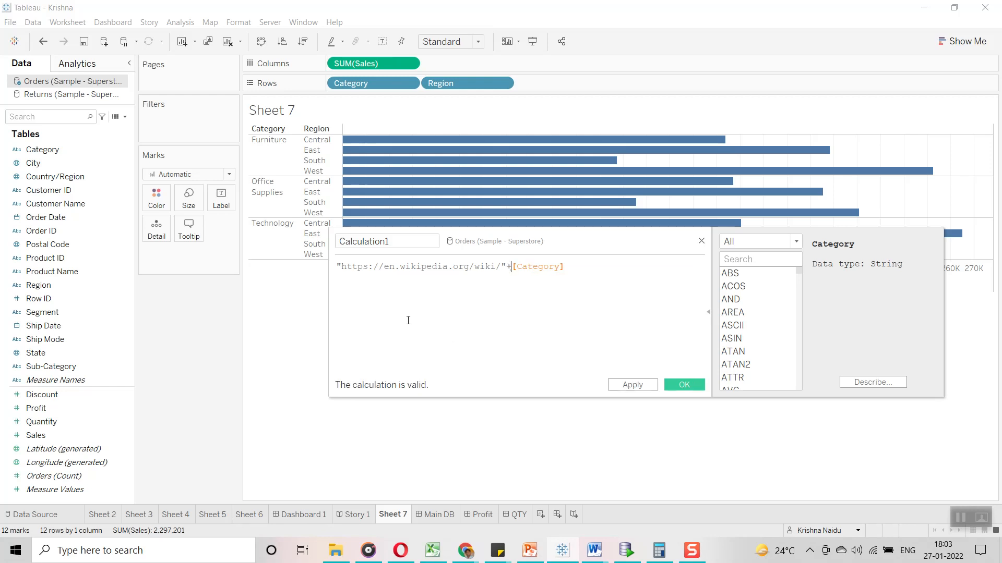
# Name the calculated field Link, review the address and Category parts of its formula, and save it
pyautogui.moveTo(405, 243); pyautogui.dragTo(285, 240)
pyautogui.write('Link')
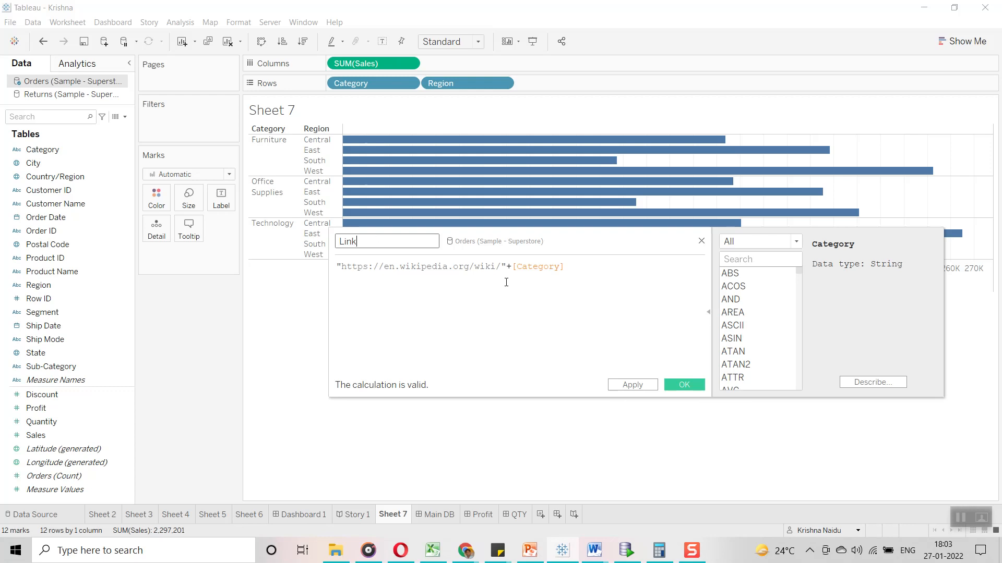
pyautogui.moveTo(502, 269); pyautogui.dragTo(315, 280)
pyautogui.click(457, 305)
pyautogui.moveTo(511, 266); pyautogui.dragTo(583, 270)
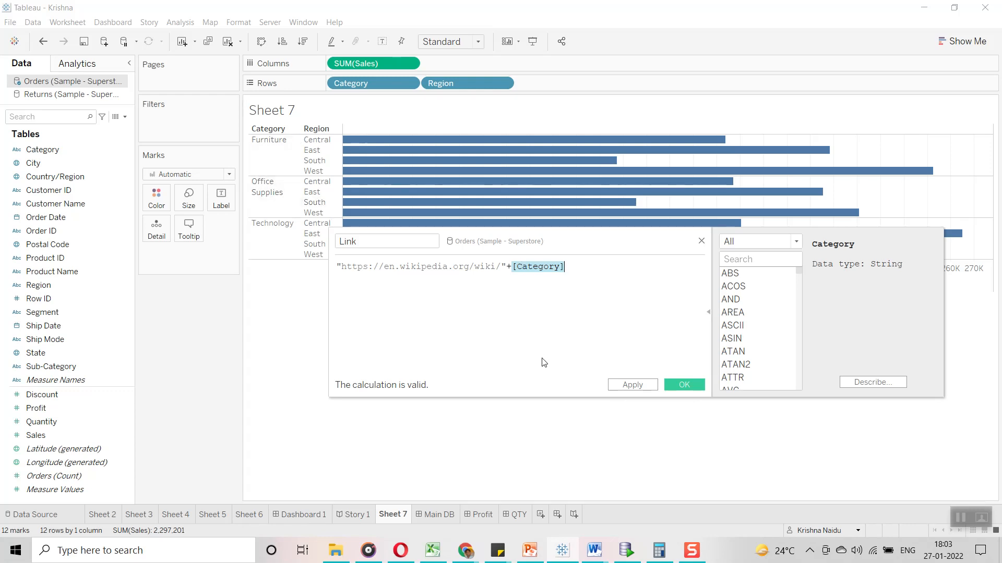
pyautogui.click(549, 327)
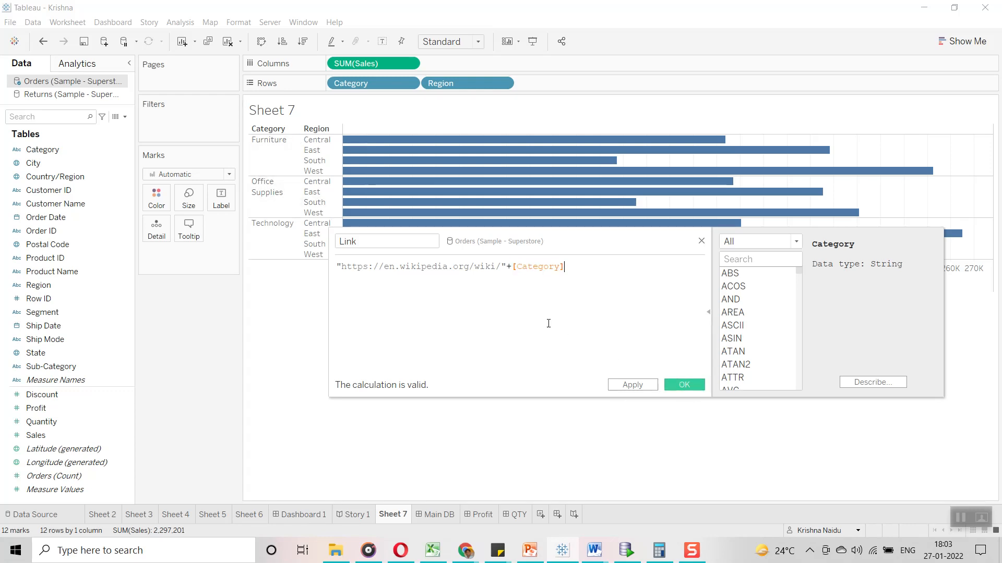
pyautogui.click(675, 384)
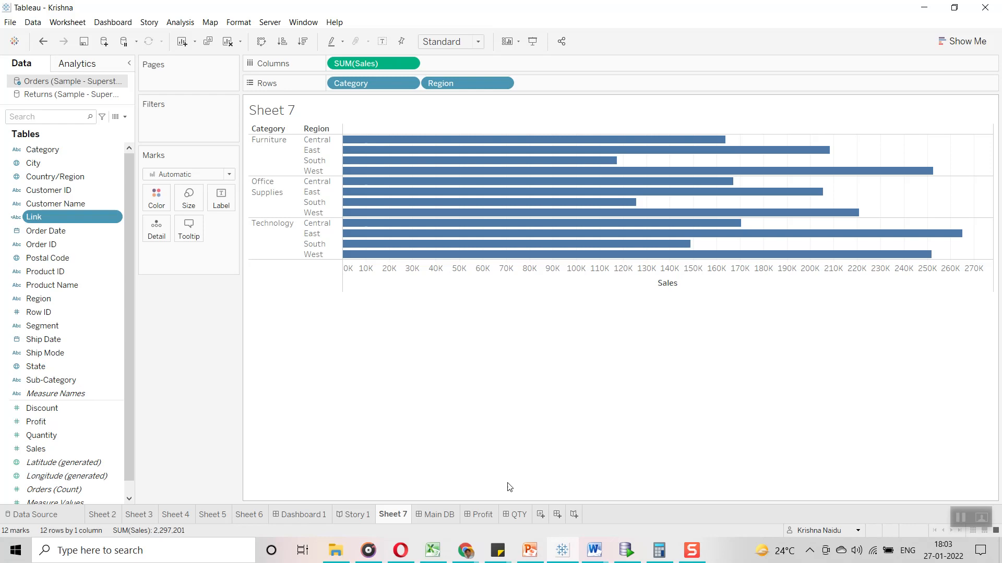
# Return to the Main DB dashboard and check which fields the Hyperlink1 action offers for its URL, leaving the action unchanged
pyautogui.click(430, 513)
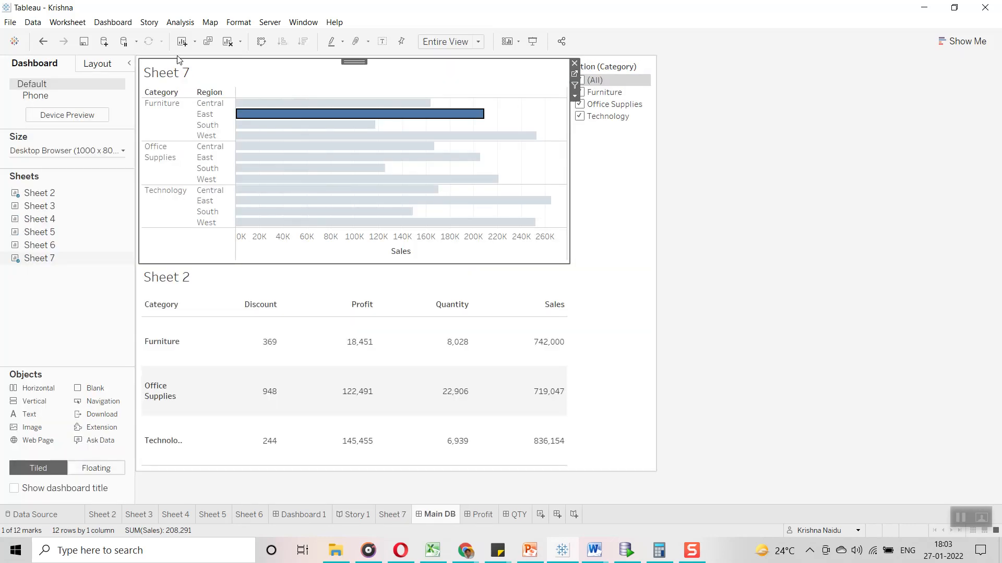
pyautogui.click(113, 22)
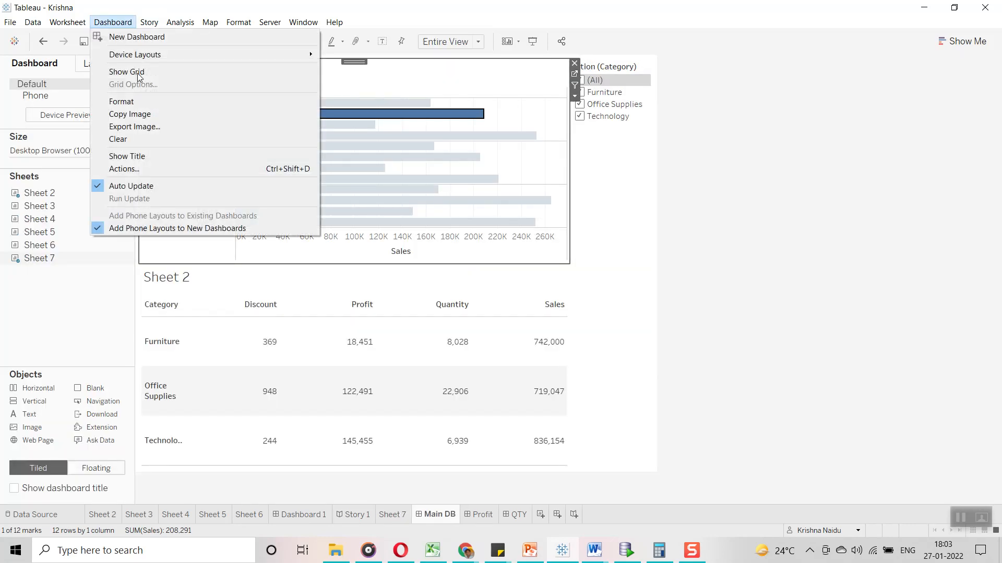
pyautogui.click(155, 169)
pyautogui.click(474, 229)
pyautogui.click(602, 324)
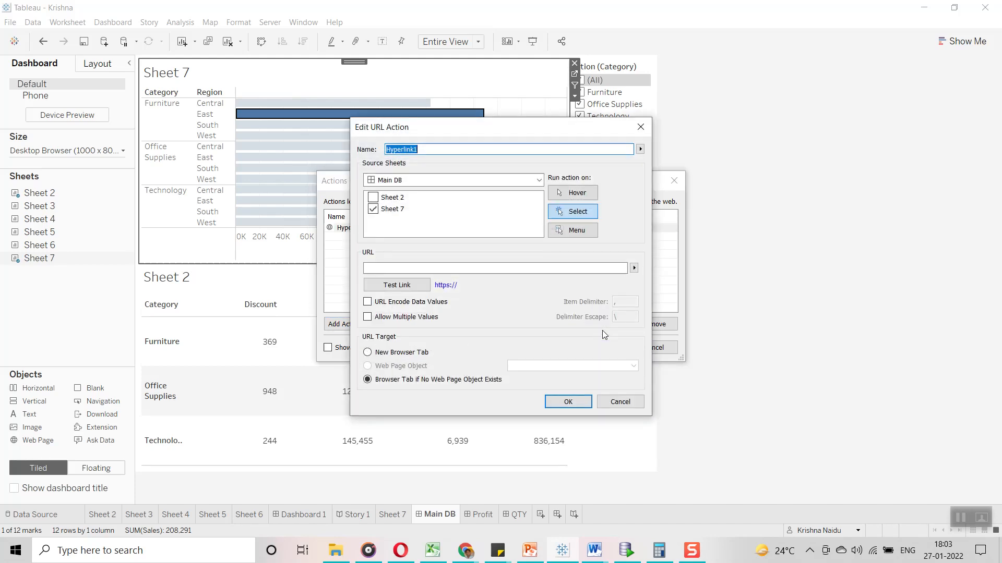
pyautogui.click(634, 267)
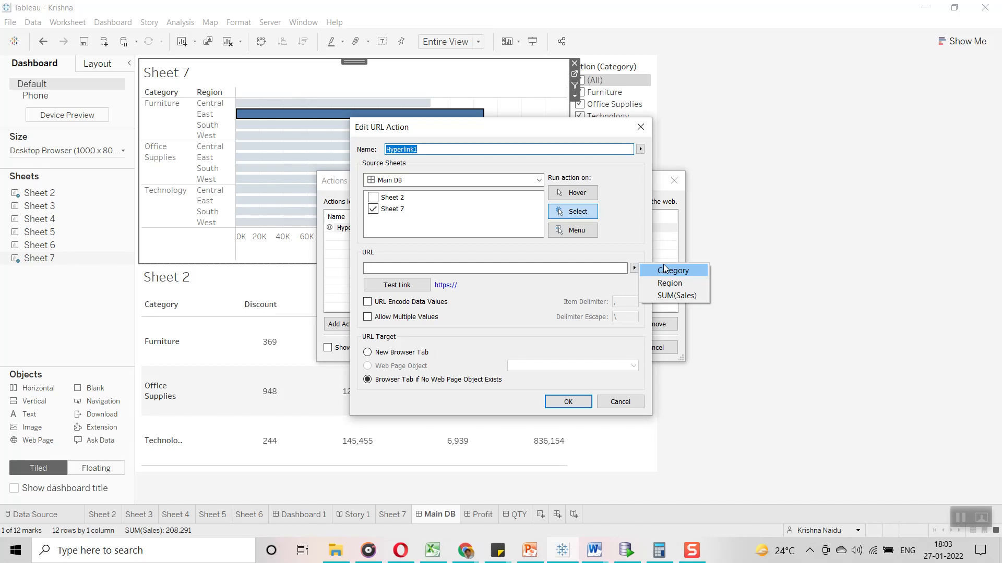
pyautogui.click(641, 130)
pyautogui.click(642, 131)
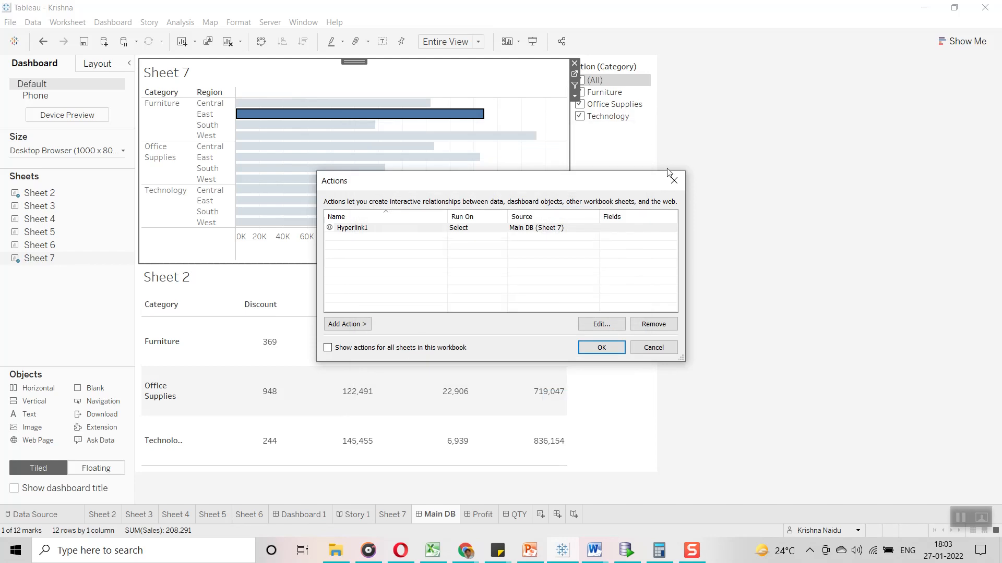
pyautogui.click(674, 181)
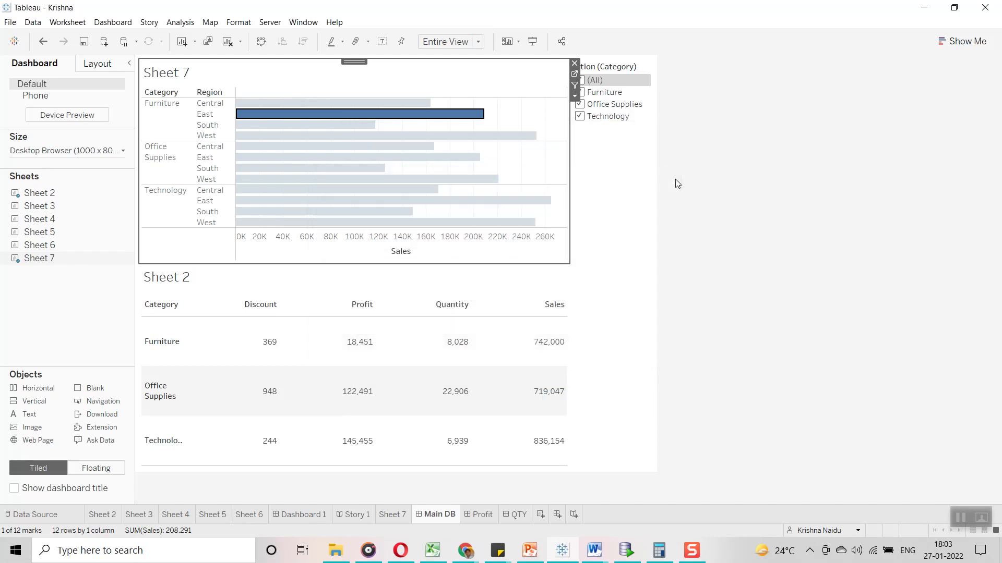
# Go to the Sheet 7 worksheet, add the Link field to Detail, and check the tooltip of the Furniture Central bar
pyautogui.click(575, 75)
pyautogui.moveTo(33, 217); pyautogui.dragTo(156, 228)
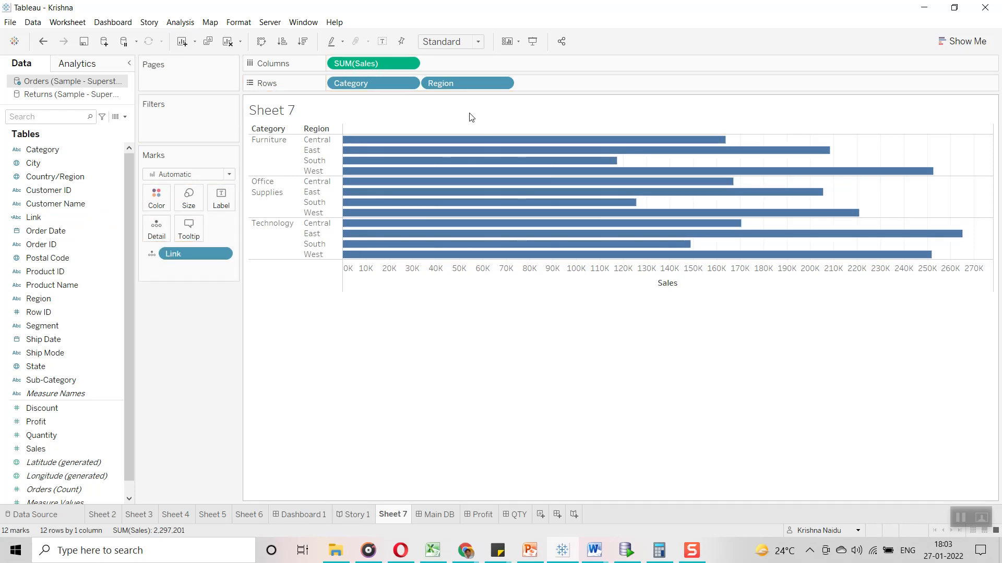
pyautogui.moveTo(489, 145)
pyautogui.click(489, 140)
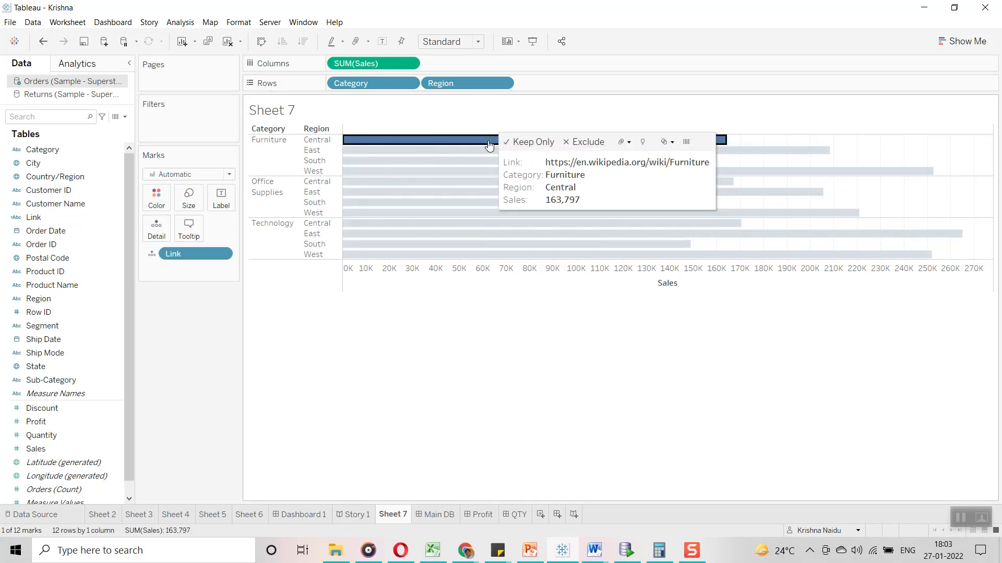
pyautogui.click(257, 337)
# Try removing the Link line from the Sheet 7 tooltip, cancel the edit, and review the tooltips on the bars
pyautogui.click(188, 229)
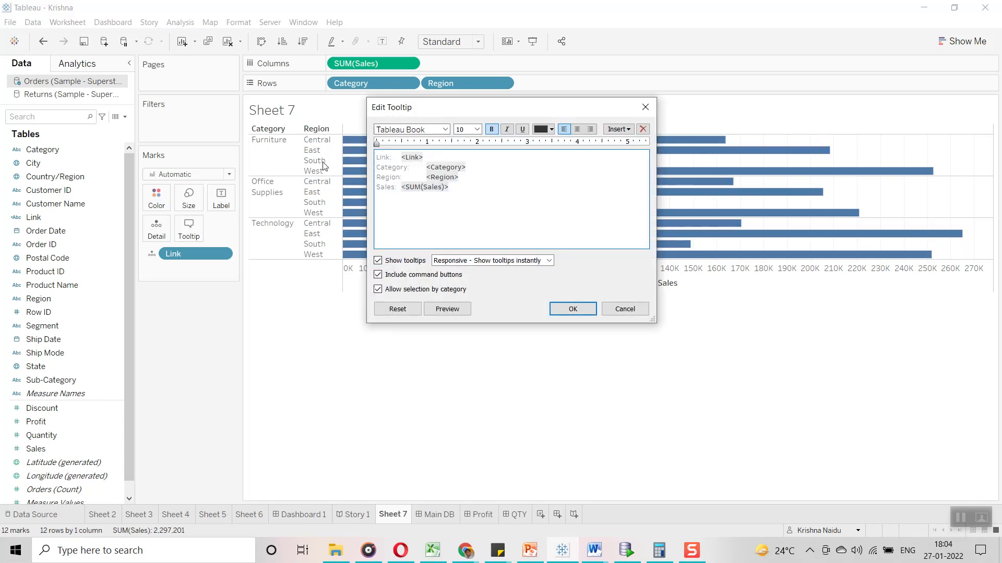
pyautogui.moveTo(433, 155); pyautogui.dragTo(372, 157)
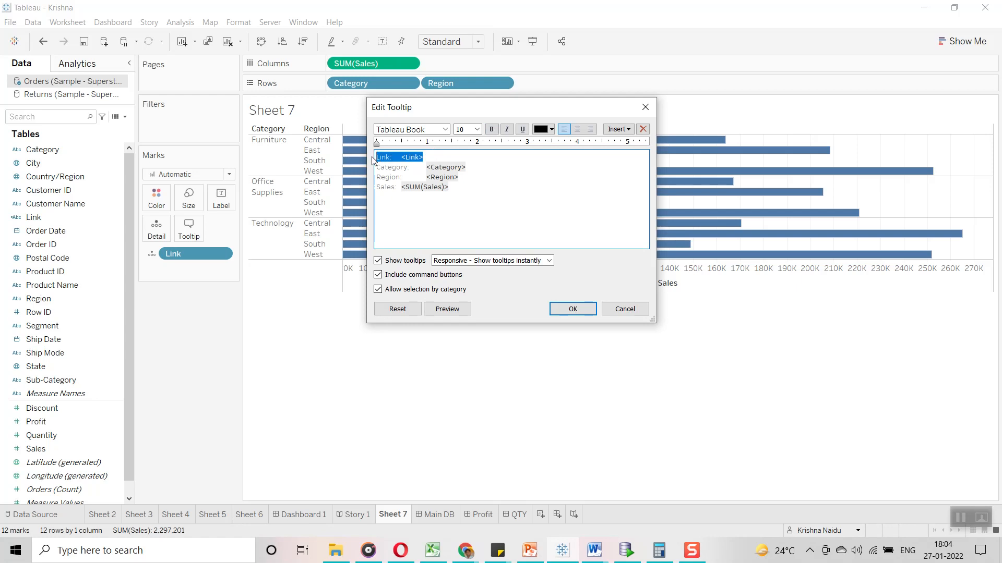
pyautogui.press('BackSpace')
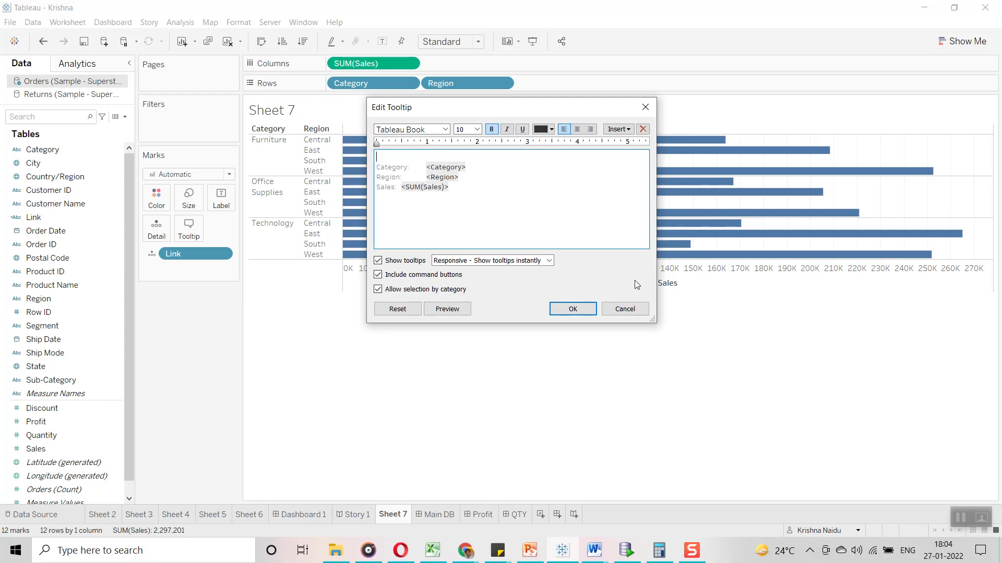
pyautogui.click(625, 309)
pyautogui.moveTo(637, 141)
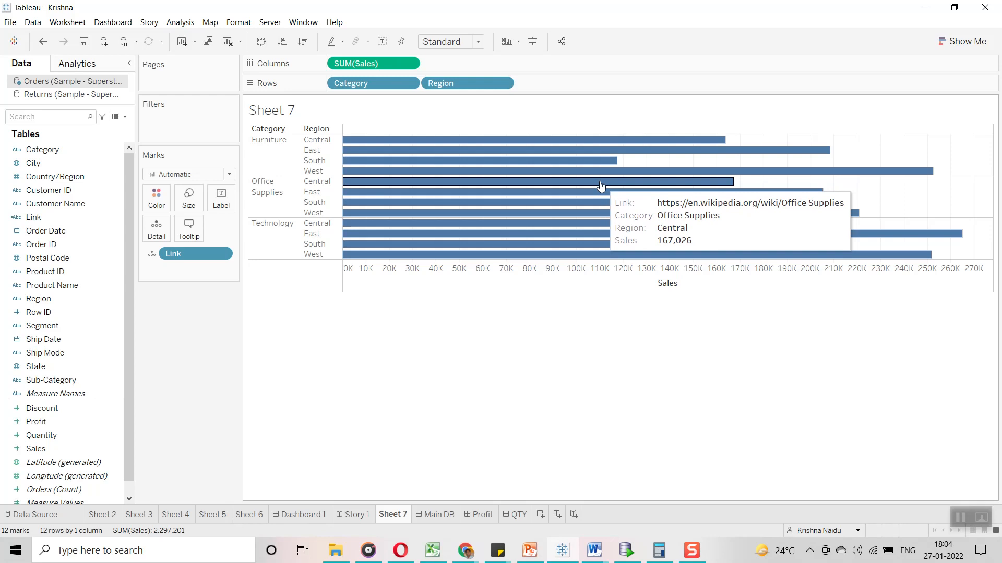
pyautogui.moveTo(580, 248)
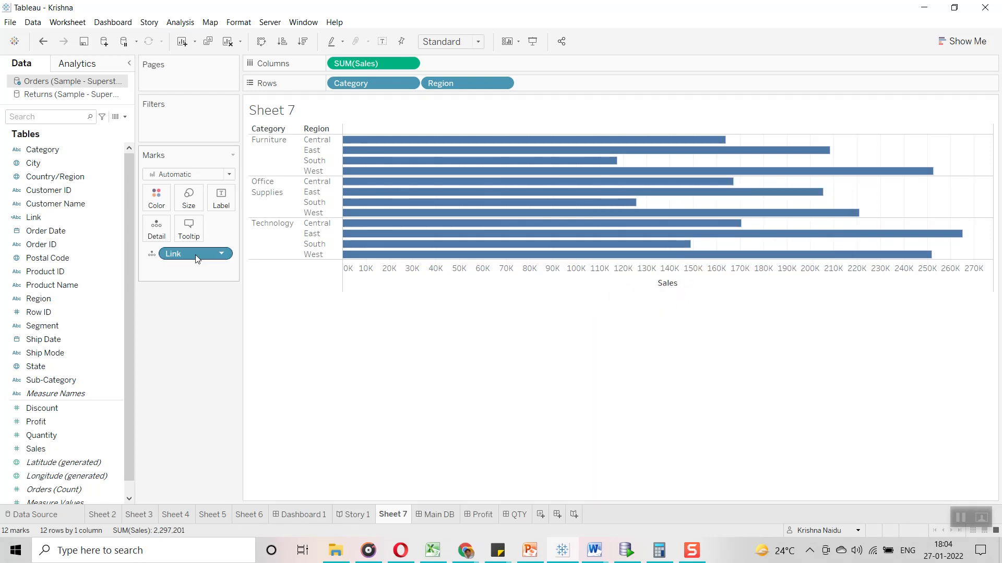
# On the Main DB dashboard, set the Hyperlink1 action's URL to the Link field and confirm the dashboard actions
pyautogui.click(437, 515)
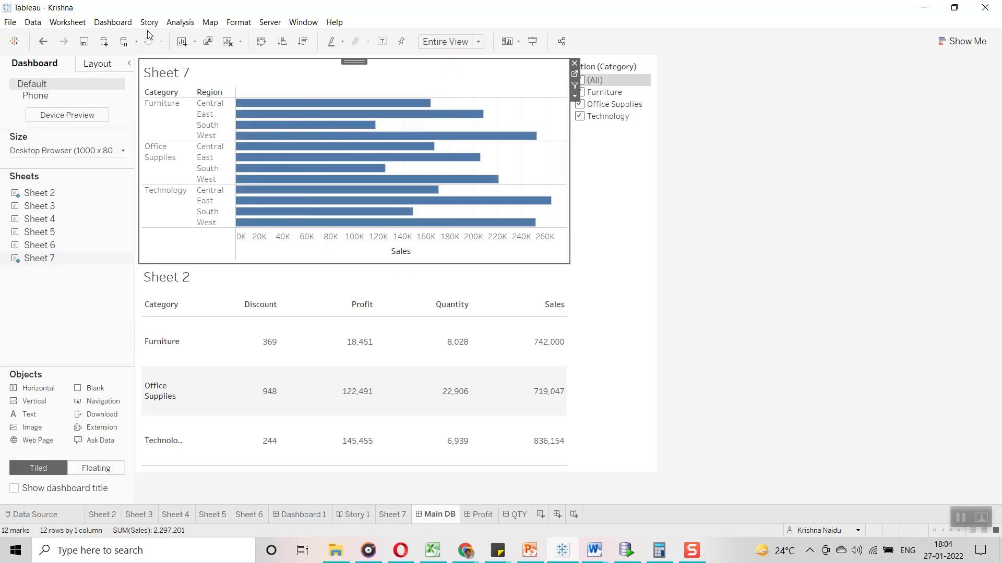
pyautogui.click(103, 23)
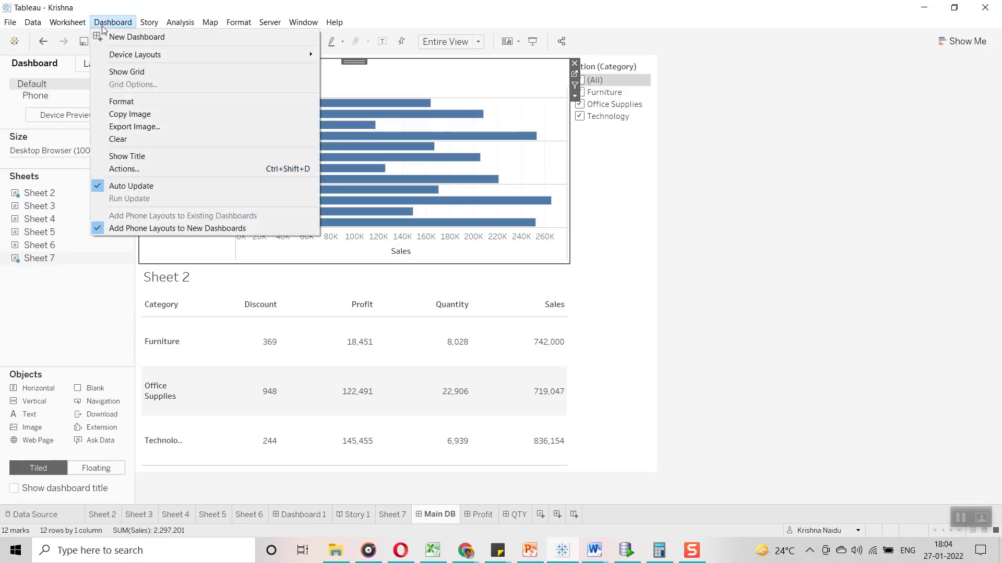
pyautogui.click(142, 166)
pyautogui.click(408, 228)
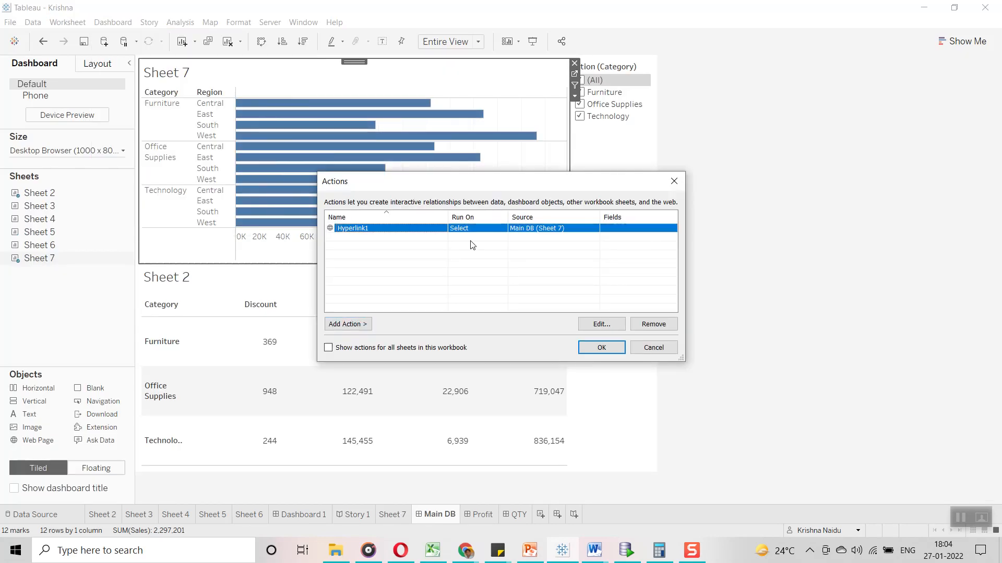
pyautogui.click(612, 324)
pyautogui.click(633, 268)
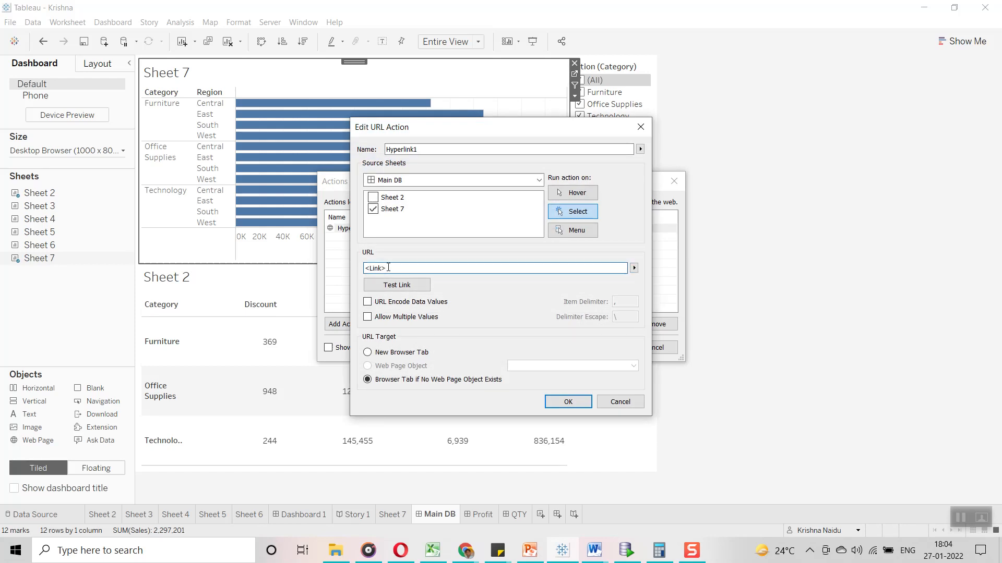
pyautogui.moveTo(393, 268); pyautogui.dragTo(343, 272)
pyautogui.click(560, 403)
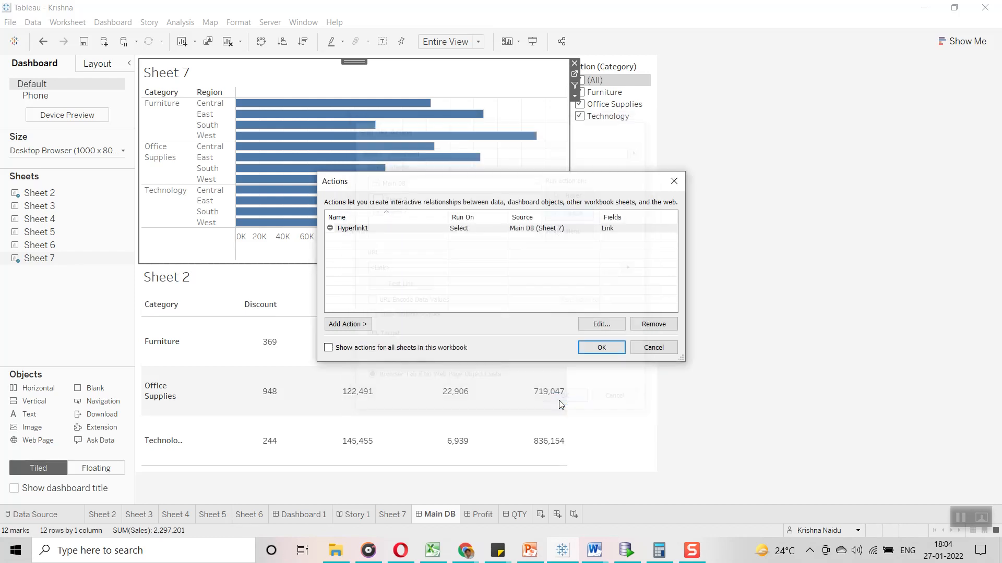
pyautogui.click(601, 347)
# Test the URL action with the Office Supplies category in Sheet 7, close the opened Wikipedia page, and return to Tableau
pyautogui.click(165, 156)
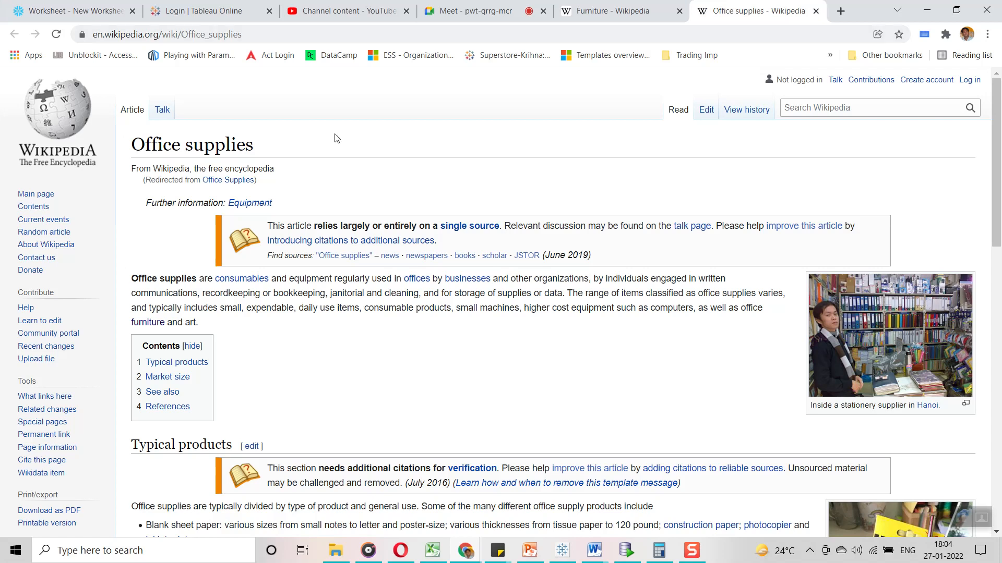
pyautogui.click(815, 11)
pyautogui.click(940, 7)
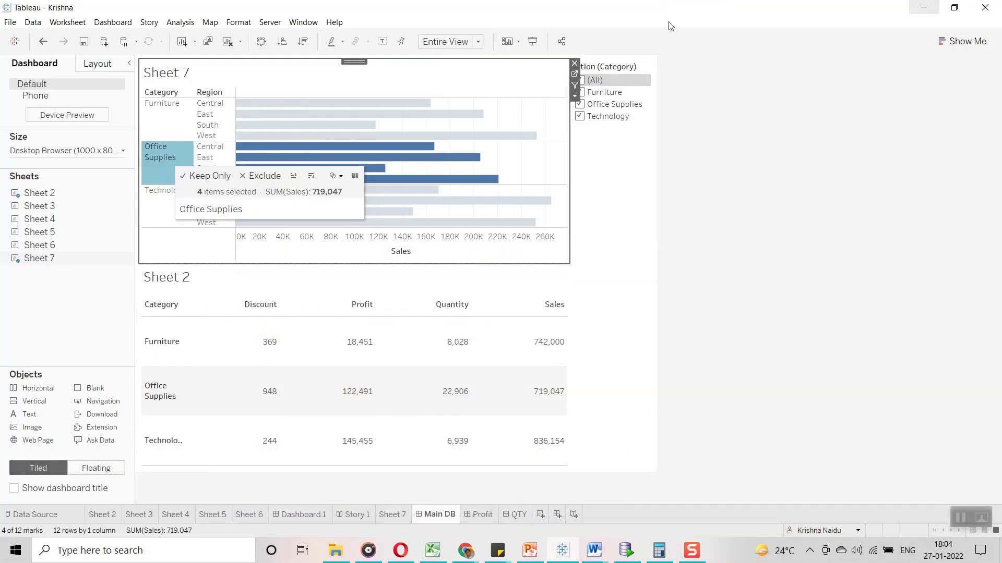
# Review the Link field in the URL of the Hyperlink1 action and close the dashboard actions without changes
pyautogui.click(113, 22)
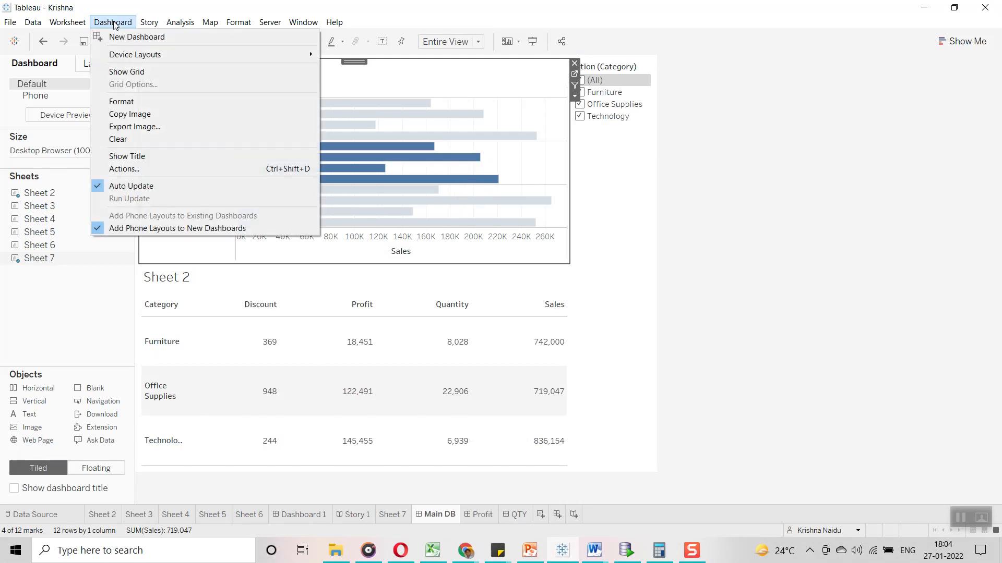
pyautogui.click(142, 171)
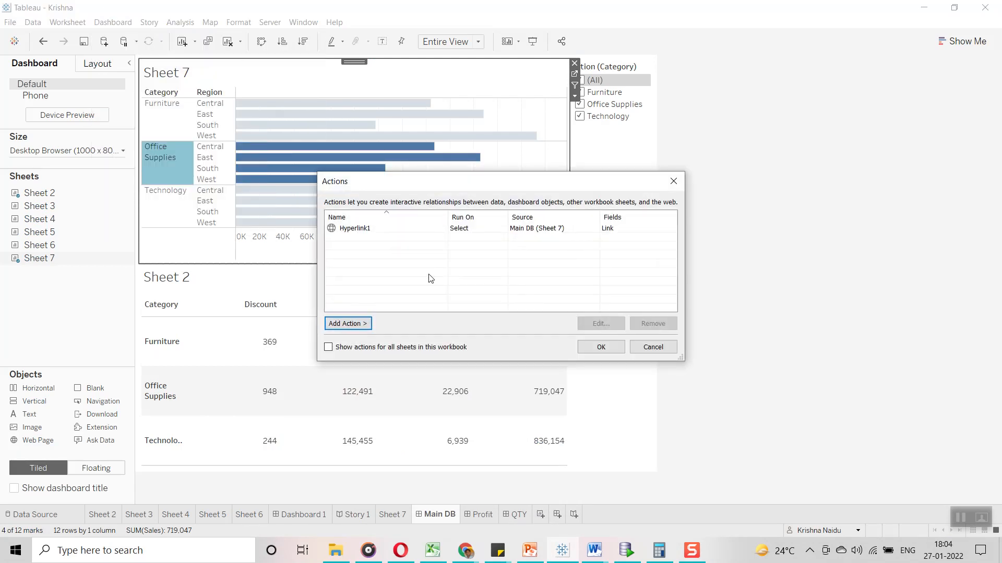
pyautogui.click(467, 231)
pyautogui.click(600, 323)
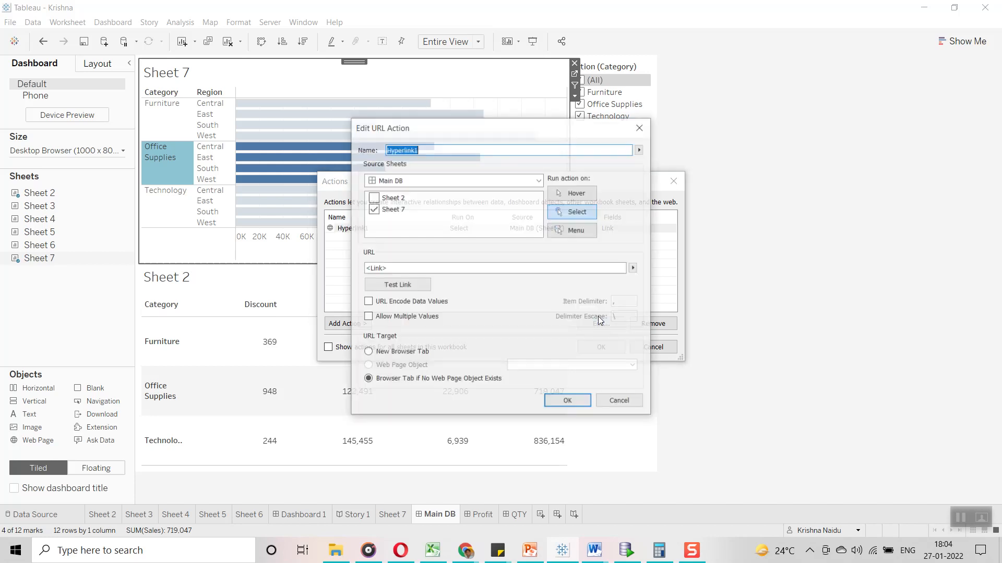
pyautogui.moveTo(402, 270); pyautogui.dragTo(368, 265)
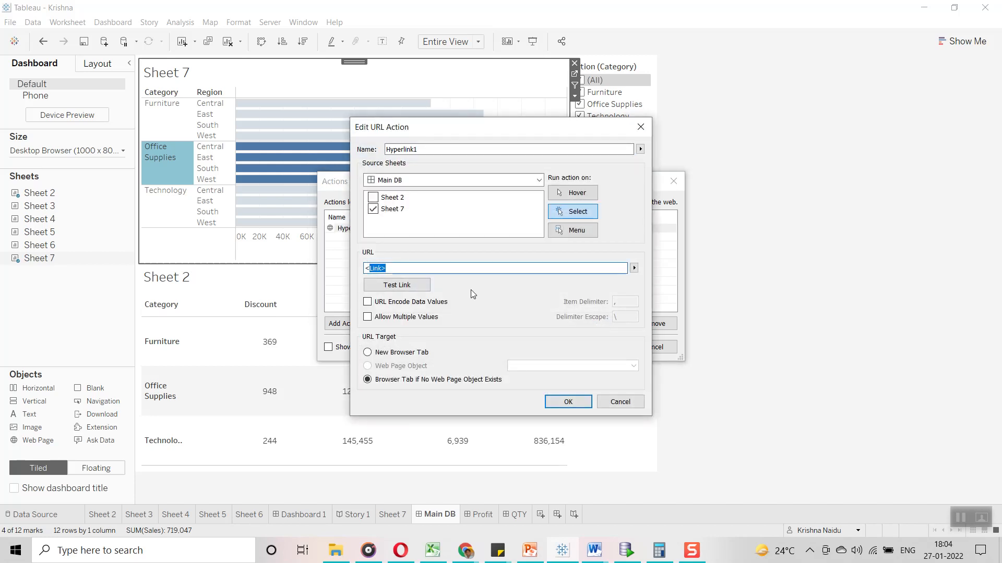
pyautogui.press('Return')
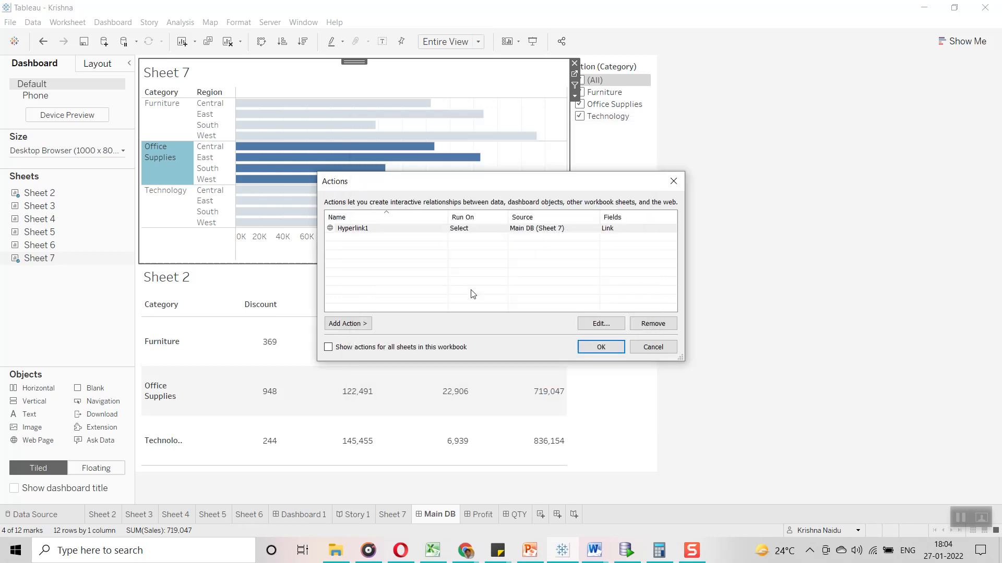
pyautogui.click(503, 227)
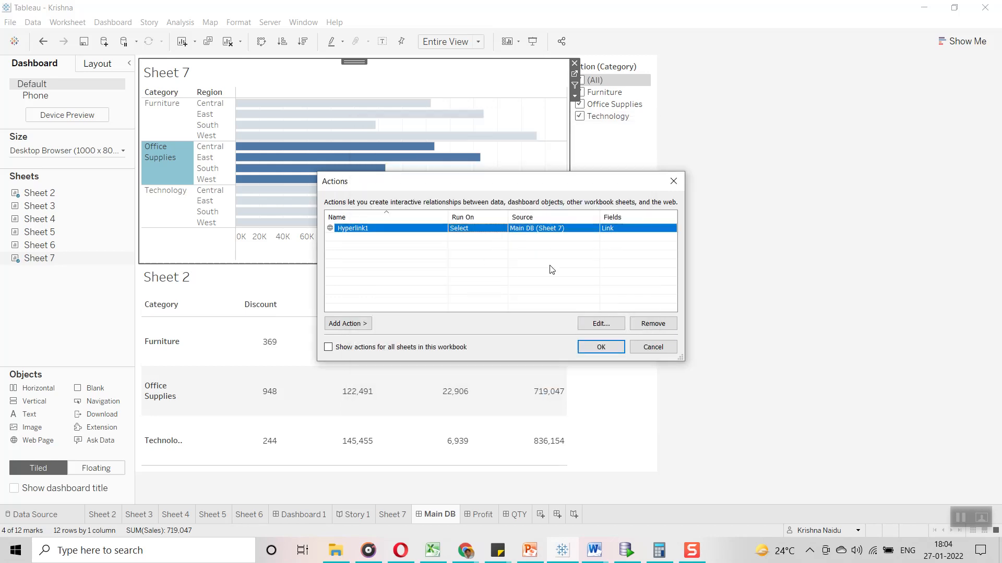
pyautogui.click(600, 323)
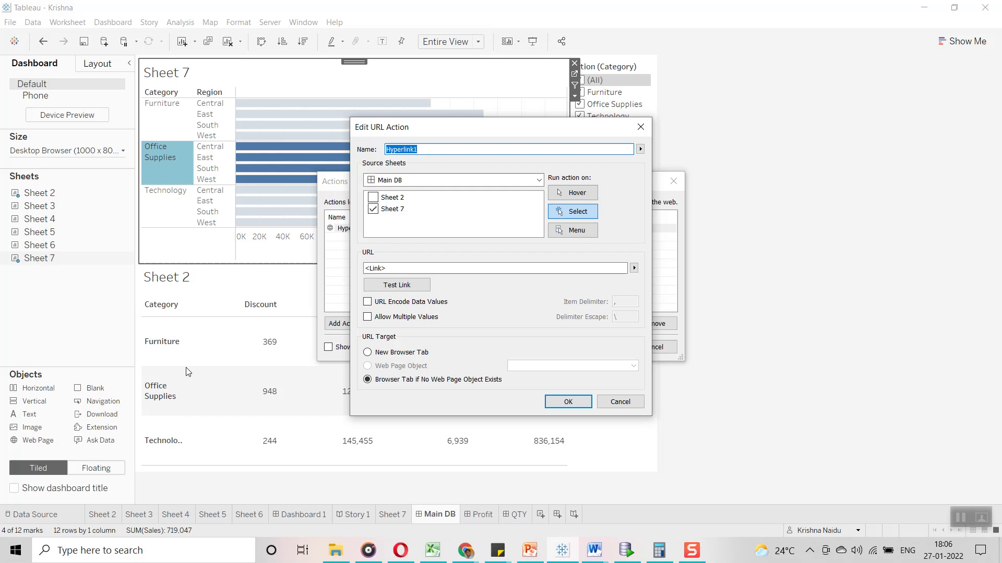
pyautogui.click(424, 268)
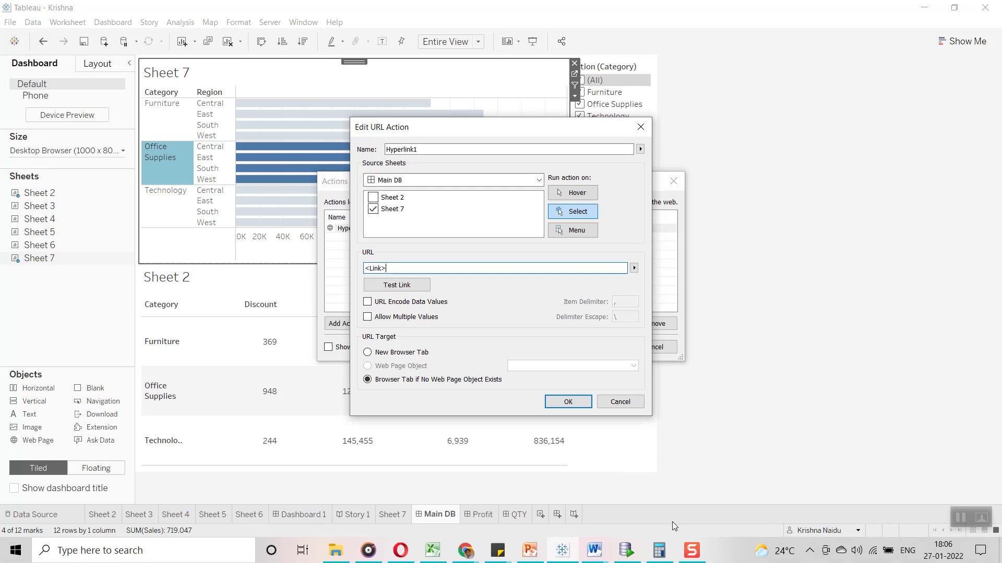
pyautogui.click(696, 547)
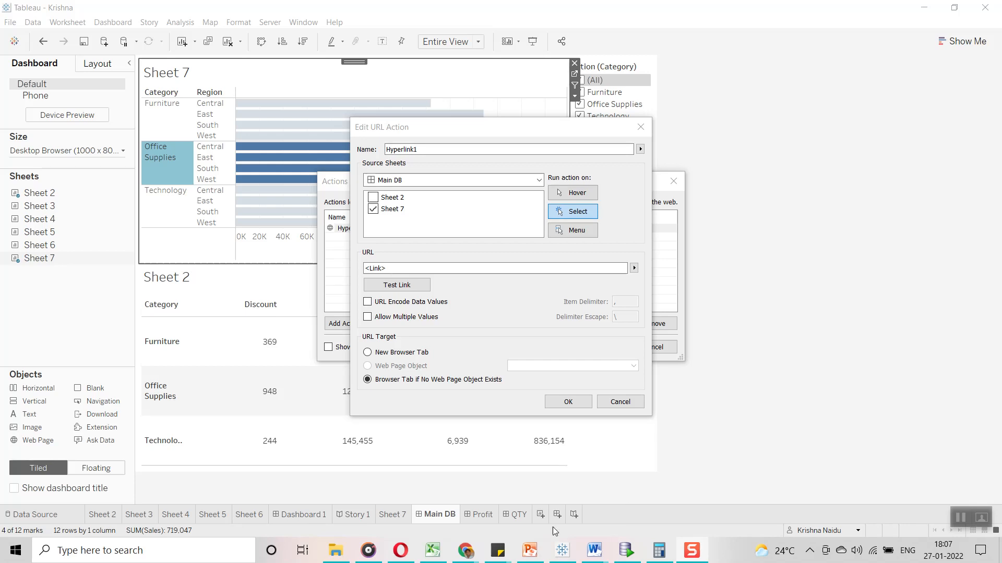
pyautogui.click(620, 402)
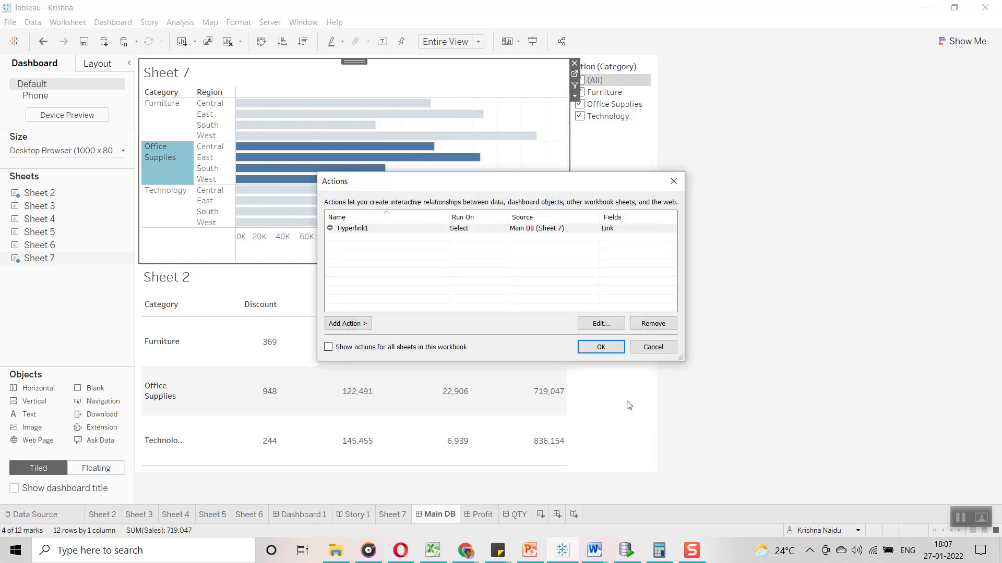
pyautogui.click(651, 347)
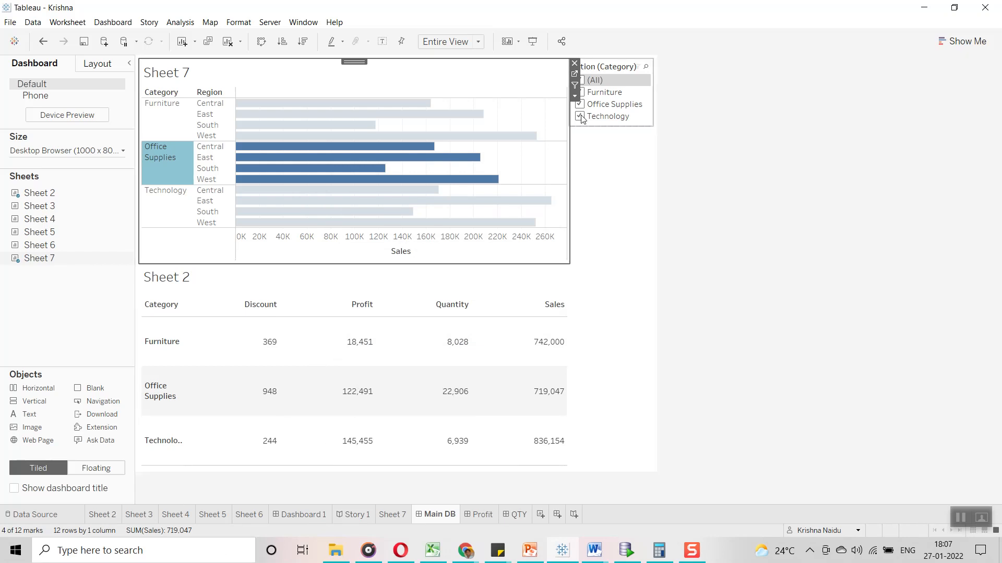
# Open the Link calculated field from Sheet 7 and replace its formula with the opening condition if [Category]=
pyautogui.click(574, 73)
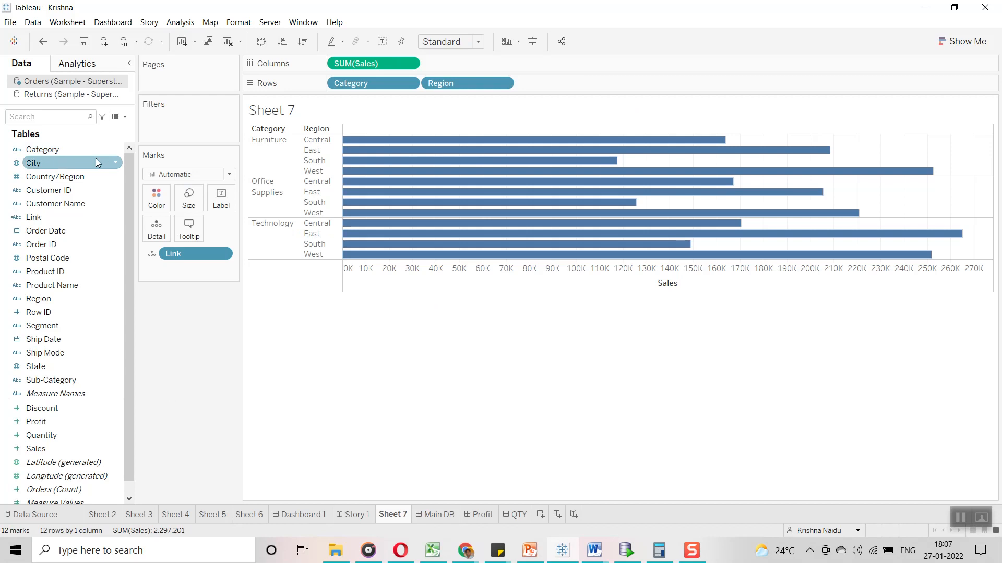
pyautogui.click(119, 219)
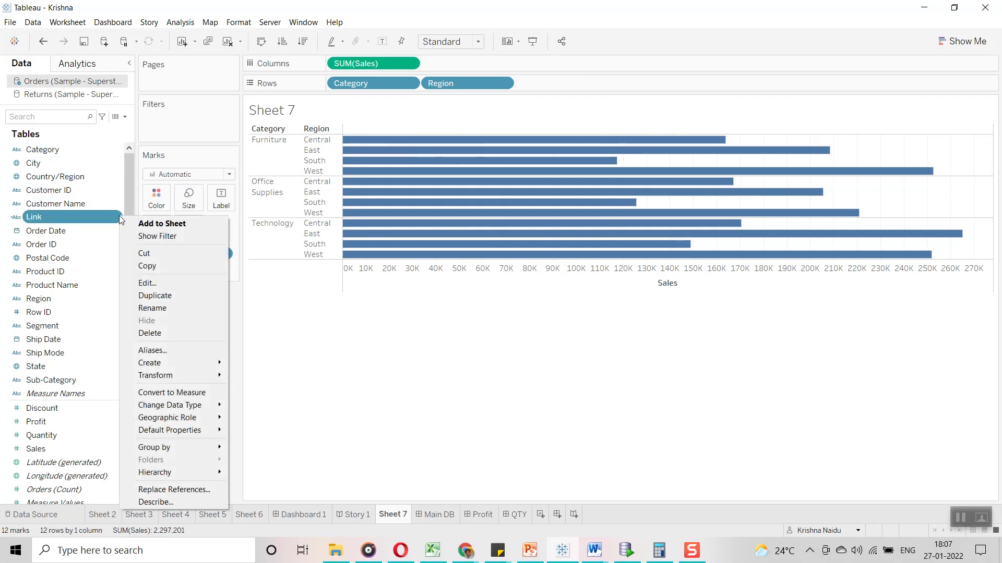
pyautogui.click(165, 284)
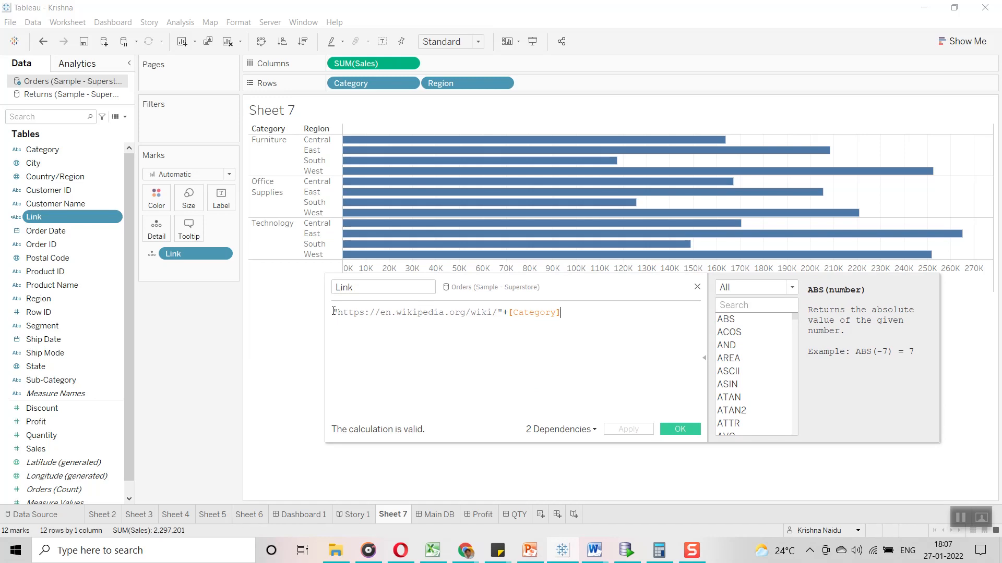
pyautogui.write('if')
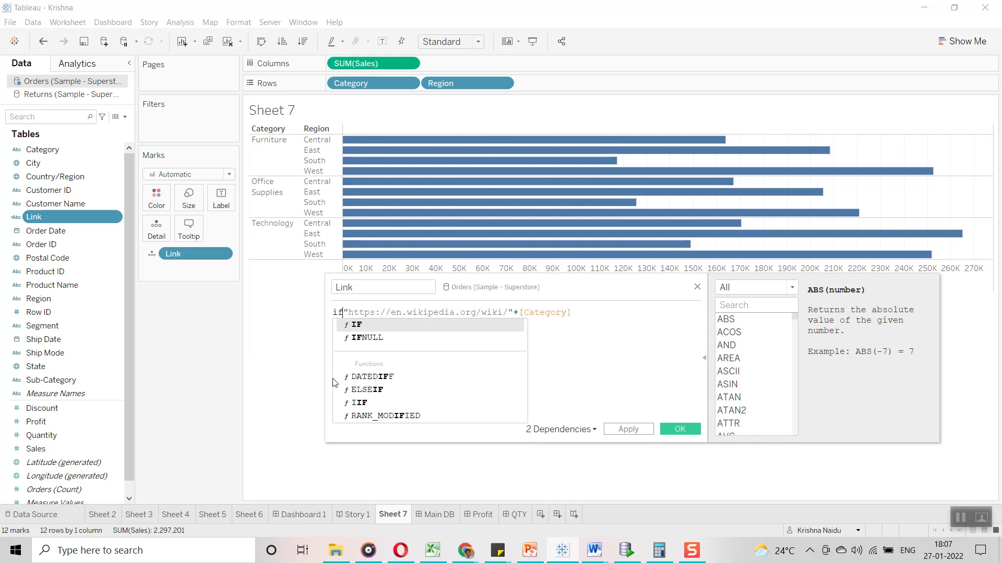
pyautogui.write(' cate')
pyautogui.press('Return')
pyautogui.write('=')
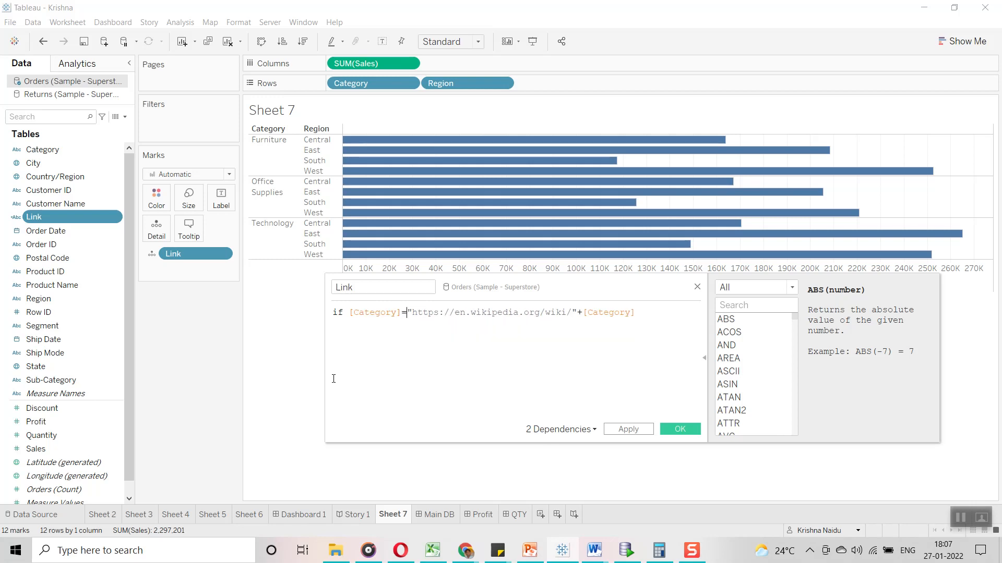
pyautogui.moveTo(408, 312); pyautogui.dragTo(654, 306)
pyautogui.press('BackSpace')
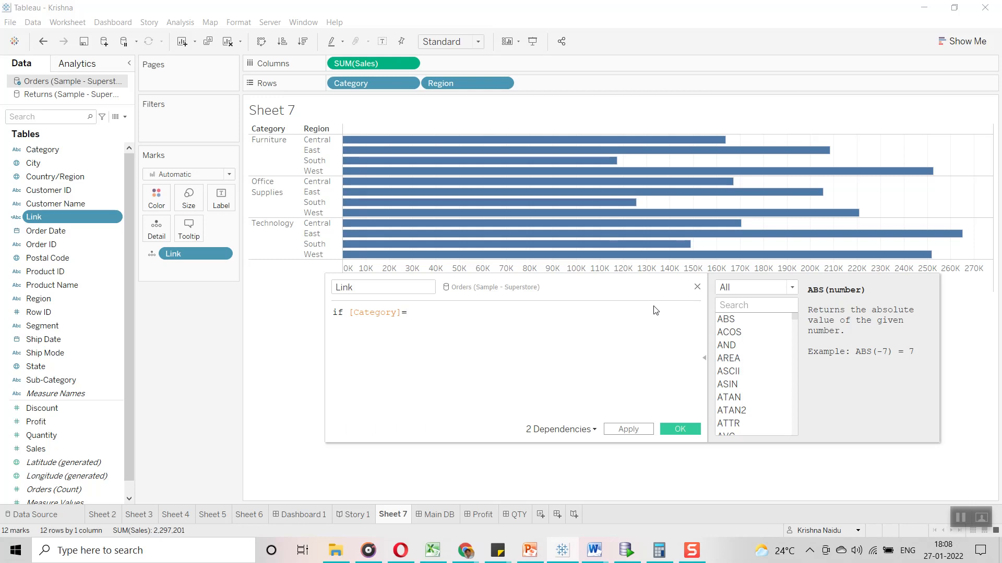
pyautogui.write('"Fur')
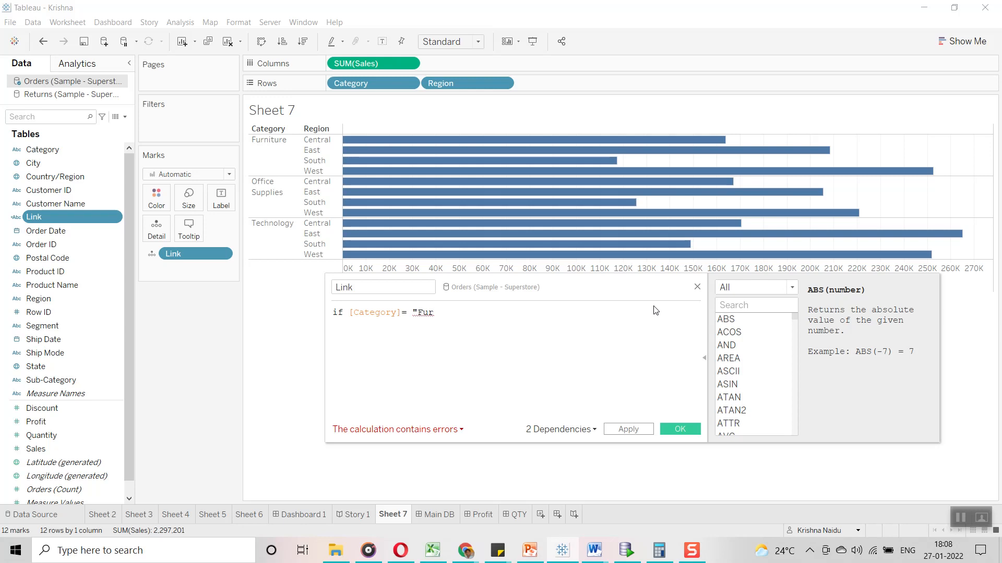
pyautogui.write('niture" Then')
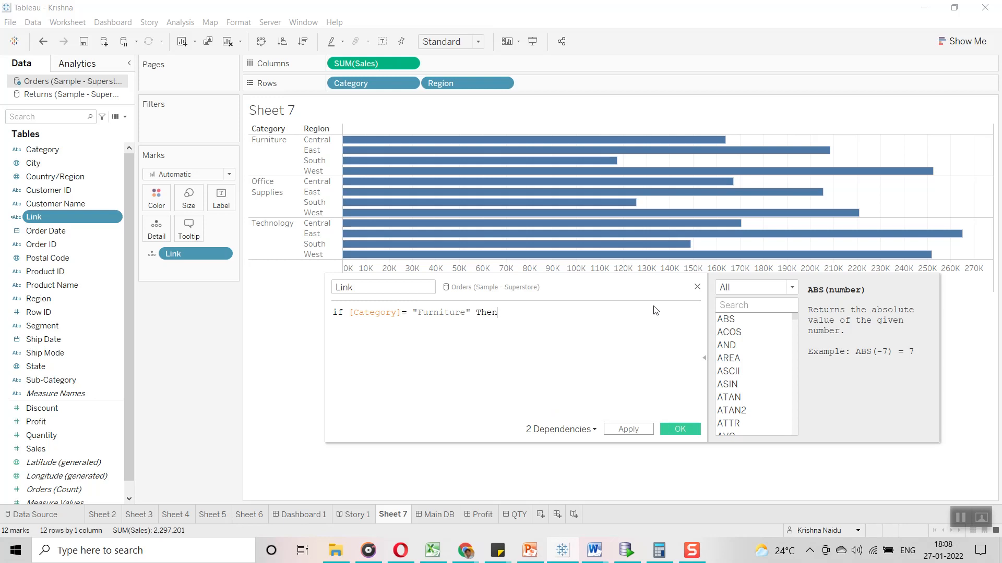
pyautogui.write(' "')
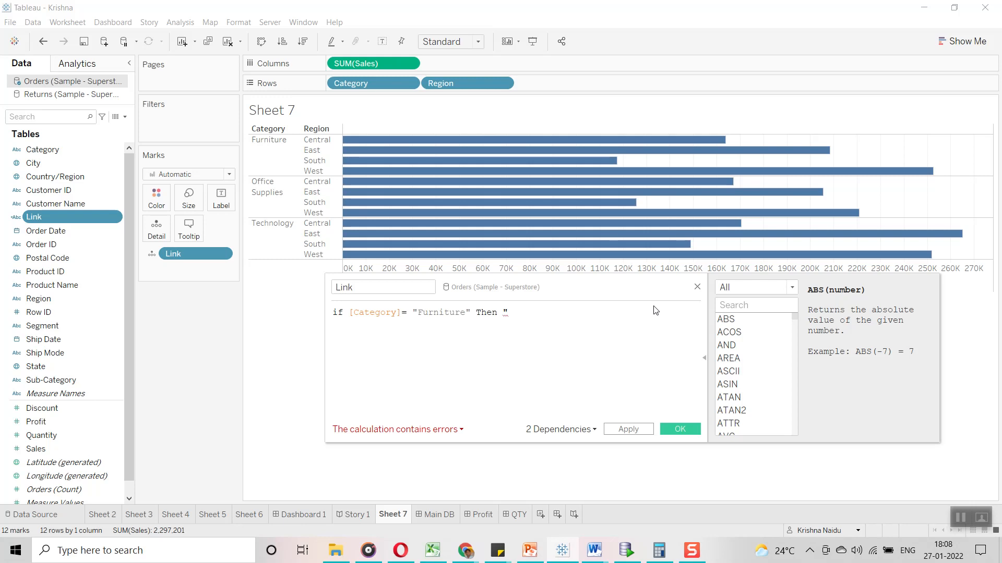
pyautogui.write('v')
pyautogui.press('BackSpace')
pyautogui.write('H')
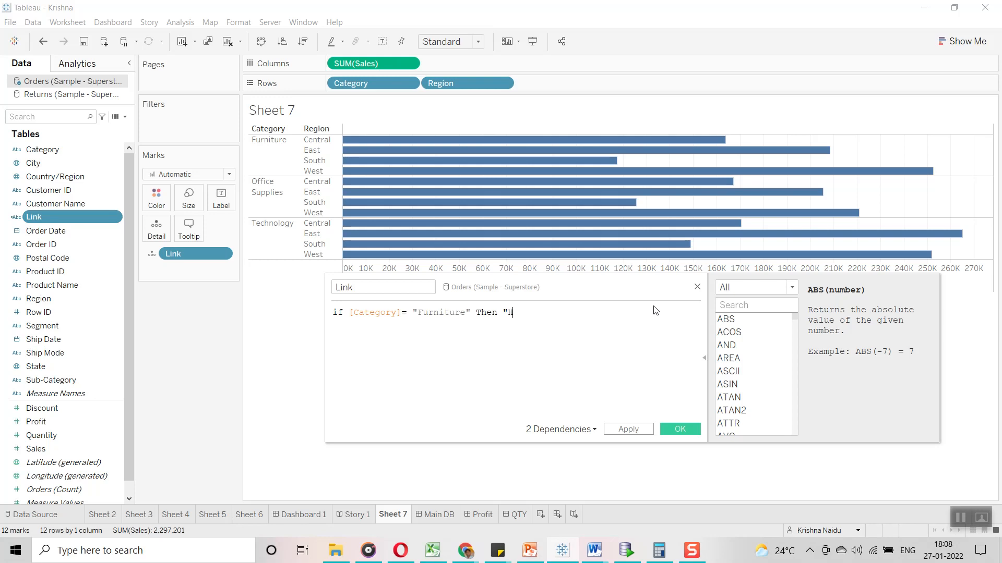
pyautogui.write('ttps://Google.com"')
# Add a second line to the Link formula reading ELSEIF [Category]="Office Supplies" Then
pyautogui.press('Return')
pyautogui.write('Else')
pyautogui.press('Down')
pyautogui.press('Return')
pyautogui.write('ca')
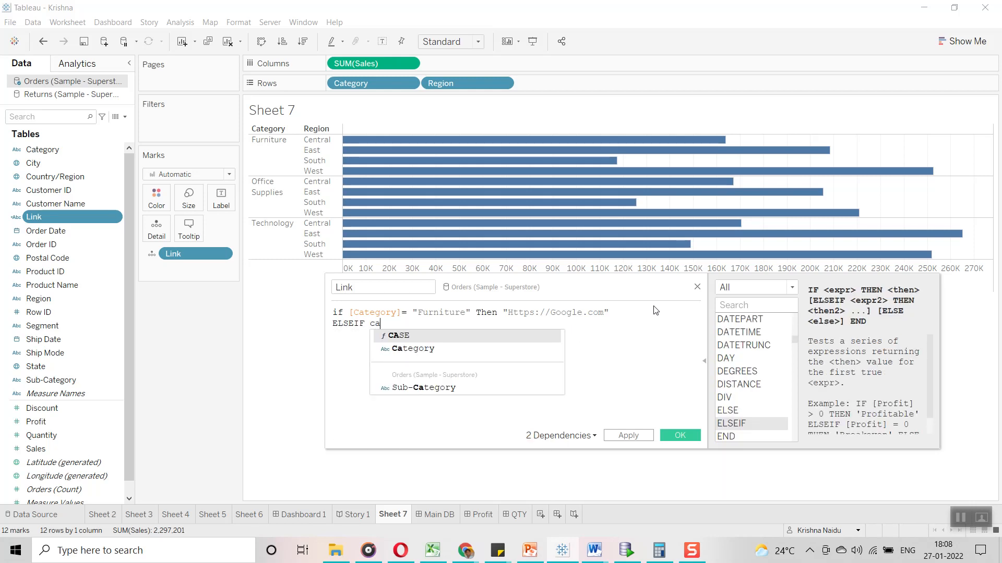
pyautogui.press('Down')
pyautogui.press('Return')
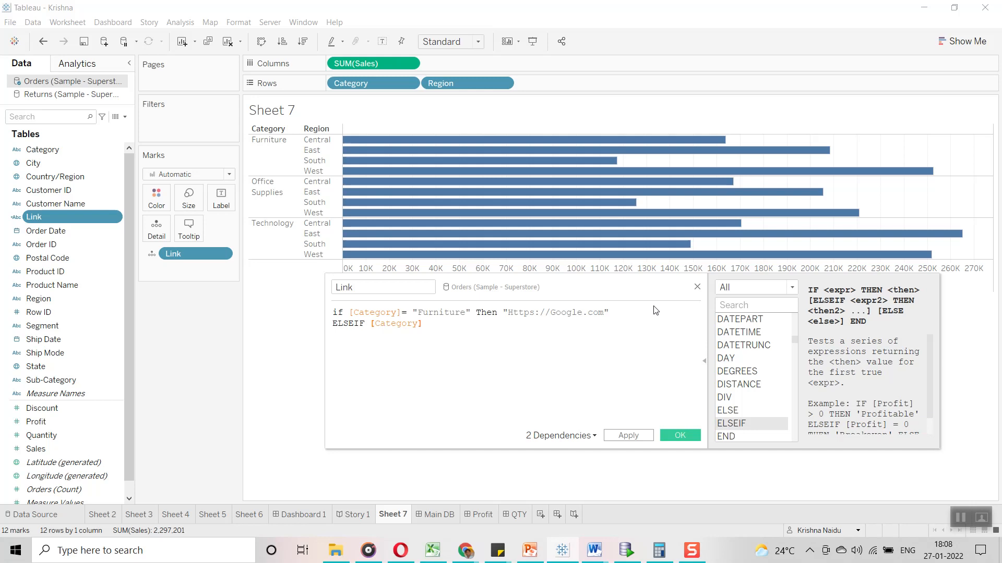
pyautogui.write('="Office Su')
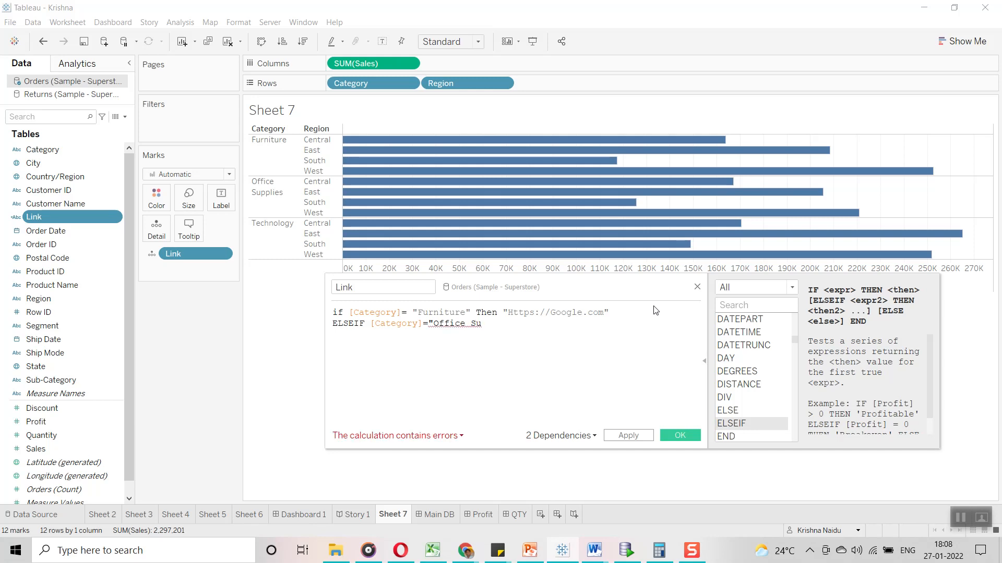
pyautogui.write('pplies"')
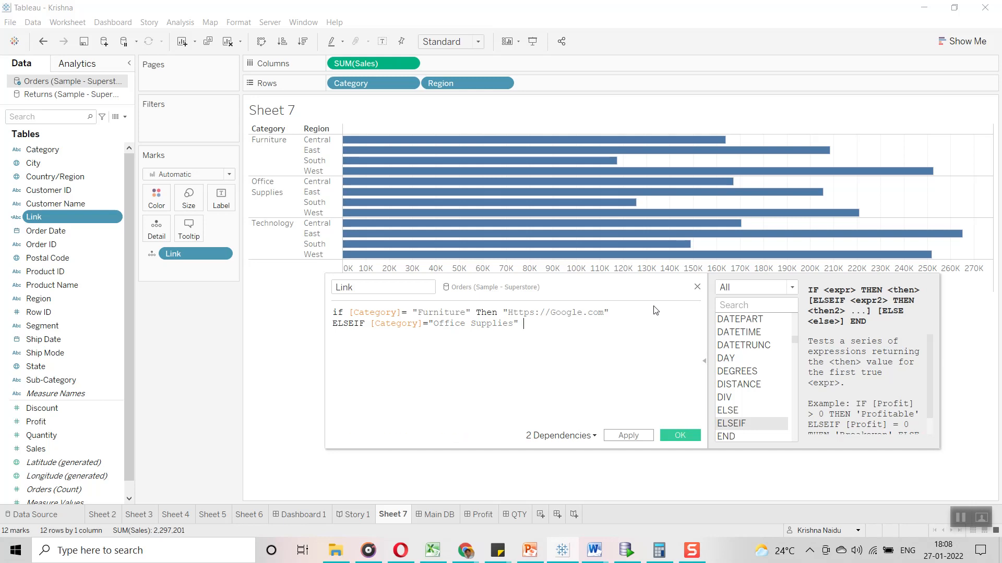
pyautogui.write(' Then')
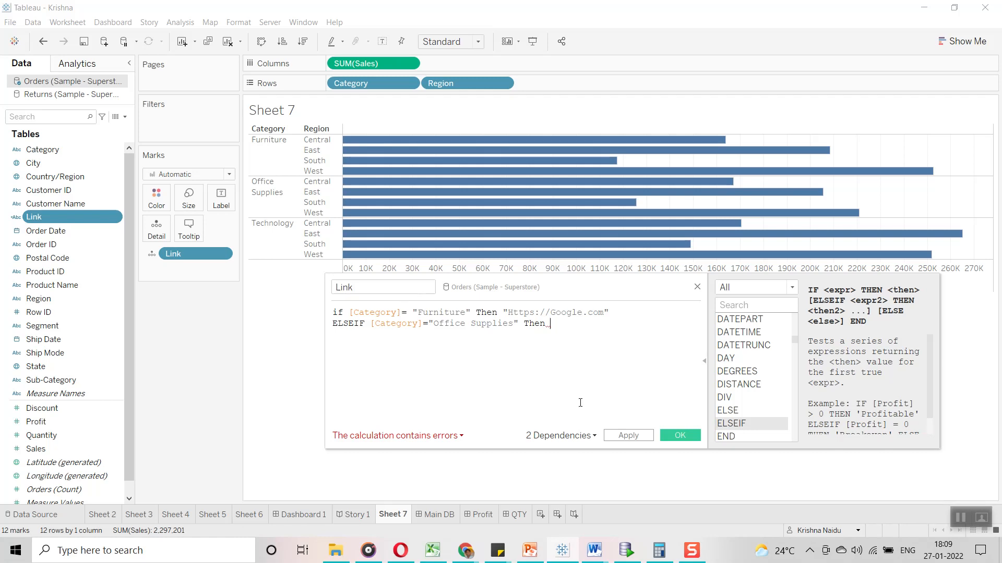
# Switch to the PowerPoint presentation, add a new slide at the end and insert a table of three columns and five rows
pyautogui.click(529, 551)
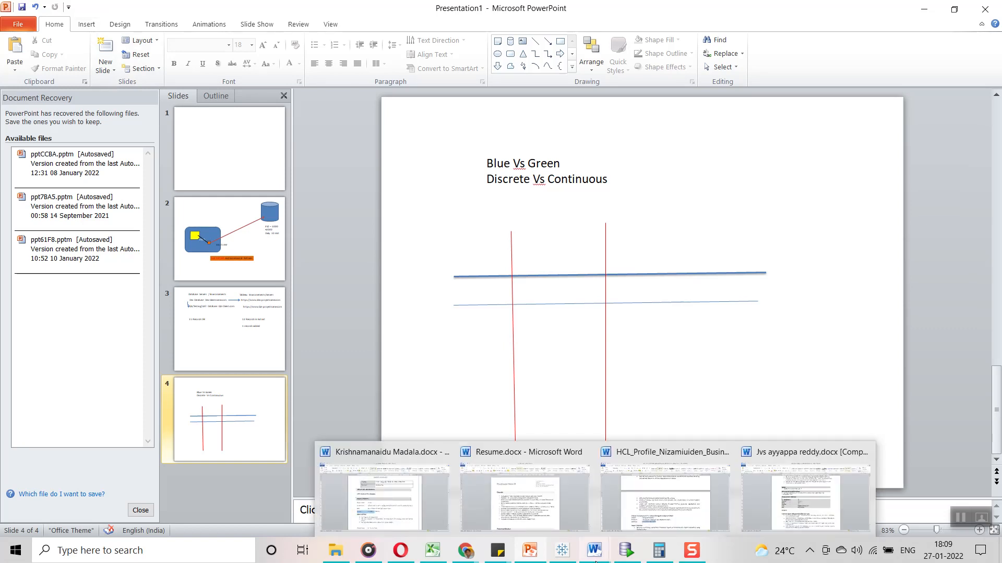
pyautogui.click(105, 49)
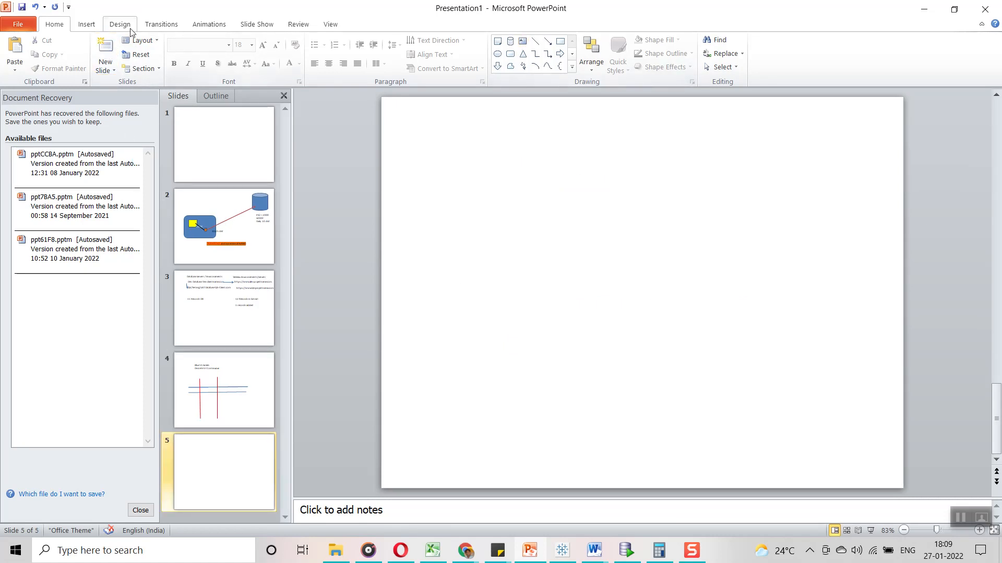
pyautogui.click(90, 26)
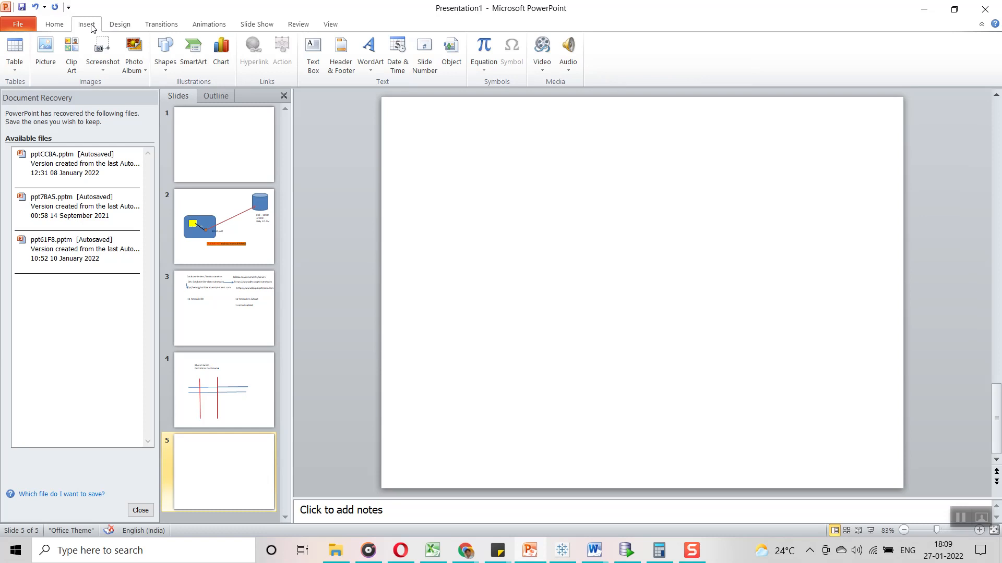
pyautogui.click(14, 61)
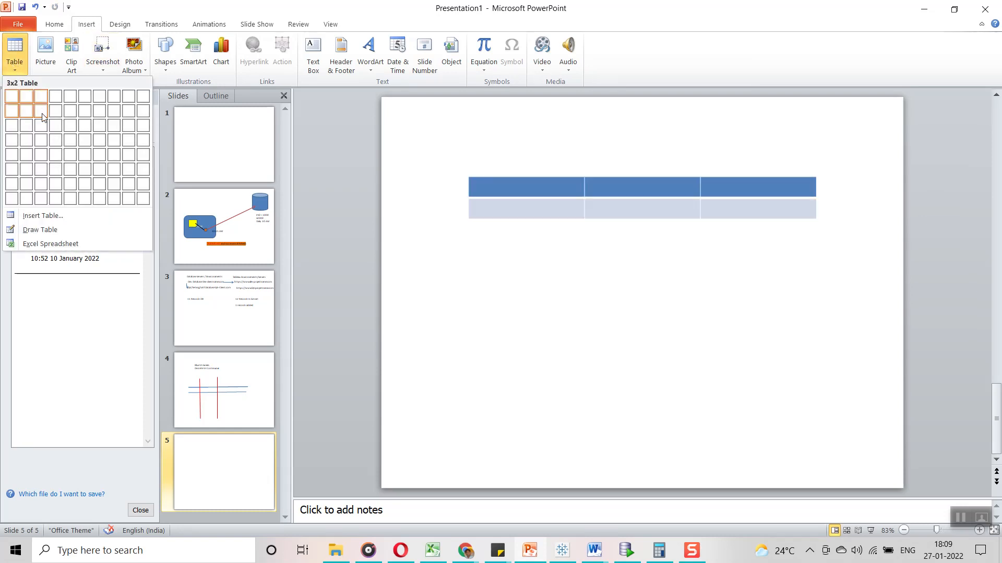
pyautogui.click(44, 156)
# Head the table's first column Incidents and fill the rows below with 101, 102, 103 and 104
pyautogui.write('ID')
pyautogui.press('BackSpace')
pyautogui.press('BackSpace')
pyautogui.write('Incidents')
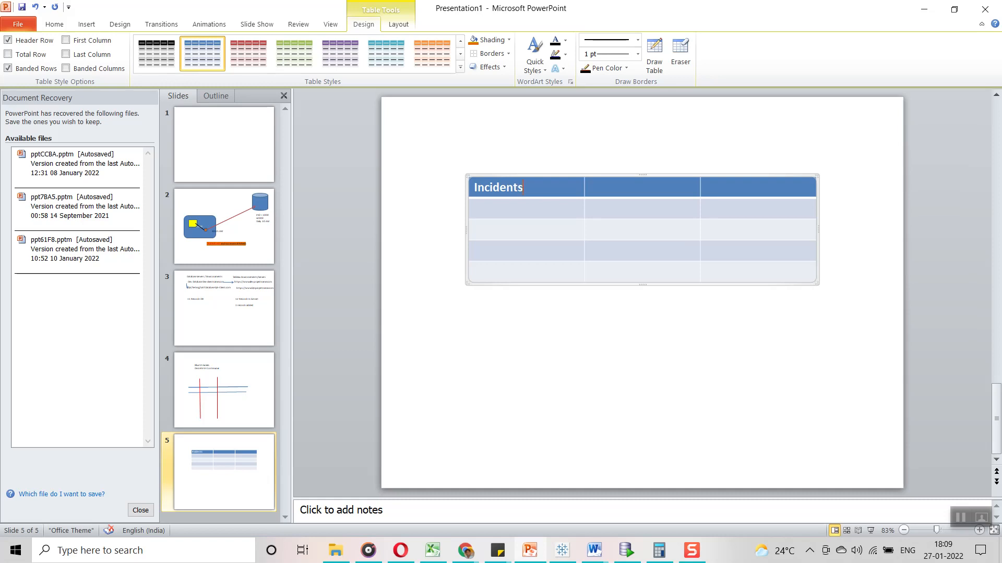
pyautogui.click(543, 217)
pyautogui.write('101')
pyautogui.press('Down')
pyautogui.write('102')
pyautogui.press('Down')
pyautogui.write('103')
pyautogui.press('Down')
pyautogui.write('104')
# Head the table's second column Tools and fill its rows with Jira, Servicenow, Jira and Jira
pyautogui.write('Tools')
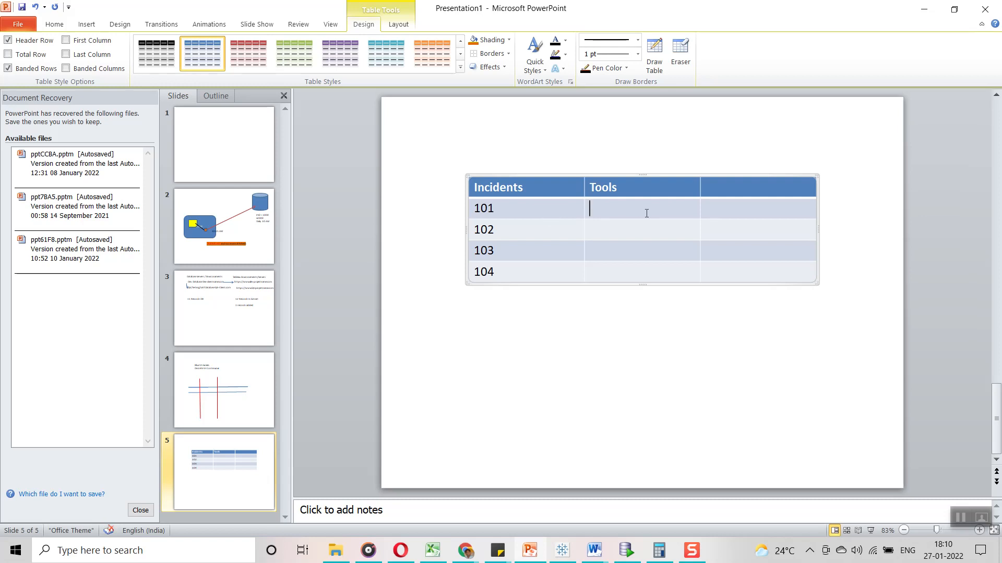
pyautogui.write('Jira ')
pyautogui.write('Service')
pyautogui.write('now ')
pyautogui.write('Ji')
pyautogui.write('ra')
pyautogui.press('Down')
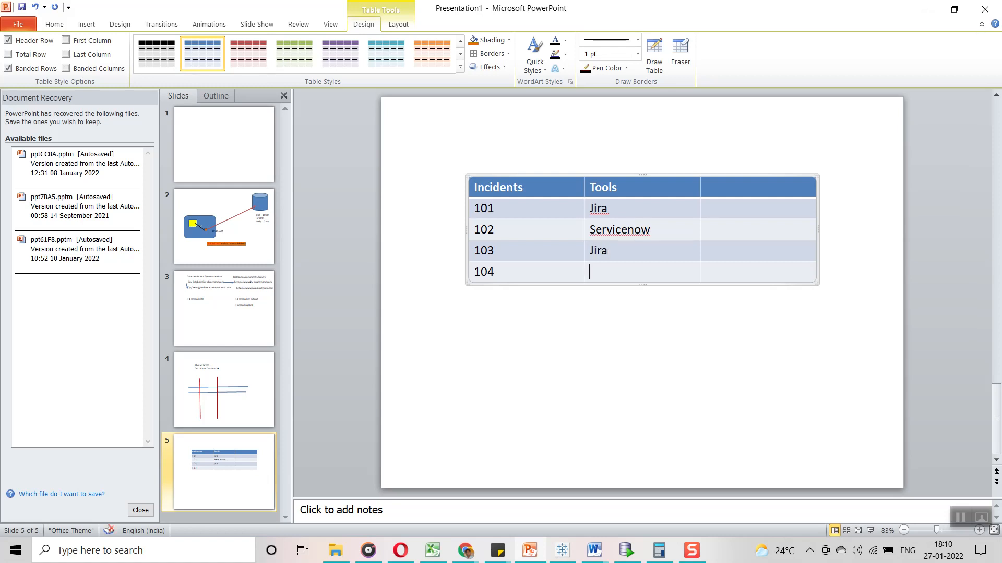
pyautogui.write('Jira')
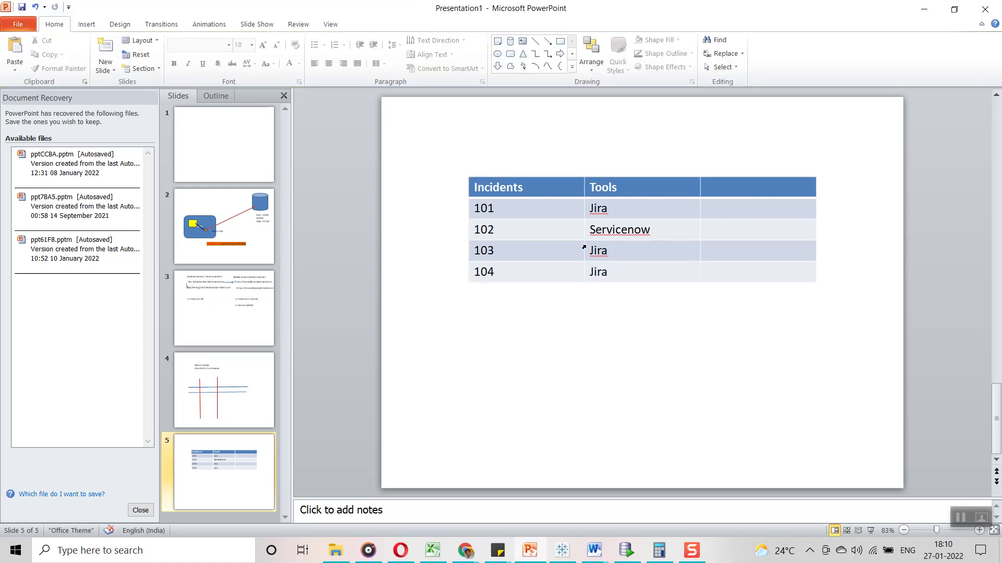
# Highlight the first Jira entry and the Servicenow entry in the Tools column to compare the two tools
pyautogui.click(619, 212)
pyautogui.hotkey('shift', 'Left')
pyautogui.hotkey('shift', 'Left')
pyautogui.hotkey('shift', 'Left')
pyautogui.hotkey('shift', 'Left')
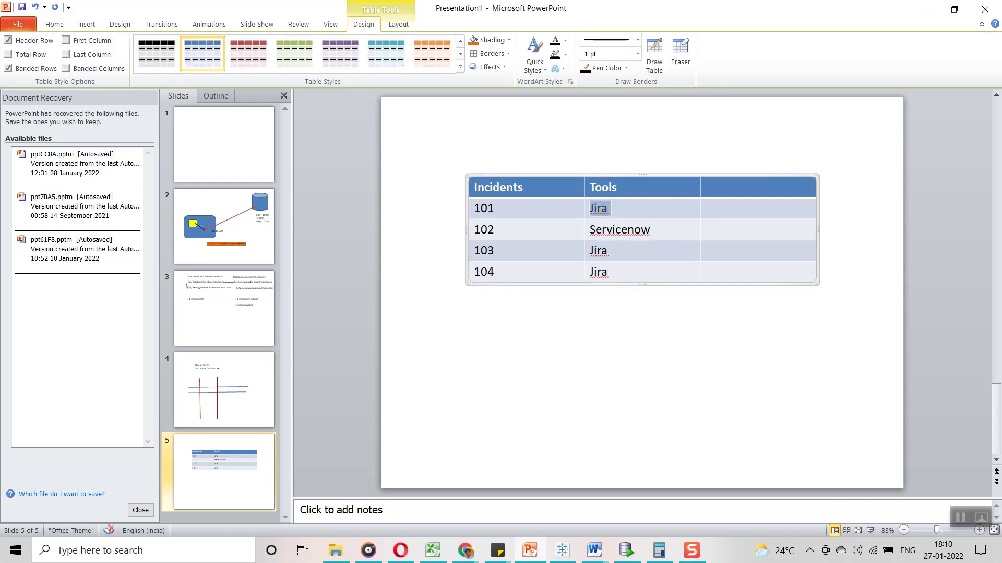
pyautogui.doubleClick(626, 230)
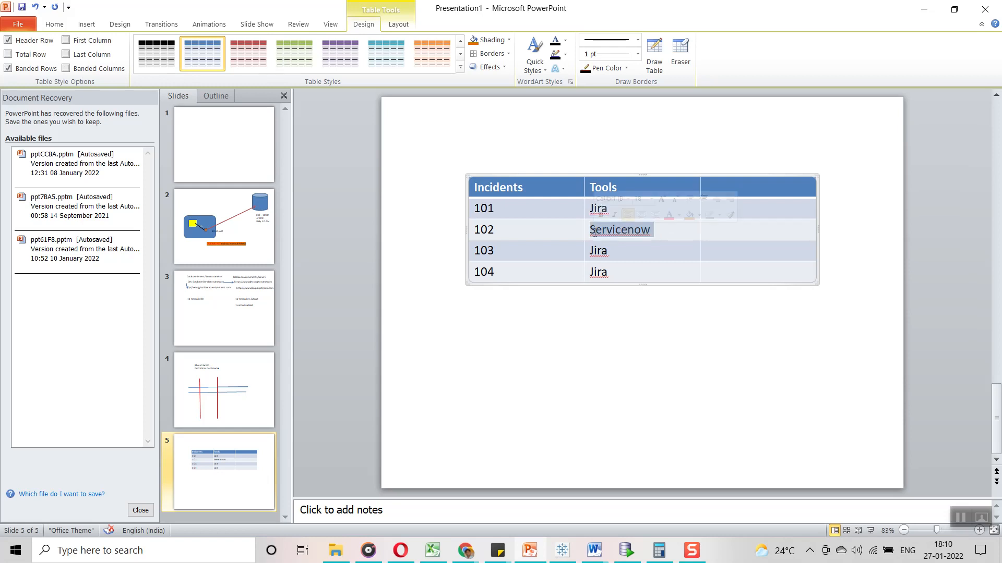
pyautogui.click(608, 367)
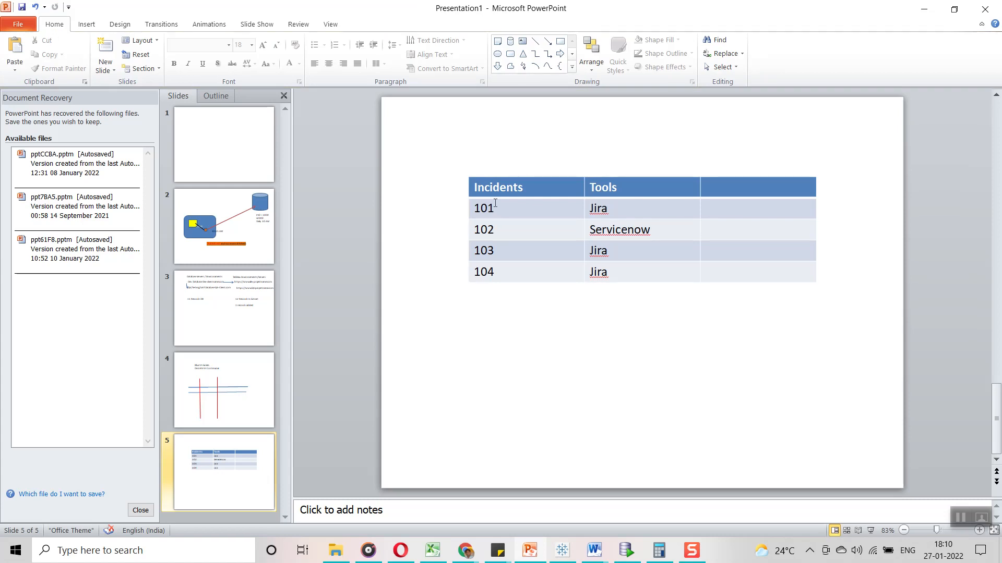
# Examine how incidents 101 to 104 map to their tools by highlighting the columns and the first two rows
pyautogui.moveTo(507, 267); pyautogui.dragTo(476, 206)
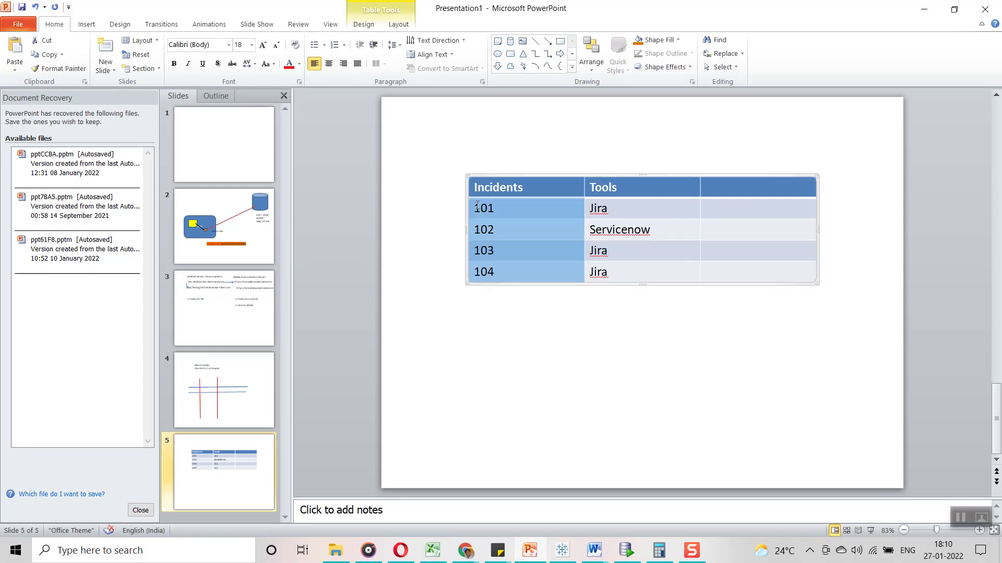
pyautogui.click(496, 343)
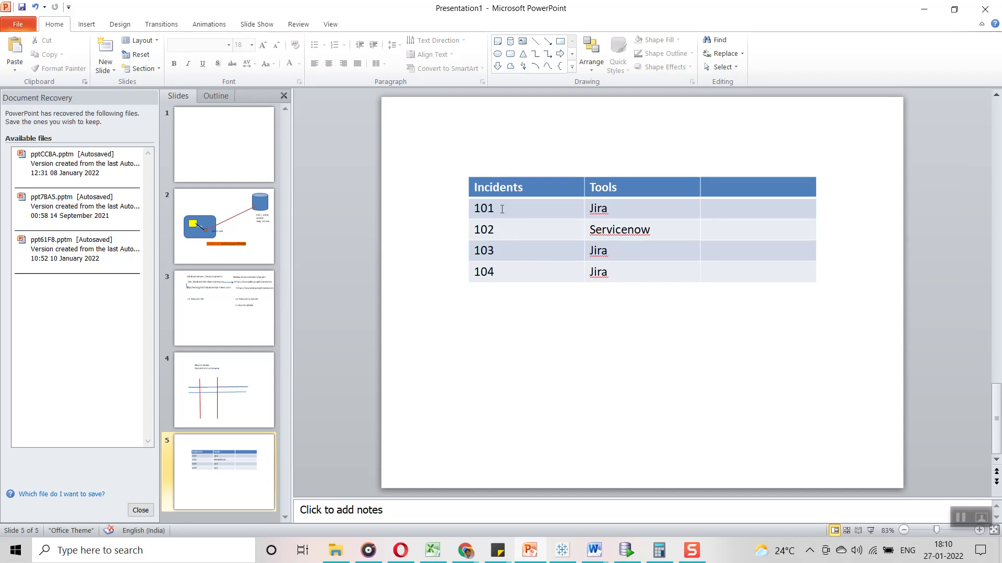
pyautogui.moveTo(476, 209); pyautogui.dragTo(519, 272)
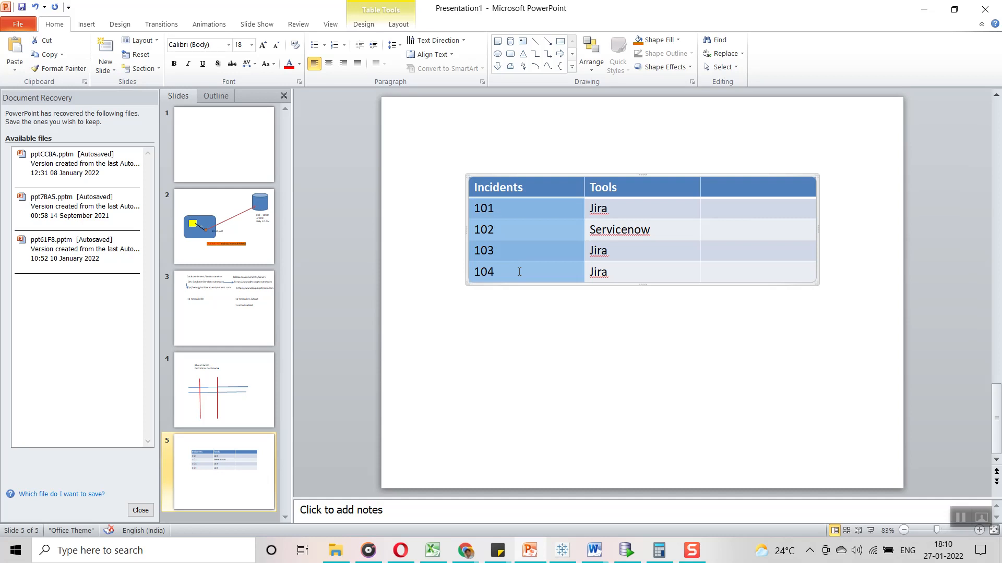
pyautogui.click(503, 209)
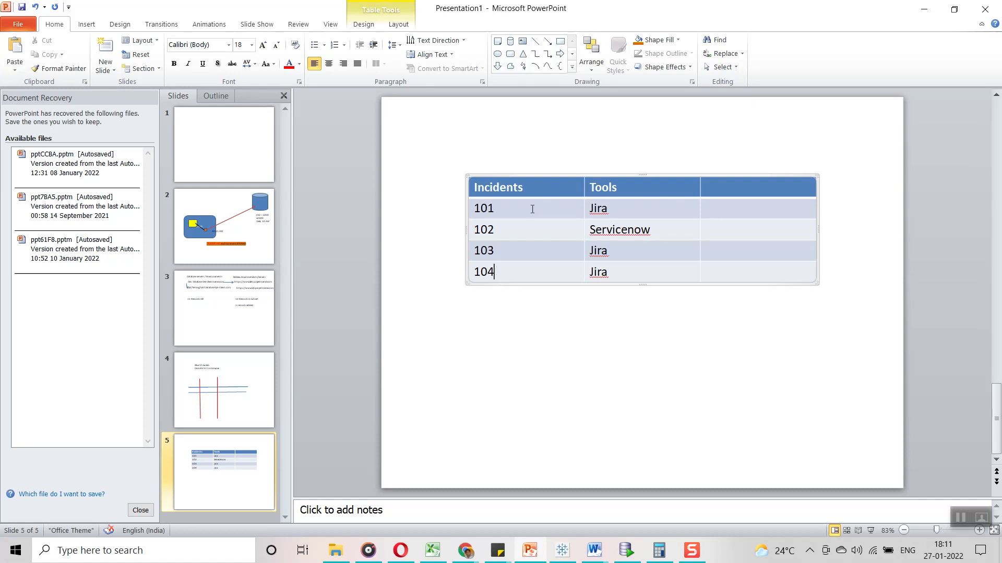
pyautogui.moveTo(622, 277); pyautogui.dragTo(592, 197)
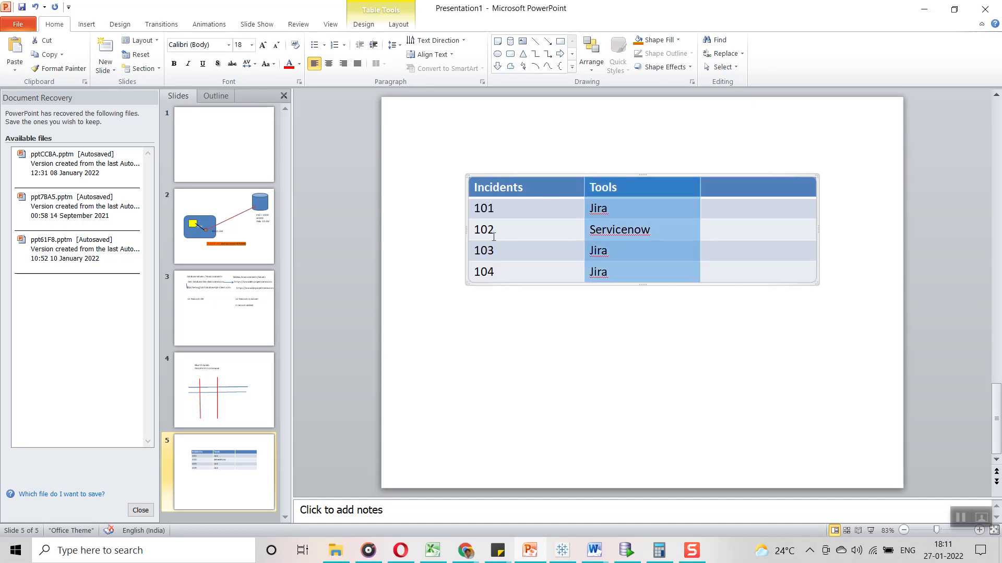
pyautogui.click(484, 209)
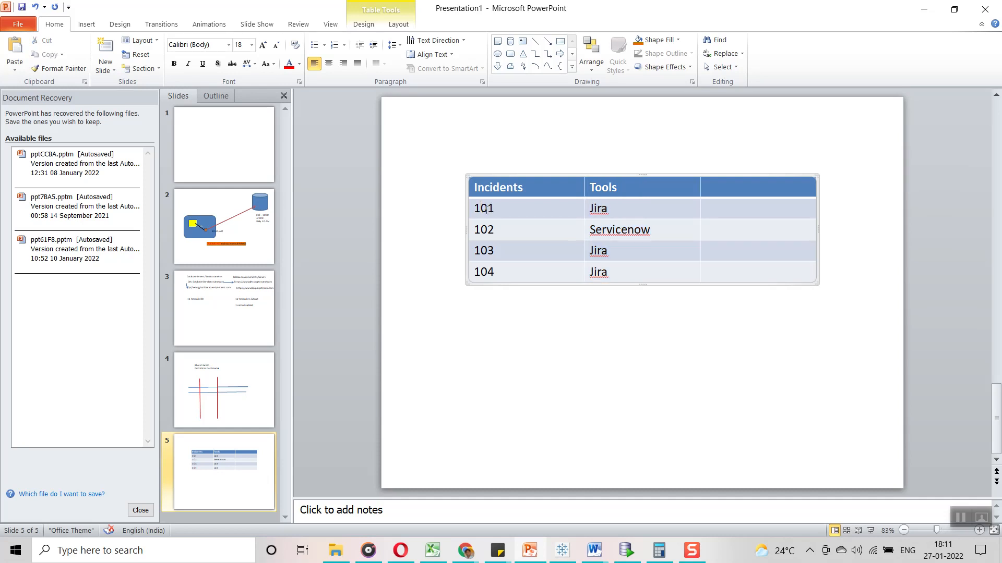
pyautogui.moveTo(610, 208); pyautogui.dragTo(573, 211)
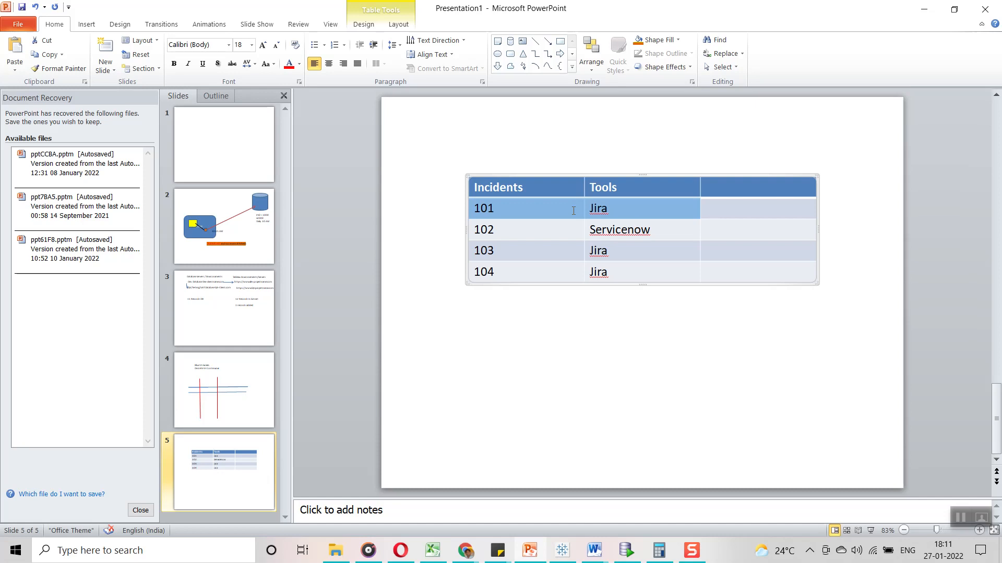
pyautogui.doubleClick(502, 230)
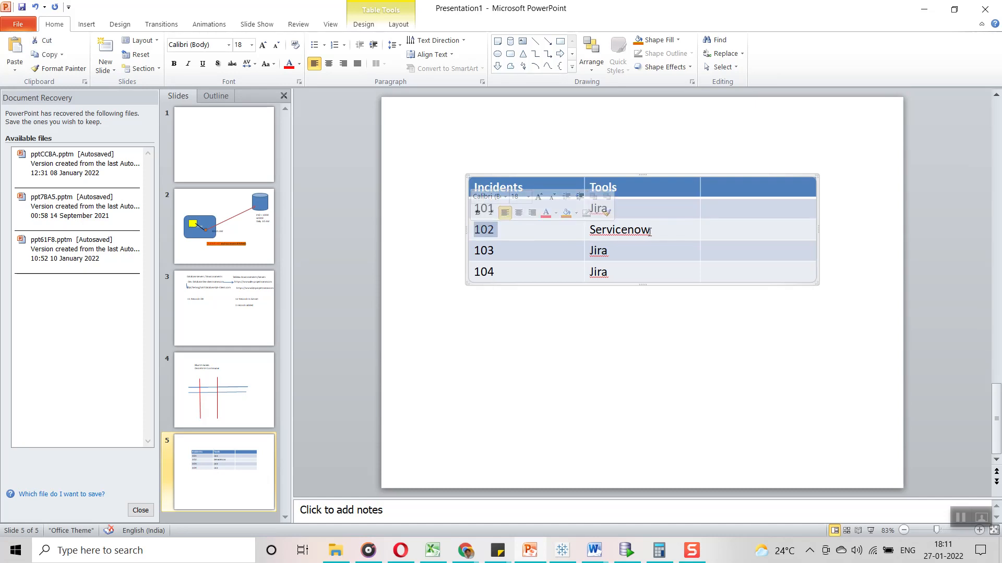
pyautogui.moveTo(650, 231); pyautogui.dragTo(591, 235)
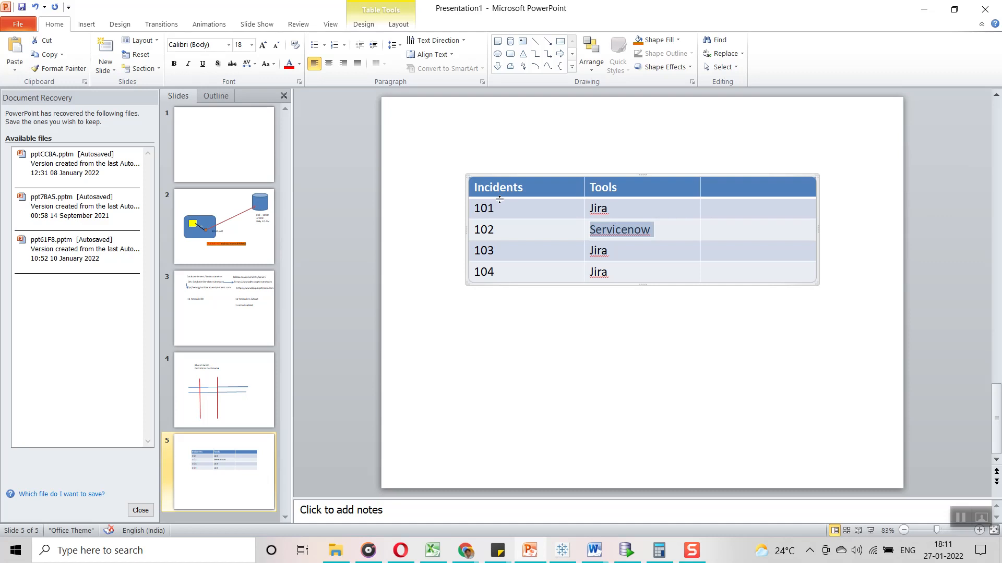
pyautogui.click(506, 321)
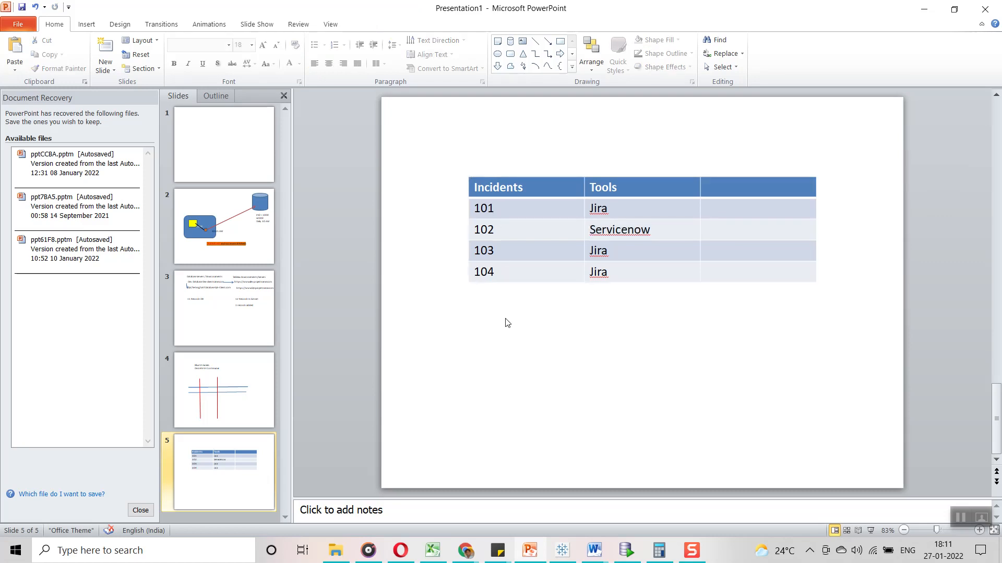